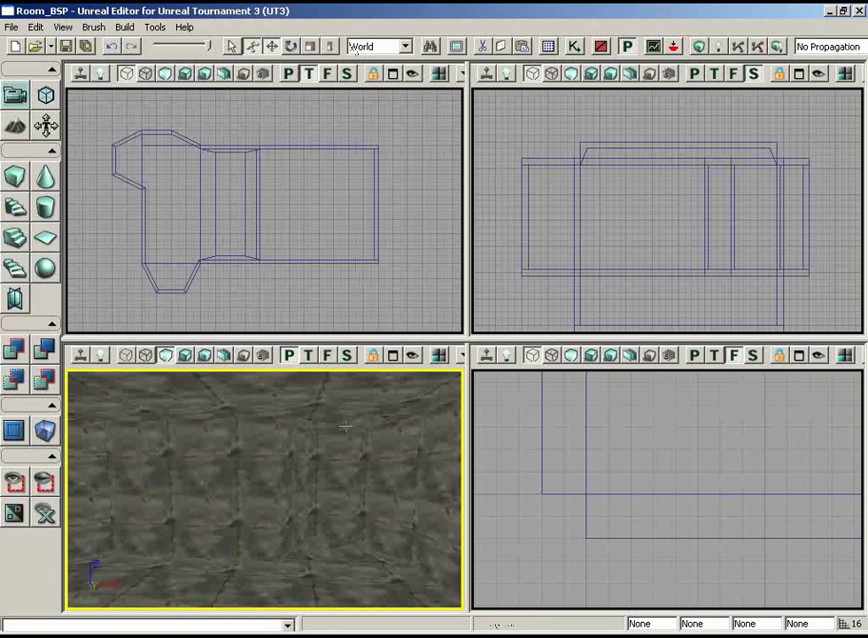
# - Open the LT_Floors.upk package from the Environments folder in the Generic Browser
pyautogui.moveTo(309, 467); pyautogui.dragTo(253, 524, button='right')
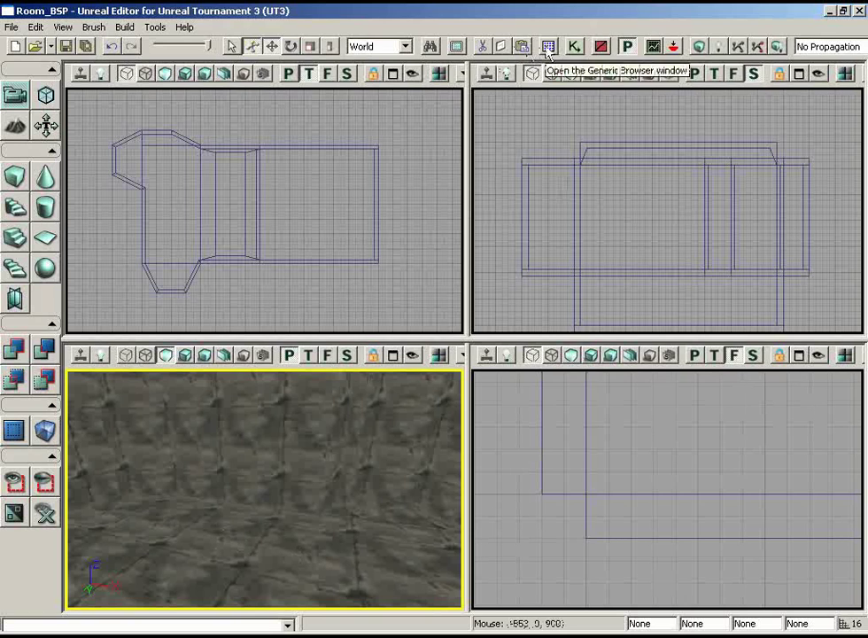
pyautogui.click(430, 46)
pyautogui.click(204, 54)
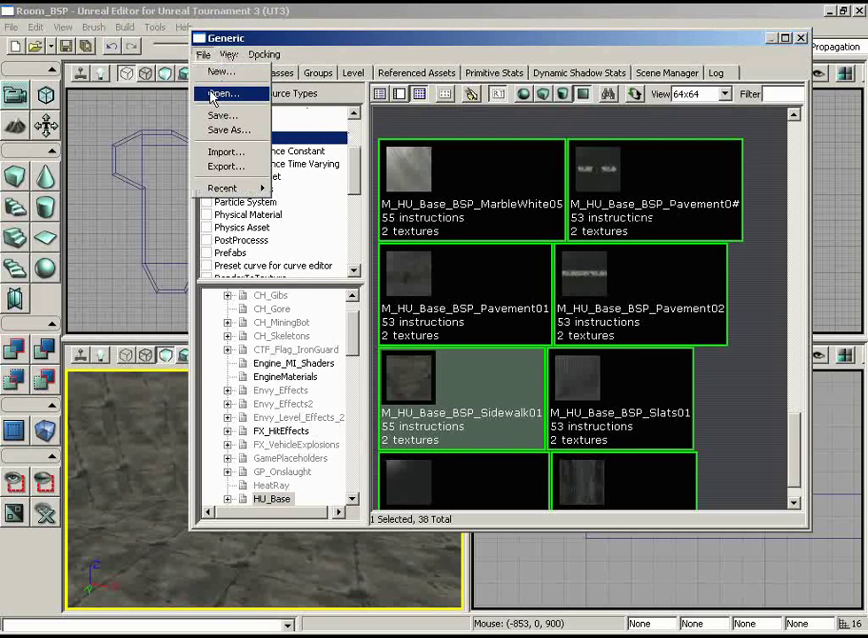
pyautogui.click(218, 91)
pyautogui.click(401, 256)
pyautogui.press('l')
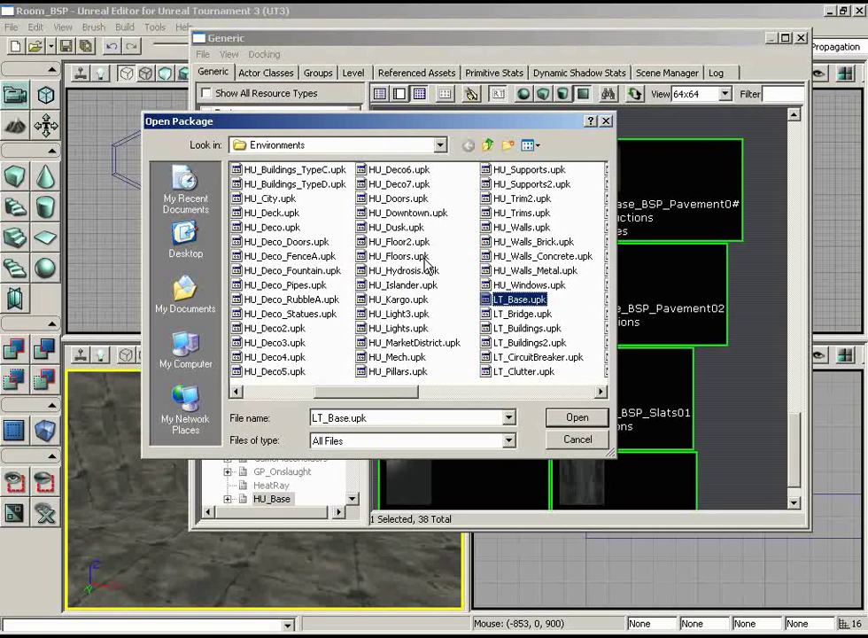
pyautogui.press('Right')
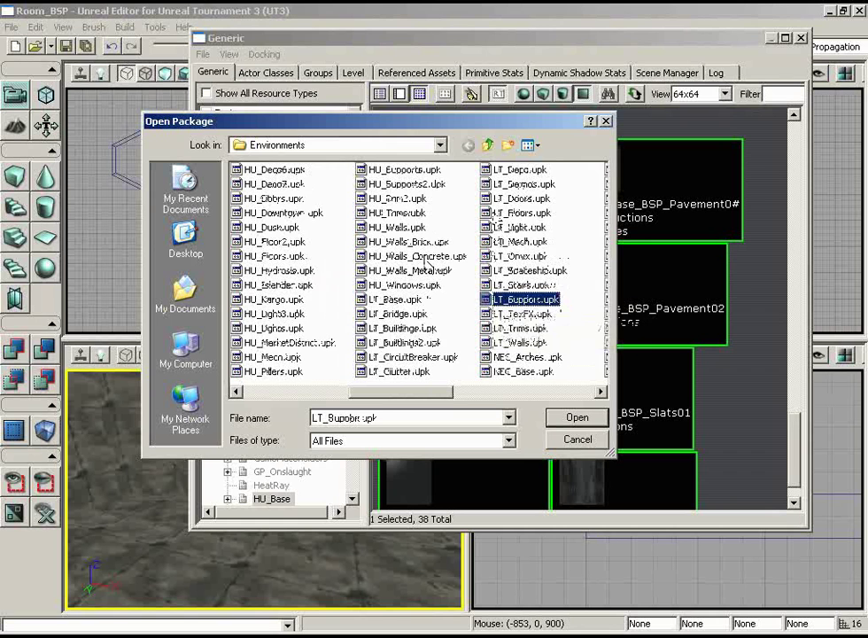
pyautogui.press('Up')
pyautogui.press('Up')
pyautogui.press('Up')
pyautogui.press('Up')
pyautogui.press('Up')
pyautogui.press('Up')
pyautogui.click(578, 417)
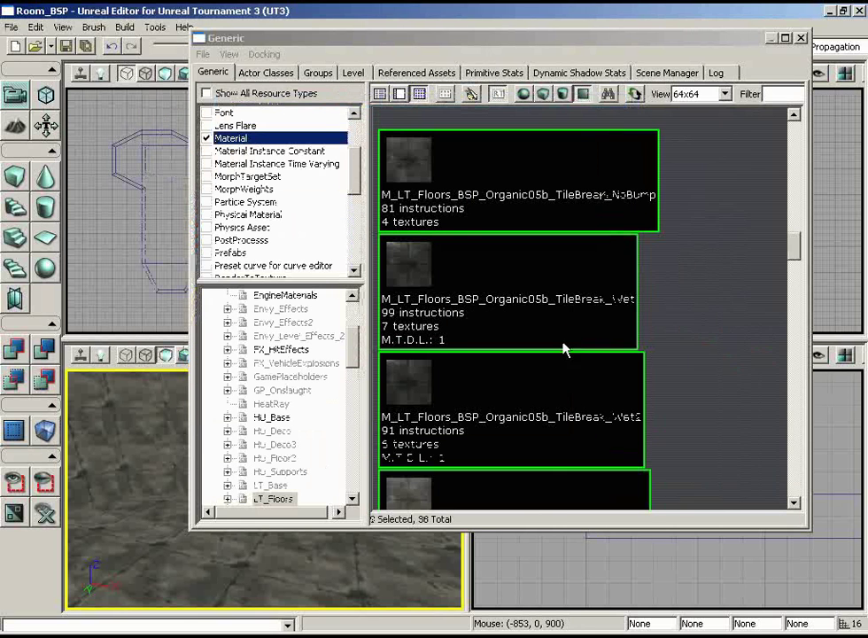
# - Preview the materials on spheres, and list only the static meshes of the LT_Floors package
pyautogui.click(524, 95)
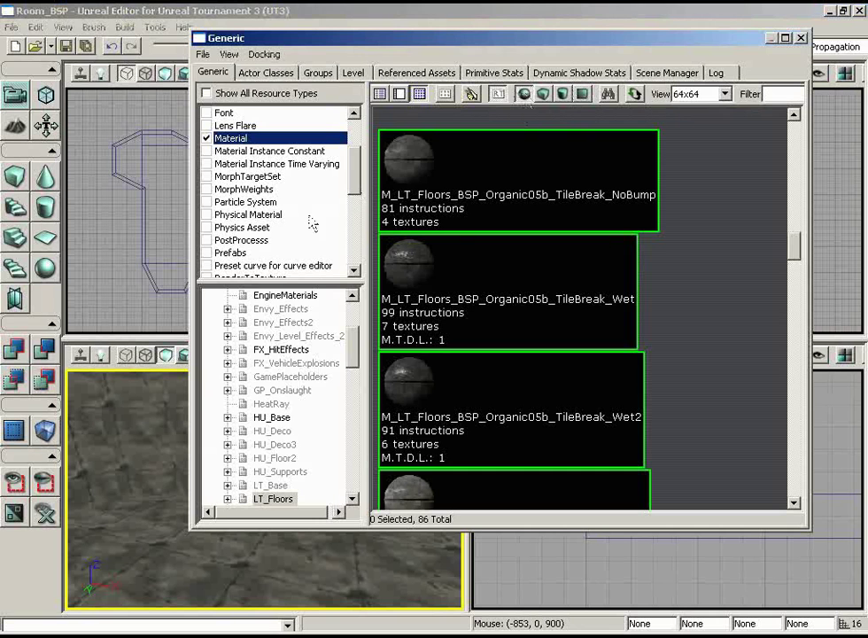
pyautogui.moveTo(355, 194); pyautogui.dragTo(354, 235)
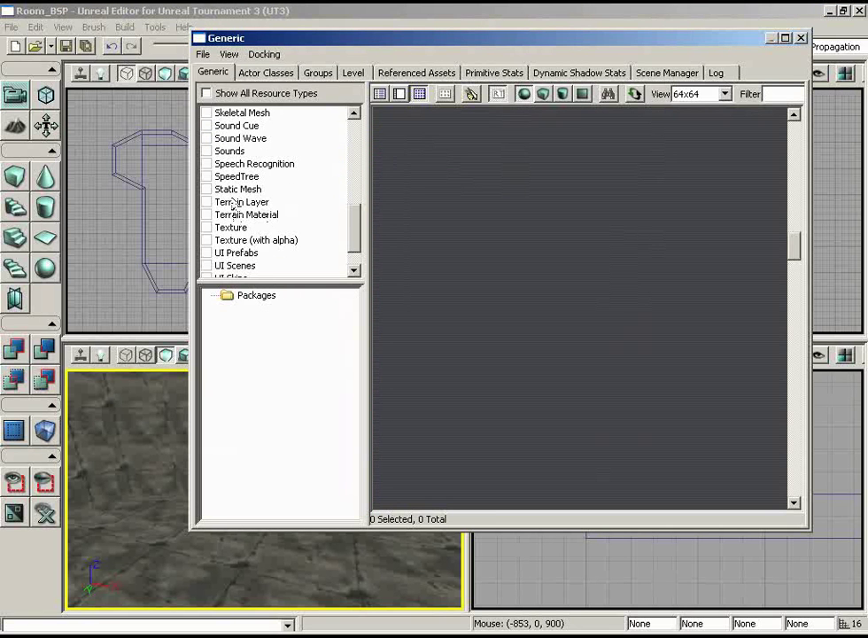
pyautogui.click(207, 190)
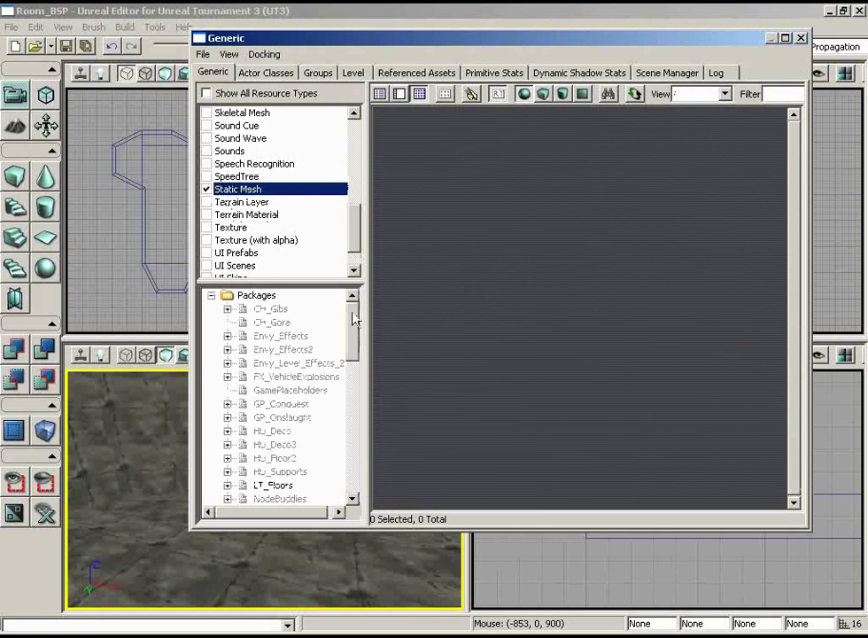
pyautogui.moveTo(355, 319); pyautogui.dragTo(355, 353)
pyautogui.click(275, 377)
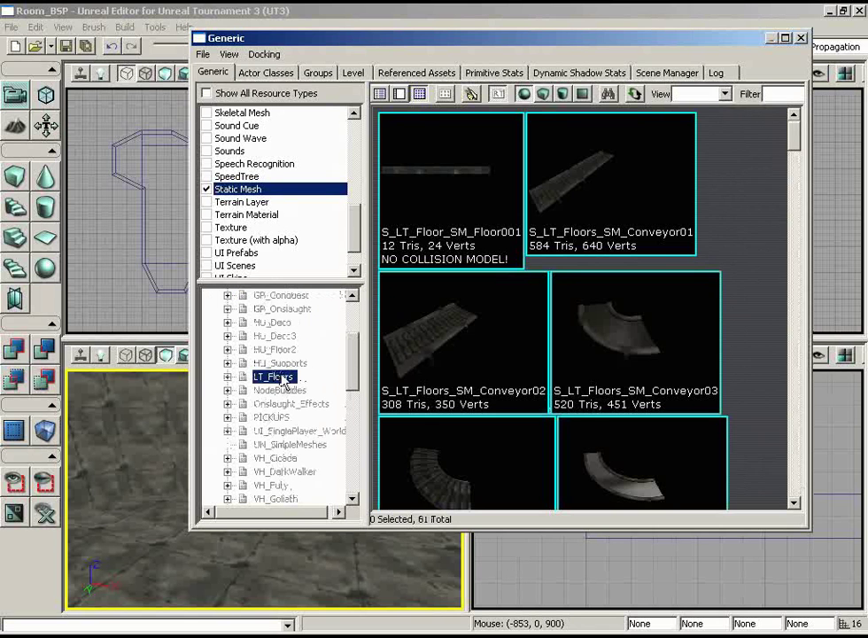
# - Select the static mesh S_LT_Floors_SM_TileFloorBroken_4x4 as the current asset and close the Generic Browser
pyautogui.moveTo(651, 40); pyautogui.dragTo(636, 47)
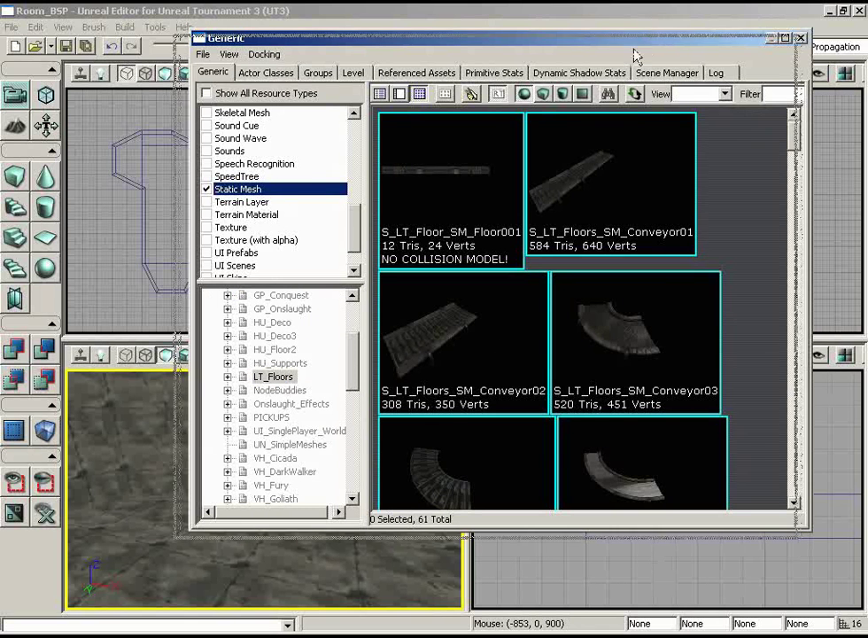
pyautogui.moveTo(778, 144); pyautogui.dragTo(767, 346)
pyautogui.click(409, 235)
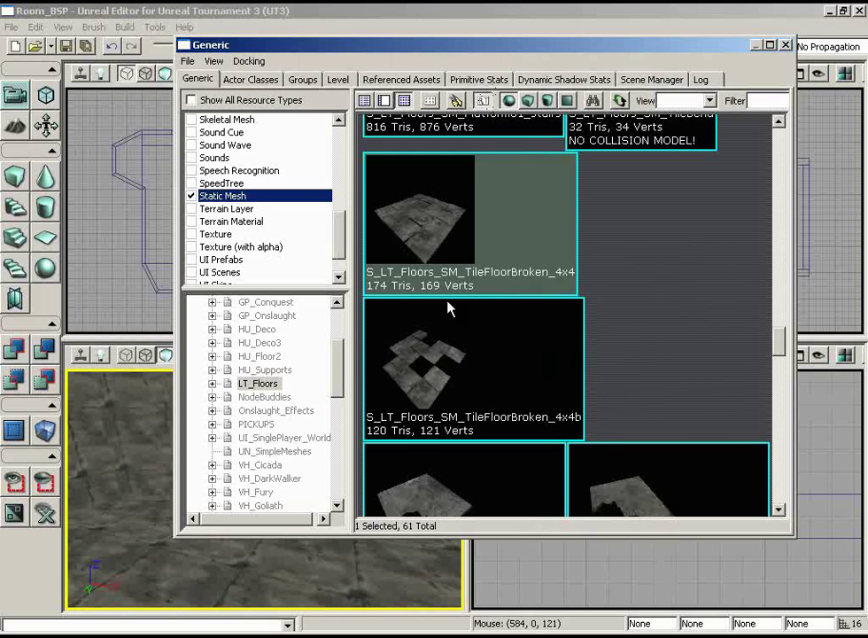
pyautogui.click(787, 45)
# - Add the S_LT_Floors_SM_TileFloorBroken_4x4 static mesh to the level on the room's floor
pyautogui.moveTo(348, 438)
pyautogui.mouseDown()
pyautogui.moveTo(465, 439)
pyautogui.moveTo(452, 460)
pyautogui.moveTo(419, 609)
pyautogui.moveTo(403, 603)
pyautogui.moveTo(358, 430)
pyautogui.mouseUp()
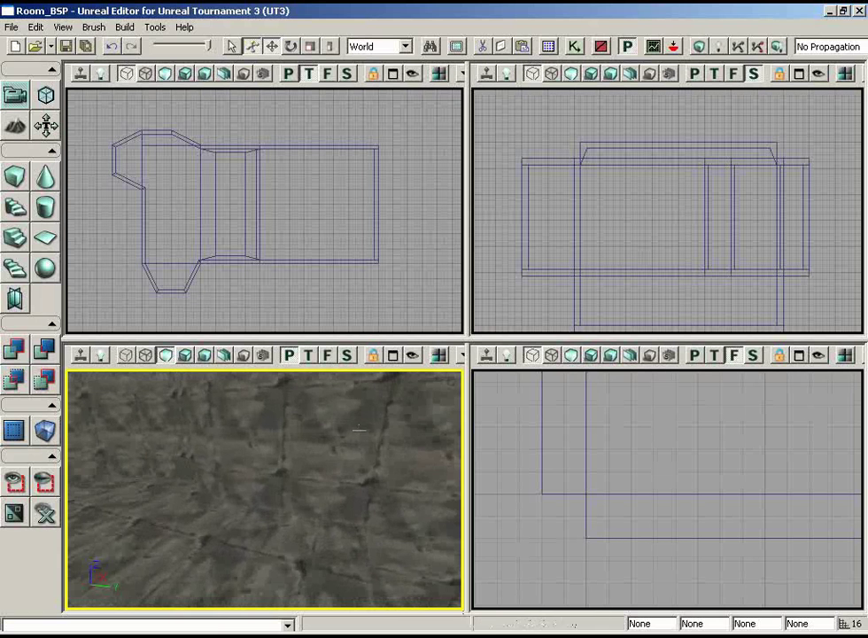
pyautogui.moveTo(285, 513); pyautogui.dragTo(292, 509)
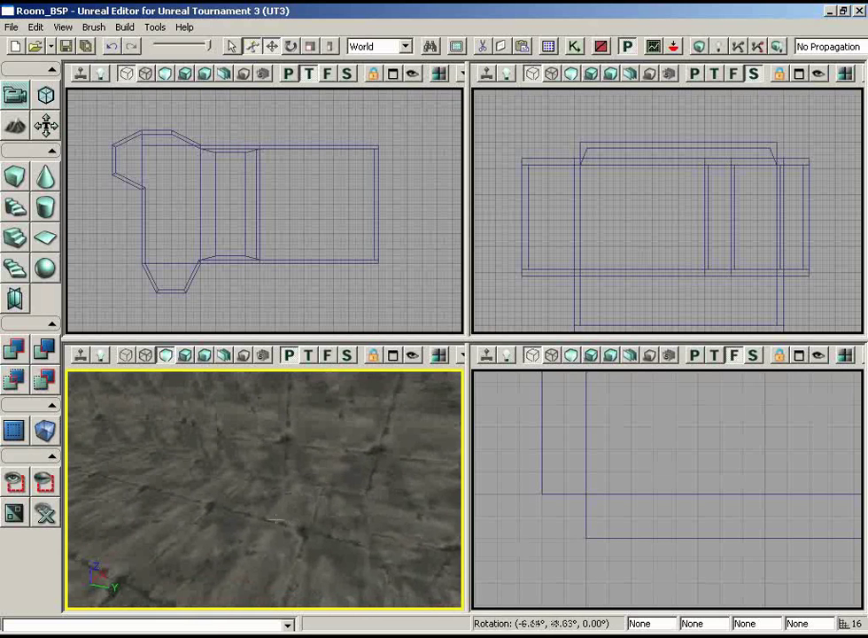
pyautogui.rightClick(294, 508)
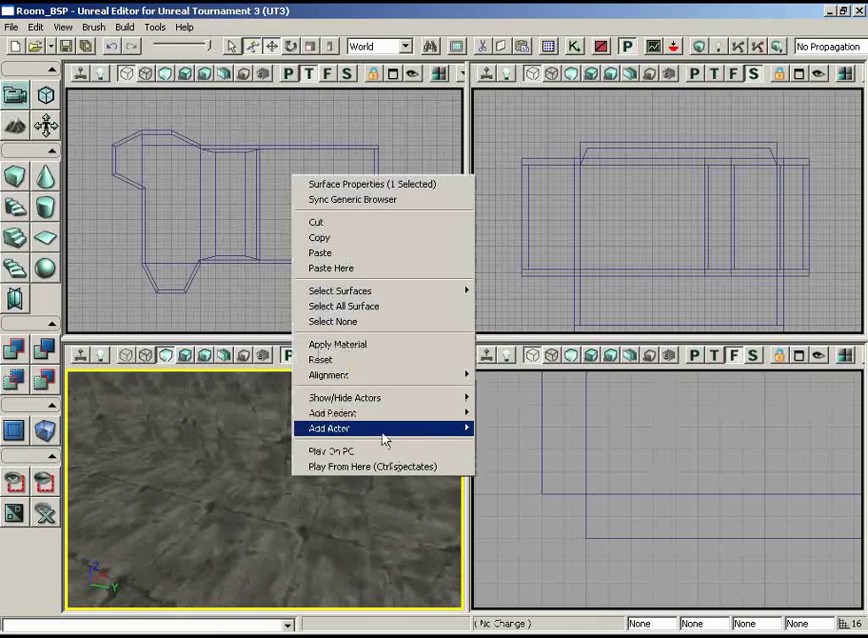
pyautogui.moveTo(386, 440)
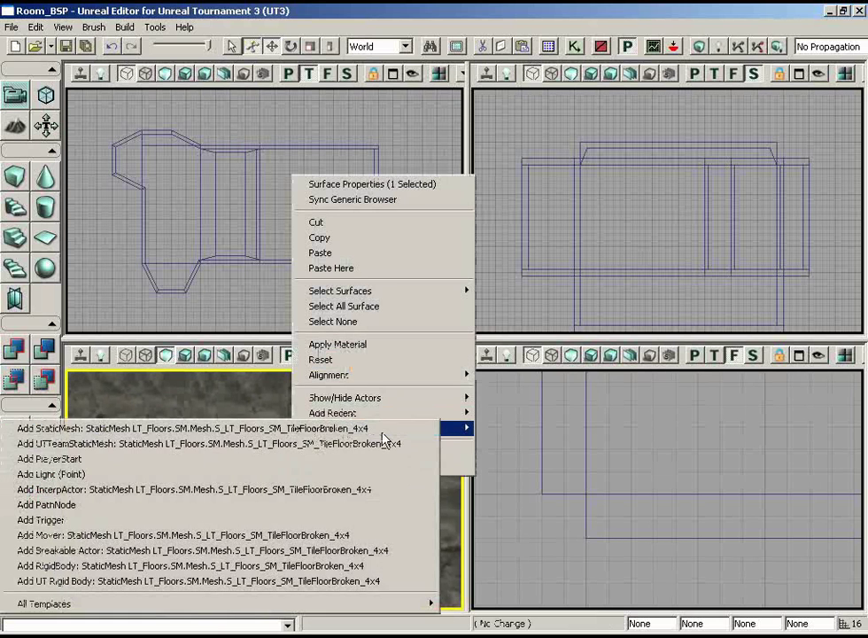
pyautogui.click(335, 428)
# - Move the floor tile into the corner where the side wall meets the dividing wall, flush with the outer wall lines
pyautogui.scroll(2, 302, 258)
pyautogui.moveTo(302, 258); pyautogui.dragTo(181, 136)
pyautogui.scroll(4, 182, 136)
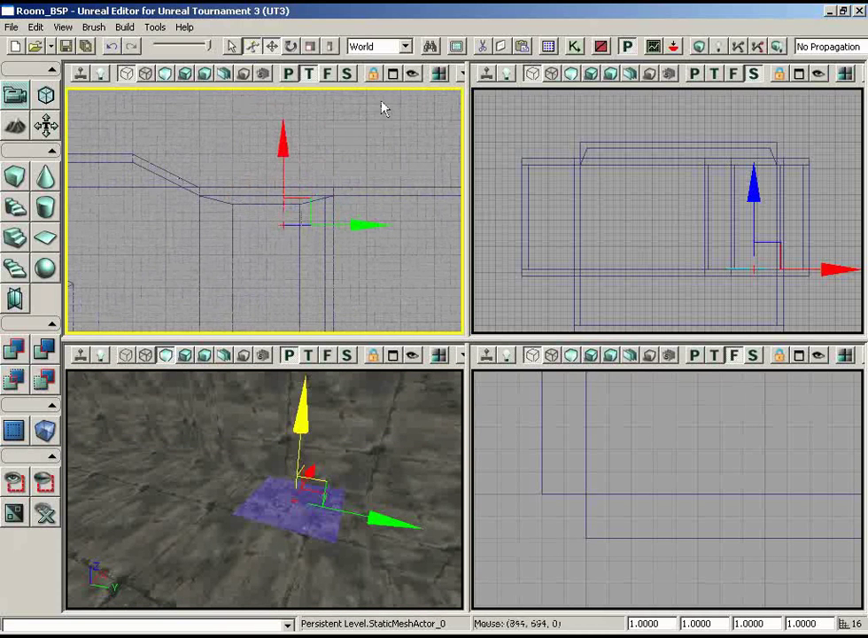
pyautogui.moveTo(396, 261); pyautogui.dragTo(441, 307)
pyautogui.press('w')
pyautogui.scroll(3, 383, 254)
pyautogui.scroll(3, 386, 270)
pyautogui.moveTo(235, 186); pyautogui.dragTo(282, 180)
pyautogui.moveTo(274, 487); pyautogui.dragTo(214, 429)
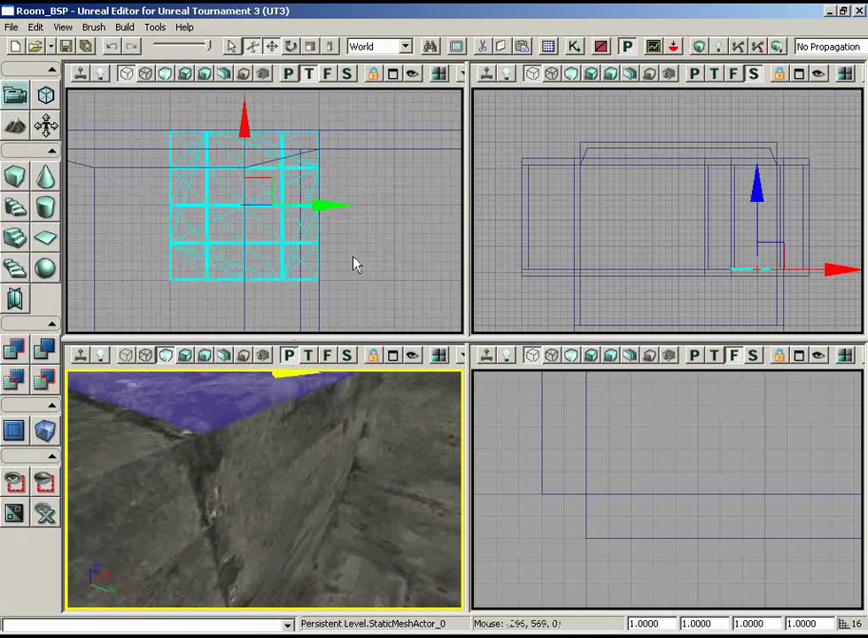
# - Examine the tile's fit in its corner and the floor area between it and the opposite side wall
pyautogui.moveTo(353, 257); pyautogui.dragTo(179, 110, button='right')
pyautogui.moveTo(354, 425); pyautogui.dragTo(300, 371, button='right')
pyautogui.moveTo(364, 244)
pyautogui.mouseDown(button='right')
pyautogui.moveTo(251, 271)
pyautogui.moveTo(366, 248)
pyautogui.mouseUp(button='right')
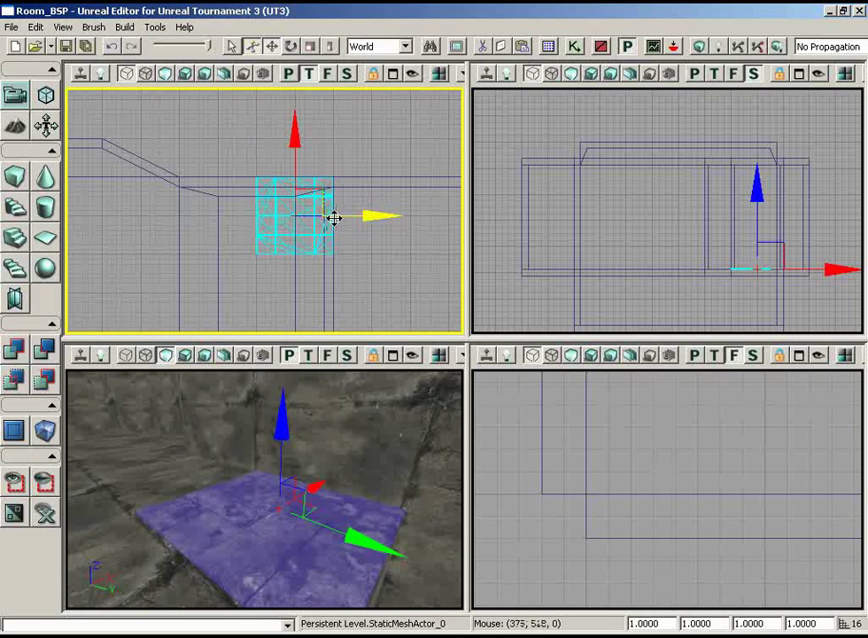
pyautogui.moveTo(400, 284); pyautogui.dragTo(384, 310, button='right')
pyautogui.scroll(-3, 384, 293)
pyautogui.moveTo(378, 257); pyautogui.dragTo(388, 317, button='right')
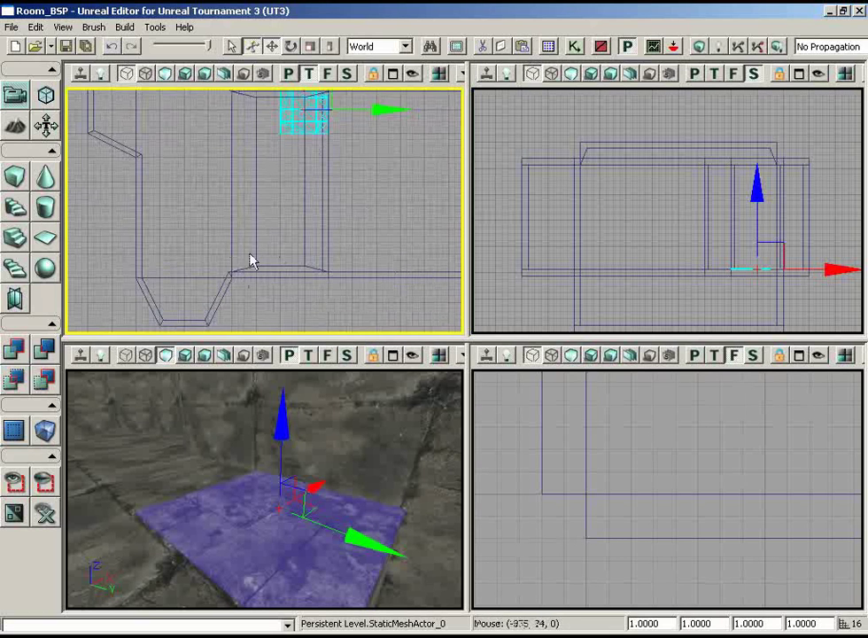
pyautogui.moveTo(351, 205); pyautogui.dragTo(356, 99, button='right')
pyautogui.scroll(2, 333, 102)
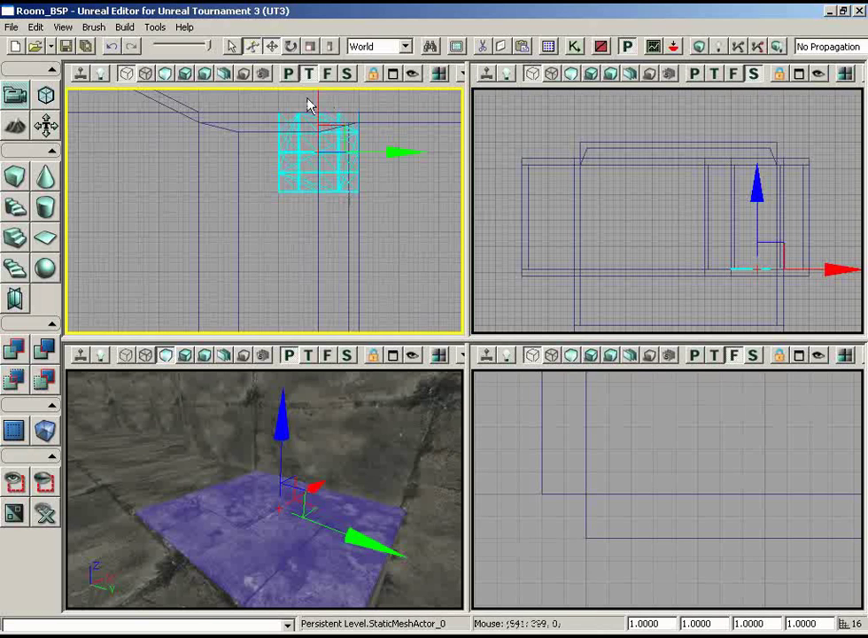
pyautogui.scroll(-2, 356, 213)
pyautogui.moveTo(356, 212); pyautogui.dragTo(391, 333, button='right')
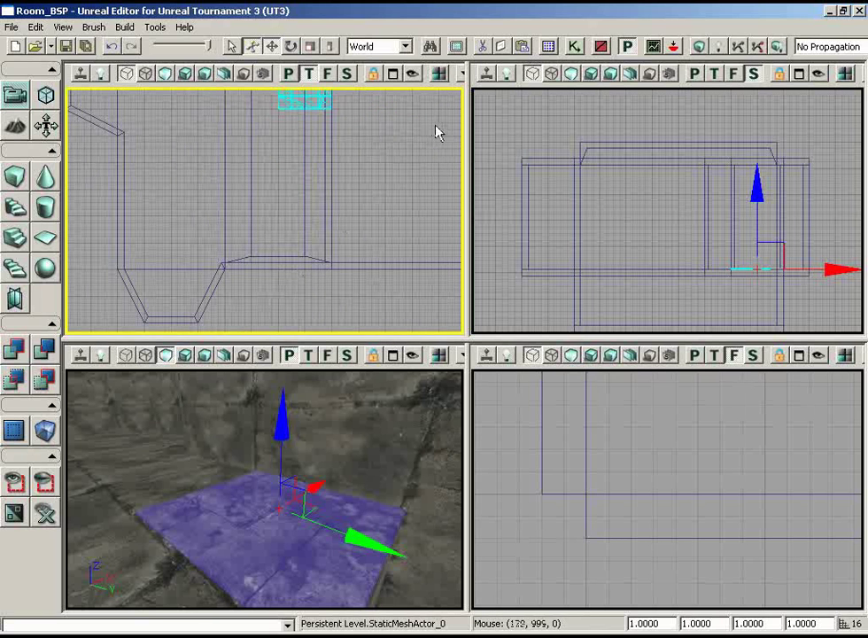
pyautogui.moveTo(373, 176); pyautogui.dragTo(379, 88, button='right')
pyautogui.scroll(2, 379, 87)
pyautogui.moveTo(378, 154); pyautogui.dragTo(412, 92, button='right')
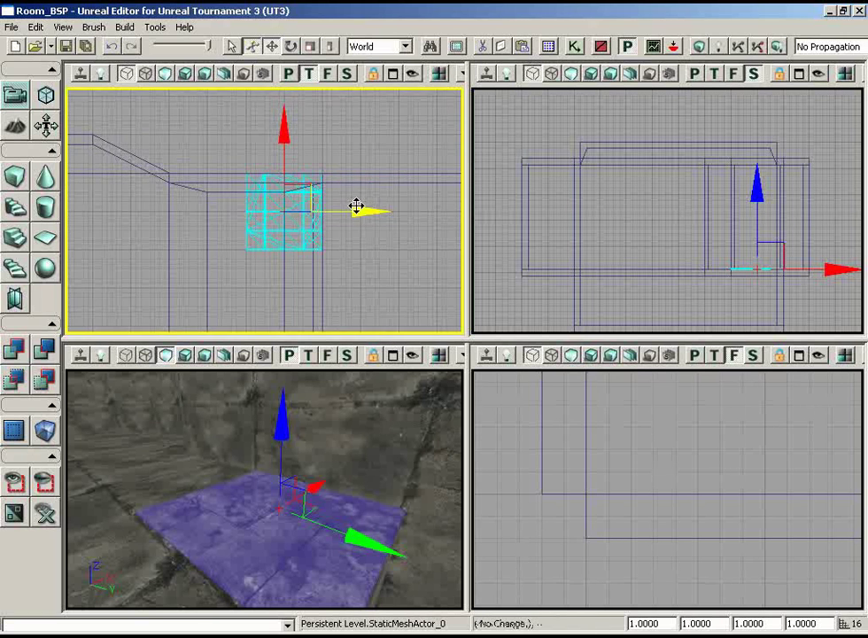
# - Duplicate the floor tile along the side wall, edge to edge, to form a row of five tiles reaching the angled alcove's end
pyautogui.keyDown('alt'); pyautogui.moveTo(356, 205); pyautogui.dragTo(227, 213); pyautogui.keyUp('alt')
pyautogui.moveTo(226, 214); pyautogui.dragTo(228, 288, button='right')
pyautogui.keyDown('ctrl'); pyautogui.click(401, 239); pyautogui.keyUp('ctrl')
pyautogui.keyDown('alt'); pyautogui.moveTo(421, 217); pyautogui.dragTo(159, 217); pyautogui.keyUp('alt')
pyautogui.moveTo(423, 236); pyautogui.dragTo(300, 243, button='right')
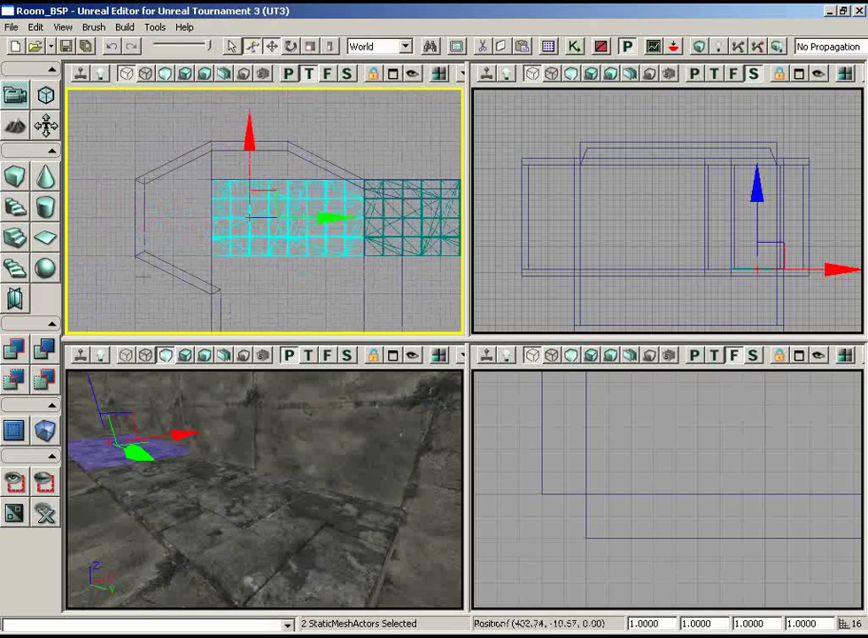
pyautogui.moveTo(142, 275); pyautogui.dragTo(112, 268, button='right')
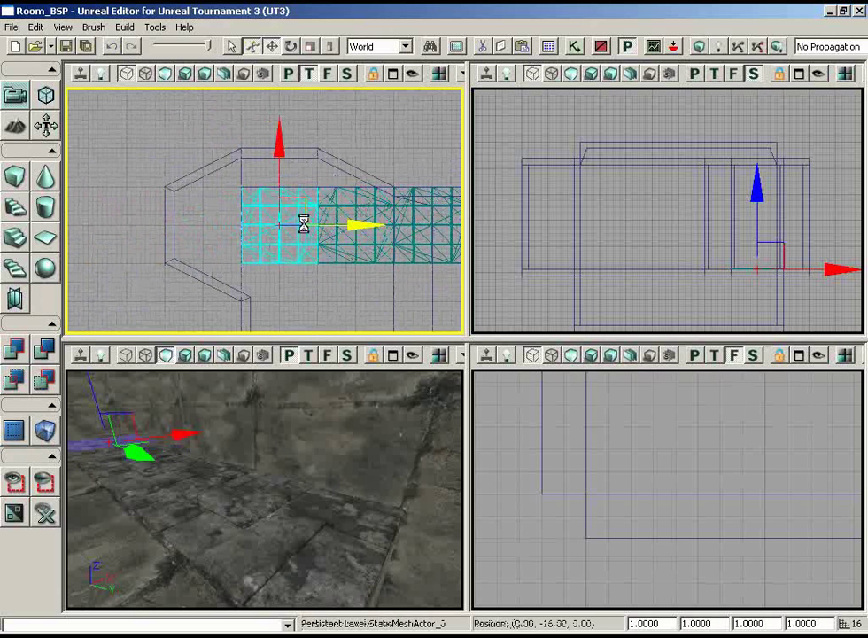
pyautogui.keyDown('alt'); pyautogui.moveTo(302, 223); pyautogui.dragTo(221, 222); pyautogui.keyUp('alt')
# - Select all five tiles and duplicate the row toward the opposite side wall, flush against the first row
pyautogui.moveTo(326, 315); pyautogui.dragTo(419, 330, button='right')
pyautogui.scroll(-4, 417, 274)
pyautogui.keyDown('ctrl'); pyautogui.click(236, 201); pyautogui.keyUp('ctrl')
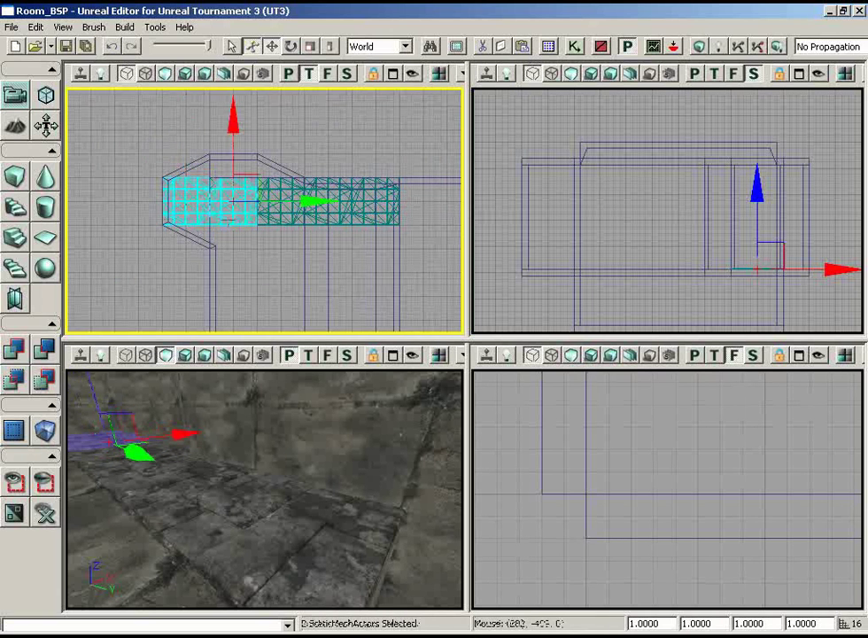
pyautogui.keyDown('ctrl'); pyautogui.click(283, 201); pyautogui.keyUp('ctrl')
pyautogui.keyDown('ctrl'); pyautogui.click(328, 213); pyautogui.keyUp('ctrl')
pyautogui.keyDown('ctrl'); pyautogui.click(376, 214); pyautogui.keyUp('ctrl')
pyautogui.scroll(-2, 370, 306)
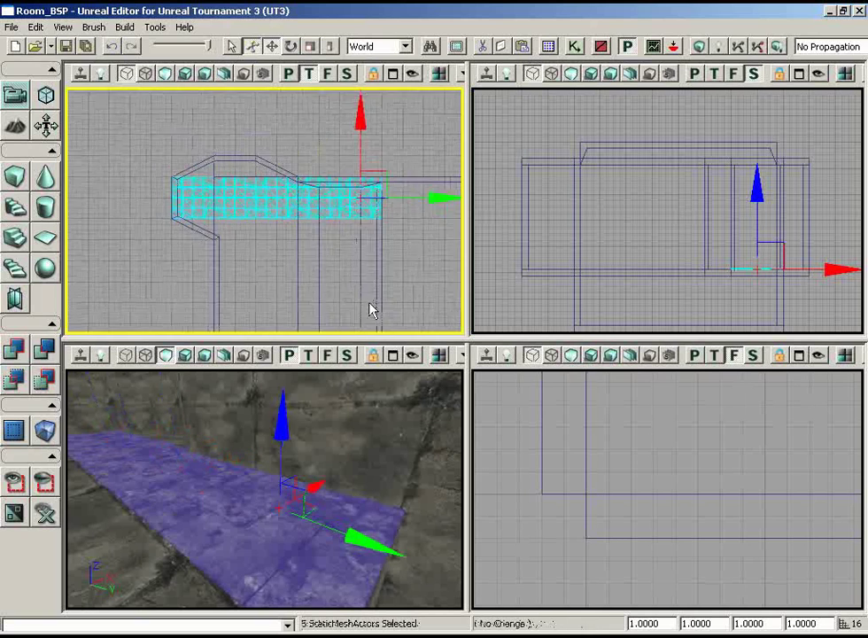
pyautogui.keyDown('alt'); pyautogui.moveTo(343, 167); pyautogui.dragTo(345, 217); pyautogui.keyUp('alt')
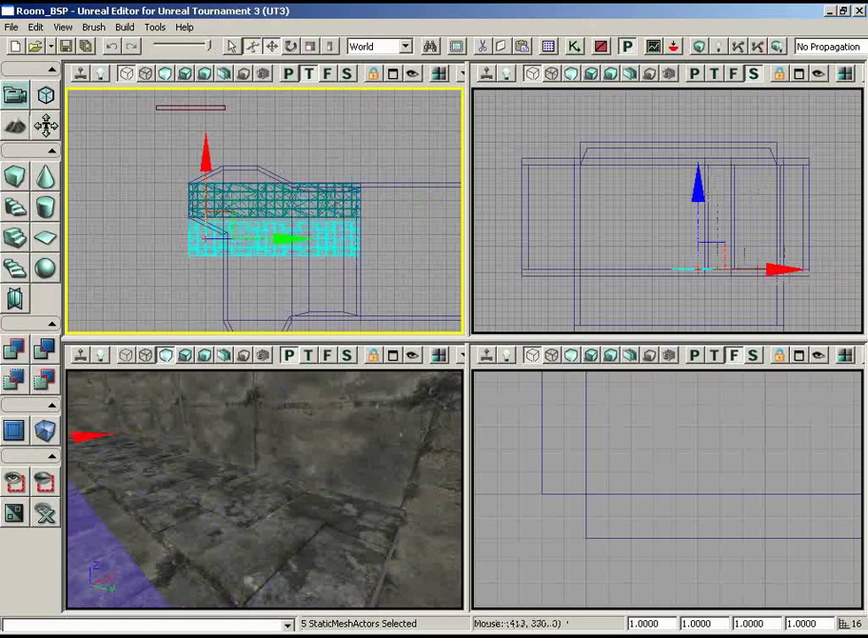
pyautogui.moveTo(258, 209); pyautogui.dragTo(324, 209, button='right')
pyautogui.scroll(5, 292, 196)
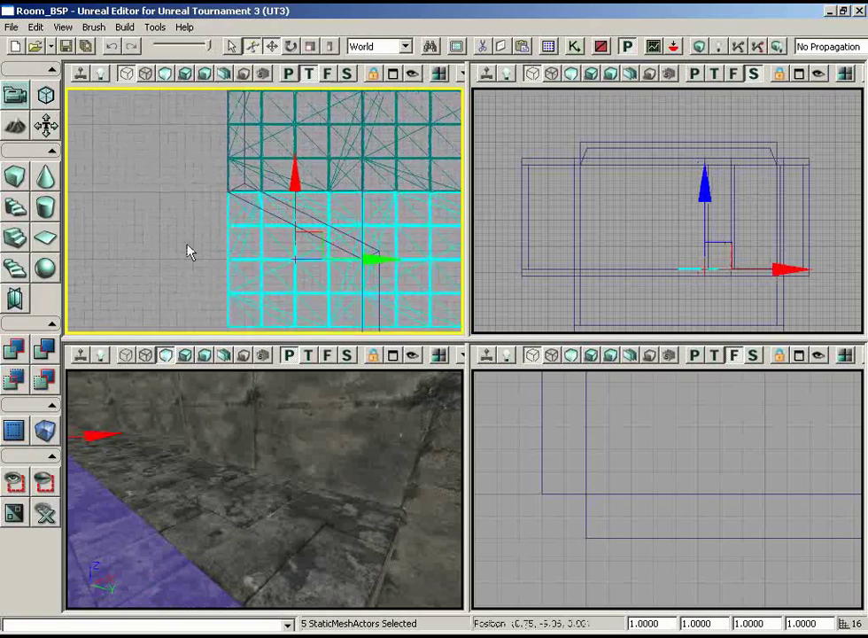
pyautogui.scroll(-3, 188, 248)
pyautogui.moveTo(412, 291); pyautogui.dragTo(121, 275, button='right')
pyautogui.moveTo(286, 227); pyautogui.dragTo(228, 211, button='right')
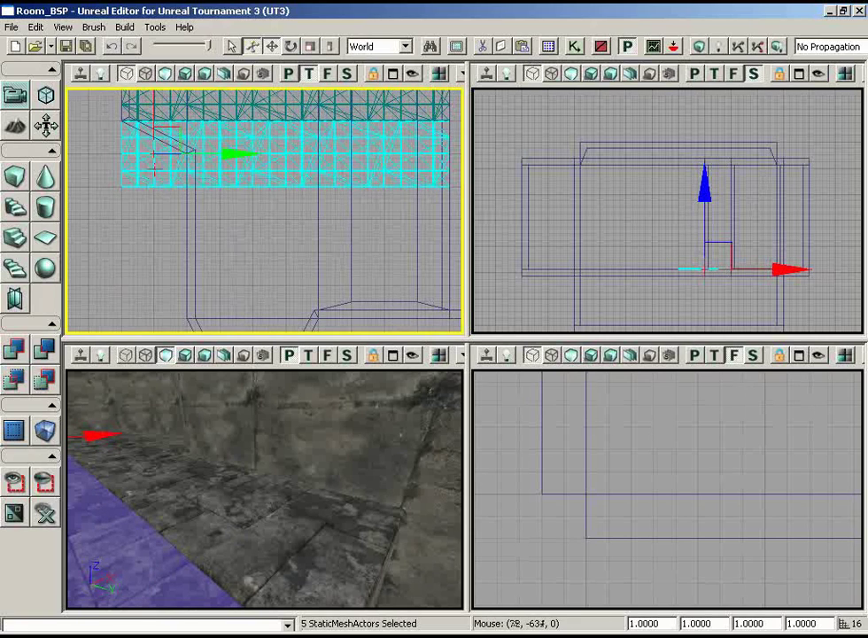
# - Deselect the alcove-end tile of the second row and duplicate the other four tiles twice, edge to edge, up to the opposite side wall
pyautogui.keyDown('ctrl'); pyautogui.click(155, 168); pyautogui.keyUp('ctrl')
pyautogui.moveTo(315, 249); pyautogui.dragTo(265, 238, button='right')
pyautogui.scroll(-2, 353, 232)
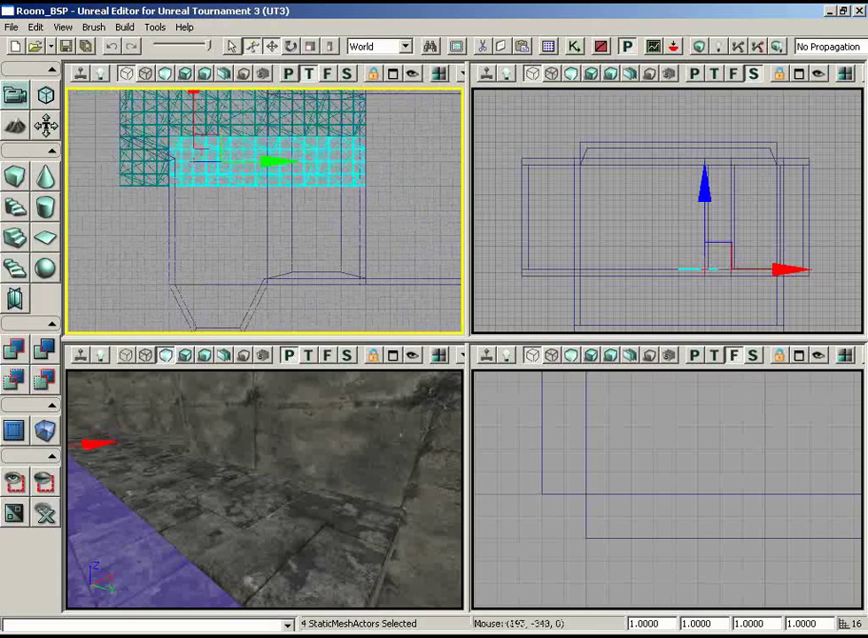
pyautogui.moveTo(190, 142); pyautogui.dragTo(184, 184)
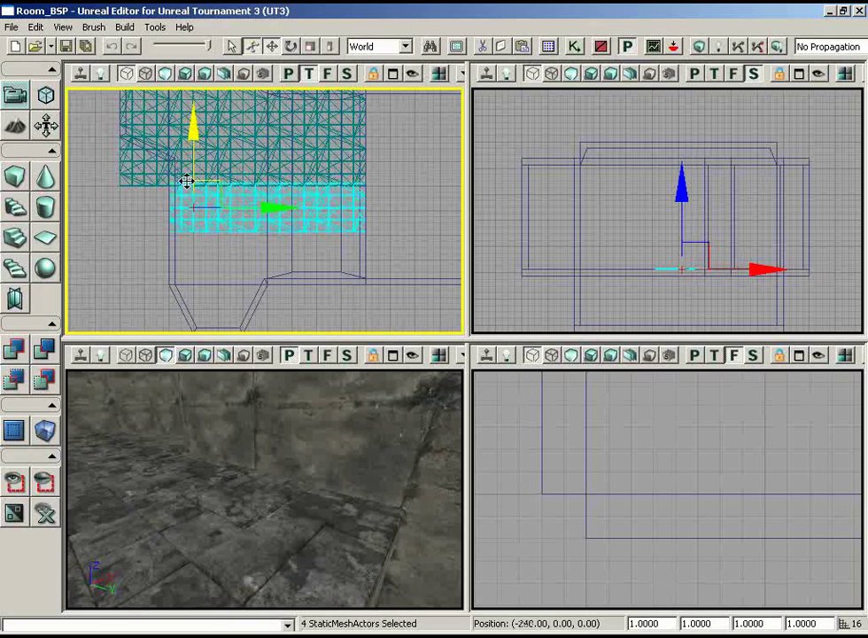
pyautogui.scroll(4, 401, 209)
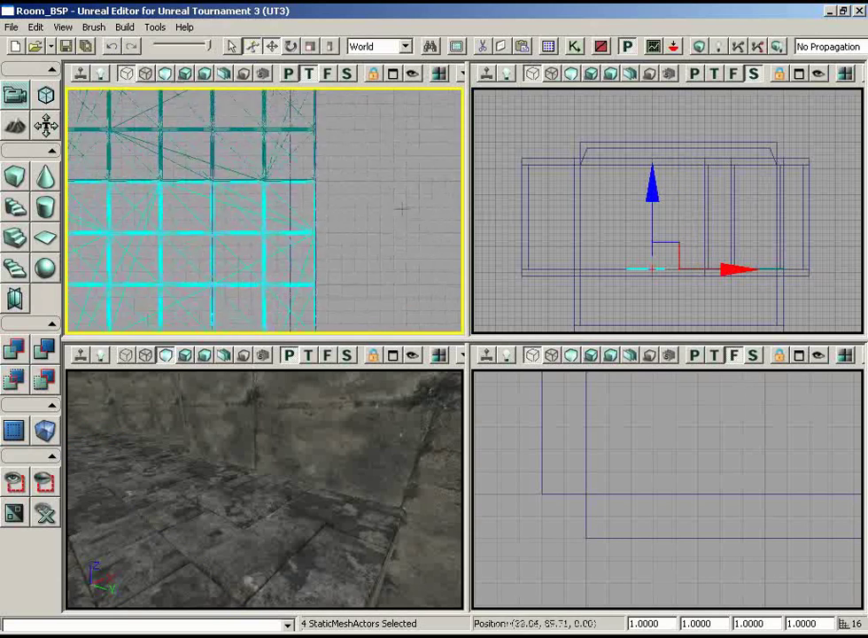
pyautogui.moveTo(401, 209); pyautogui.dragTo(212, 124, button='right')
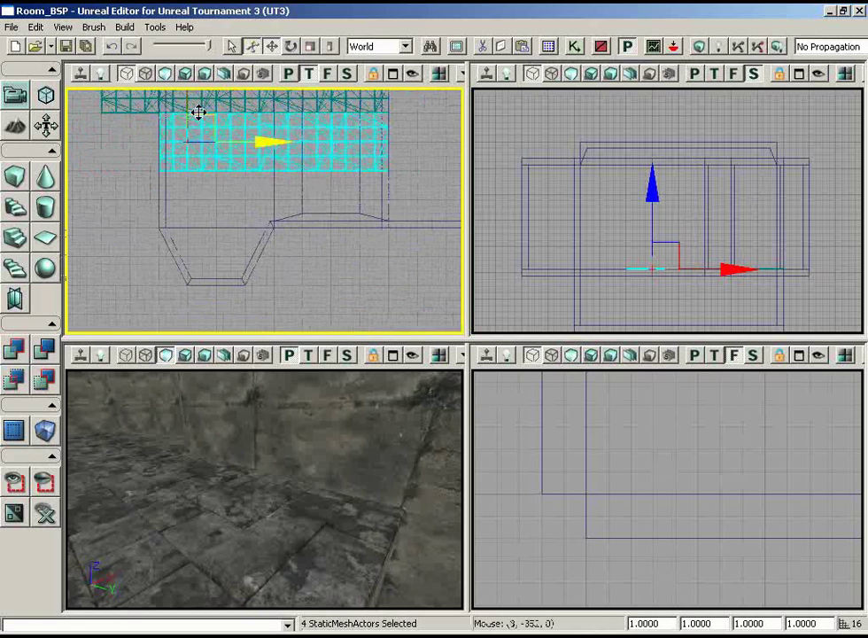
pyautogui.moveTo(187, 101); pyautogui.dragTo(173, 175)
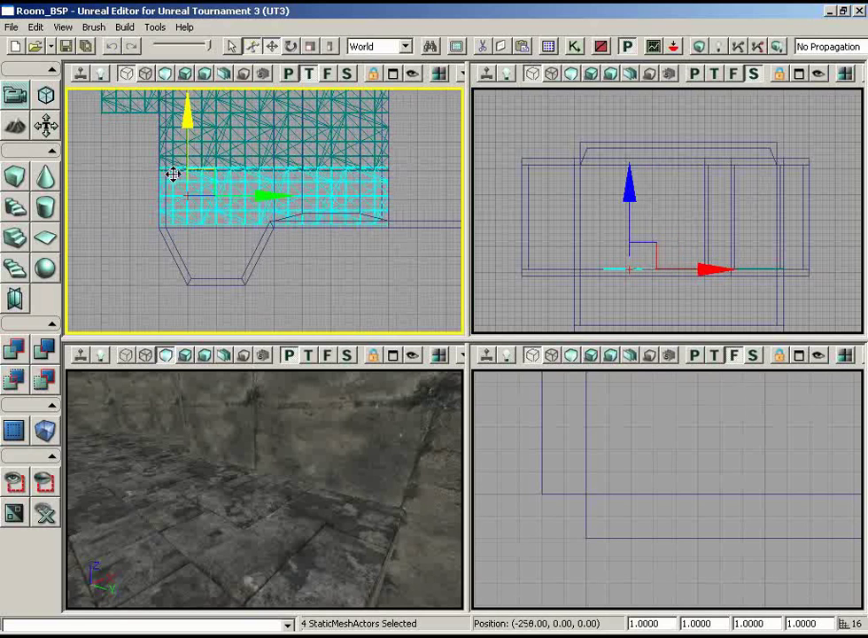
pyautogui.moveTo(366, 277); pyautogui.dragTo(151, 339, button='right')
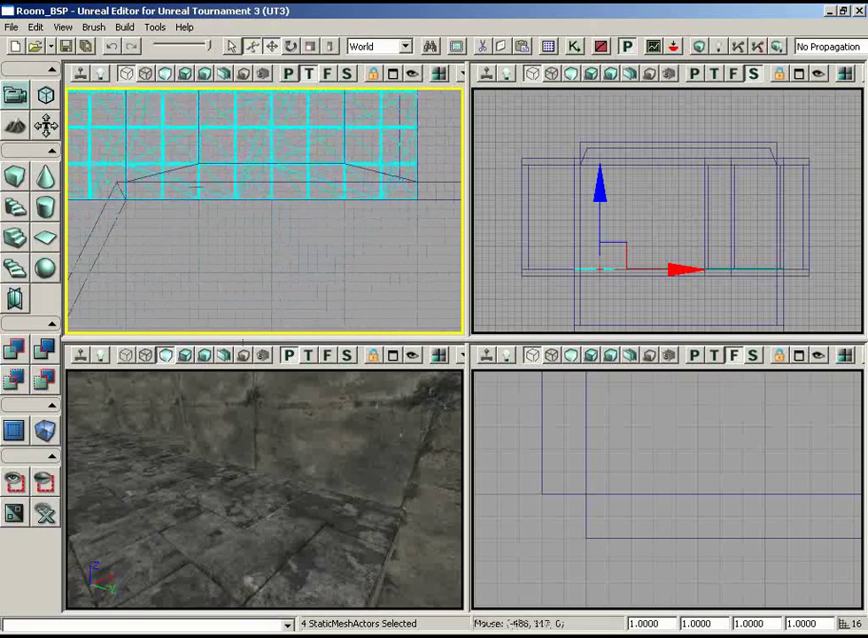
# - Select the three tiles bordering the upper angled alcove and duplicate them outward, edge to edge, to cover the alcove floor
pyautogui.moveTo(309, 283); pyautogui.dragTo(150, 124, button='right')
pyautogui.moveTo(255, 449); pyautogui.dragTo(186, 375, button='right')
pyautogui.moveTo(186, 375); pyautogui.dragTo(241, 492)
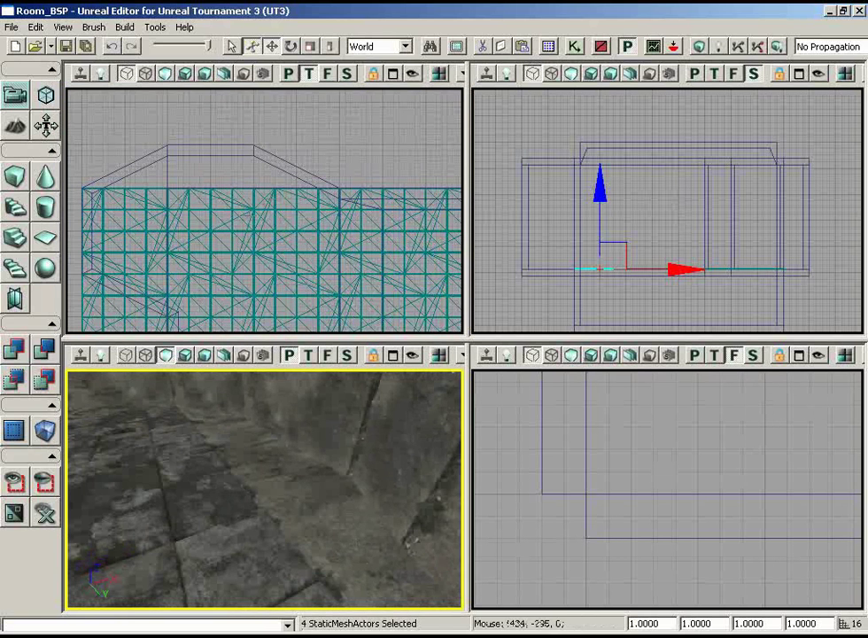
pyautogui.click(217, 226)
pyautogui.keyDown('ctrl'); pyautogui.click(305, 221); pyautogui.keyUp('ctrl')
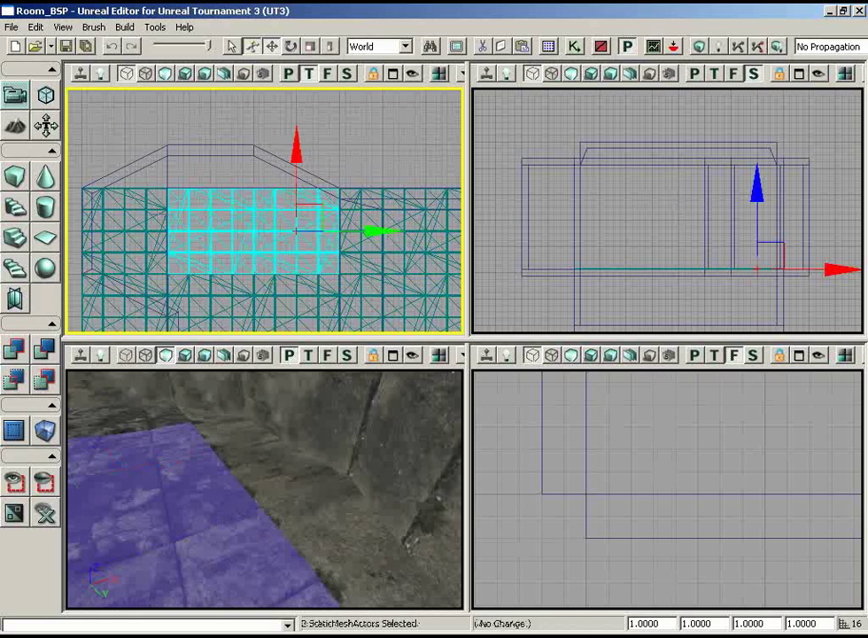
pyautogui.keyDown('ctrl'); pyautogui.click(106, 208); pyautogui.keyUp('ctrl')
pyautogui.moveTo(125, 142); pyautogui.dragTo(118, 93)
# - Select the two tiles bordering the opposite angled alcove and duplicate them outward, edge to edge, to cover its floor
pyautogui.moveTo(189, 524); pyautogui.dragTo(66, 396)
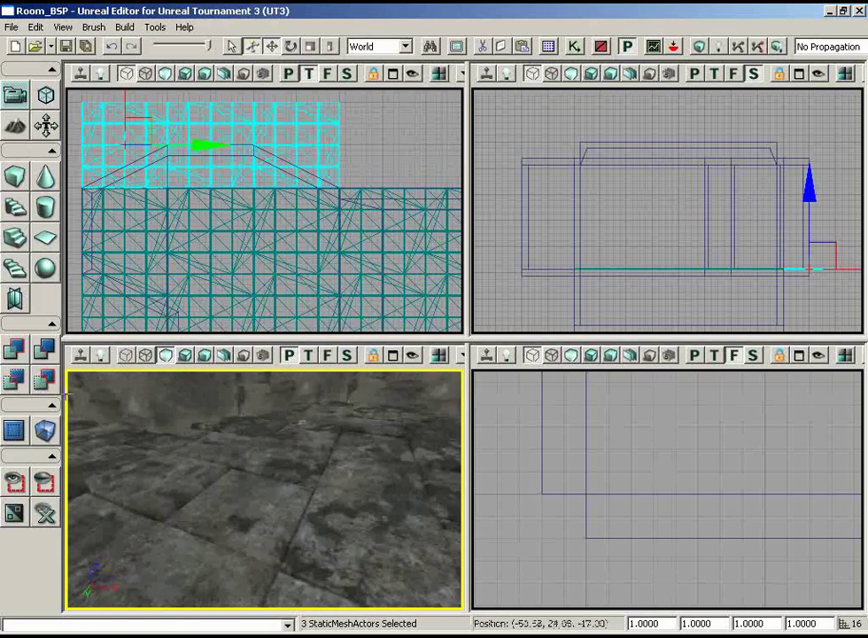
pyautogui.click(265, 442)
pyautogui.moveTo(266, 441); pyautogui.dragTo(289, 492)
pyautogui.moveTo(320, 253); pyautogui.dragTo(305, 229)
pyautogui.click(210, 150)
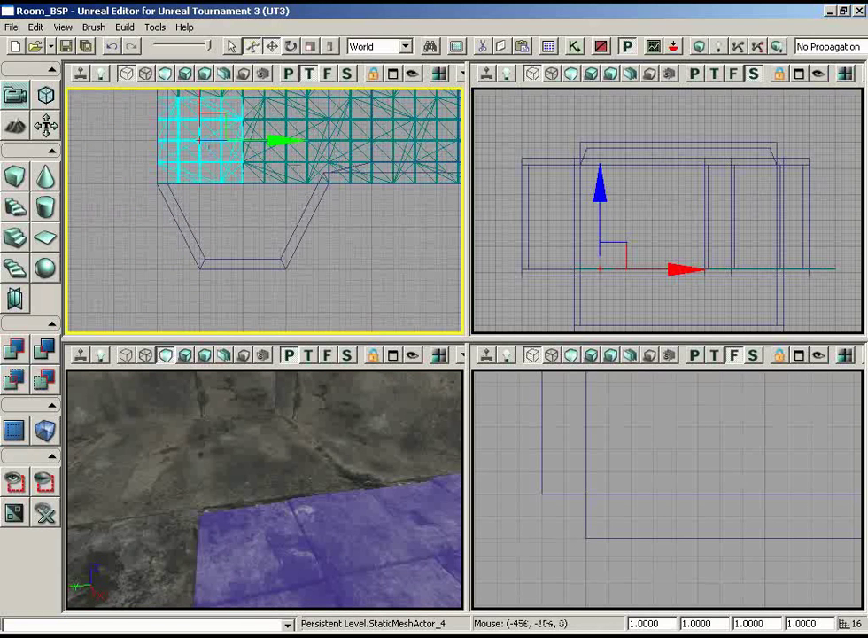
pyautogui.keyDown('ctrl'); pyautogui.click(301, 171); pyautogui.keyUp('ctrl')
pyautogui.keyDown('alt'); pyautogui.moveTo(275, 148); pyautogui.dragTo(258, 214); pyautogui.keyUp('alt')
# - Select the corner tile of the main floor grid and choose the S_LT_Floors_SM_TileFloorBroken_4x4b mesh in the LT_Floors package
pyautogui.moveTo(269, 499); pyautogui.dragTo(436, 479, button='right')
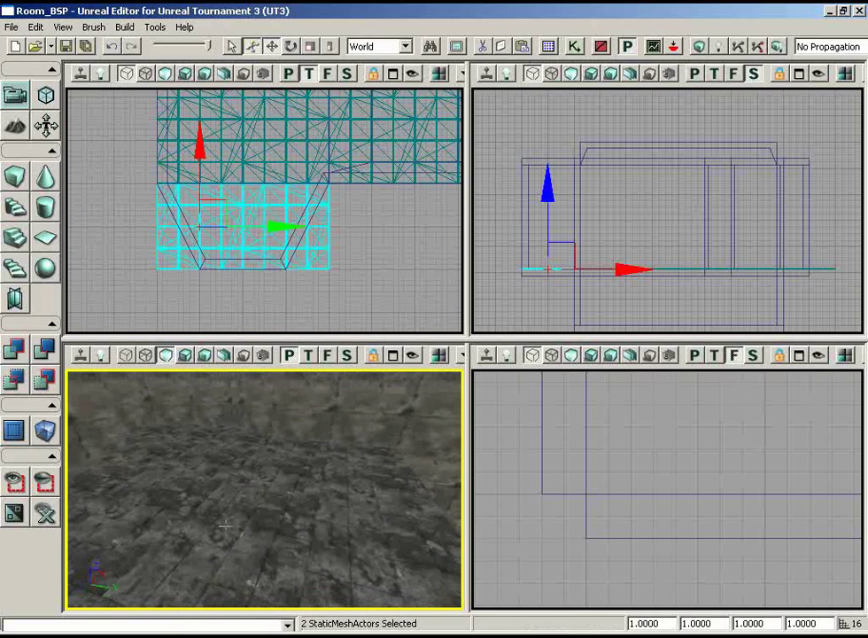
pyautogui.moveTo(276, 549); pyautogui.dragTo(133, 532, button='right')
pyautogui.moveTo(393, 314)
pyautogui.mouseDown(button='right')
pyautogui.moveTo(407, 341)
pyautogui.moveTo(466, 162)
pyautogui.moveTo(457, 91)
pyautogui.moveTo(381, 310)
pyautogui.mouseUp(button='right')
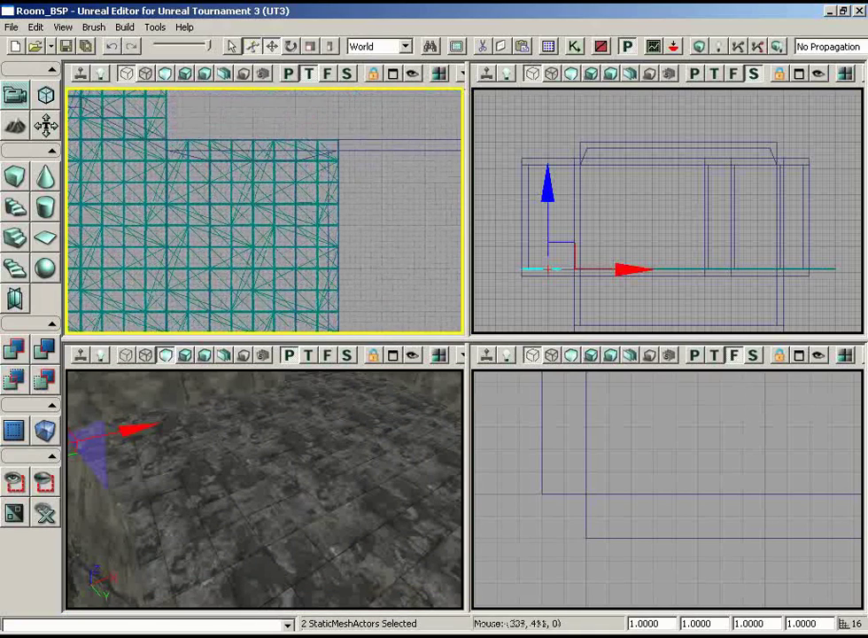
pyautogui.click(233, 153)
pyautogui.moveTo(233, 153); pyautogui.dragTo(236, 102, button='right')
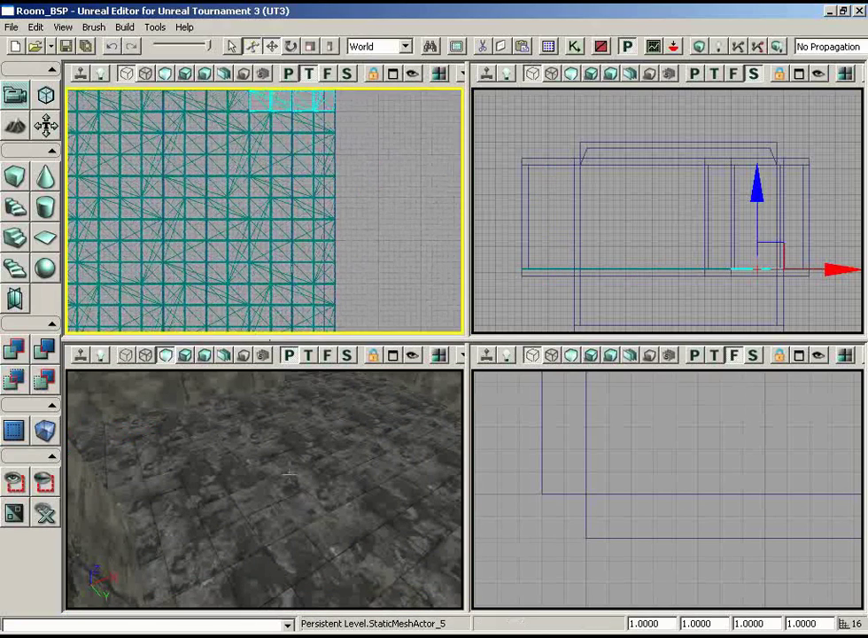
pyautogui.moveTo(289, 476); pyautogui.dragTo(337, 443, button='right')
pyautogui.click(553, 51)
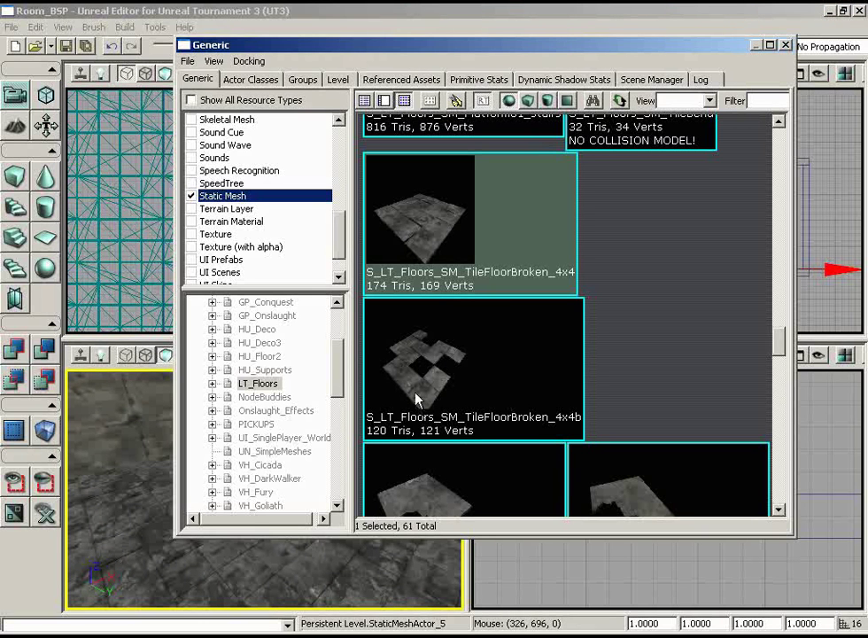
pyautogui.click(416, 363)
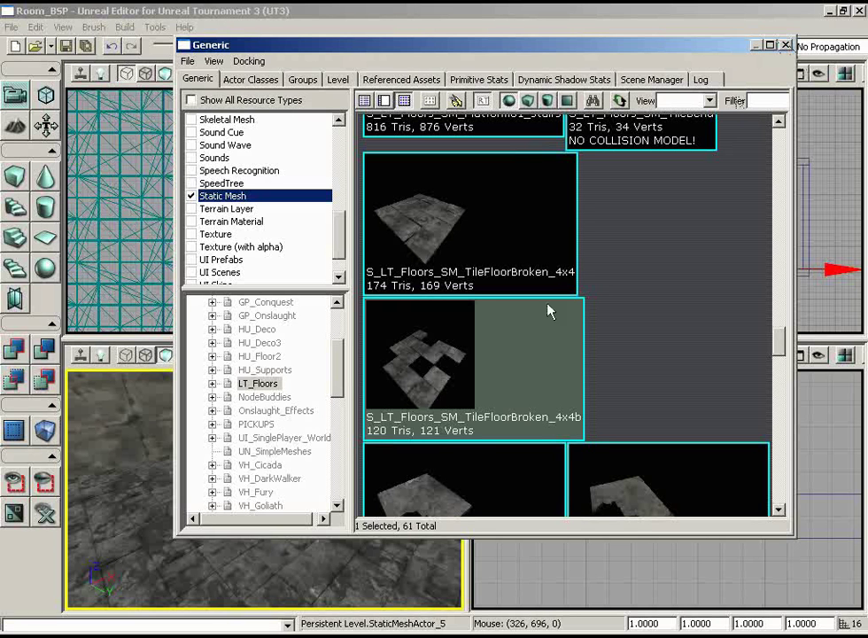
pyautogui.click(784, 46)
# - Add three scattered tiles to the corner tile's selection, one in its column and two in alternating rows two columns over
pyautogui.moveTo(352, 307); pyautogui.dragTo(297, 224)
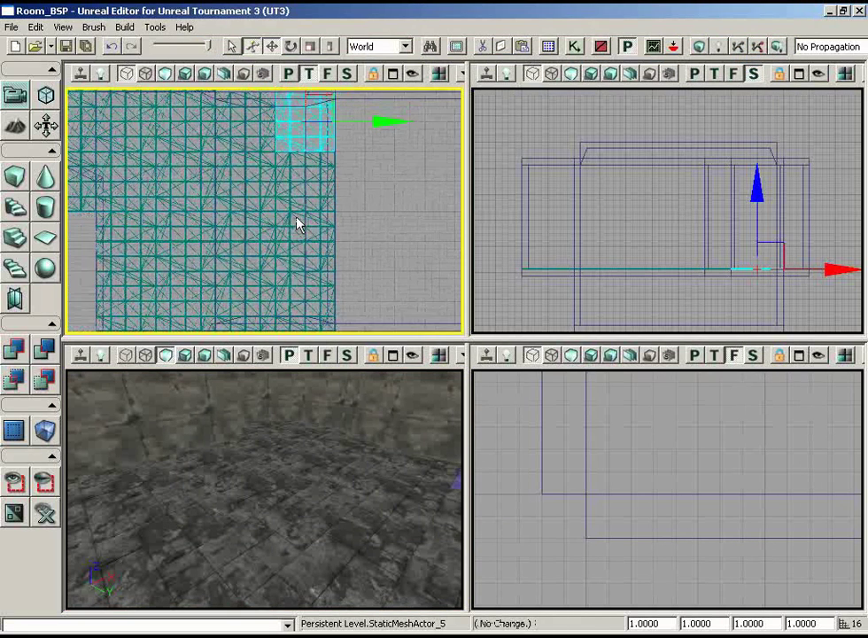
pyautogui.keyDown('ctrl'); pyautogui.click(301, 233); pyautogui.keyUp('ctrl')
pyautogui.keyDown('ctrl'); pyautogui.click(177, 250); pyautogui.keyUp('ctrl')
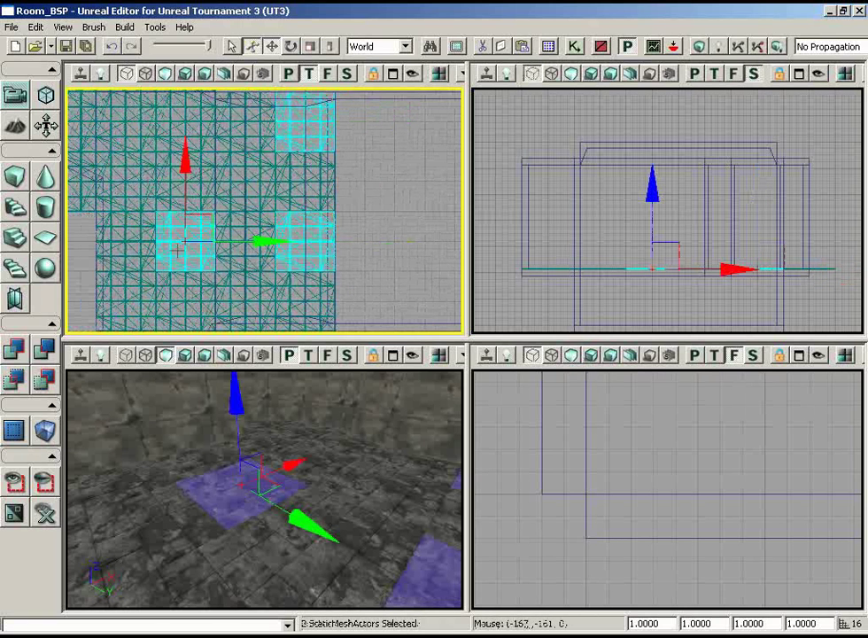
pyautogui.keyDown('ctrl'); pyautogui.click(181, 243); pyautogui.keyUp('ctrl')
pyautogui.keyDown('ctrl'); pyautogui.click(184, 295); pyautogui.keyUp('ctrl')
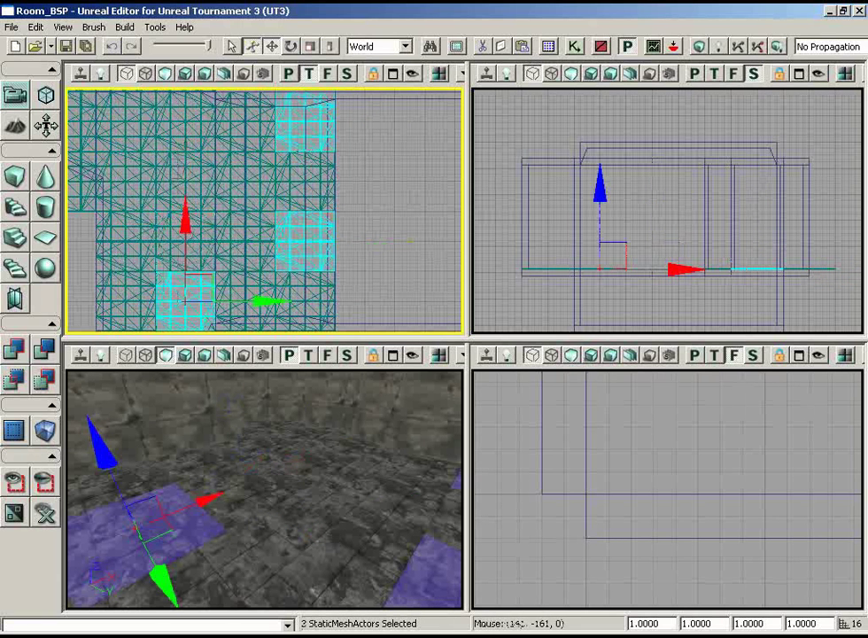
pyautogui.keyDown('ctrl'); pyautogui.click(185, 173); pyautogui.keyUp('ctrl')
pyautogui.moveTo(279, 524); pyautogui.dragTo(361, 499, button='right')
pyautogui.moveTo(271, 566); pyautogui.dragTo(193, 376)
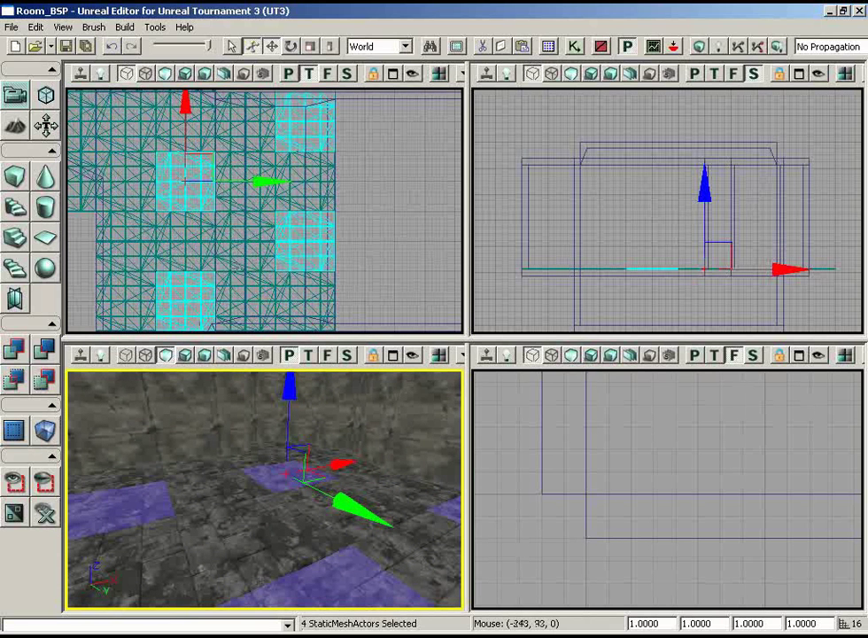
# - Replace the StaticMesh of the four selected tiles with the chosen S_LT_Floors_SM_TileFloorBroken_4x4b in their StaticMeshComponent properties
pyautogui.press('F4')
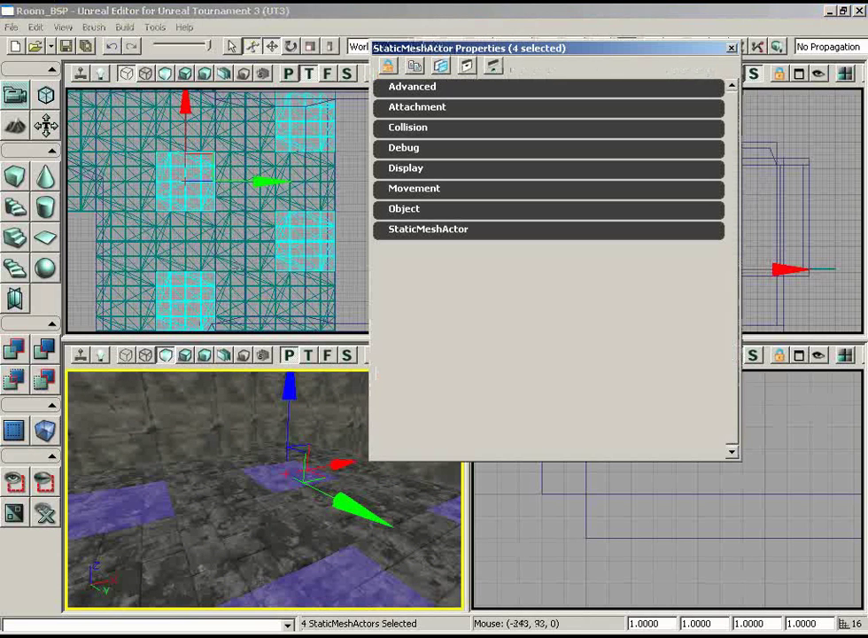
pyautogui.click(415, 230)
pyautogui.click(394, 249)
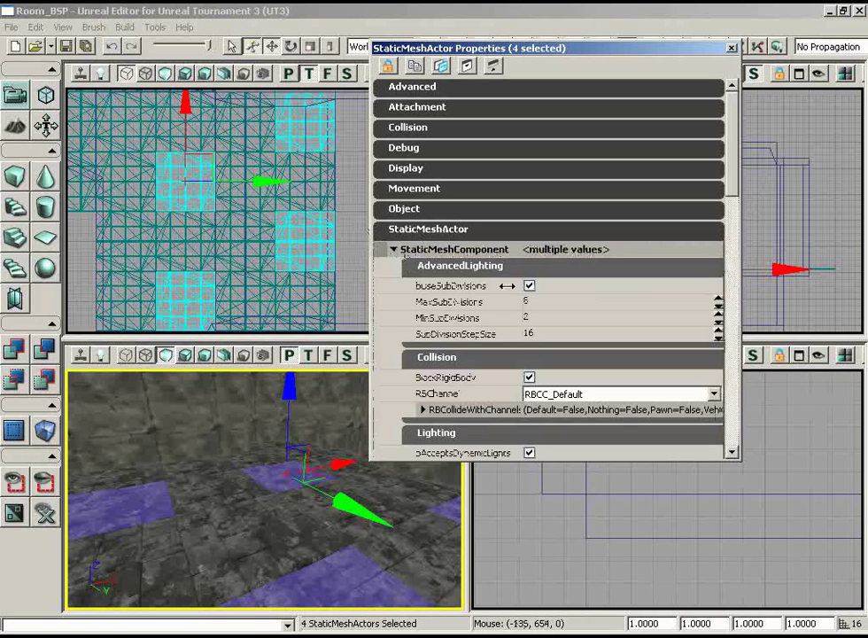
pyautogui.moveTo(733, 178); pyautogui.dragTo(731, 431)
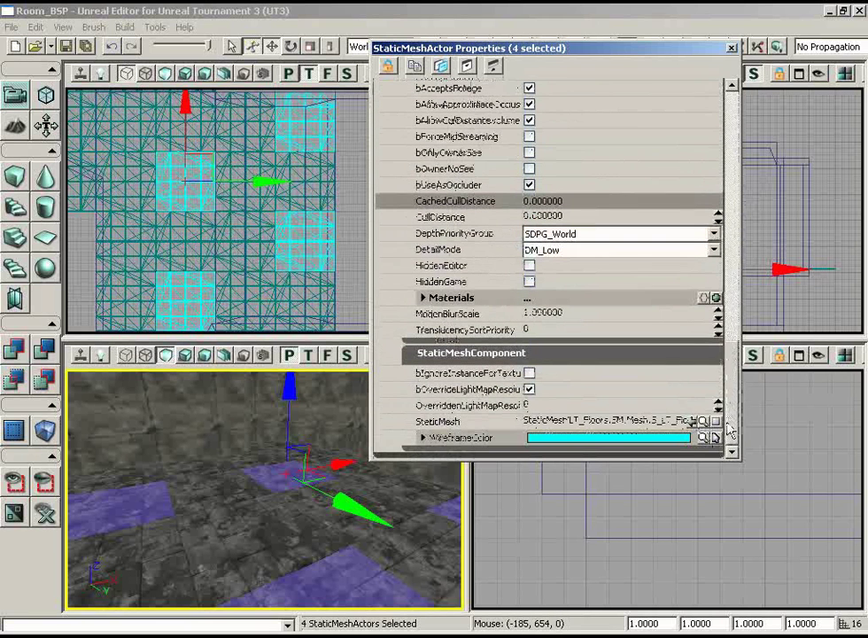
pyautogui.click(561, 422)
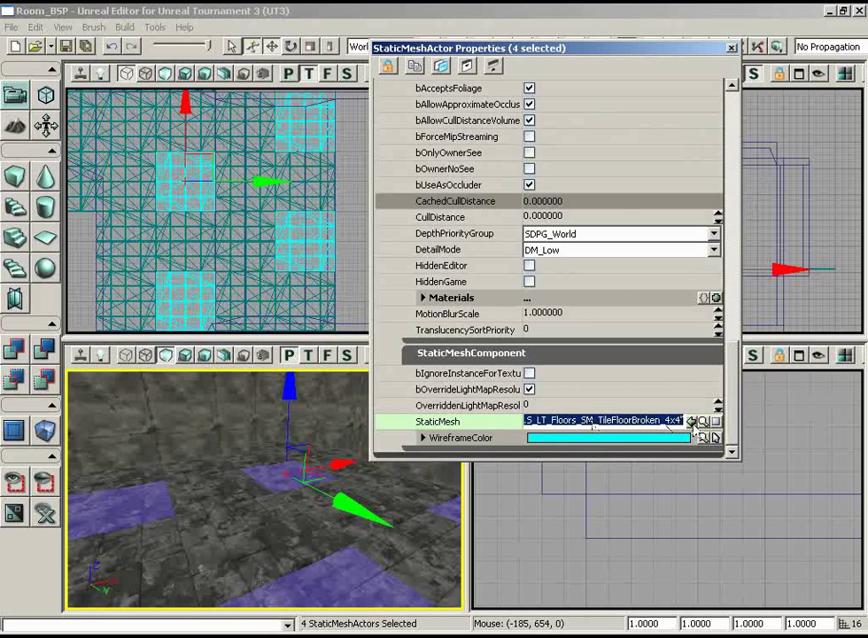
pyautogui.click(692, 421)
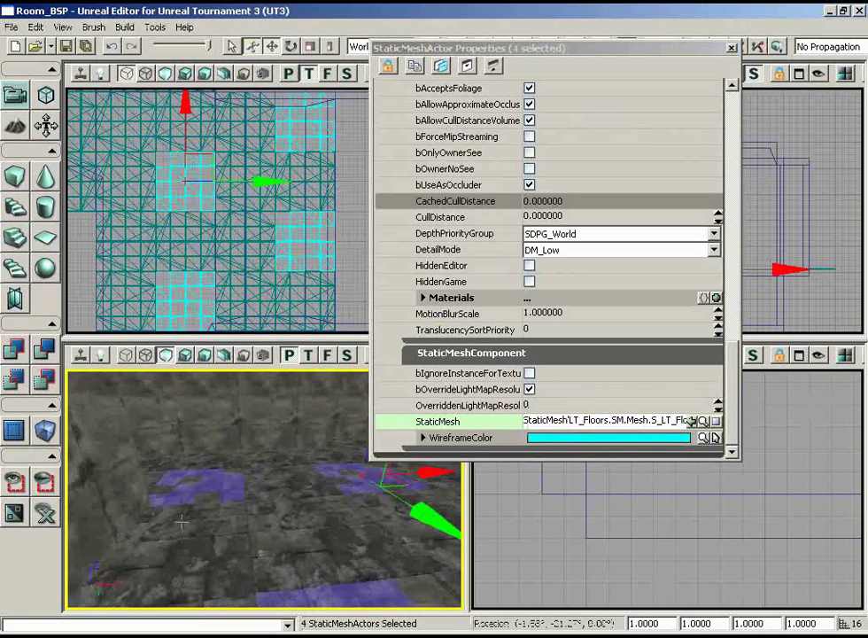
pyautogui.moveTo(182, 522); pyautogui.dragTo(445, 376)
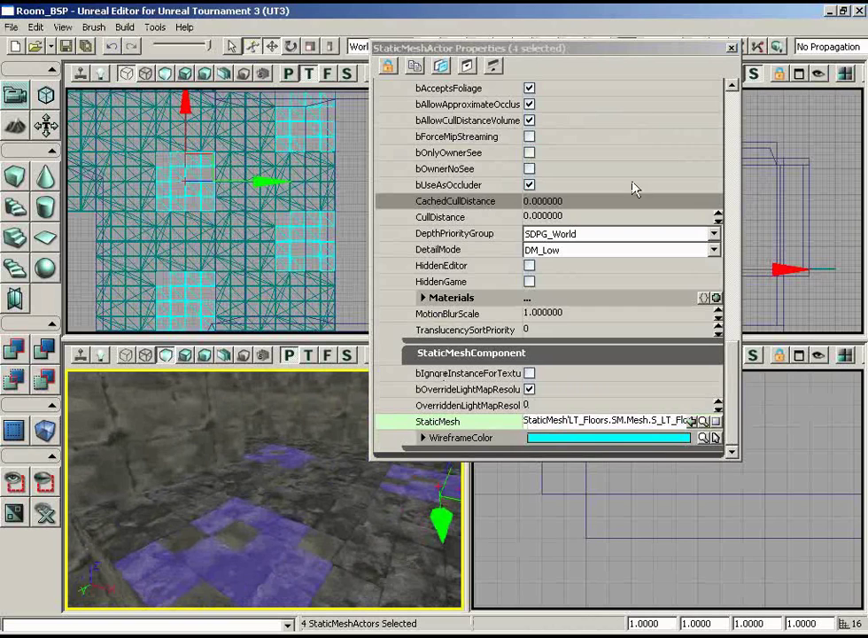
pyautogui.click(730, 48)
# - Deselect everything and examine the tiled floor, its missing-tile gaps and the surrounding walls from several angles
pyautogui.moveTo(204, 422); pyautogui.dragTo(221, 434)
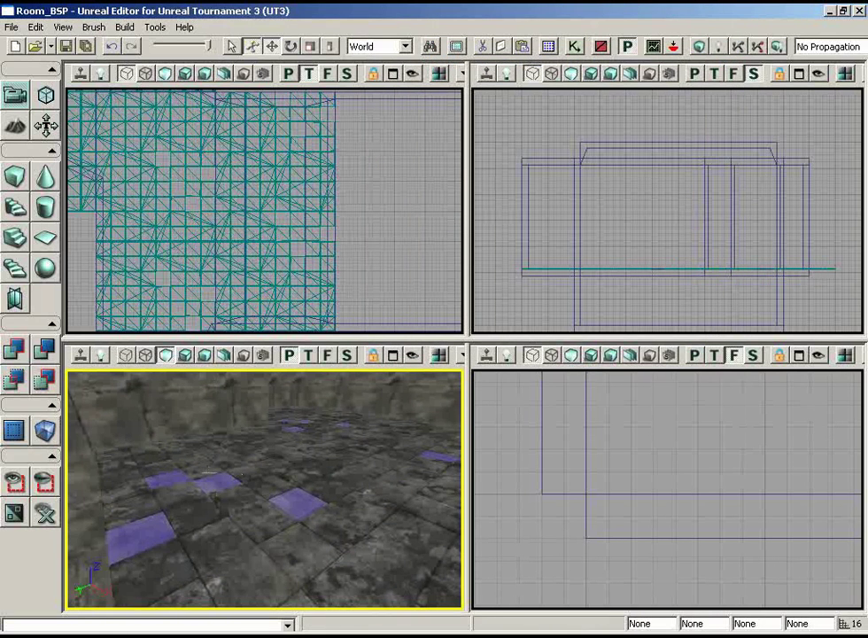
pyautogui.click(217, 485)
pyautogui.moveTo(228, 483); pyautogui.dragTo(462, 506, button='right')
pyautogui.moveTo(463, 506); pyautogui.dragTo(391, 490)
pyautogui.moveTo(392, 490); pyautogui.dragTo(363, 508, button='right')
pyautogui.moveTo(364, 508); pyautogui.dragTo(358, 483)
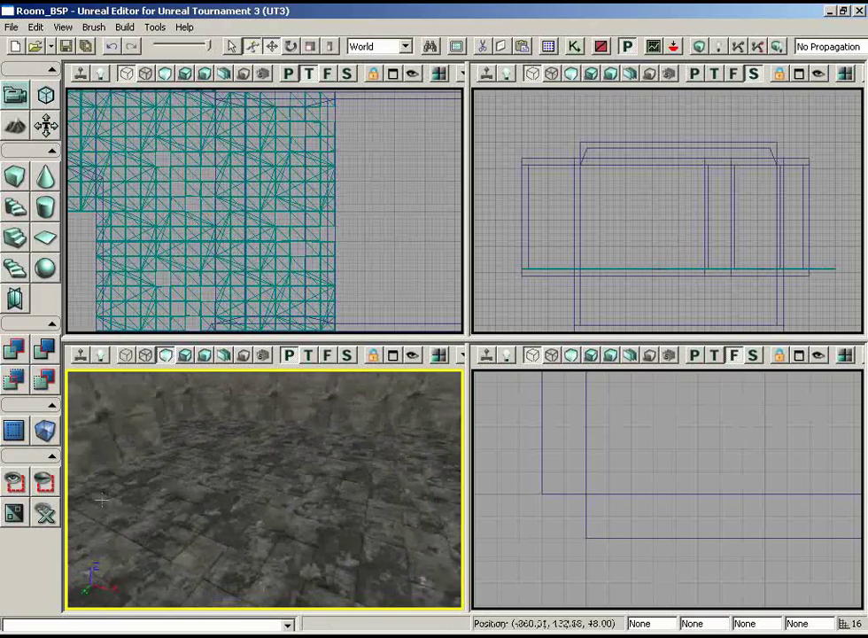
pyautogui.moveTo(358, 483); pyautogui.dragTo(356, 443, button='right')
pyautogui.moveTo(361, 296); pyautogui.dragTo(407, 271, button='right')
pyautogui.moveTo(271, 451)
pyautogui.mouseDown(button='right')
pyautogui.moveTo(149, 414)
pyautogui.moveTo(189, 444)
pyautogui.moveTo(275, 473)
pyautogui.mouseUp(button='right')
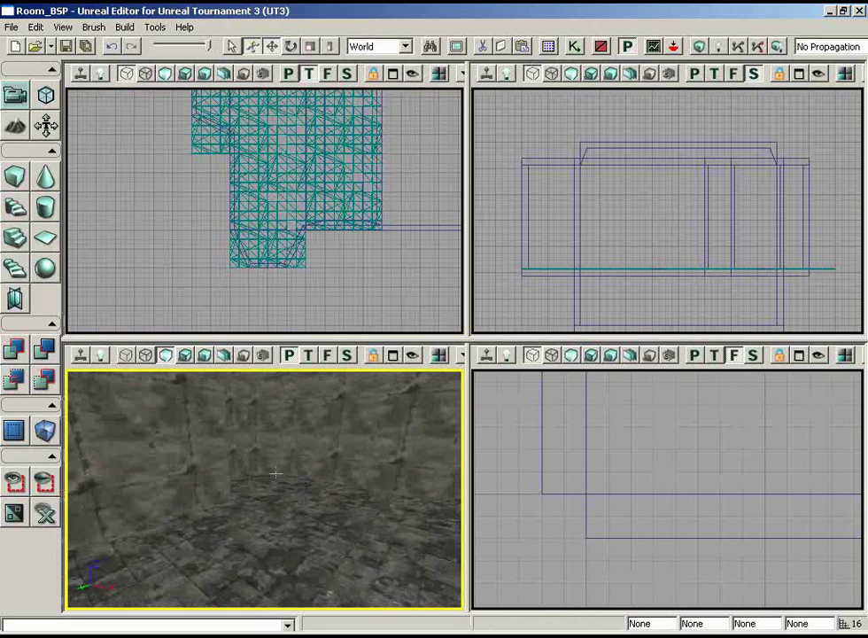
pyautogui.moveTo(286, 523); pyautogui.dragTo(144, 370, button='right')
pyautogui.moveTo(145, 369); pyautogui.dragTo(147, 420, button='middle')
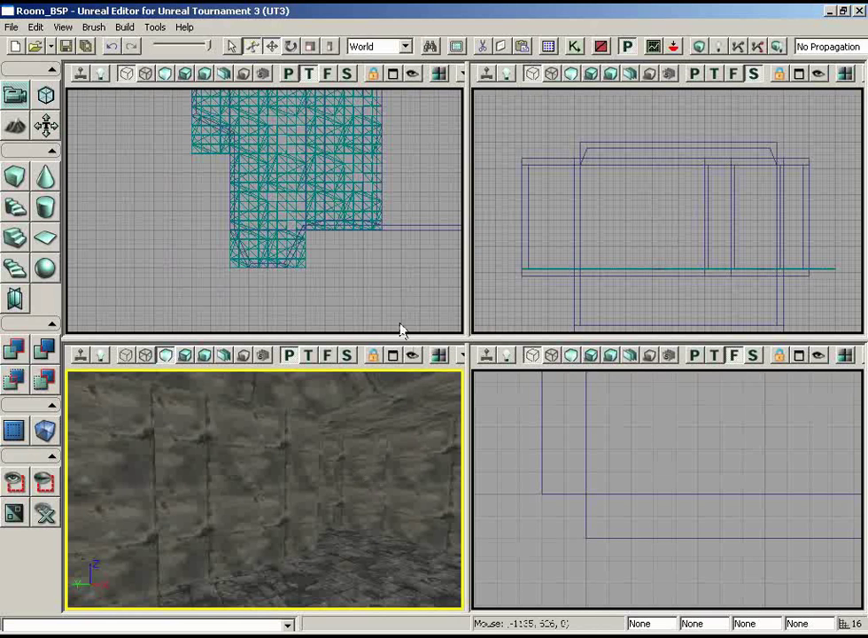
# - Look through the remaining LT_Floors static meshes and choose the curved walkway piece S_LT_Floors_SM_Walkpipe01
pyautogui.click(548, 49)
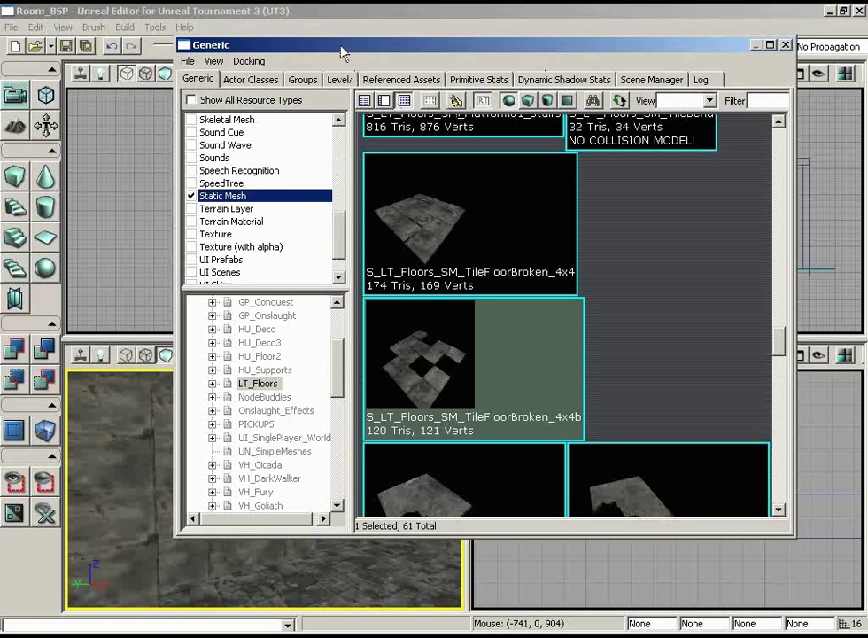
pyautogui.moveTo(342, 53); pyautogui.dragTo(327, 54)
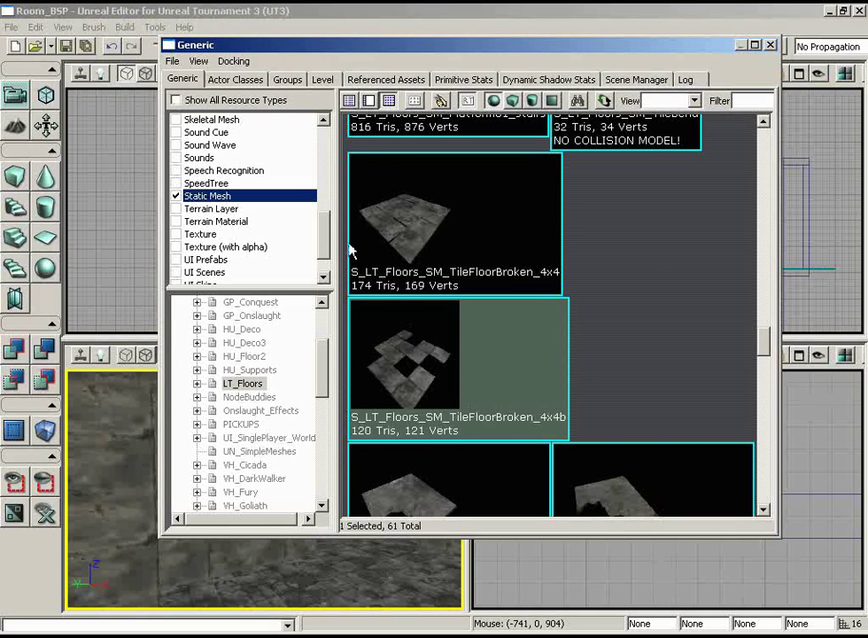
pyautogui.moveTo(322, 358); pyautogui.dragTo(323, 360)
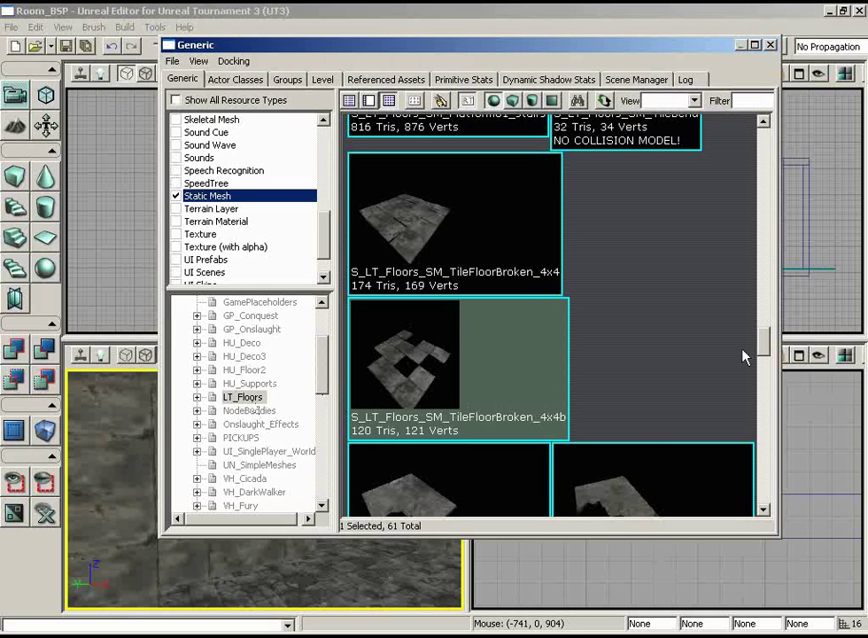
pyautogui.moveTo(764, 346); pyautogui.dragTo(764, 413)
pyautogui.click(618, 165)
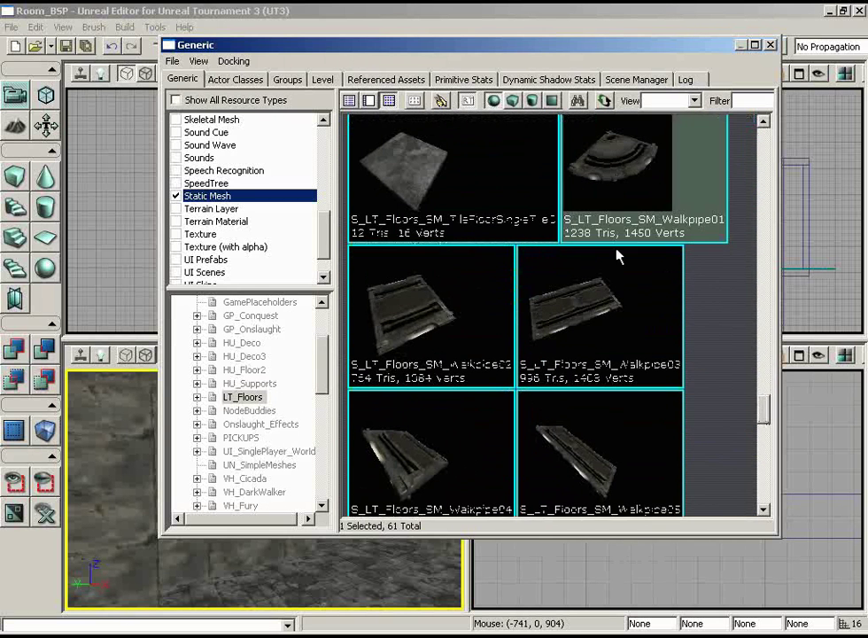
pyautogui.click(590, 333)
pyautogui.click(434, 319)
pyautogui.click(569, 337)
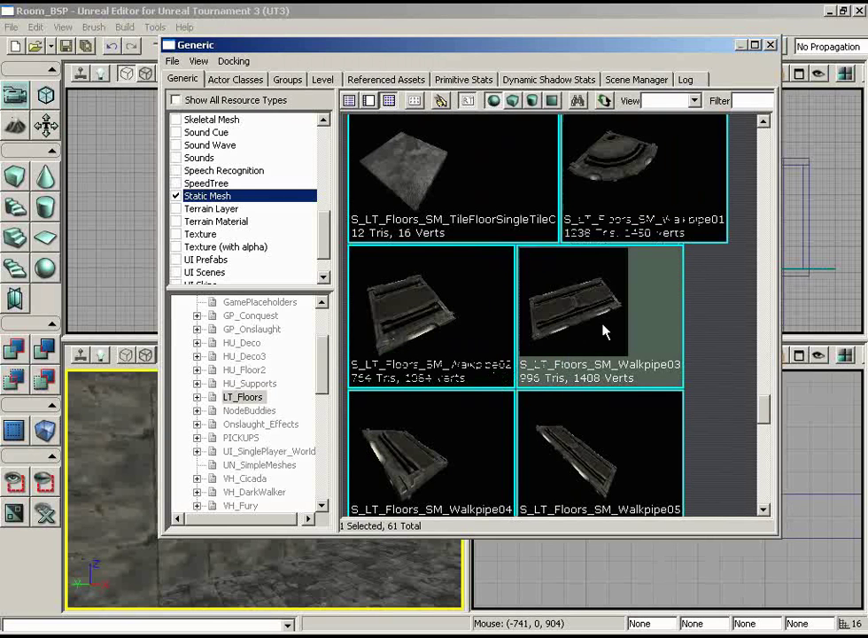
pyautogui.moveTo(474, 53); pyautogui.dragTo(489, 49)
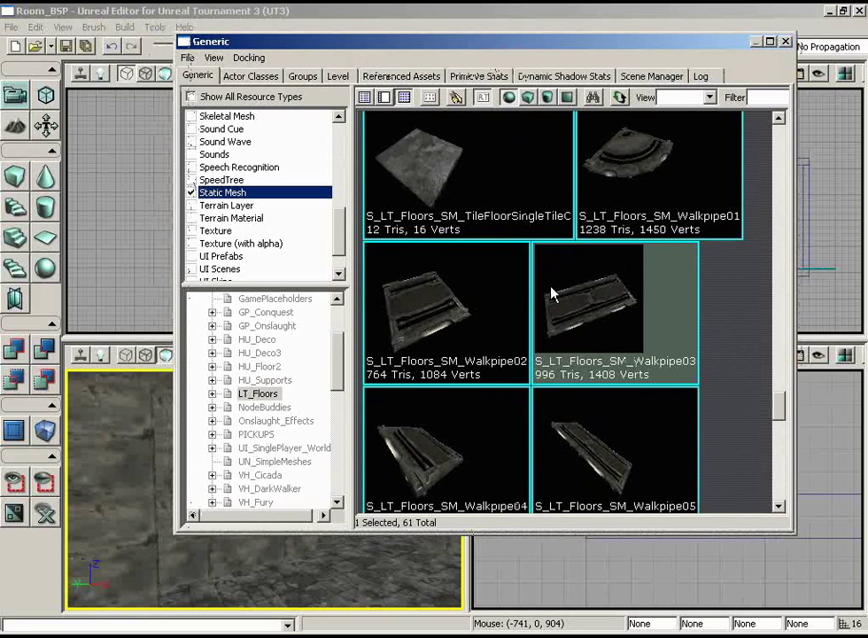
pyautogui.moveTo(780, 415); pyautogui.dragTo(780, 398)
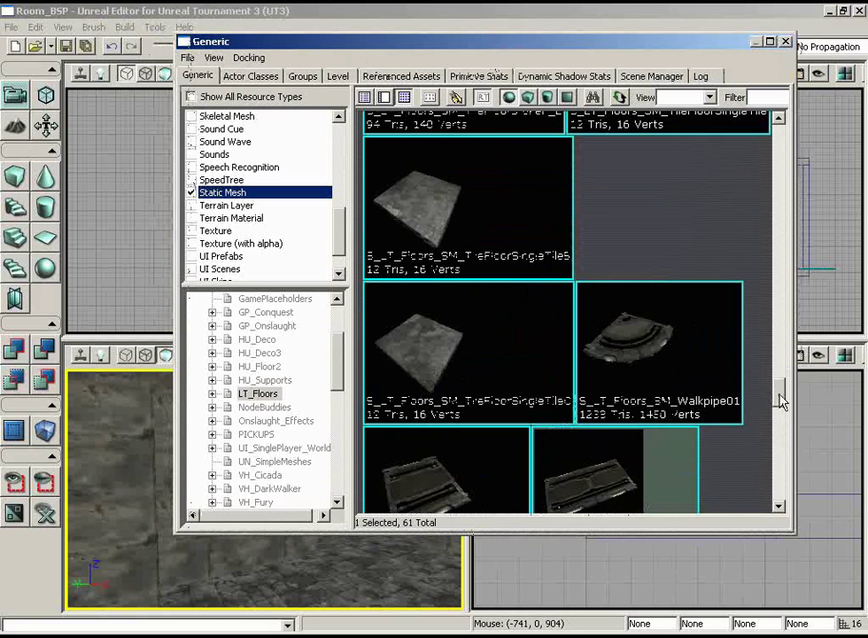
pyautogui.click(661, 349)
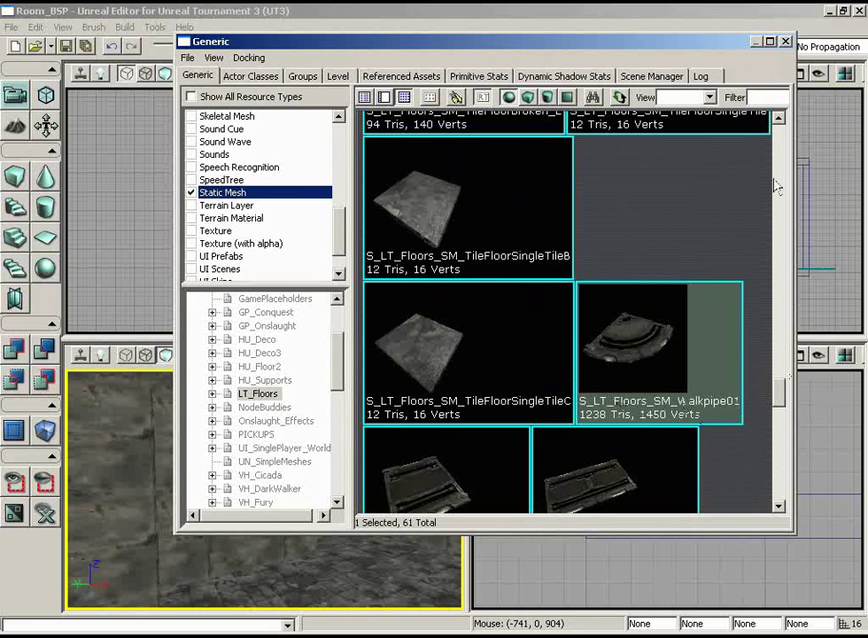
pyautogui.click(785, 41)
# - Add the S_LT_Floors_SM_Walkpipe01 static mesh on the tiled floor next to the side wall
pyautogui.moveTo(287, 518)
pyautogui.mouseDown(button='right')
pyautogui.moveTo(340, 571)
pyautogui.moveTo(445, 599)
pyautogui.moveTo(356, 593)
pyautogui.moveTo(224, 610)
pyautogui.moveTo(229, 572)
pyautogui.moveTo(216, 486)
pyautogui.moveTo(276, 501)
pyautogui.mouseUp(button='right')
pyautogui.rightClick(276, 501)
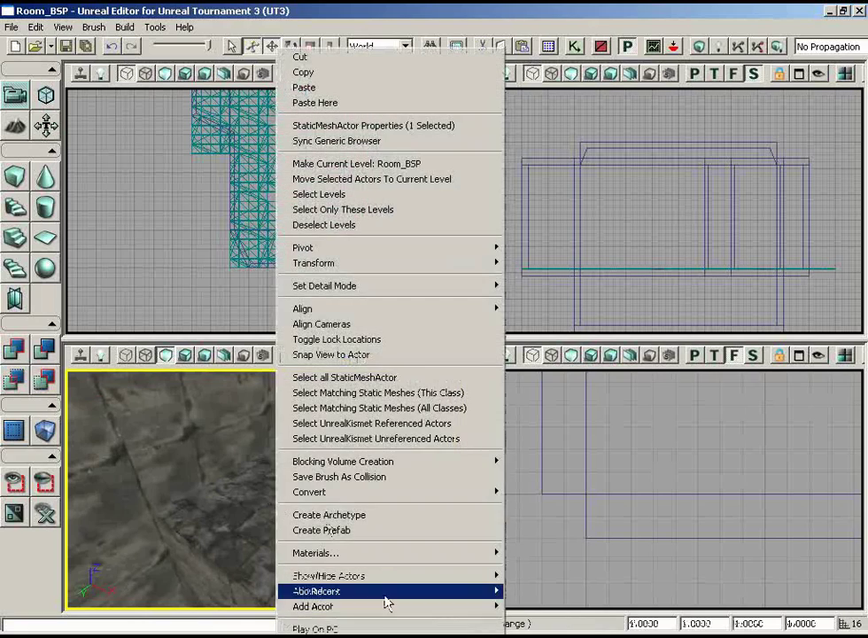
pyautogui.moveTo(387, 608)
pyautogui.click(282, 434)
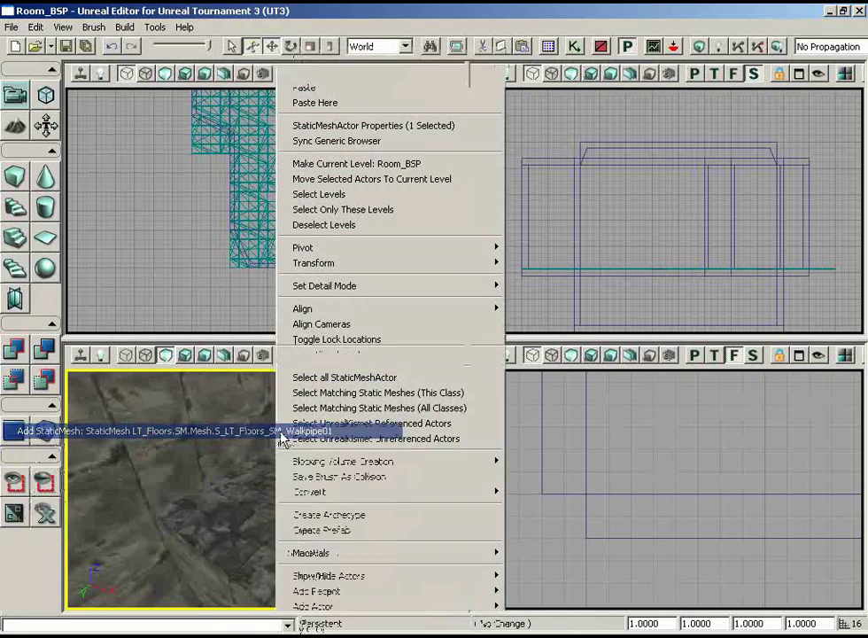
pyautogui.click(320, 328)
pyautogui.scroll(3, 286, 335)
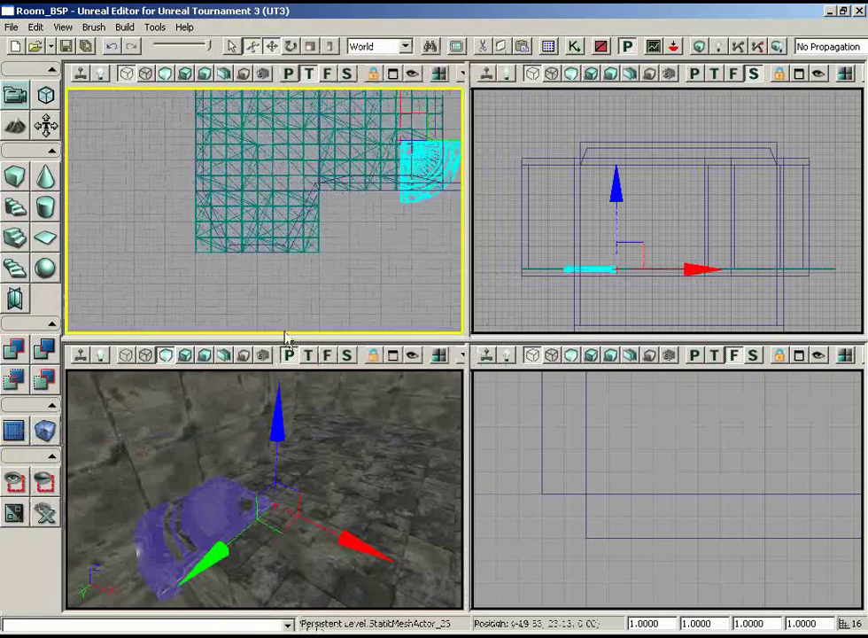
pyautogui.scroll(2, 430, 248)
pyautogui.moveTo(430, 248); pyautogui.dragTo(264, 302)
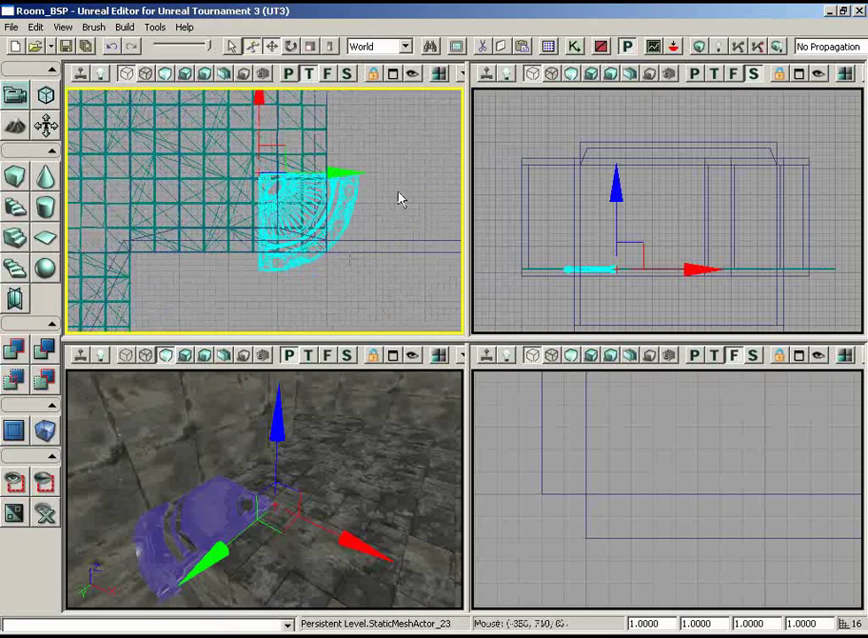
# - Examine the room's side profile around the walkpipe, selecting the surrounding wall, ceiling and floor brushes in turn
pyautogui.click(524, 315)
pyautogui.scroll(3, 470, 238)
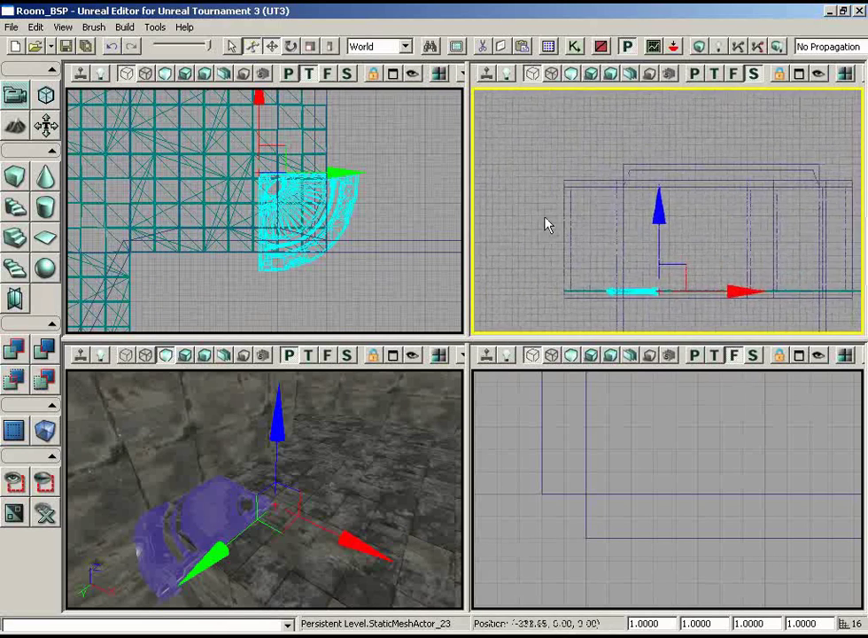
pyautogui.moveTo(472, 253); pyautogui.dragTo(476, 281)
pyautogui.scroll(1, 483, 284)
pyautogui.scroll(1, 477, 334)
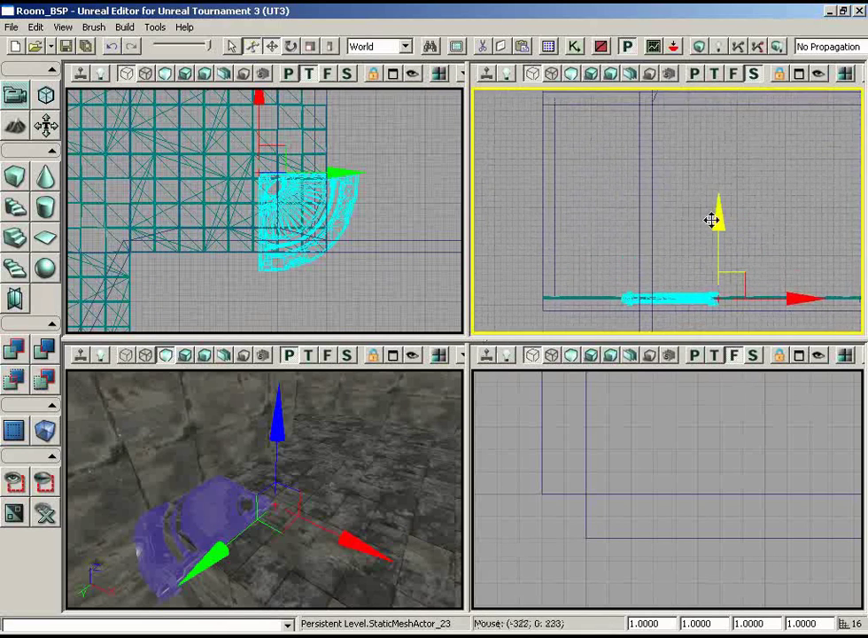
pyautogui.moveTo(578, 207); pyautogui.dragTo(598, 194)
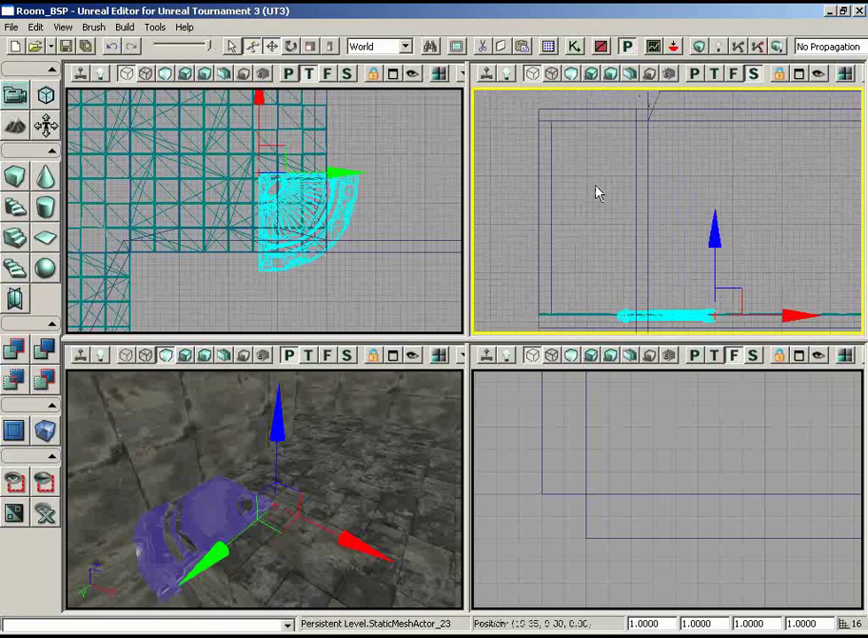
pyautogui.click(589, 123)
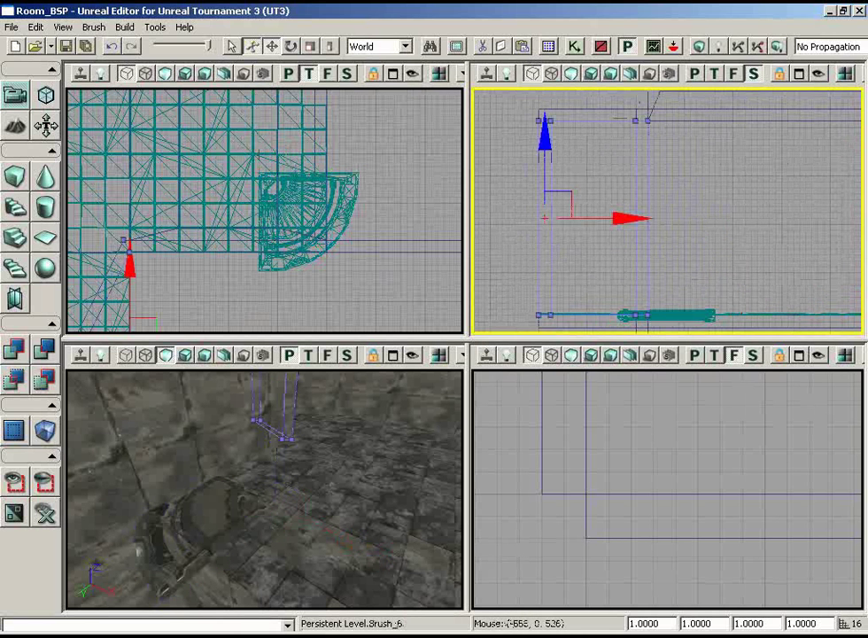
pyautogui.click(610, 108)
pyautogui.moveTo(628, 131)
pyautogui.mouseDown()
pyautogui.moveTo(665, 202)
pyautogui.moveTo(664, 225)
pyautogui.mouseUp()
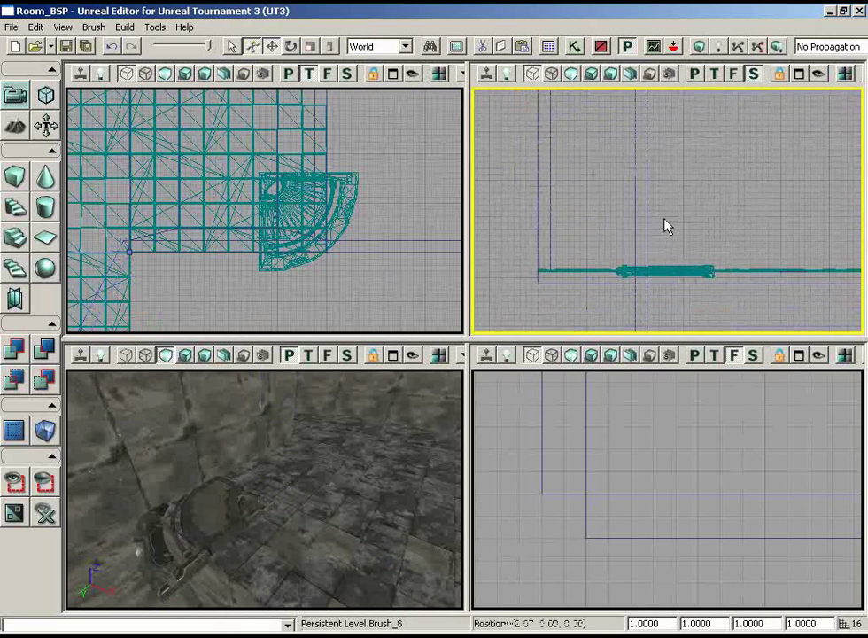
pyautogui.click(595, 282)
pyautogui.moveTo(301, 489); pyautogui.dragTo(323, 462, button='right')
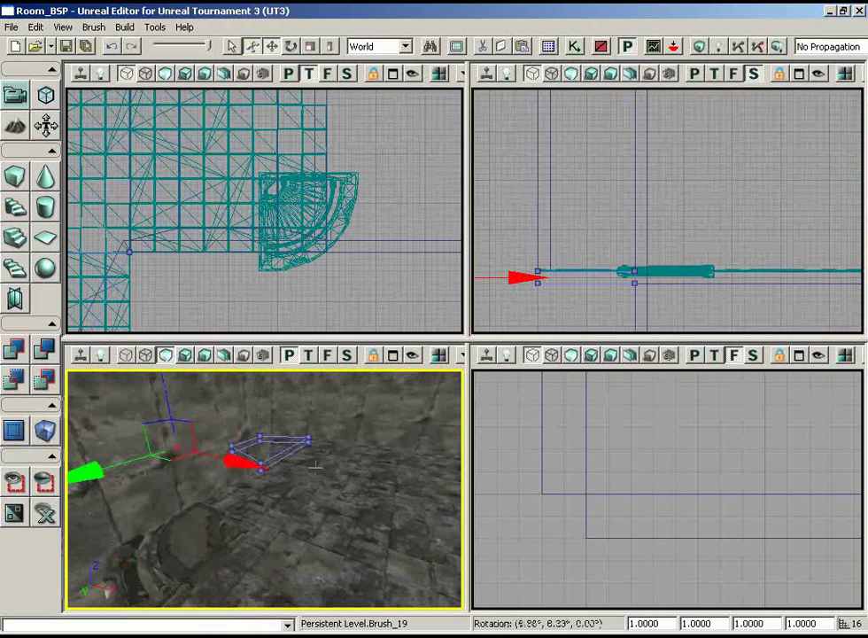
# - Measure the room's floor-to-ceiling height and its halfway point beside the walkpipe in the side view, with everything deselected
pyautogui.moveTo(610, 275)
pyautogui.mouseDown()
pyautogui.moveTo(607, 247)
pyautogui.moveTo(592, 278)
pyautogui.moveTo(513, 204)
pyautogui.moveTo(512, 126)
pyautogui.moveTo(489, 144)
pyautogui.mouseUp()
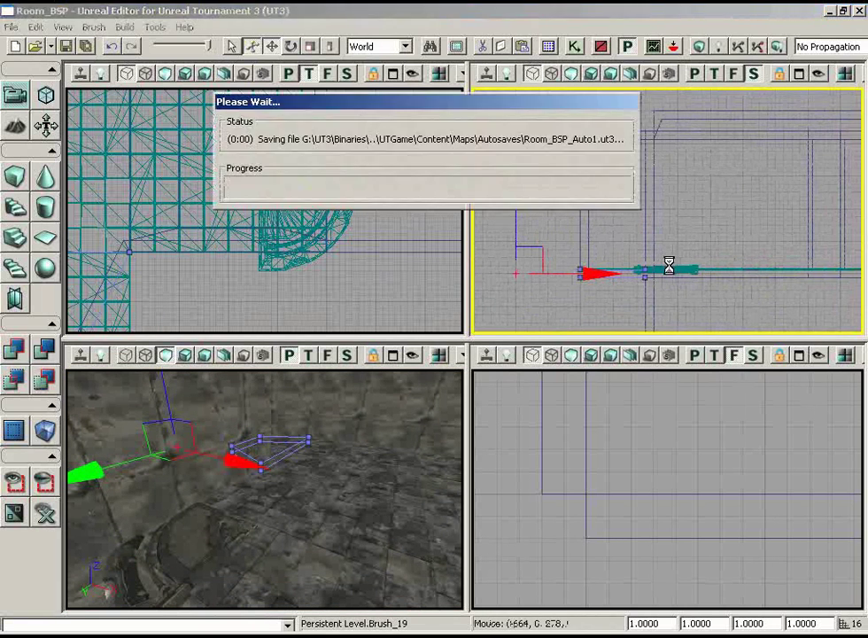
pyautogui.click(667, 263)
pyautogui.click(678, 269)
pyautogui.moveTo(621, 229); pyautogui.dragTo(572, 283)
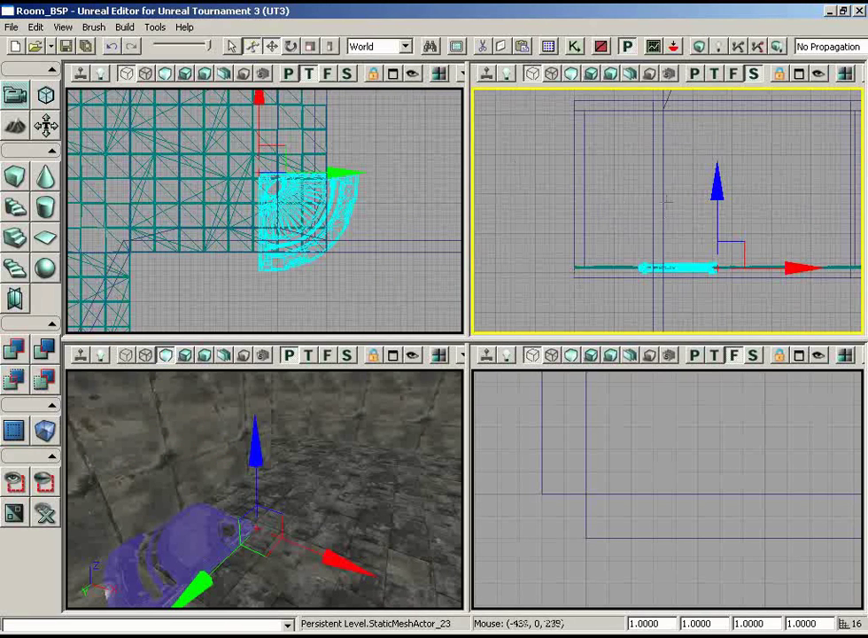
pyautogui.moveTo(667, 202); pyautogui.dragTo(550, 252)
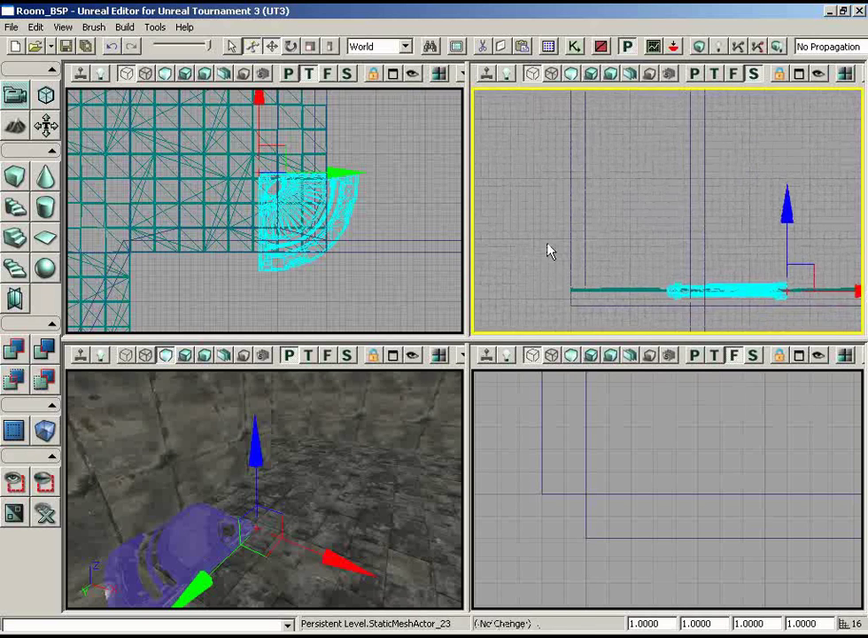
pyautogui.scroll(-2, 545, 184)
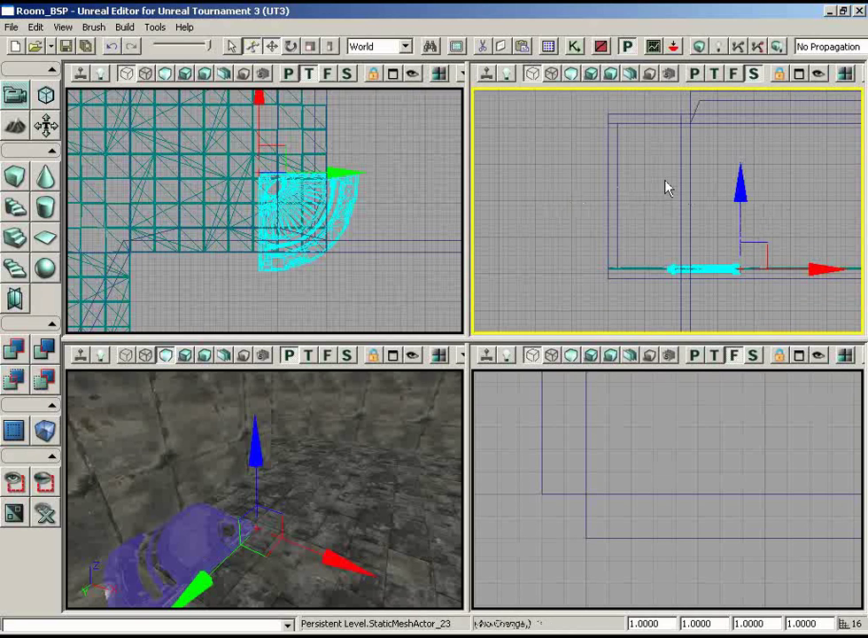
pyautogui.moveTo(668, 188)
pyautogui.mouseDown()
pyautogui.moveTo(641, 153)
pyautogui.moveTo(636, 180)
pyautogui.moveTo(662, 135)
pyautogui.moveTo(643, 221)
pyautogui.moveTo(638, 178)
pyautogui.moveTo(609, 207)
pyautogui.moveTo(626, 214)
pyautogui.mouseUp()
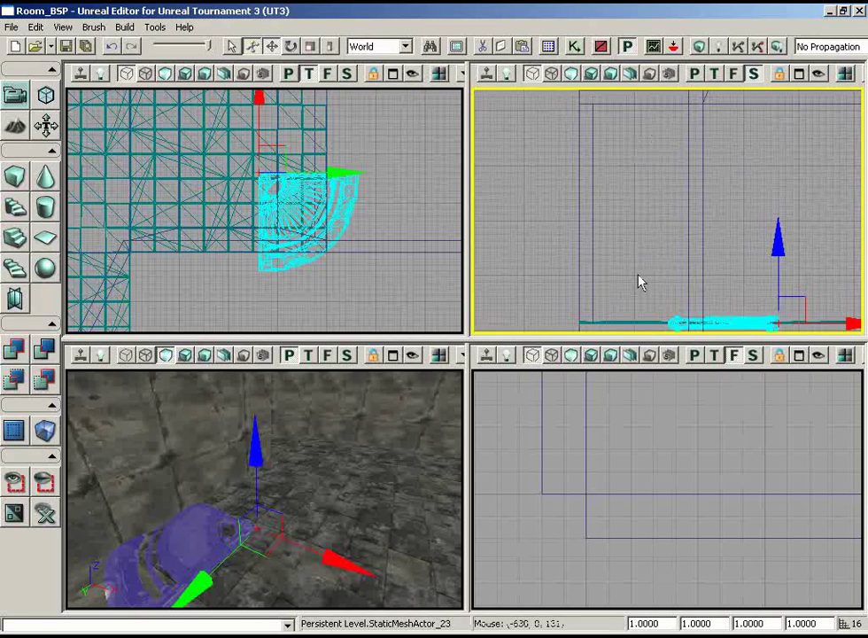
pyautogui.moveTo(626, 127)
pyautogui.mouseDown()
pyautogui.moveTo(657, 137)
pyautogui.moveTo(655, 149)
pyautogui.mouseUp()
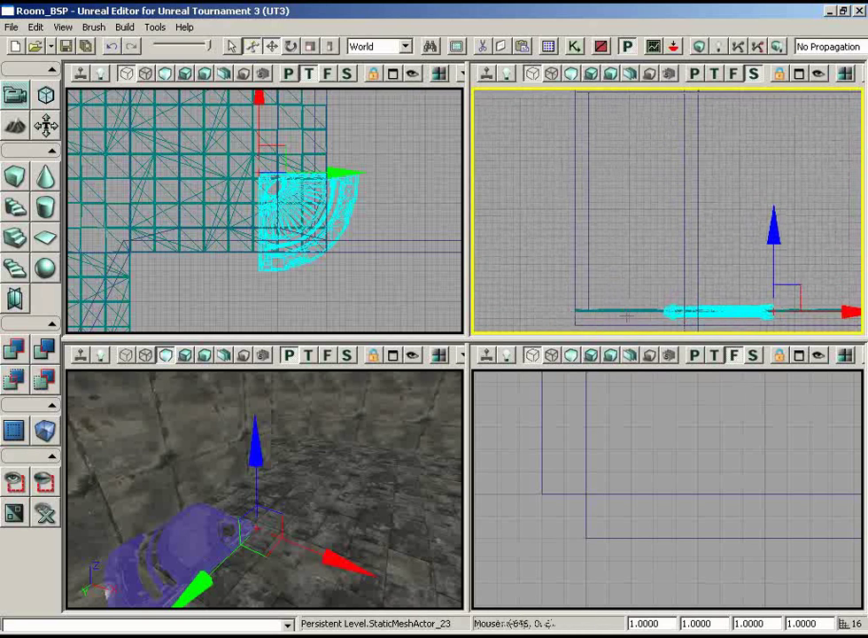
pyautogui.moveTo(631, 300); pyautogui.dragTo(614, 180, button='middle')
pyautogui.moveTo(666, 270); pyautogui.dragTo(664, 245, button='middle')
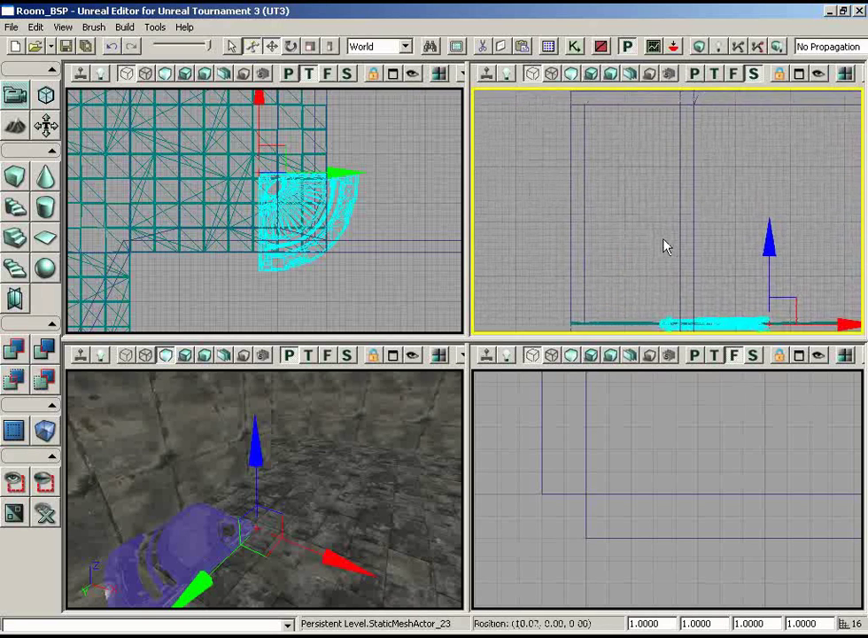
pyautogui.moveTo(626, 305)
pyautogui.mouseDown(button='middle')
pyautogui.moveTo(634, 262)
pyautogui.moveTo(600, 87)
pyautogui.mouseUp(button='middle')
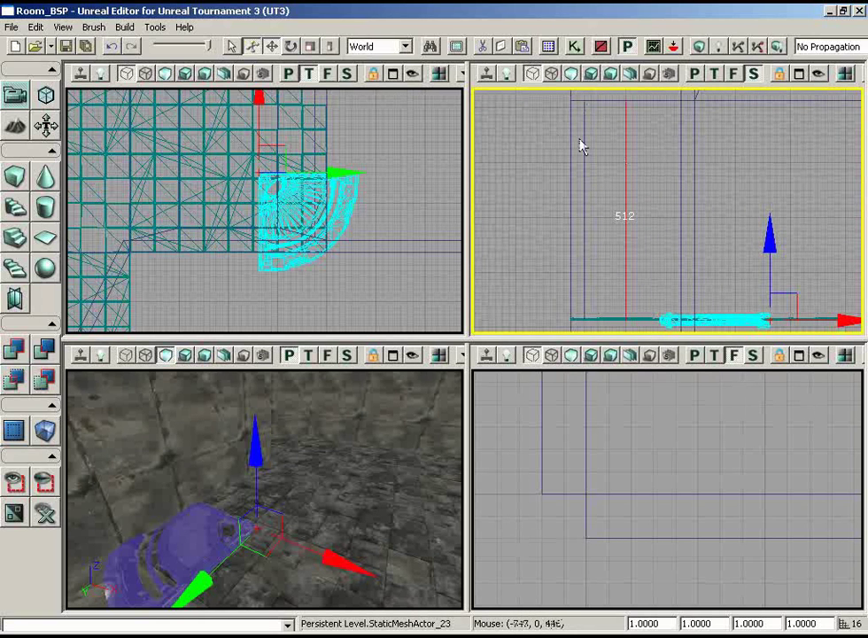
pyautogui.click(630, 302)
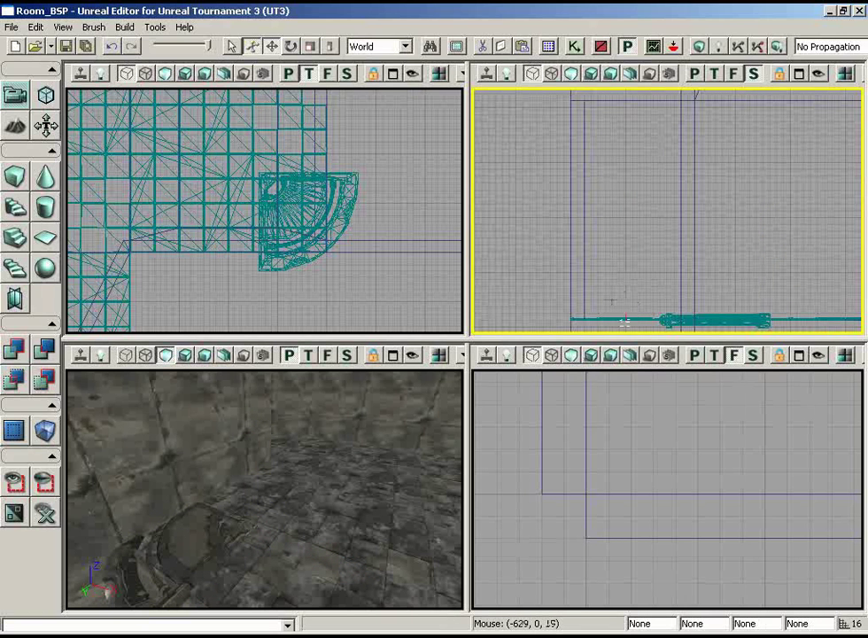
pyautogui.moveTo(624, 319)
pyautogui.mouseDown(button='middle')
pyautogui.moveTo(626, 255)
pyautogui.moveTo(572, 151)
pyautogui.mouseUp(button='middle')
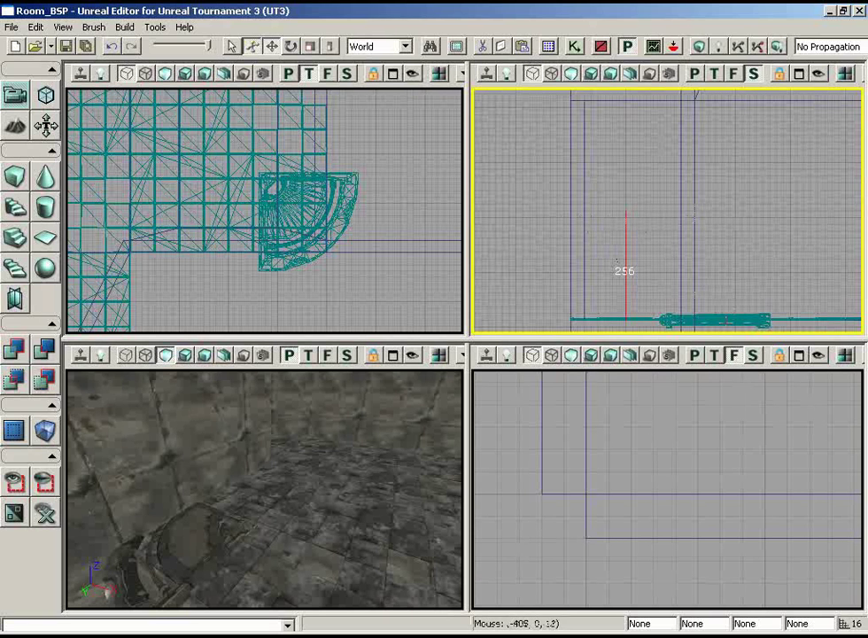
# - Raise the walkpipe mesh vertically to the room's mid-height, 256 units above the tiled floor
pyautogui.click(713, 321)
pyautogui.moveTo(770, 248); pyautogui.dragTo(767, 105)
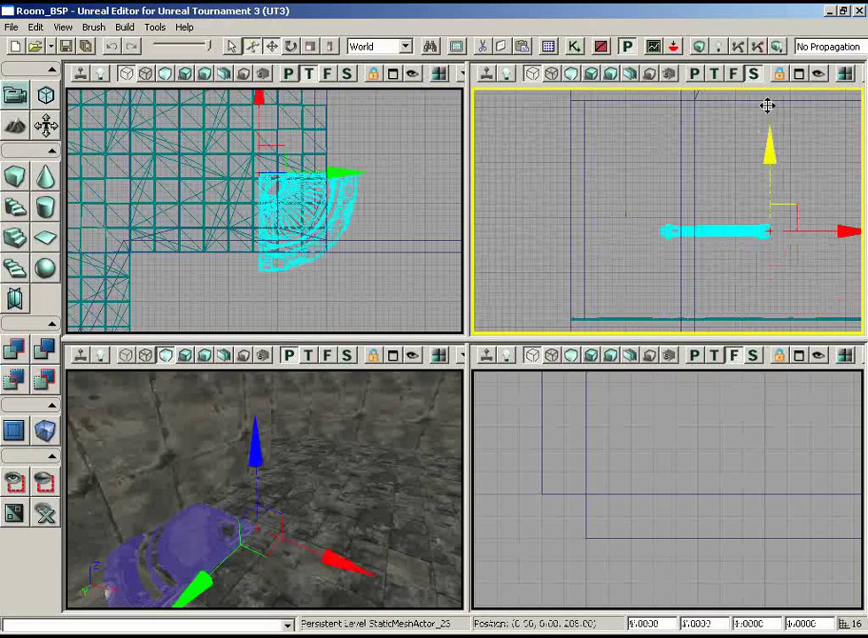
pyautogui.moveTo(736, 275); pyautogui.dragTo(829, 339, button='right')
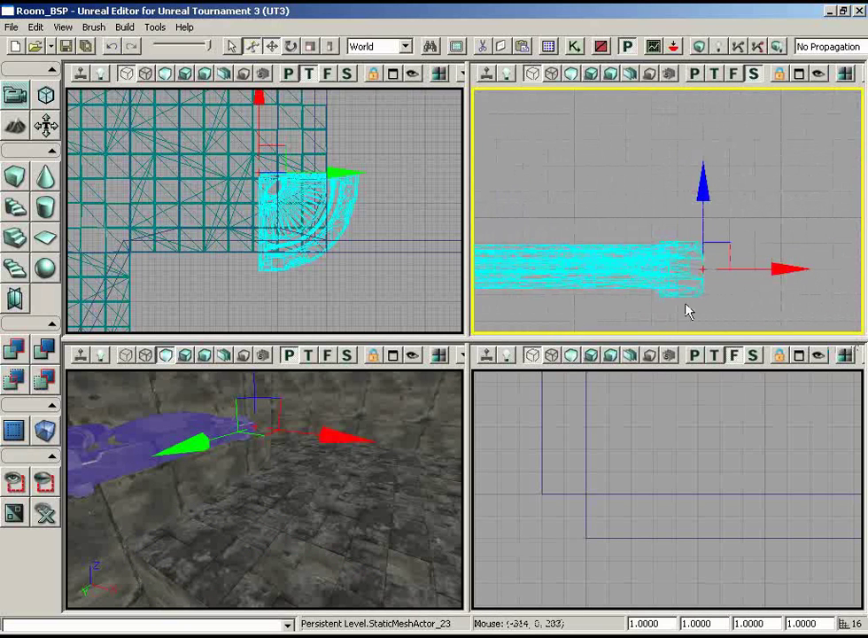
pyautogui.moveTo(726, 298); pyautogui.dragTo(727, 337, button='right')
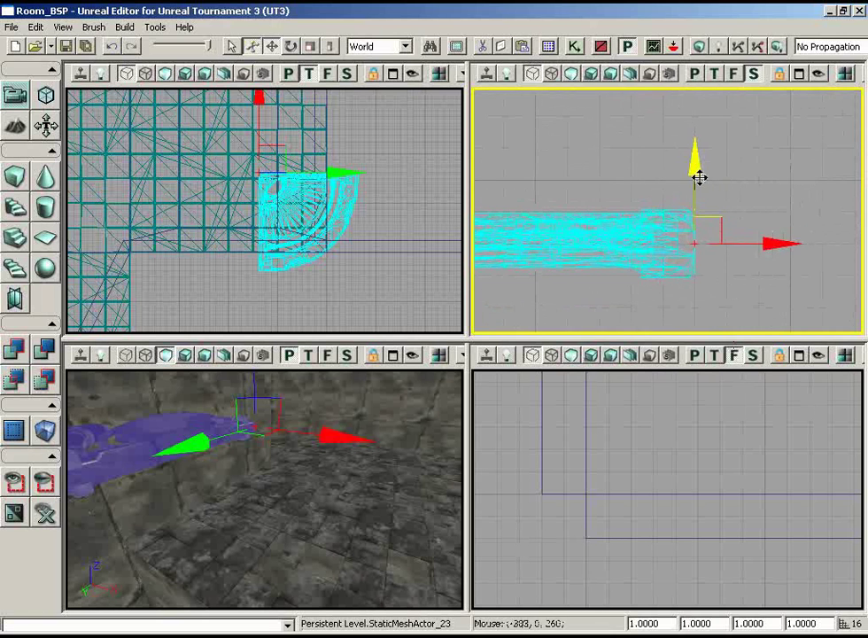
pyautogui.moveTo(698, 174); pyautogui.dragTo(689, 102)
pyautogui.moveTo(739, 174); pyautogui.dragTo(720, 246, button='right')
pyautogui.moveTo(664, 193); pyautogui.dragTo(663, 151)
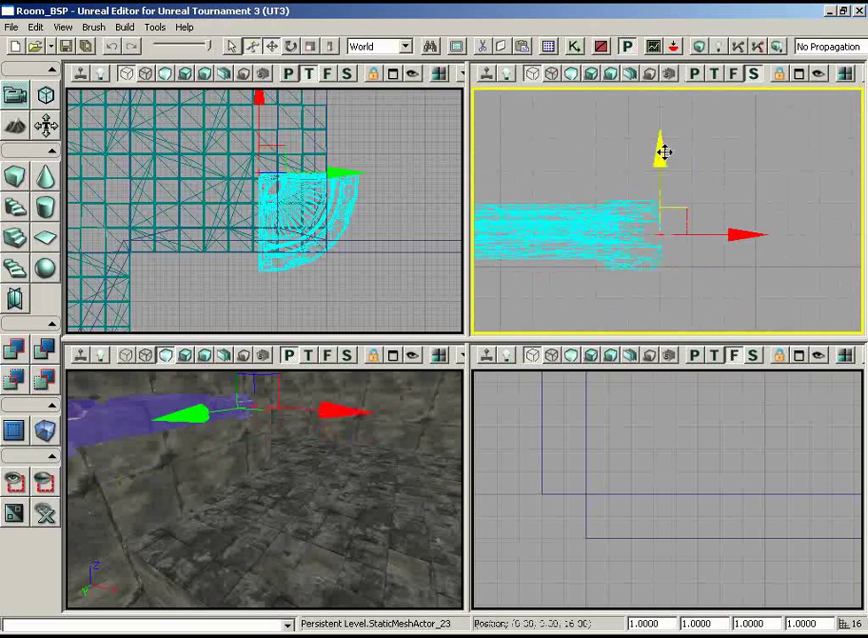
pyautogui.moveTo(678, 282); pyautogui.dragTo(484, 213, button='right')
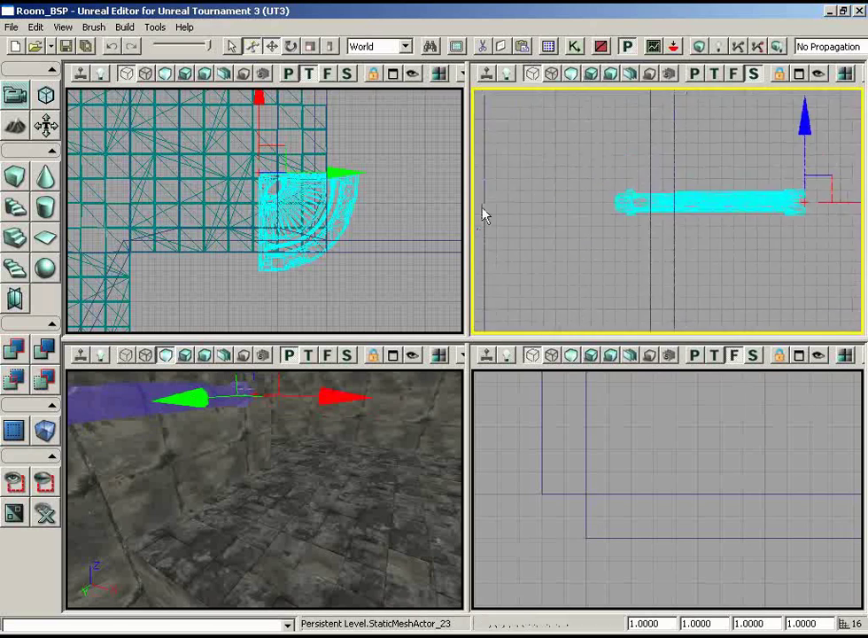
pyautogui.scroll(-3, 485, 213)
pyautogui.moveTo(484, 91); pyautogui.dragTo(511, 95, button='right')
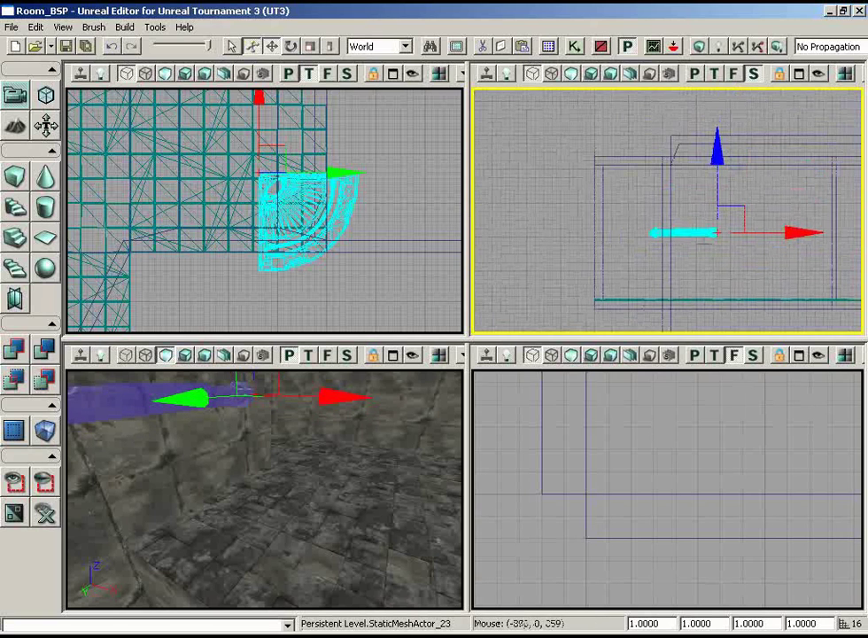
# - Shift the raised walkpipe horizontally inward so it sits over the tiled floor, and check its placement in perspective
pyautogui.moveTo(241, 277); pyautogui.dragTo(295, 165, button='right')
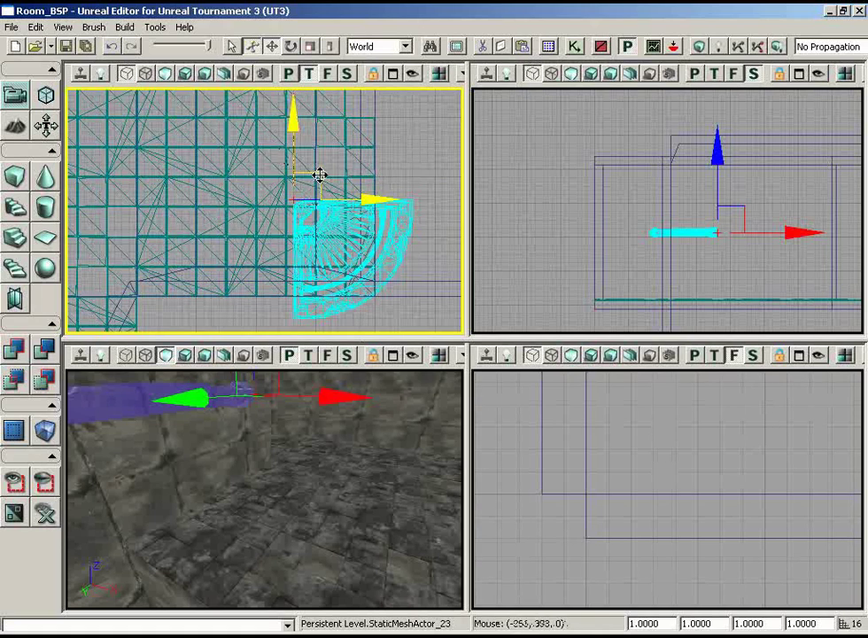
pyautogui.moveTo(319, 173); pyautogui.dragTo(200, 85)
pyautogui.moveTo(354, 434)
pyautogui.mouseDown()
pyautogui.moveTo(376, 461)
pyautogui.moveTo(350, 438)
pyautogui.mouseUp()
pyautogui.moveTo(281, 271)
pyautogui.mouseDown(button='right')
pyautogui.moveTo(253, 288)
pyautogui.moveTo(282, 289)
pyautogui.mouseUp(button='right')
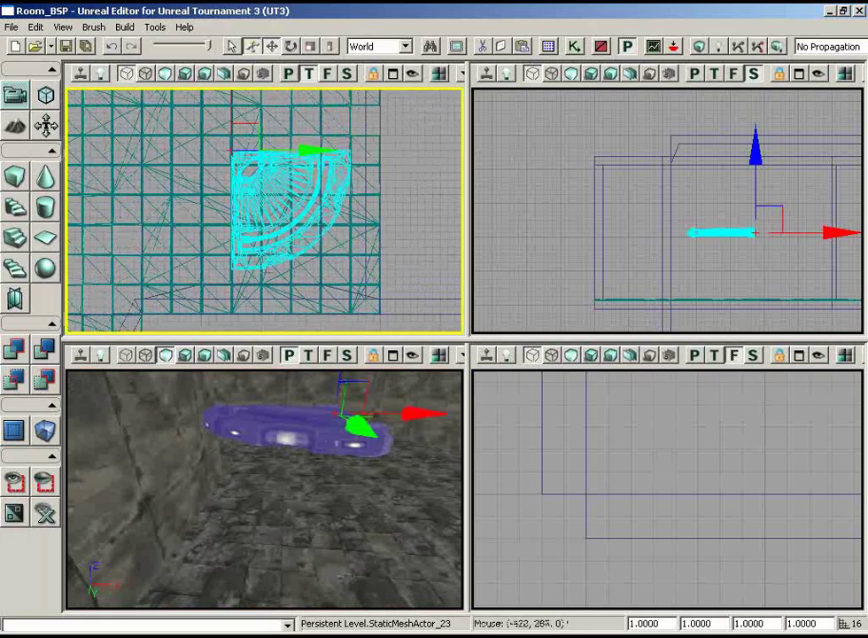
pyautogui.moveTo(231, 549); pyautogui.dragTo(243, 532)
pyautogui.moveTo(242, 531); pyautogui.dragTo(273, 488, button='right')
pyautogui.moveTo(272, 488); pyautogui.dragTo(285, 442)
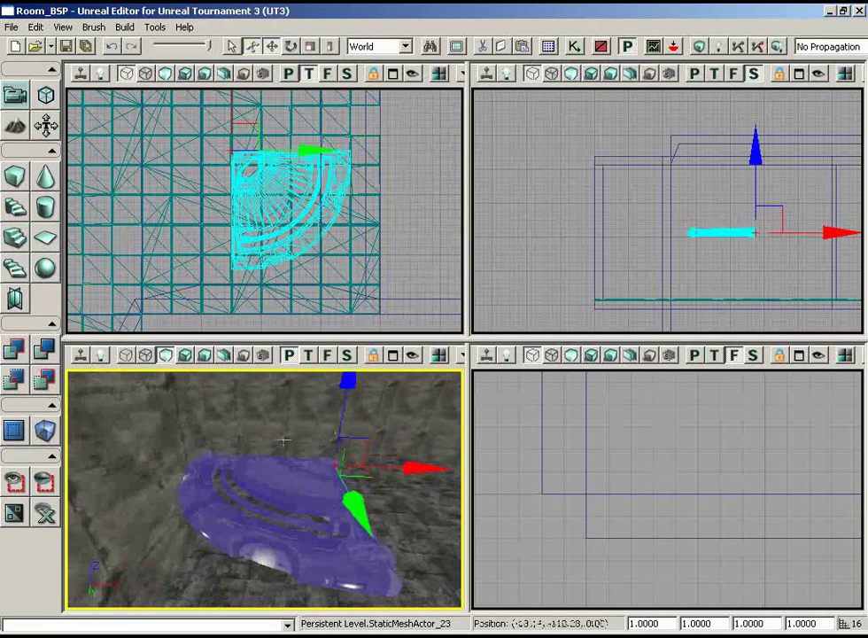
pyautogui.moveTo(285, 442); pyautogui.dragTo(236, 439, button='right')
pyautogui.moveTo(236, 439); pyautogui.dragTo(214, 420)
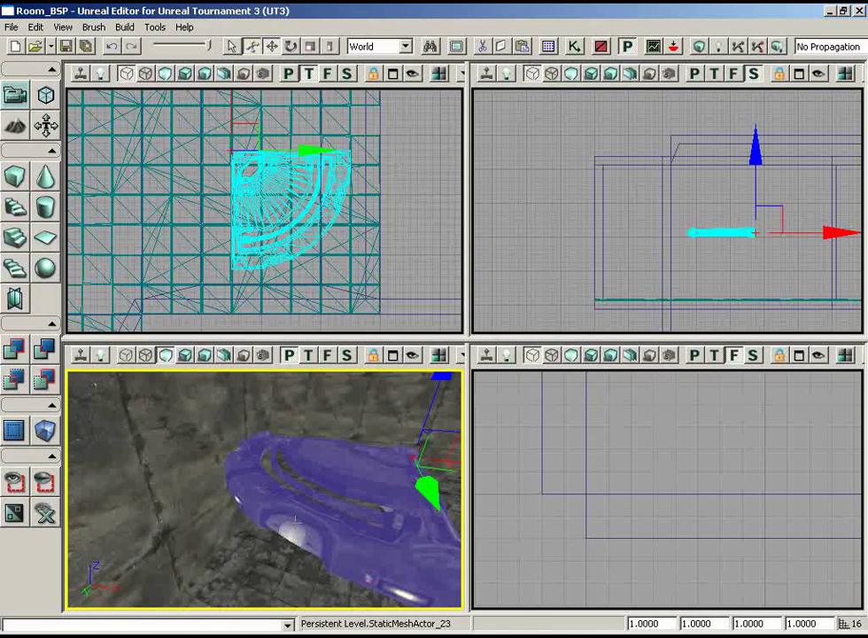
# - Browse the other Walkpipe meshes in LT_Floors and load the LT_Walls.upk package from the Environments folder
pyautogui.click(549, 46)
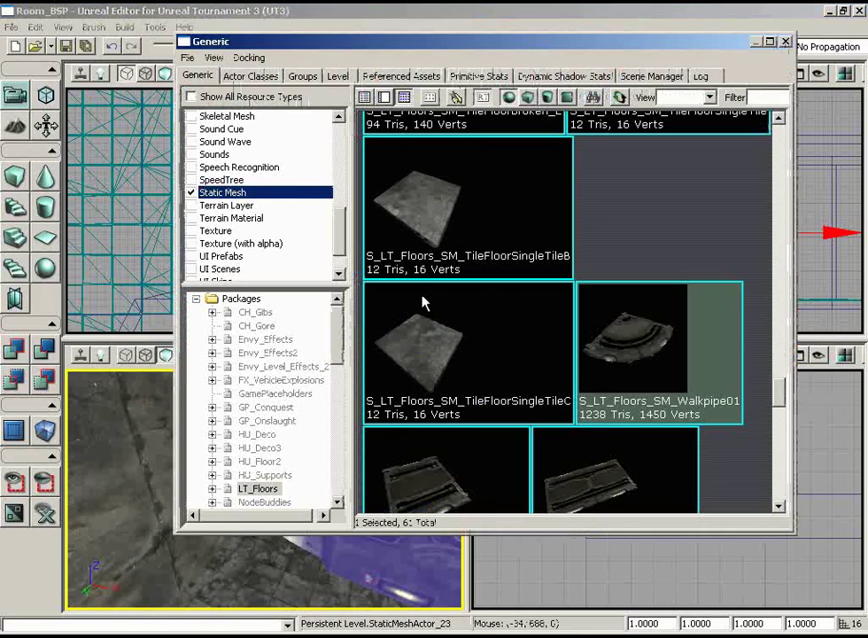
pyautogui.moveTo(784, 394)
pyautogui.mouseDown()
pyautogui.moveTo(781, 443)
pyautogui.moveTo(781, 398)
pyautogui.mouseUp()
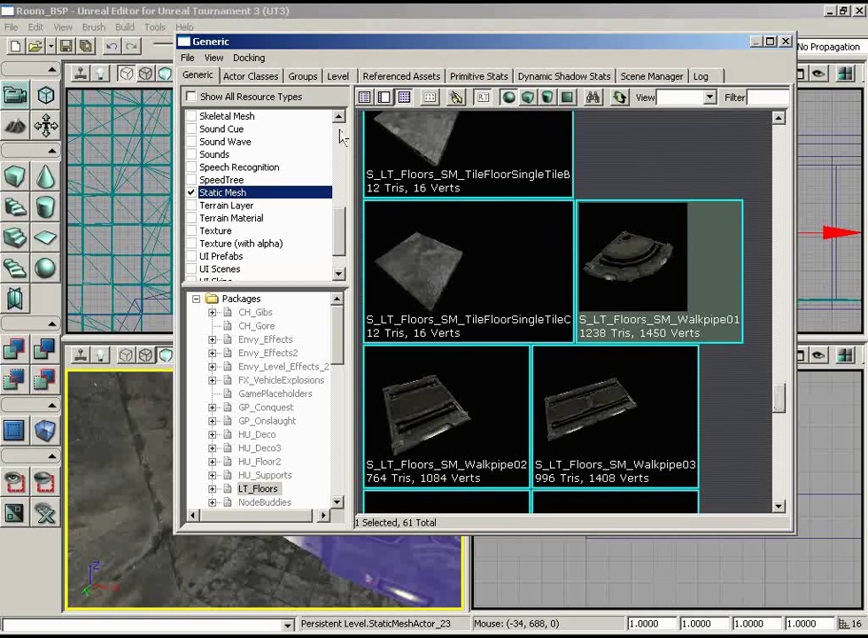
pyautogui.click(188, 57)
pyautogui.click(221, 96)
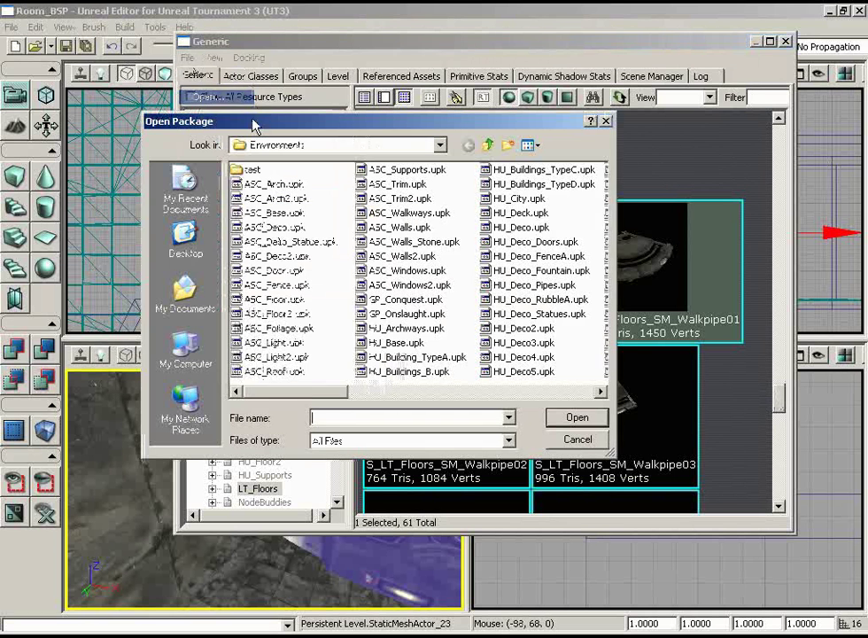
pyautogui.click(416, 243)
pyautogui.press('l')
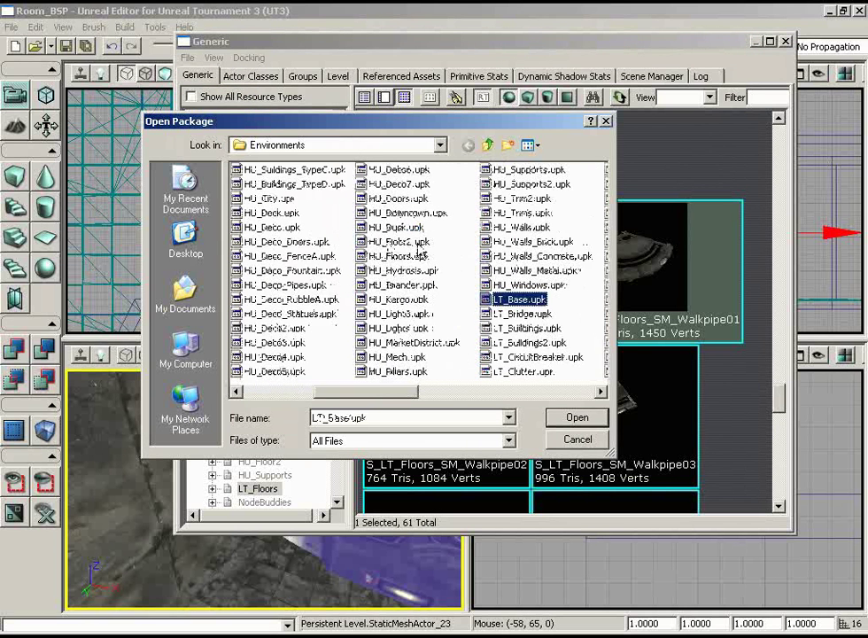
pyautogui.press('Right')
pyautogui.click(529, 345)
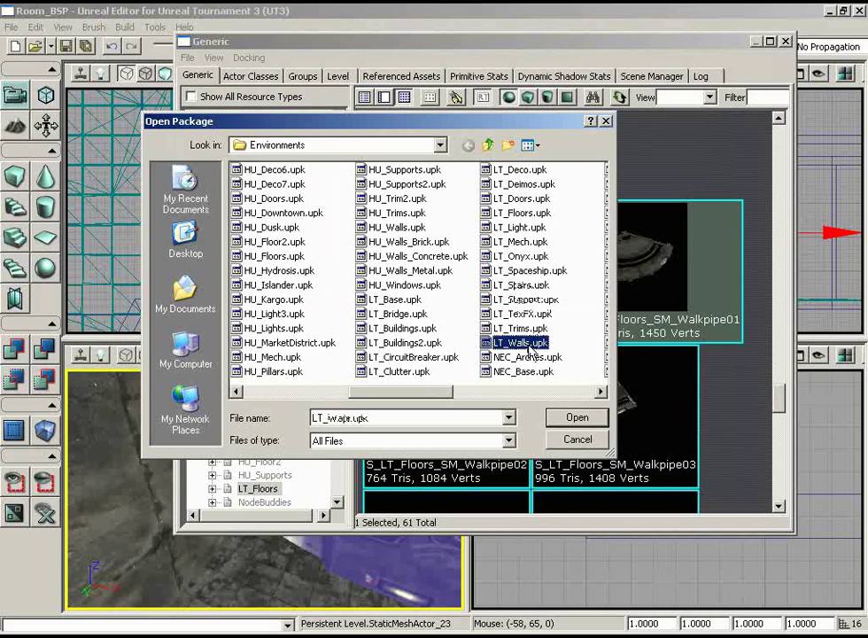
pyautogui.click(576, 418)
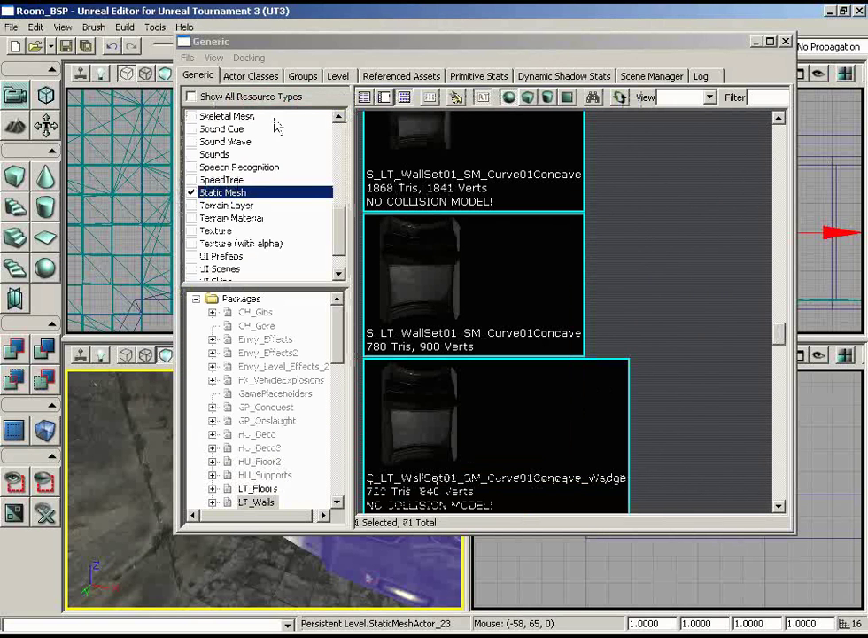
# - Load the LT_Trims.upk package from the Environments folder
pyautogui.click(188, 58)
pyautogui.click(208, 95)
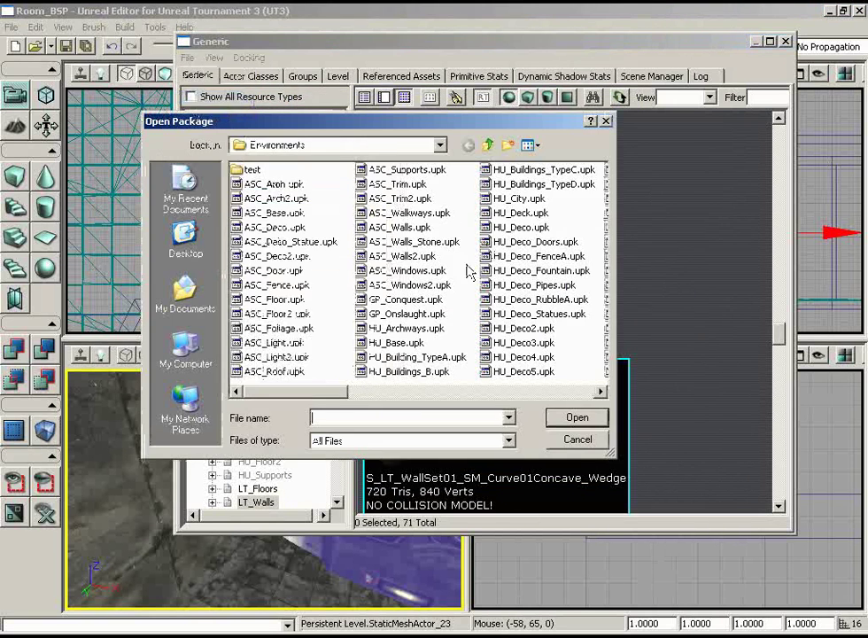
pyautogui.click(507, 270)
pyautogui.press('l')
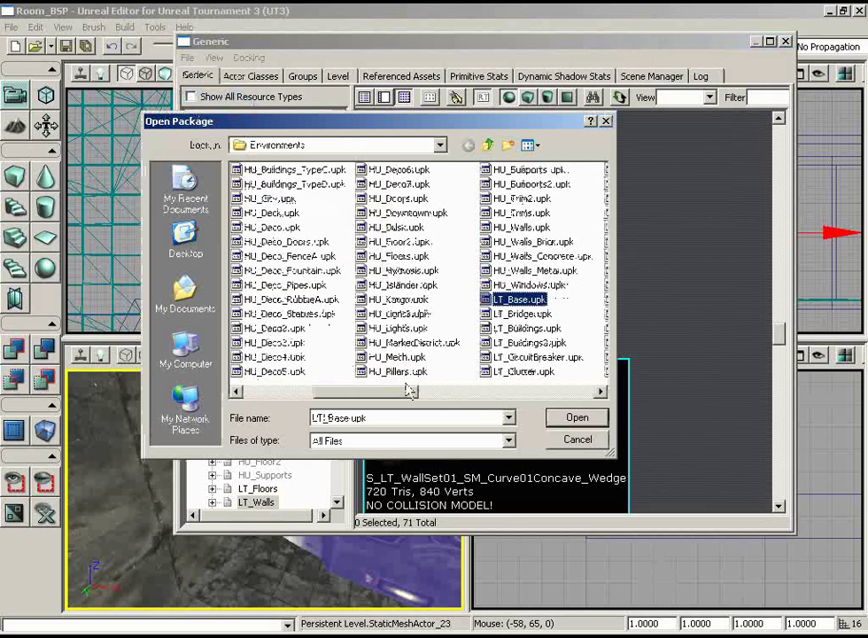
pyautogui.moveTo(410, 391); pyautogui.dragTo(431, 397)
pyautogui.click(516, 329)
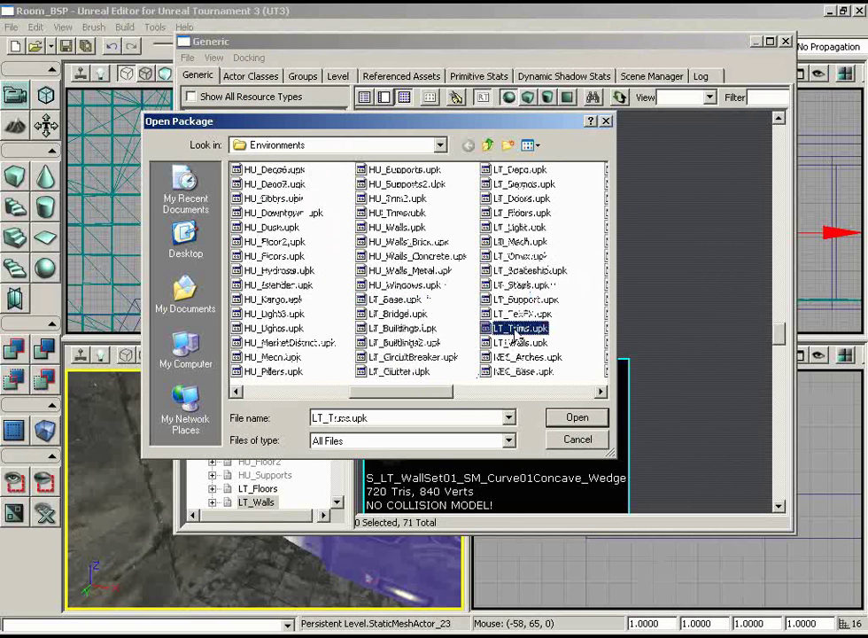
pyautogui.click(578, 417)
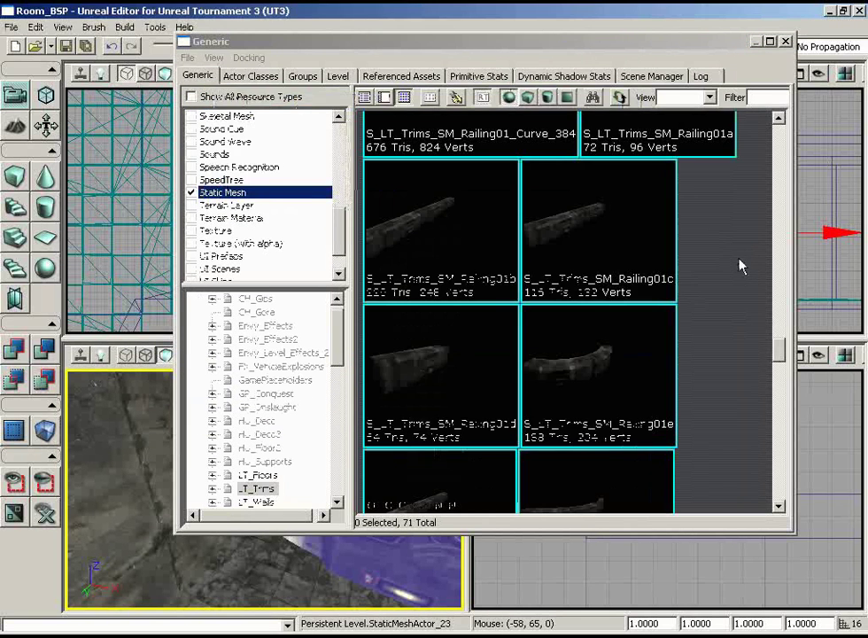
# - Choose the S_LT_Trims_SM_Railing01_Curve_256 mesh from LT_Trims and add it to the room as a static mesh beside the walkpipe
pyautogui.moveTo(779, 349)
pyautogui.mouseDown()
pyautogui.moveTo(780, 241)
pyautogui.moveTo(784, 332)
pyautogui.mouseUp()
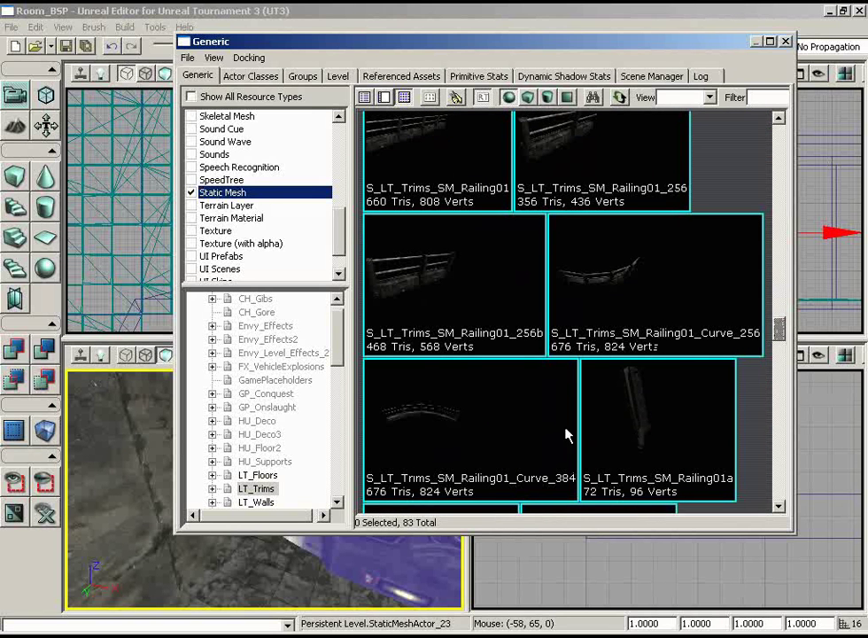
pyautogui.click(597, 283)
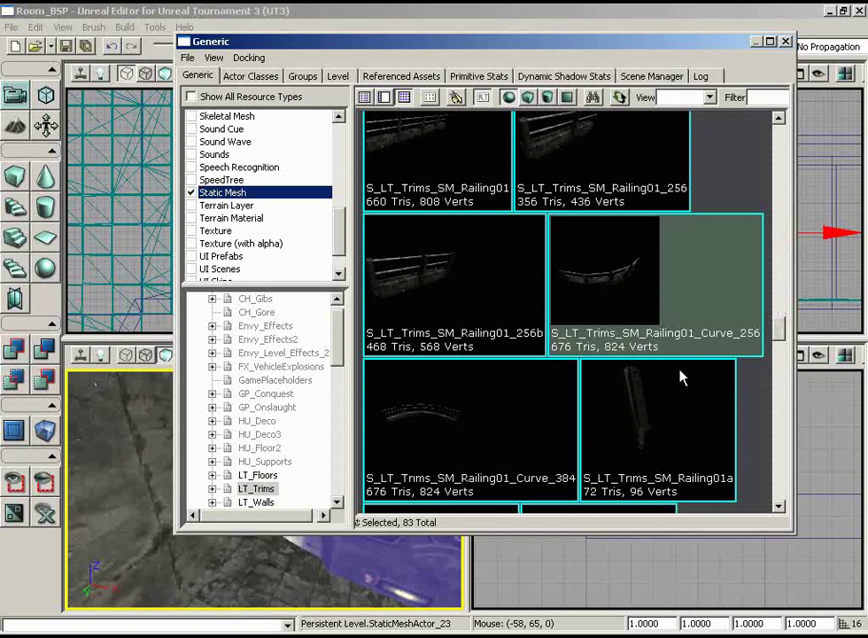
pyautogui.moveTo(587, 42); pyautogui.dragTo(623, 43)
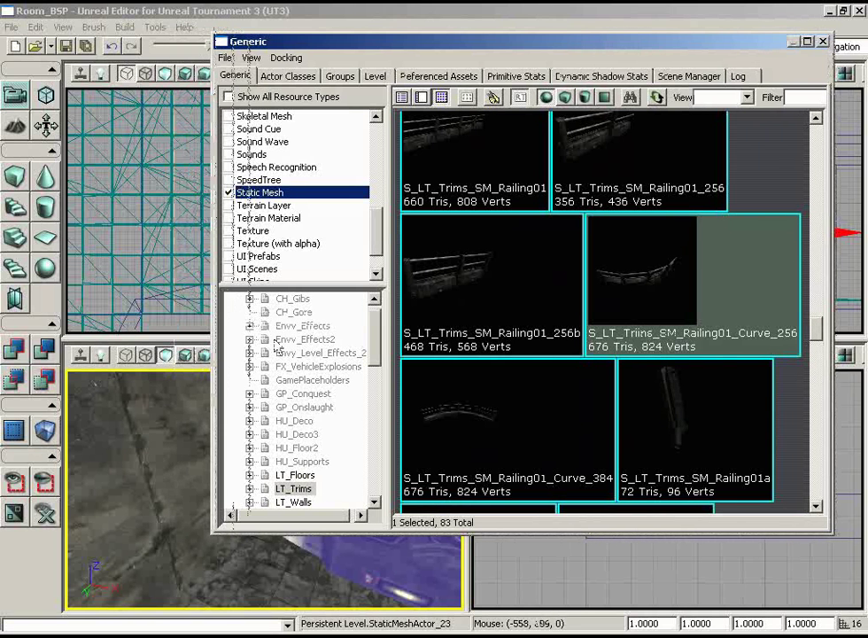
pyautogui.click(823, 42)
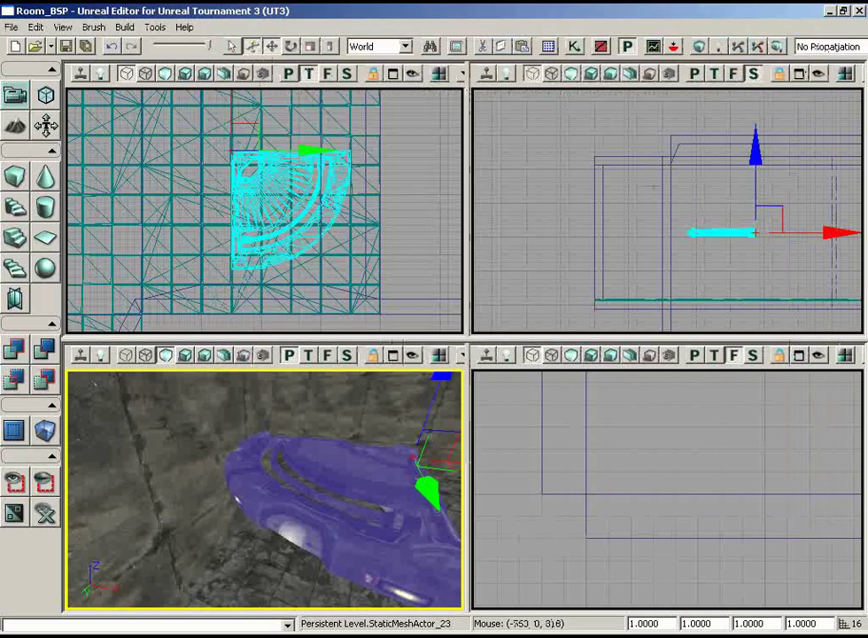
pyautogui.moveTo(419, 252); pyautogui.dragTo(445, 183, button='right')
pyautogui.rightClick(351, 206)
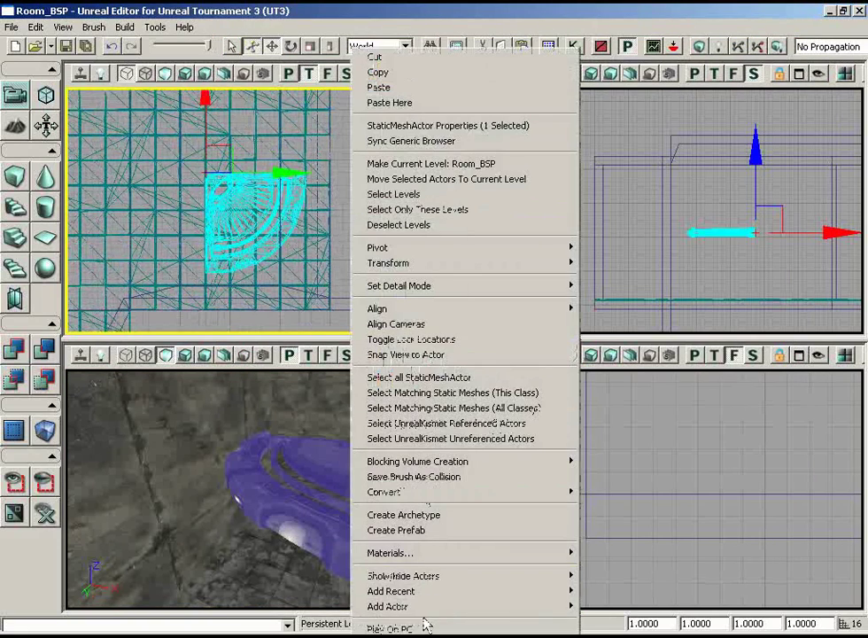
pyautogui.moveTo(430, 617)
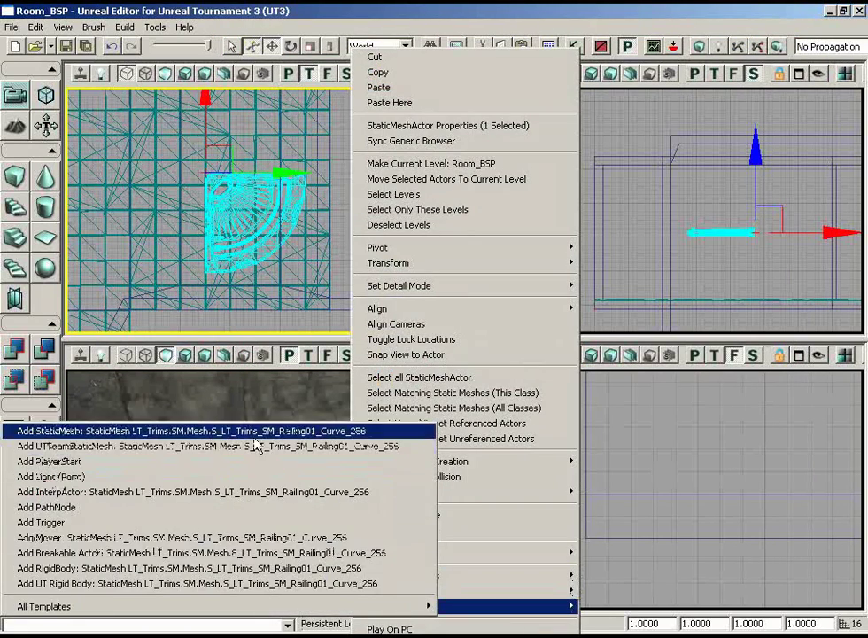
pyautogui.click(399, 428)
# - Raise the curved railing vertically until its base lines up with the raised walkpipe, checking its height in the side and perspective views
pyautogui.moveTo(680, 267); pyautogui.dragTo(827, 264, button='right')
pyautogui.moveTo(690, 231); pyautogui.dragTo(674, 89)
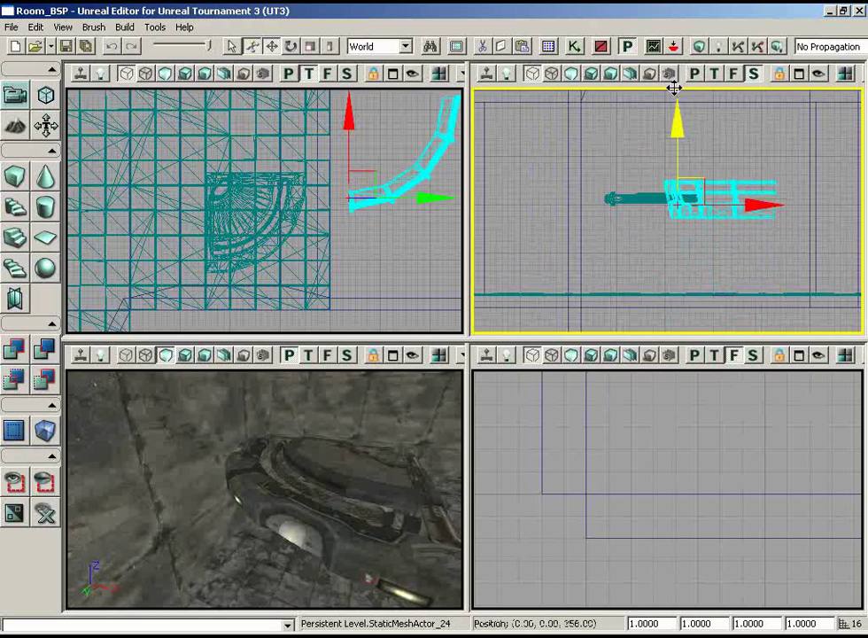
pyautogui.moveTo(671, 244); pyautogui.dragTo(664, 341, button='right')
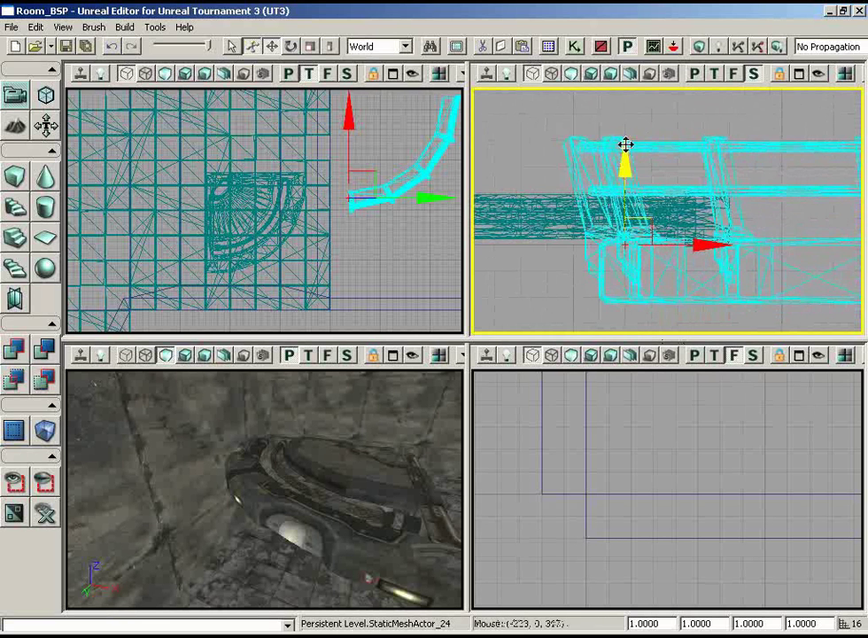
pyautogui.moveTo(626, 134); pyautogui.dragTo(625, 87)
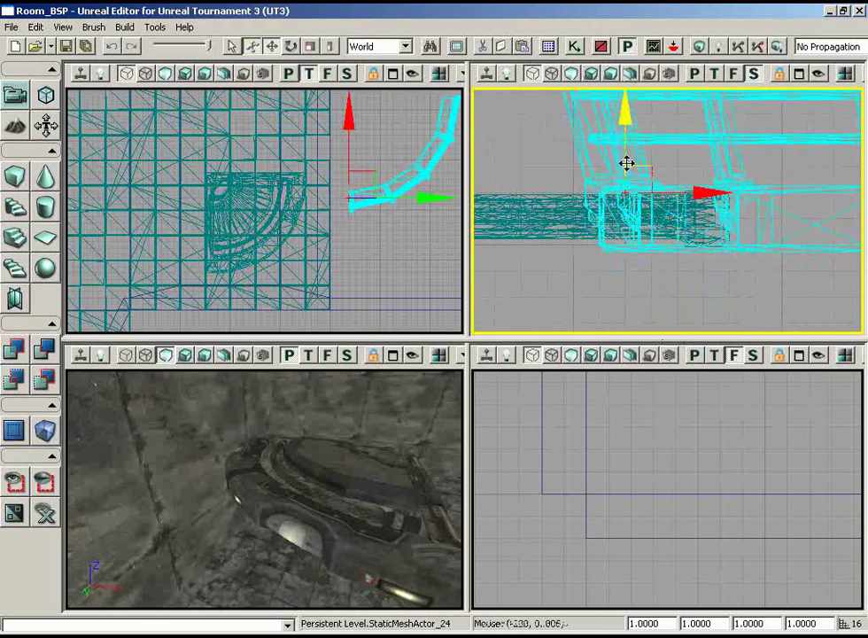
pyautogui.moveTo(669, 312); pyautogui.dragTo(632, 229, button='right')
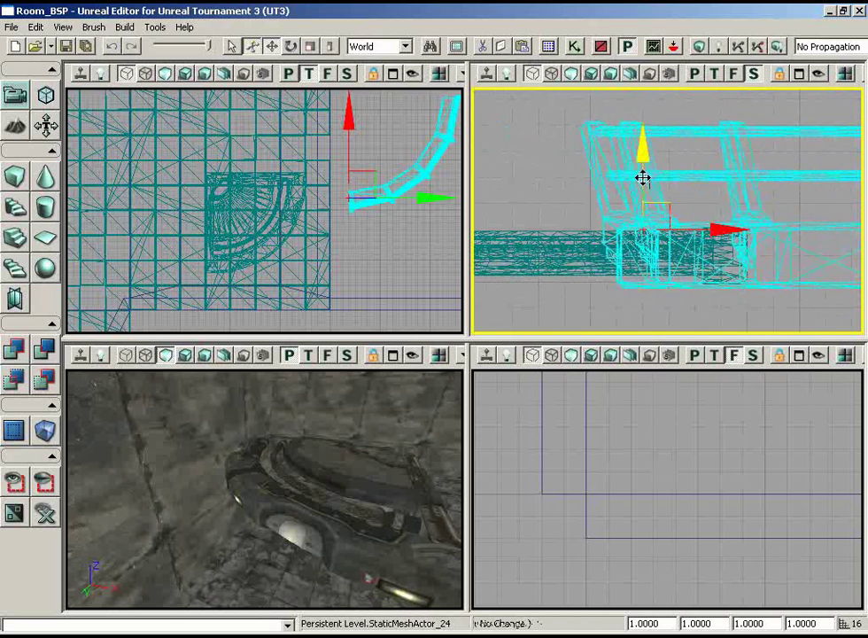
pyautogui.moveTo(642, 149)
pyautogui.mouseDown()
pyautogui.moveTo(639, 113)
pyautogui.moveTo(634, 136)
pyautogui.mouseUp()
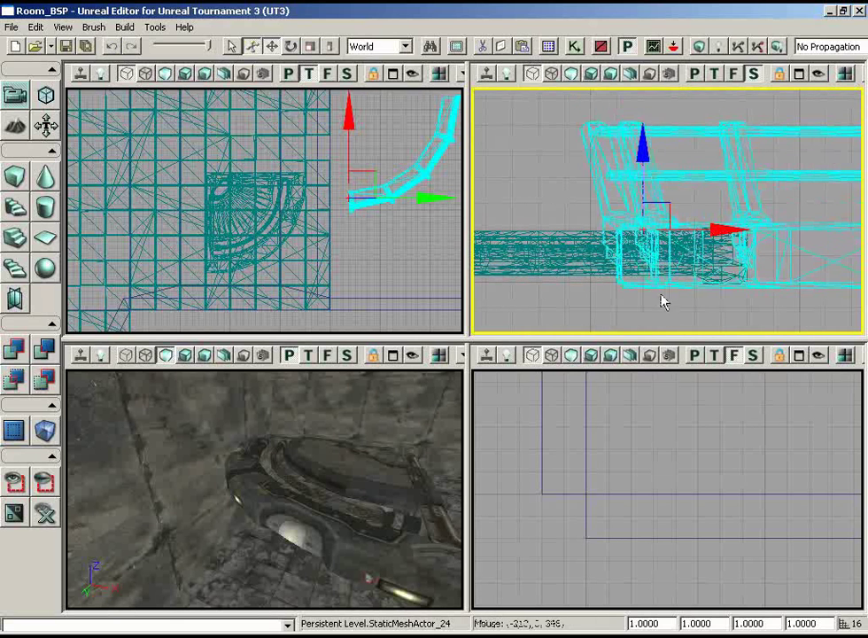
pyautogui.moveTo(414, 452); pyautogui.dragTo(64, 604)
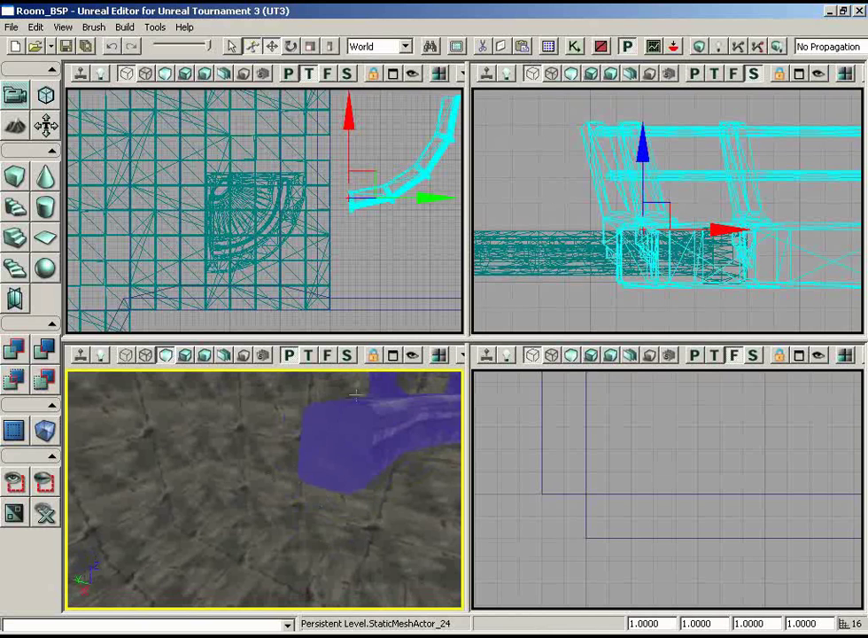
pyautogui.moveTo(346, 483); pyautogui.dragTo(395, 396, button='right')
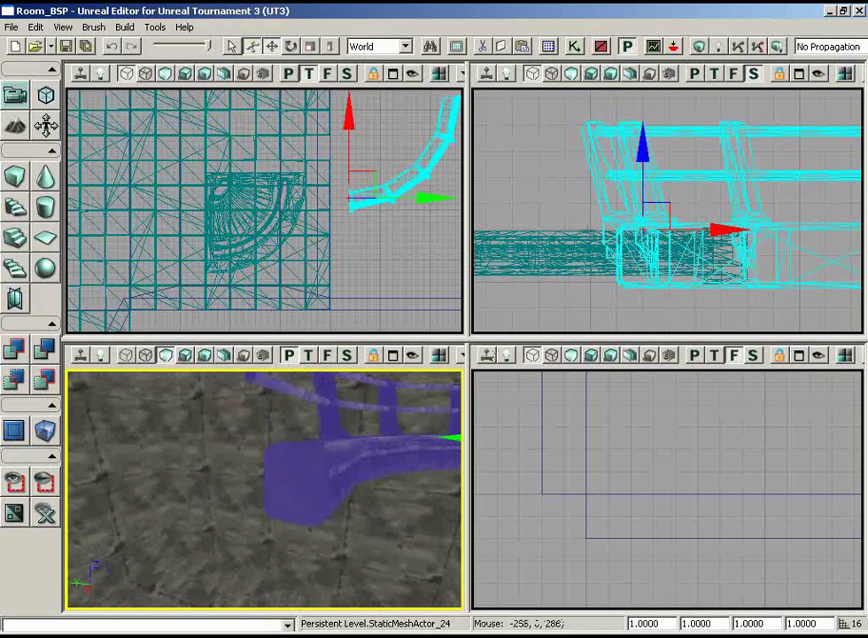
pyautogui.moveTo(617, 316); pyautogui.dragTo(597, 297, button='right')
pyautogui.scroll(1, 645, 277)
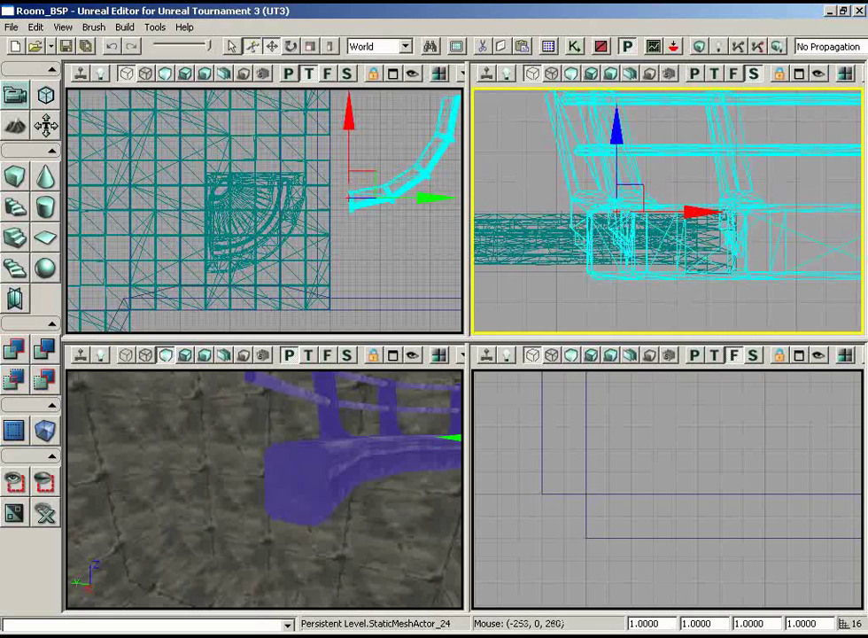
# - Move the railing horizontally in the top view so it wraps around the curved outer edge of the walkpipe
pyautogui.moveTo(380, 270); pyautogui.dragTo(349, 235, button='right')
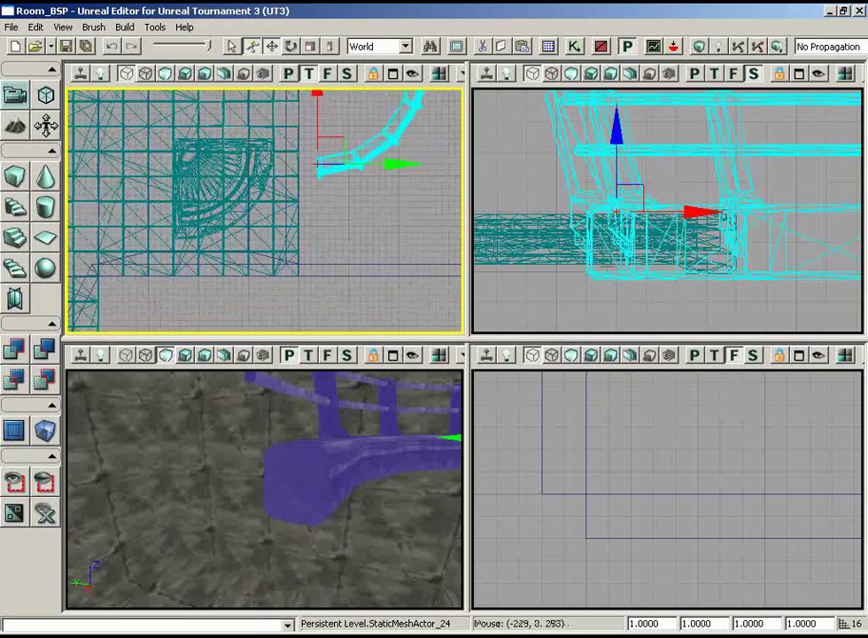
pyautogui.moveTo(235, 126); pyautogui.dragTo(249, 141, button='right')
pyautogui.moveTo(431, 197); pyautogui.dragTo(210, 277)
pyautogui.scroll(6, 447, 244)
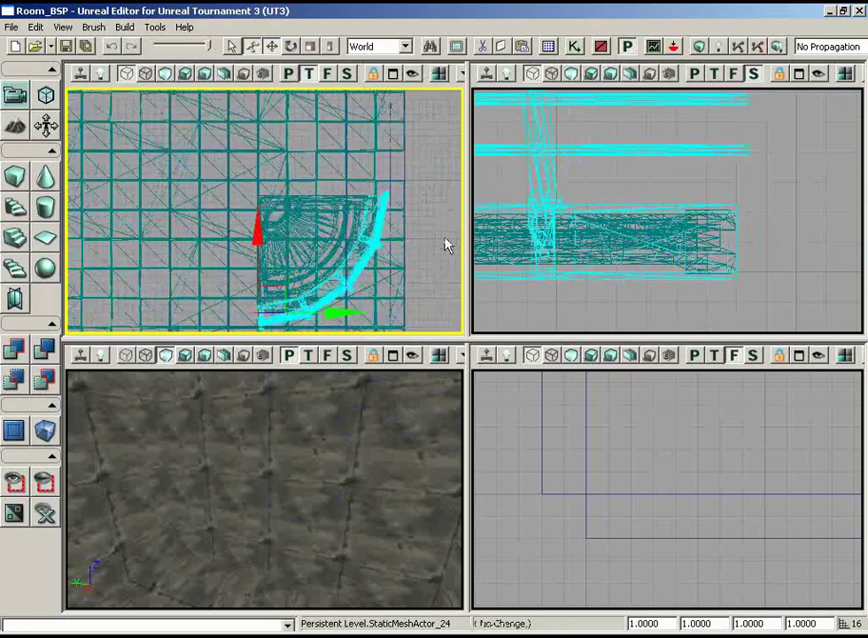
pyautogui.moveTo(404, 341); pyautogui.dragTo(76, 87, button='right')
pyautogui.moveTo(64, 255); pyautogui.dragTo(301, 268, button='right')
pyautogui.moveTo(299, 488); pyautogui.dragTo(404, 492)
# - Nudge the railing outward on both horizontal axes, 16 units along Y, and check how both ends fit against the walkpipe
pyautogui.click(141, 241)
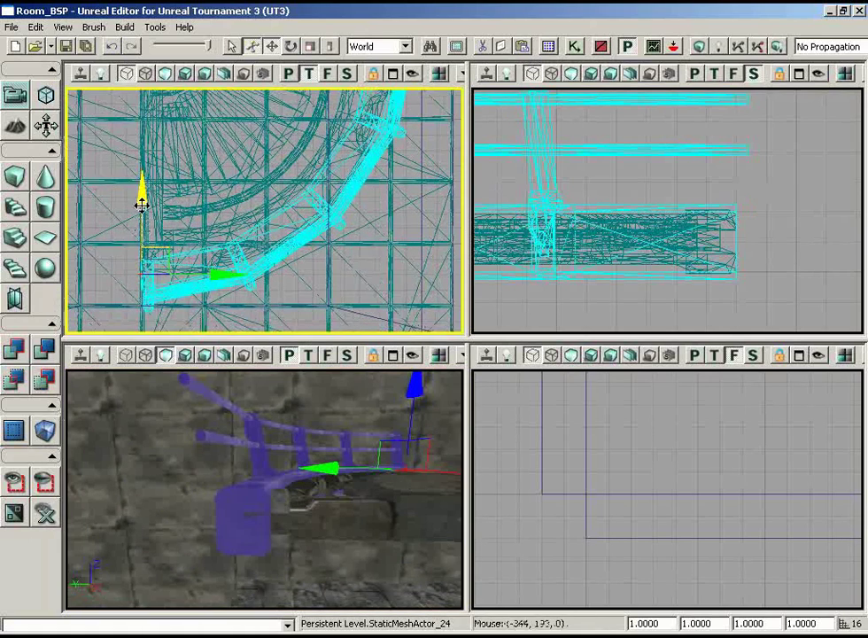
pyautogui.moveTo(140, 194); pyautogui.dragTo(140, 206)
pyautogui.moveTo(199, 290); pyautogui.dragTo(217, 291)
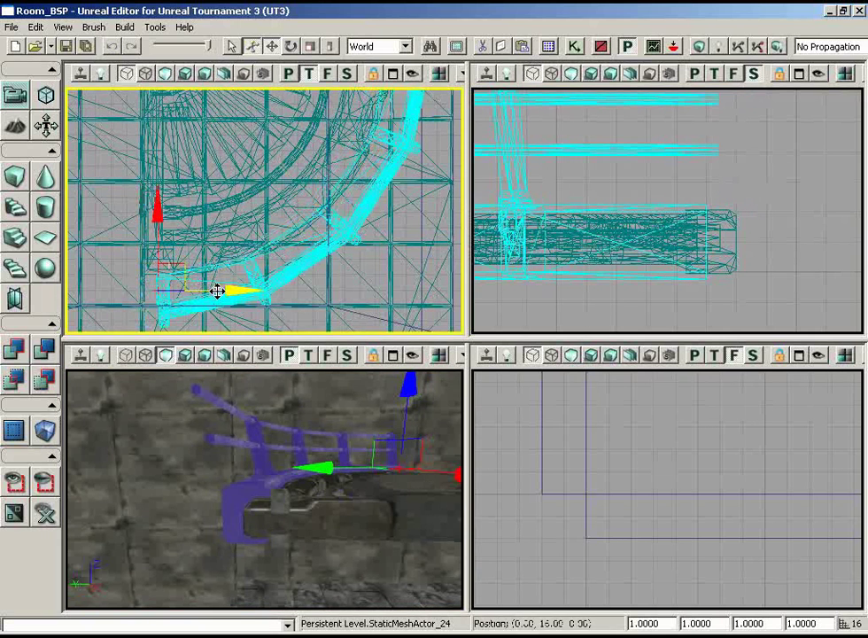
pyautogui.moveTo(237, 575); pyautogui.dragTo(280, 564)
pyautogui.moveTo(334, 261); pyautogui.dragTo(237, 407)
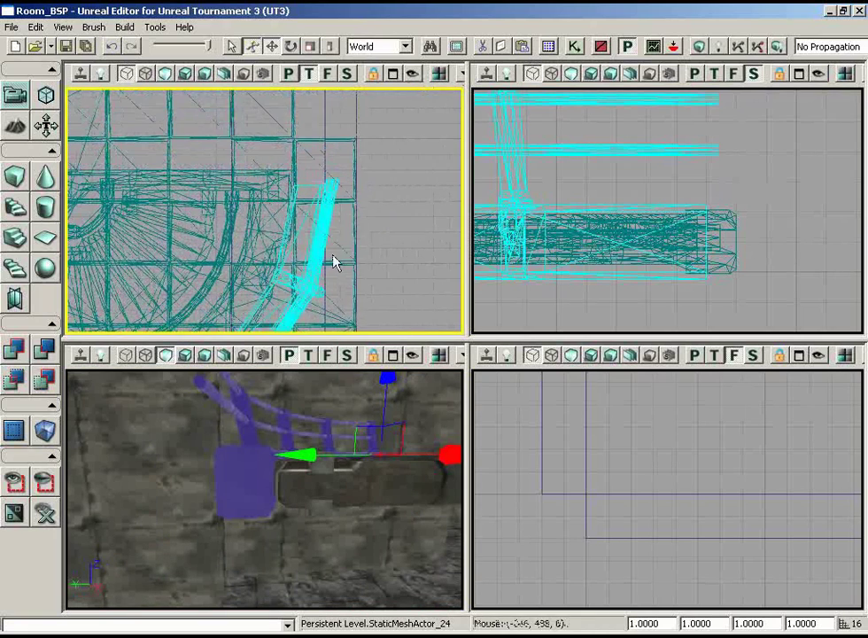
pyautogui.moveTo(253, 174); pyautogui.dragTo(447, 3)
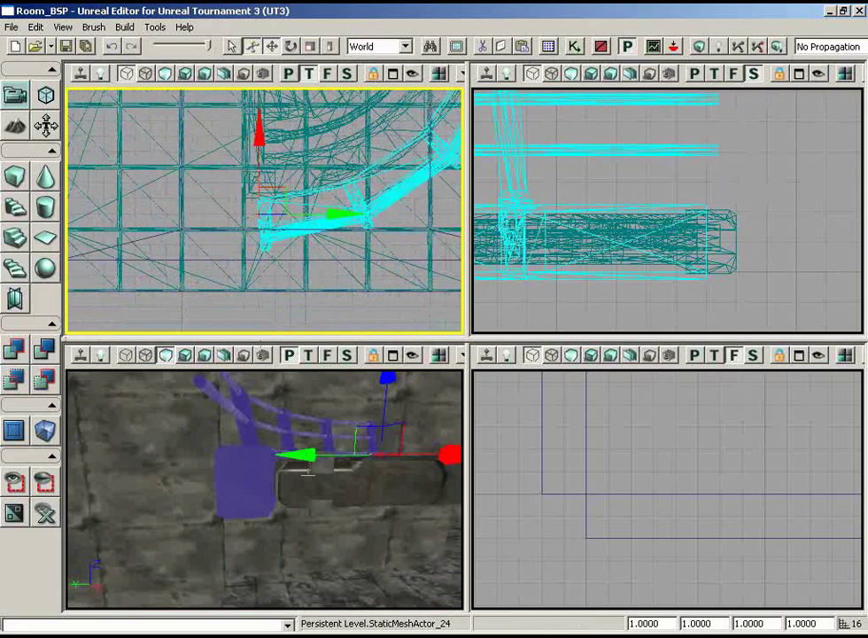
pyautogui.moveTo(308, 471); pyautogui.dragTo(301, 355)
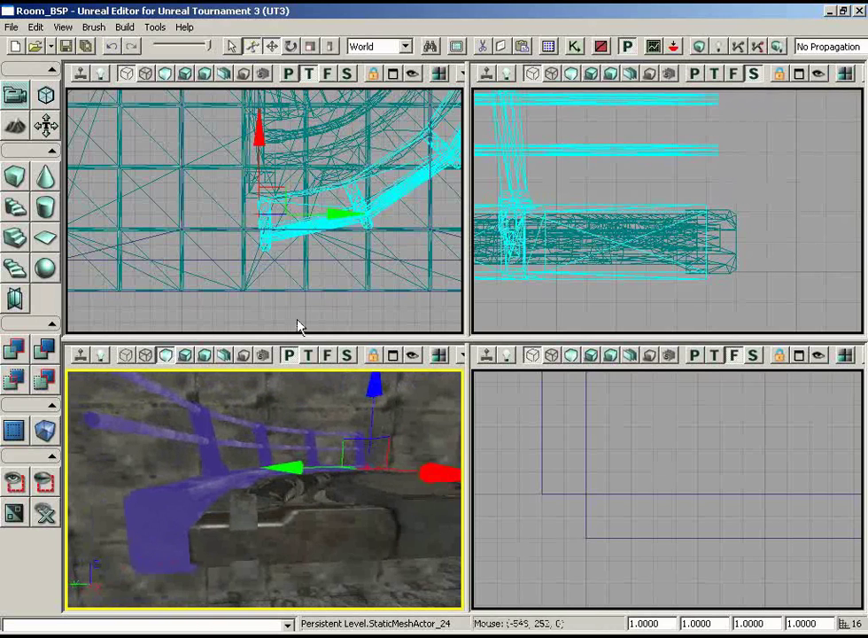
# - Select the walkpipe together with the railing and shift both inward along Y, leaving more space between the railing and the wall
pyautogui.keyDown('ctrl'); pyautogui.click(307, 523); pyautogui.keyUp('ctrl')
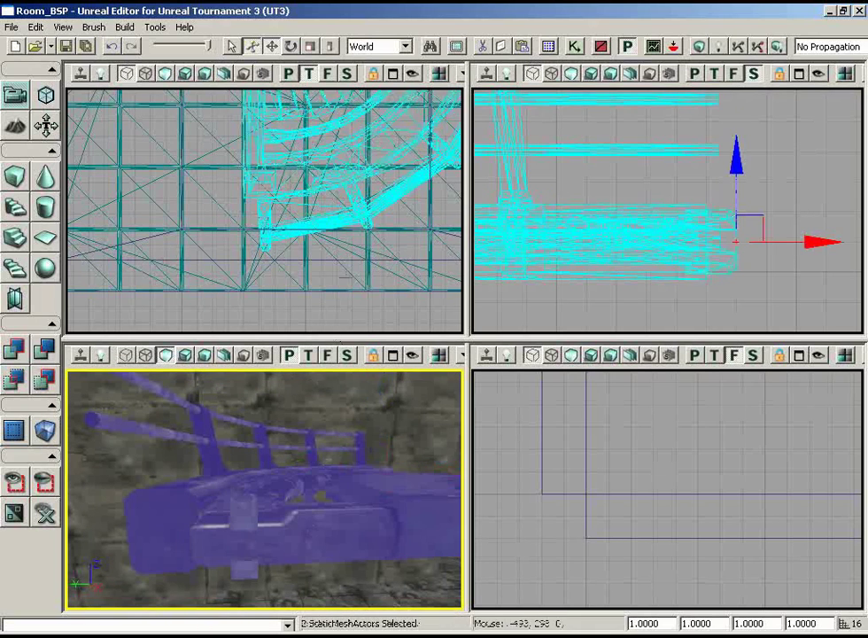
pyautogui.moveTo(352, 319); pyautogui.dragTo(295, 146)
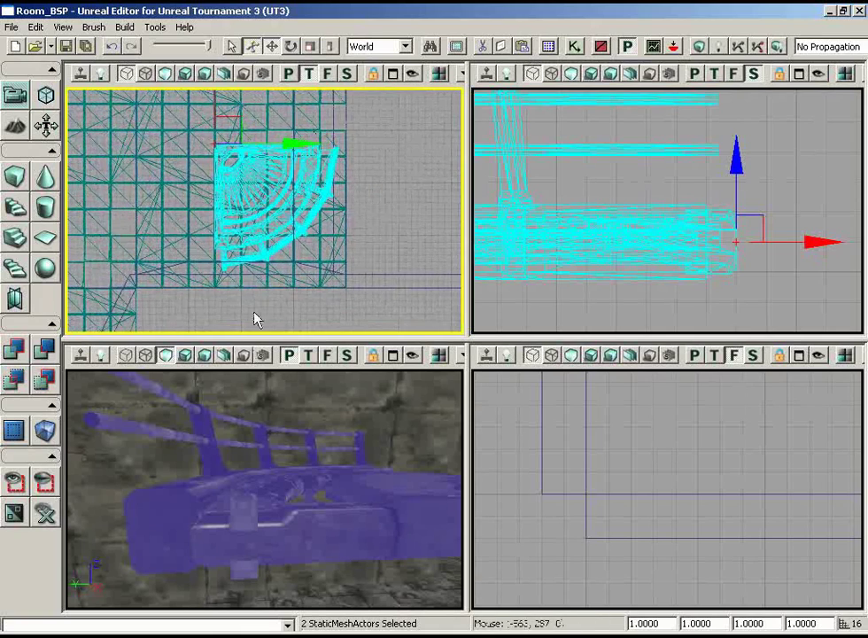
pyautogui.moveTo(254, 320); pyautogui.dragTo(243, 93)
pyautogui.scroll(5, 417, 235)
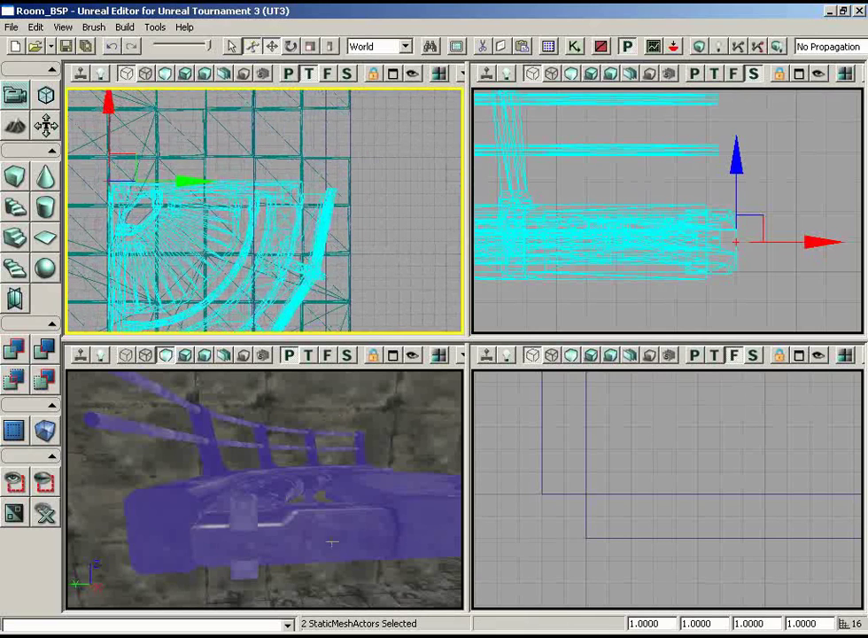
pyautogui.moveTo(332, 542); pyautogui.dragTo(146, 508)
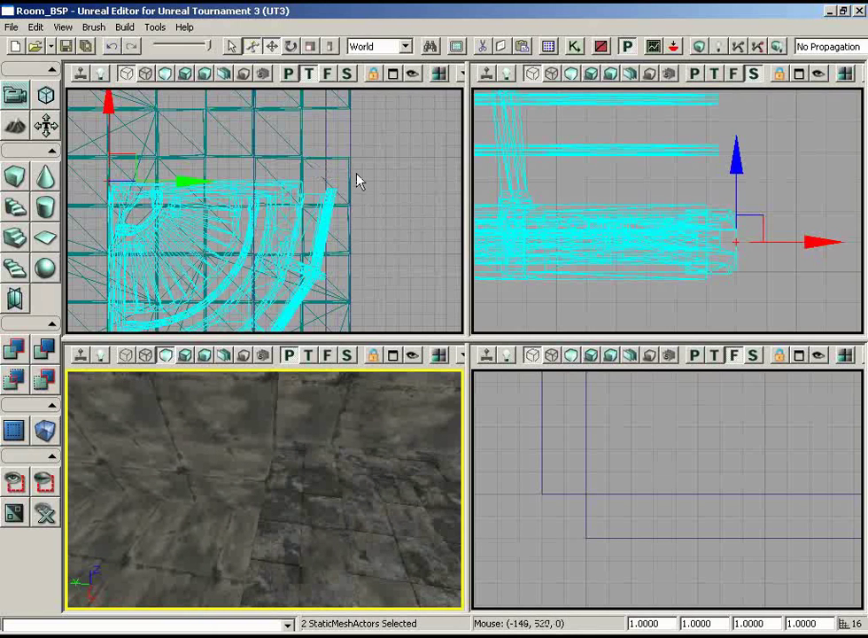
pyautogui.moveTo(356, 179); pyautogui.dragTo(382, 178)
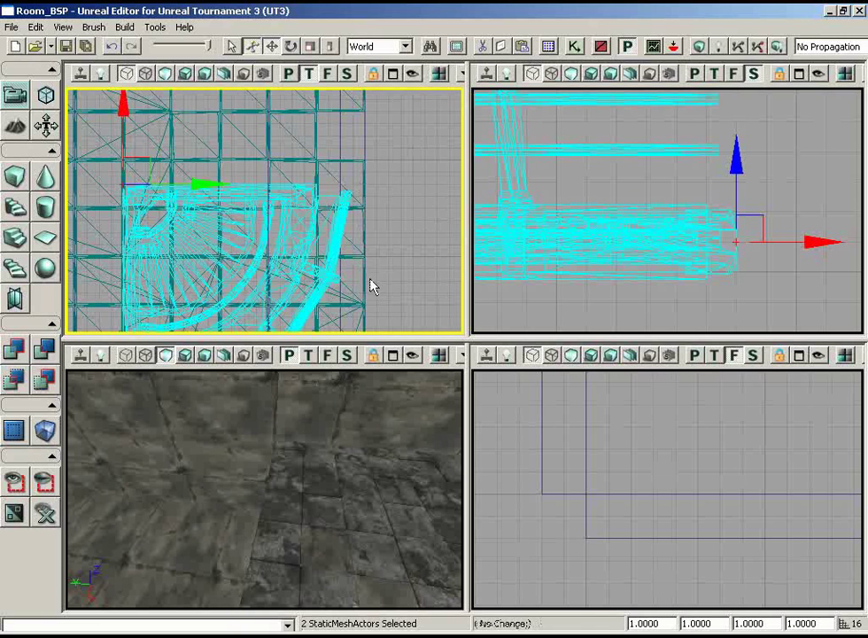
pyautogui.moveTo(370, 279); pyautogui.dragTo(316, 285, button='right')
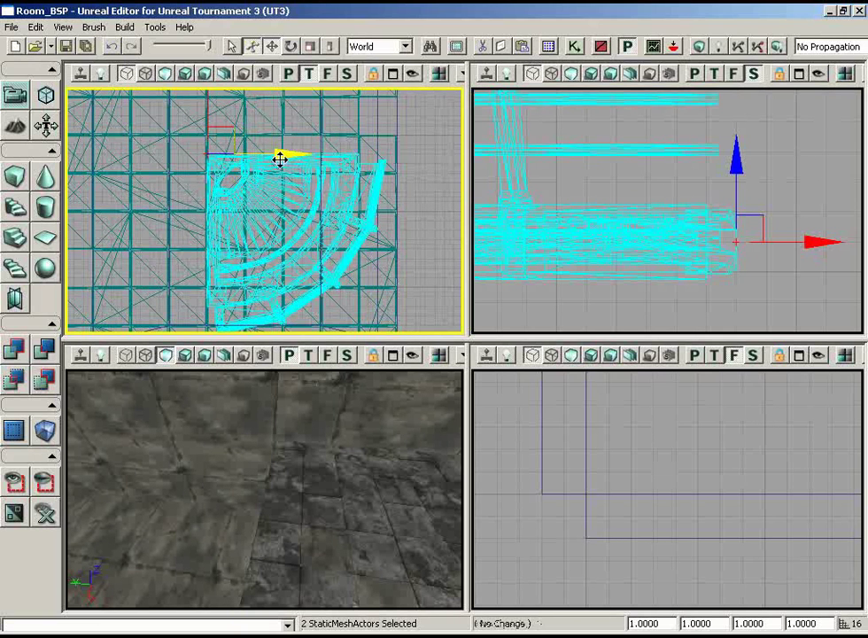
pyautogui.moveTo(280, 159); pyautogui.dragTo(270, 159)
pyautogui.scroll(5, 435, 201)
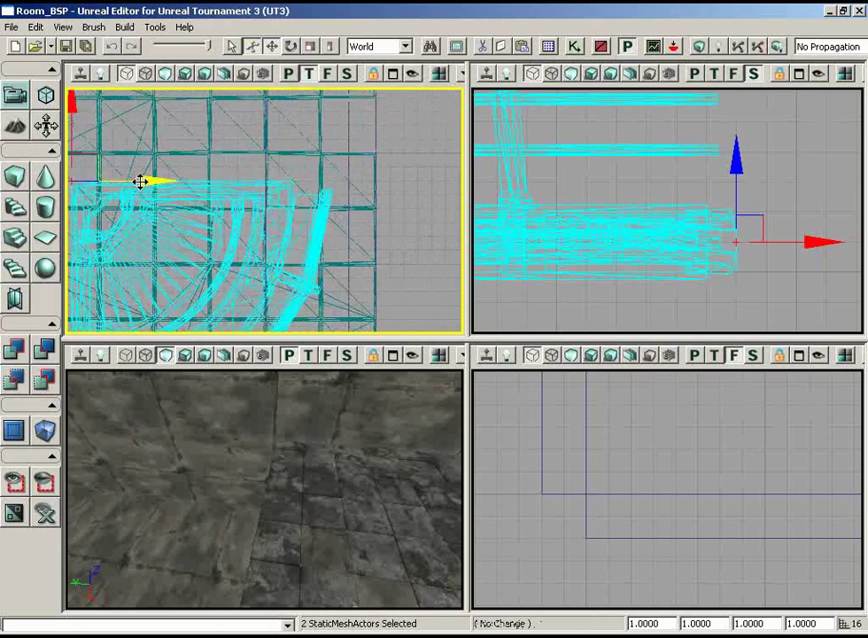
pyautogui.moveTo(140, 182)
pyautogui.mouseDown()
pyautogui.moveTo(147, 182)
pyautogui.moveTo(135, 182)
pyautogui.mouseUp()
pyautogui.scroll(4, 264, 210)
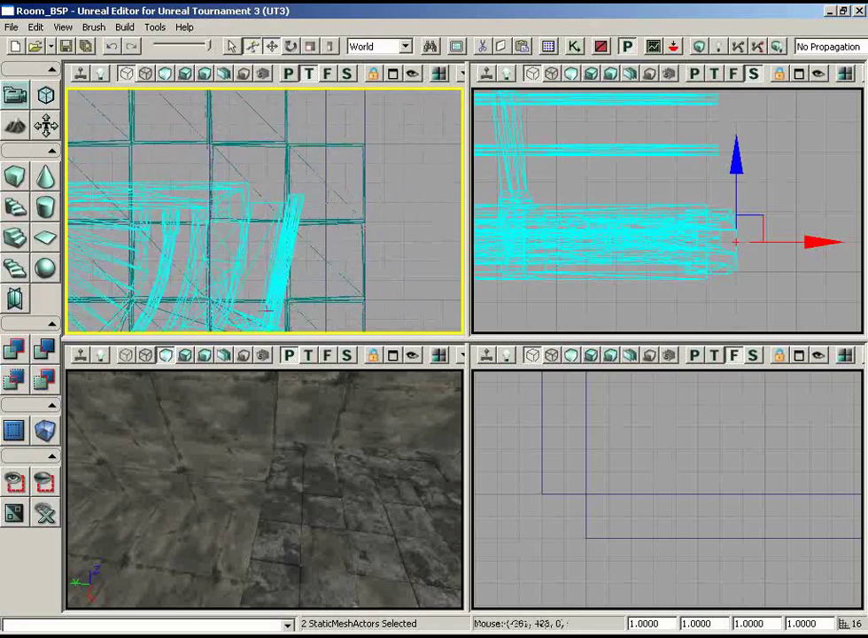
# - Examine the placement of the combined walkpipe and railing in perspective and against the whole room in the top view
pyautogui.scroll(-5, 264, 210)
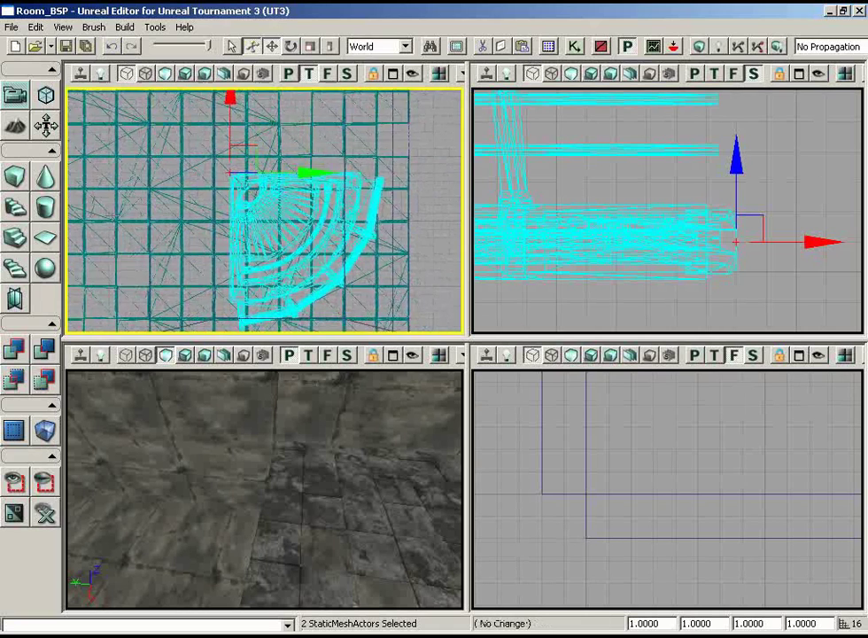
pyautogui.moveTo(264, 210)
pyautogui.mouseDown(button='right')
pyautogui.moveTo(243, 171)
pyautogui.moveTo(259, 193)
pyautogui.mouseUp(button='right')
pyautogui.moveTo(345, 502); pyautogui.dragTo(324, 398, button='right')
pyautogui.moveTo(324, 399)
pyautogui.mouseDown()
pyautogui.moveTo(324, 421)
pyautogui.moveTo(333, 396)
pyautogui.mouseUp()
pyautogui.moveTo(424, 292); pyautogui.dragTo(417, 340, button='right')
pyautogui.scroll(-7, 420, 250)
pyautogui.moveTo(371, 232); pyautogui.dragTo(304, 130, button='right')
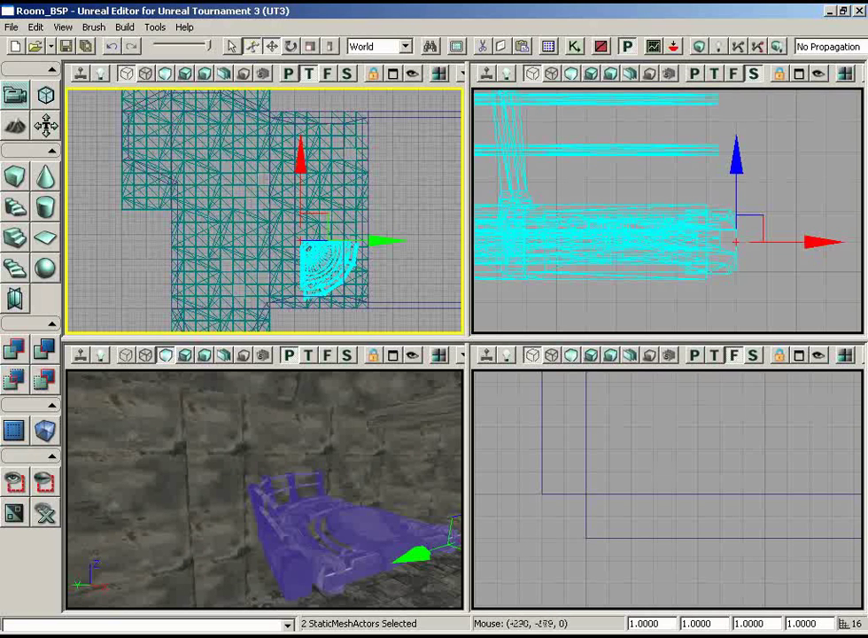
# - Duplicate the curved walkpipe together with its railing, rotating the copy 90 degrees in the top view
pyautogui.moveTo(240, 331); pyautogui.dragTo(291, 357, button='right')
pyautogui.scroll(1, 240, 332)
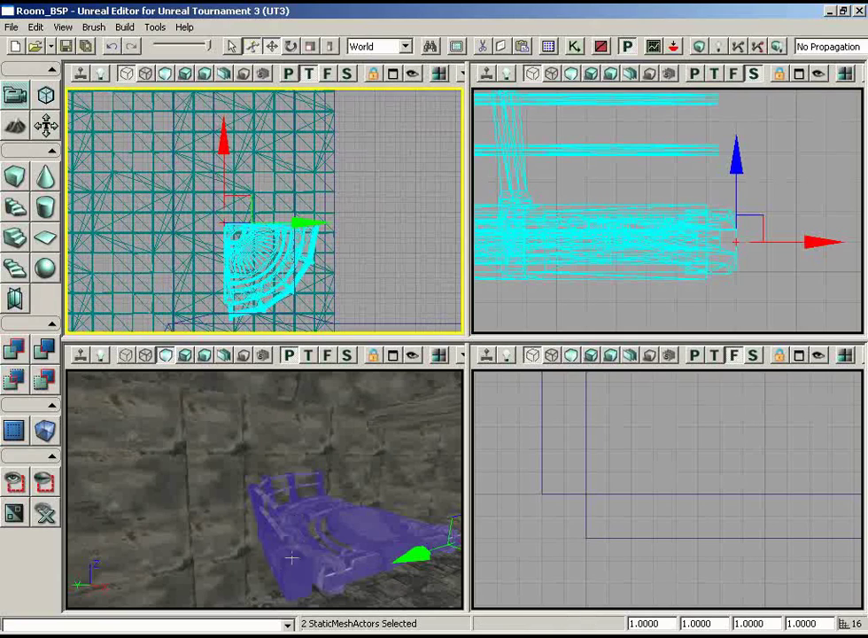
pyautogui.moveTo(291, 357); pyautogui.dragTo(318, 156, button='right')
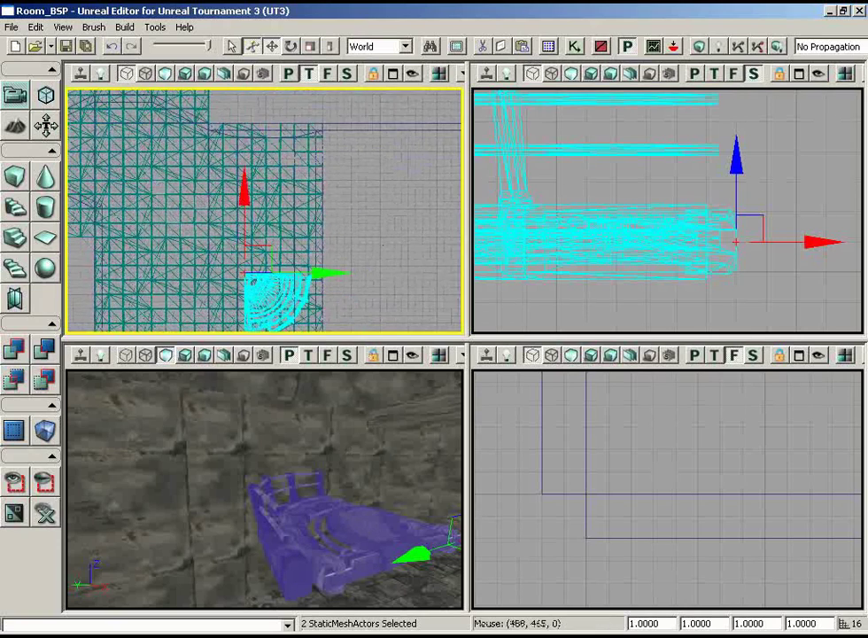
pyautogui.moveTo(376, 235); pyautogui.dragTo(377, 264, button='right')
pyautogui.scroll(3, 368, 302)
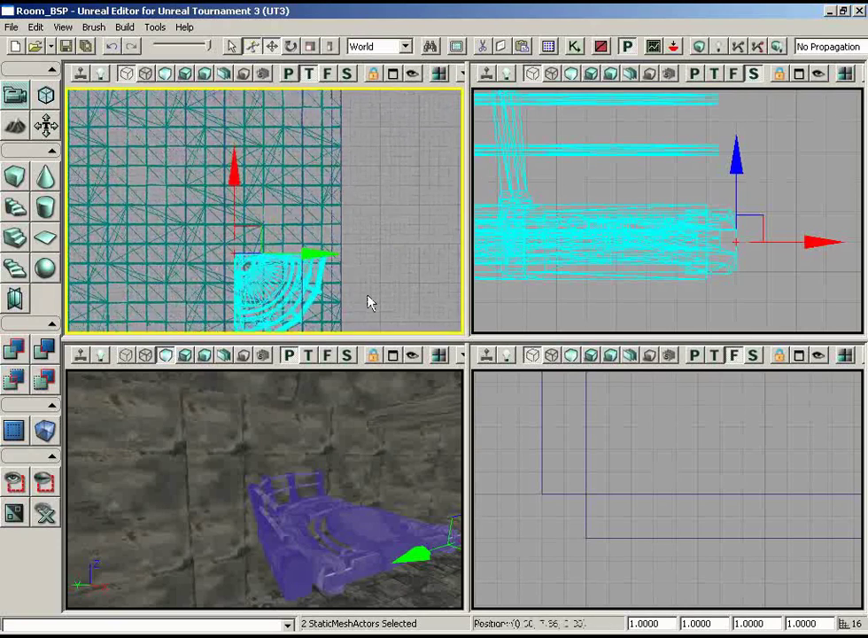
pyautogui.moveTo(368, 303); pyautogui.dragTo(357, 339, button='right')
pyautogui.press('space')
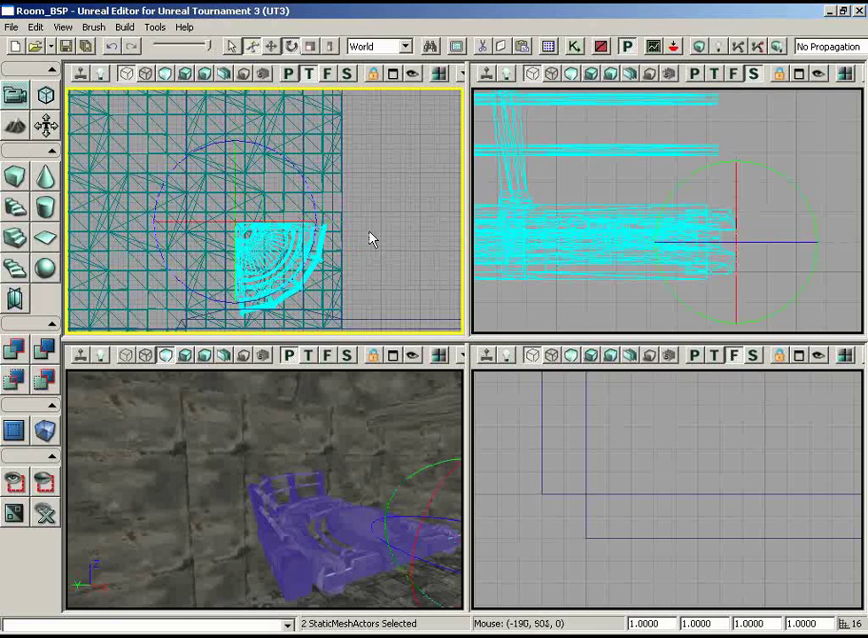
pyautogui.moveTo(273, 157); pyautogui.dragTo(416, 194)
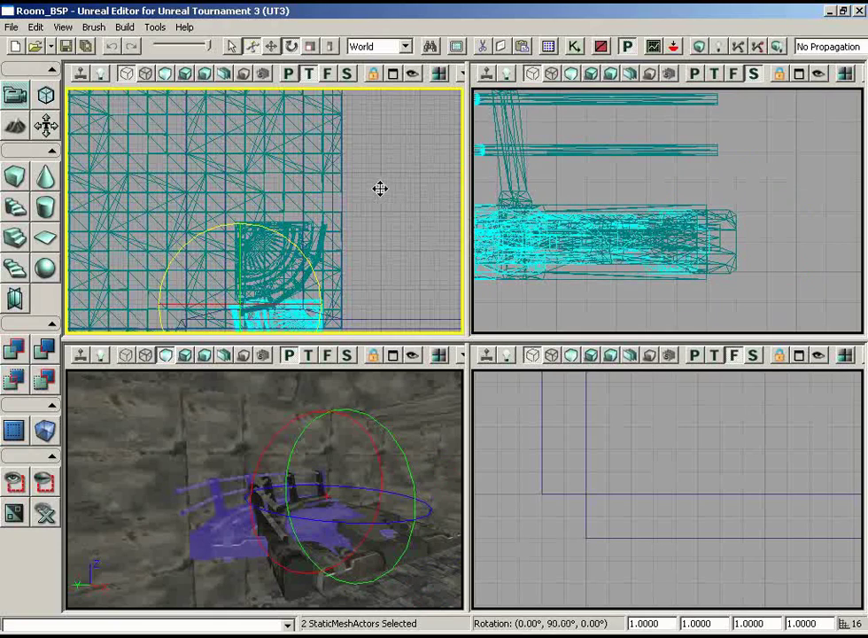
pyautogui.scroll(-4, 355, 265)
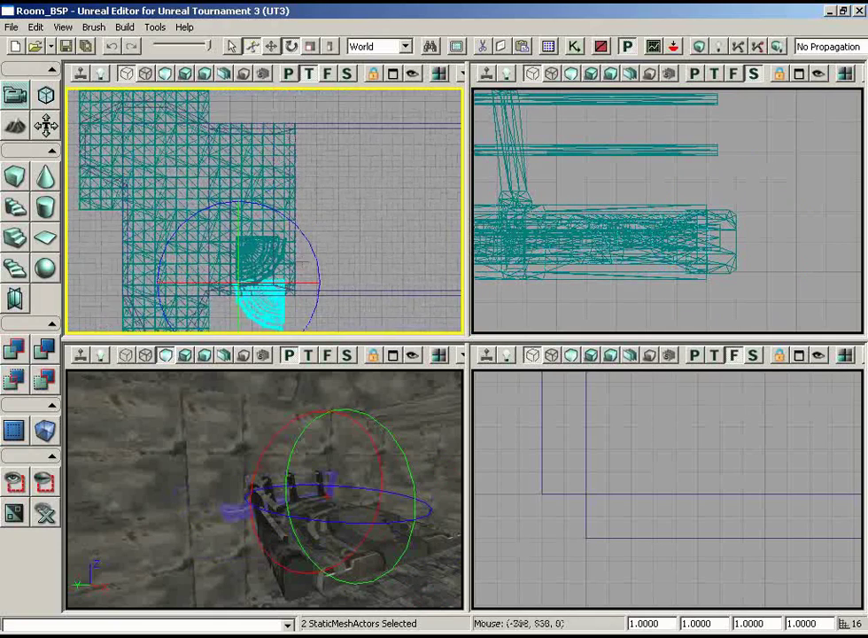
# - Move the rotated copy along X past the original to the more open side of the room
pyautogui.press('space')
pyautogui.press('space')
pyautogui.scroll(3, 260, 192)
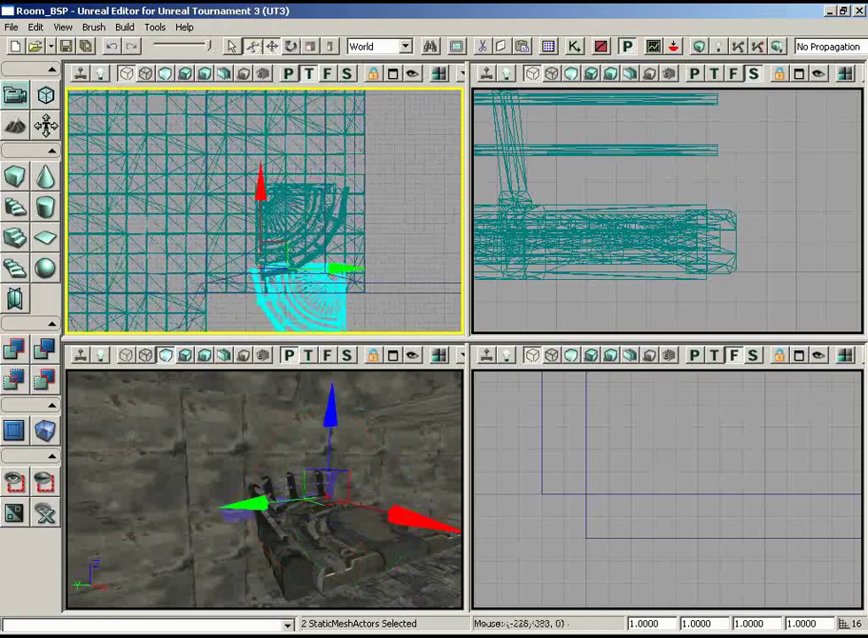
pyautogui.moveTo(264, 190); pyautogui.dragTo(238, 86)
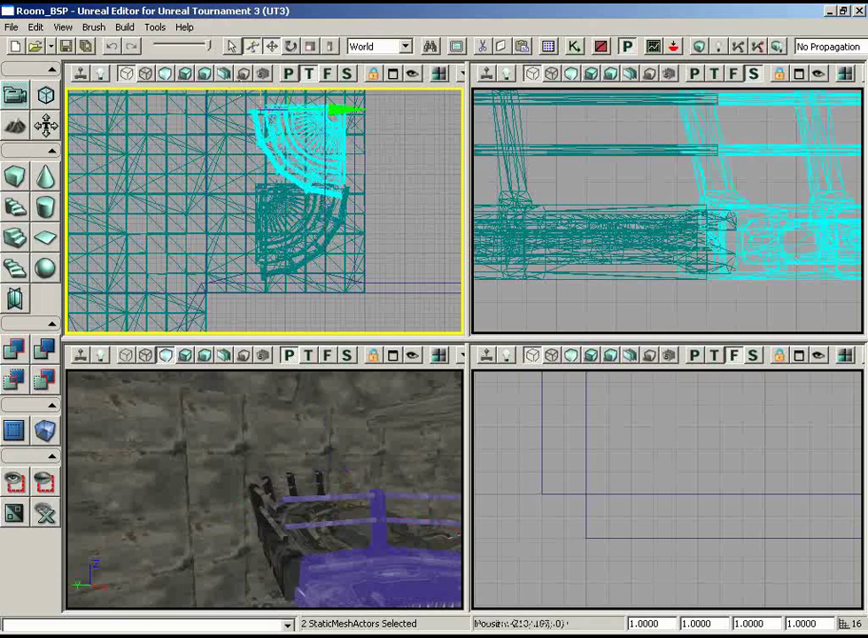
# - Rotate the copy another 90 degrees and move it along Y so it lines up end to end with the original
pyautogui.moveTo(397, 269)
pyautogui.mouseDown(button='right')
pyautogui.moveTo(413, 214)
pyautogui.moveTo(390, 283)
pyautogui.mouseUp(button='right')
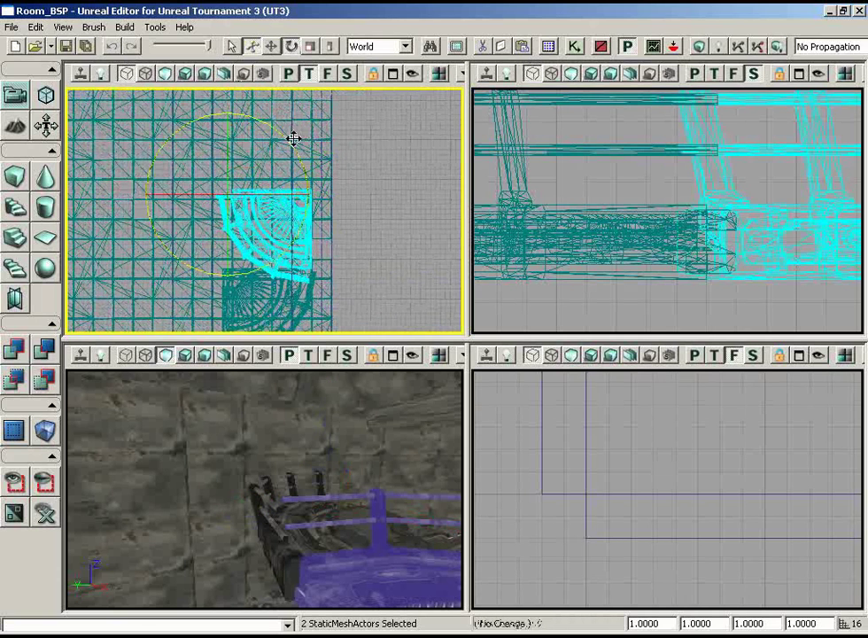
pyautogui.moveTo(293, 139); pyautogui.dragTo(414, 260)
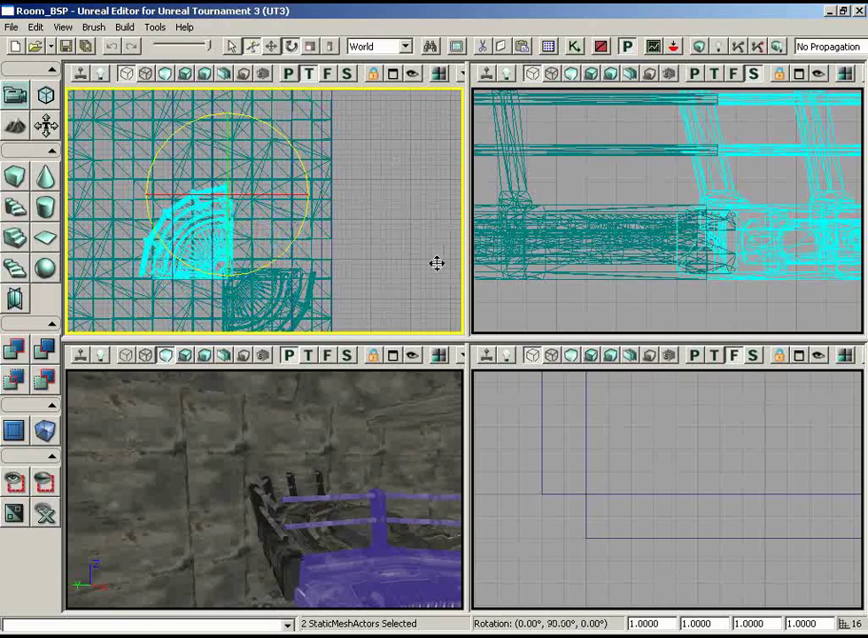
pyautogui.press('space')
pyautogui.moveTo(251, 165); pyautogui.dragTo(357, 127)
pyautogui.moveTo(358, 127)
pyautogui.mouseDown(button='right')
pyautogui.moveTo(317, 155)
pyautogui.moveTo(342, 96)
pyautogui.moveTo(358, 91)
pyautogui.moveTo(358, 168)
pyautogui.moveTo(366, 146)
pyautogui.mouseUp(button='right')
pyautogui.scroll(4, 357, 91)
pyautogui.scroll(-5, 366, 146)
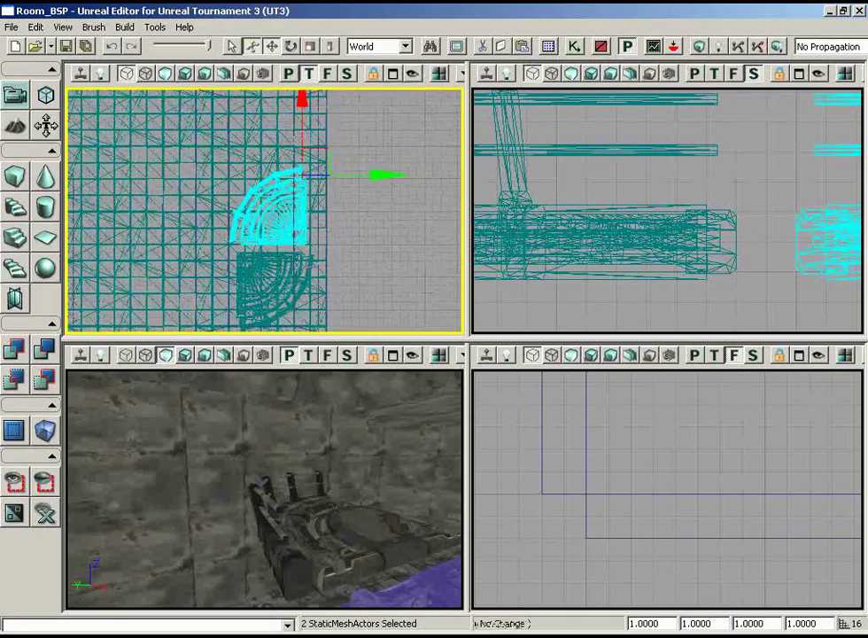
# - Shift the copy along X away from the original and nudge it inward along Y, away from the side wall
pyautogui.scroll(3, 358, 222)
pyautogui.moveTo(358, 222); pyautogui.dragTo(364, 200, button='right')
pyautogui.scroll(-5, 369, 133)
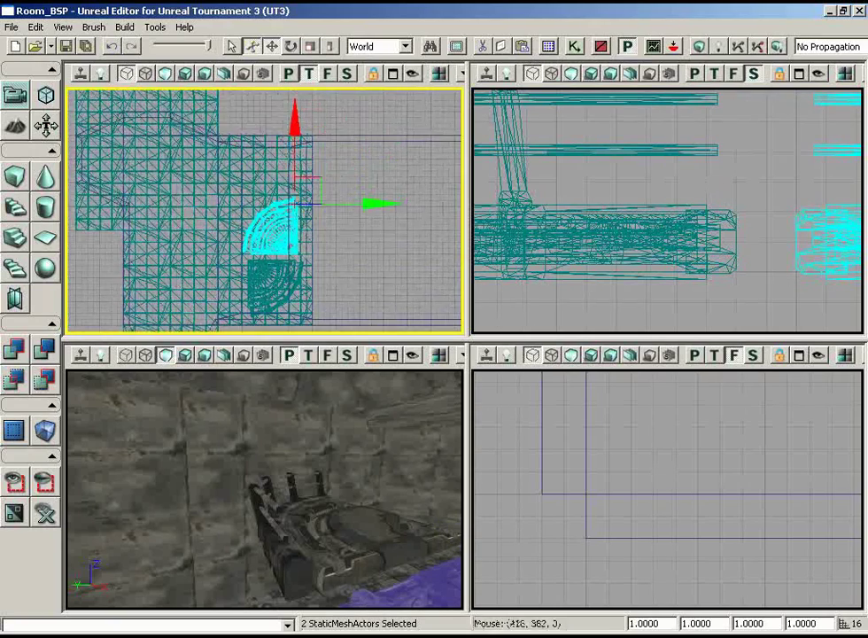
pyautogui.scroll(4, 293, 88)
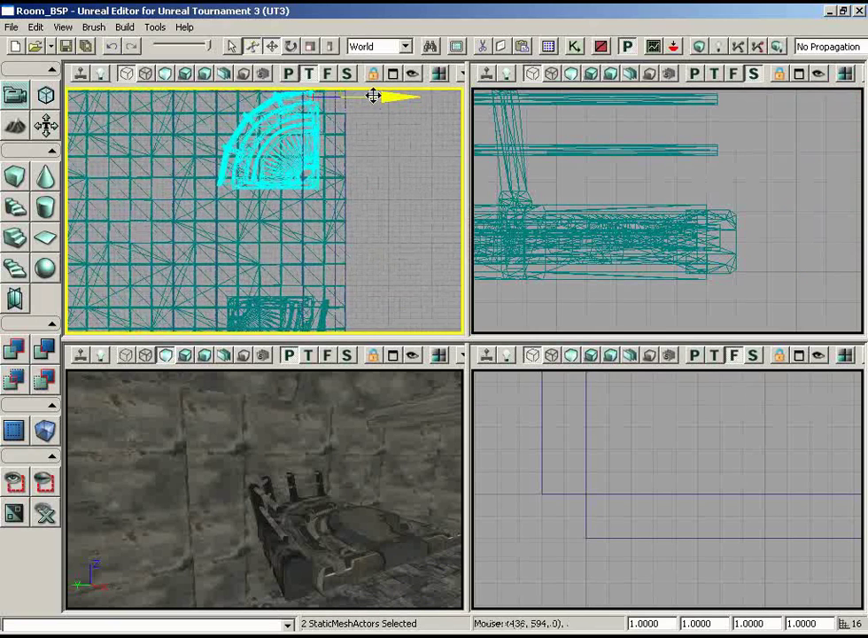
pyautogui.moveTo(374, 93); pyautogui.dragTo(345, 90)
pyautogui.scroll(-2, 385, 201)
pyautogui.moveTo(386, 201)
pyautogui.mouseDown(button='right')
pyautogui.moveTo(384, 244)
pyautogui.moveTo(385, 195)
pyautogui.mouseUp(button='right')
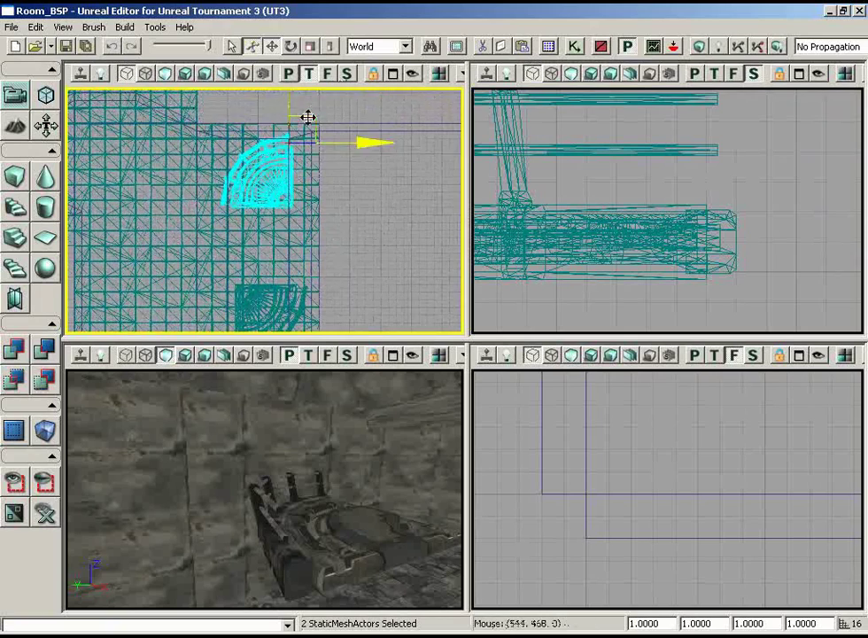
# - Bring the copy back against the original, fine-tune it along X and Y until the walkpipe edges meet, and check the joint in perspective
pyautogui.moveTo(284, 212); pyautogui.dragTo(292, 202)
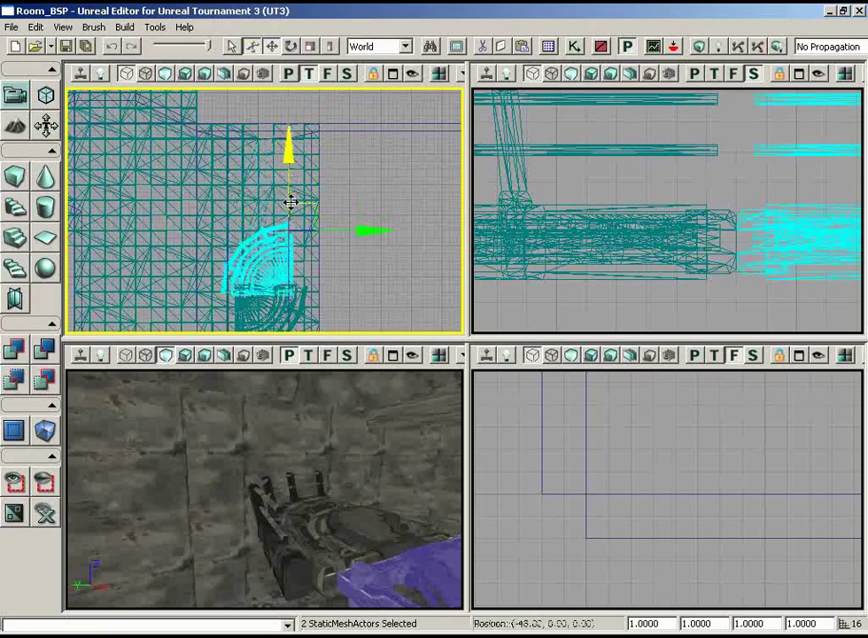
pyautogui.scroll(6, 294, 193)
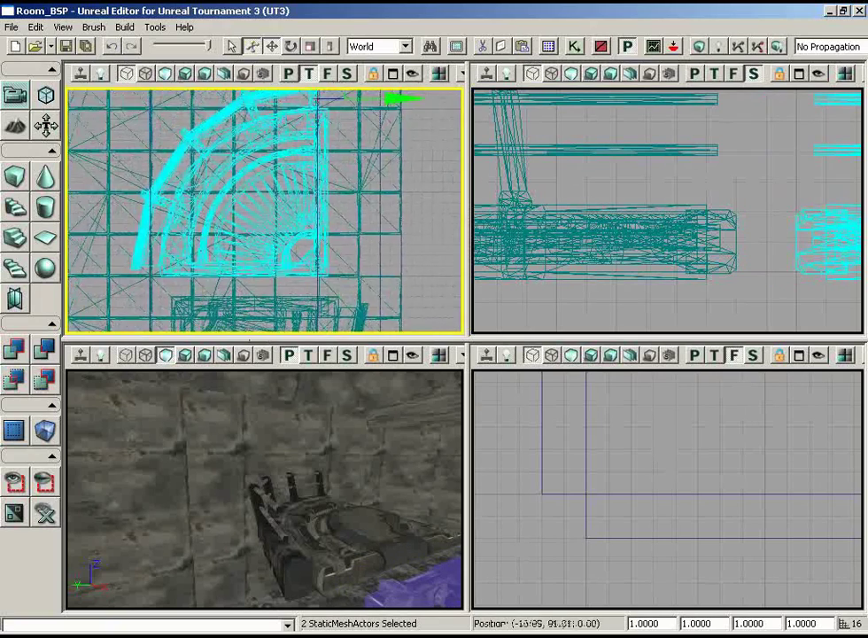
pyautogui.moveTo(293, 193); pyautogui.dragTo(300, 169, button='right')
pyautogui.moveTo(305, 105); pyautogui.dragTo(306, 104)
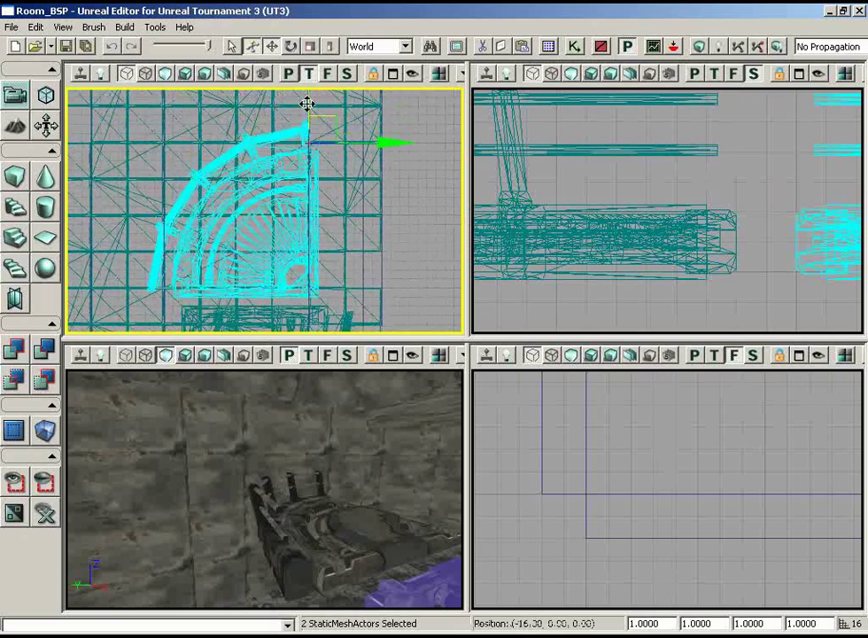
pyautogui.scroll(4, 307, 112)
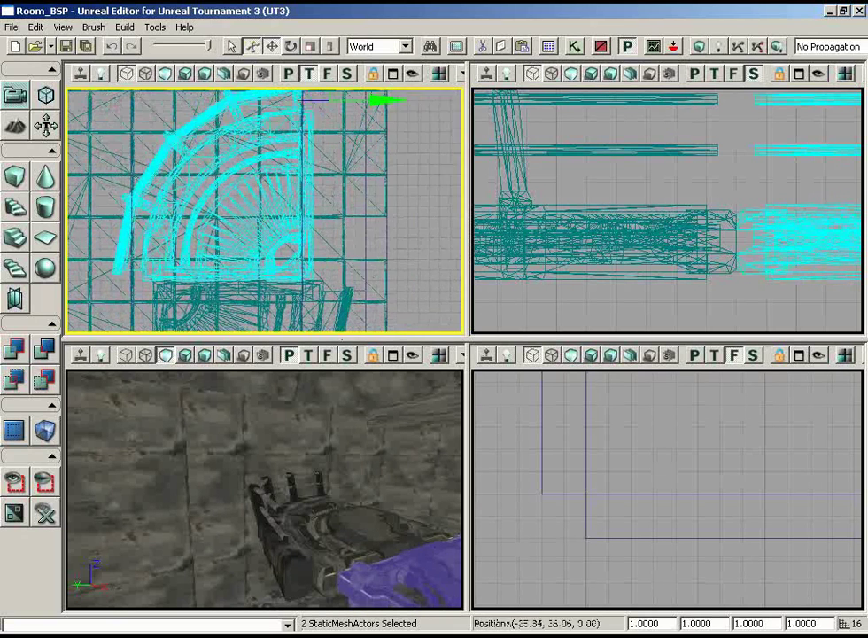
pyautogui.moveTo(372, 105); pyautogui.dragTo(386, 106)
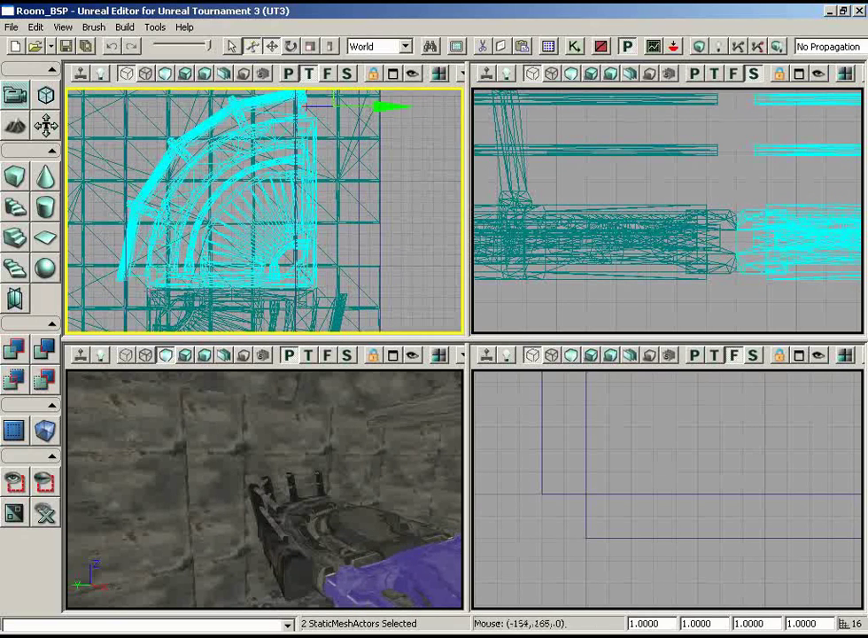
pyautogui.moveTo(297, 492); pyautogui.dragTo(333, 503)
pyautogui.moveTo(412, 274); pyautogui.dragTo(345, 96)
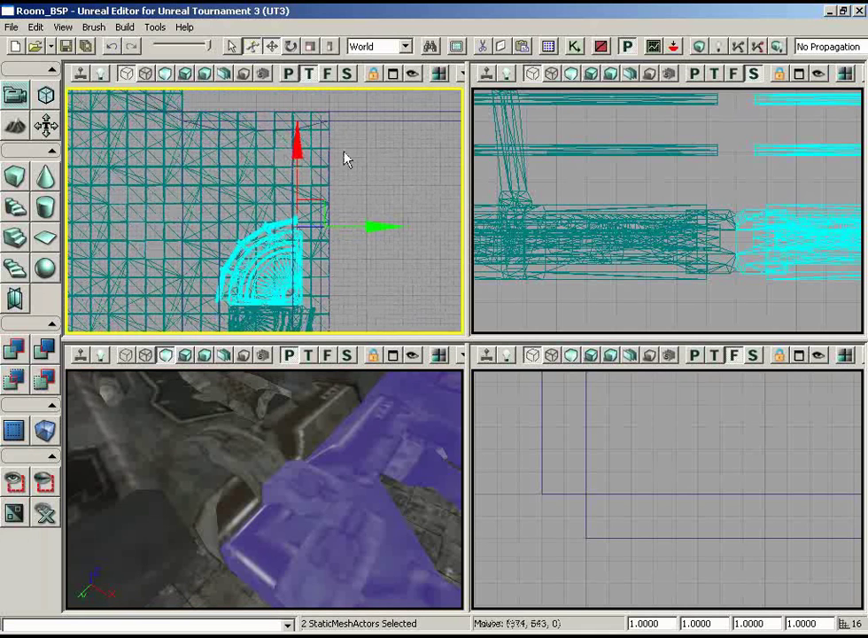
# - Move the copied walkpipe and railing along X to the far wall, bringing the railing's end up to the wall
pyautogui.moveTo(296, 154); pyautogui.dragTo(284, 94)
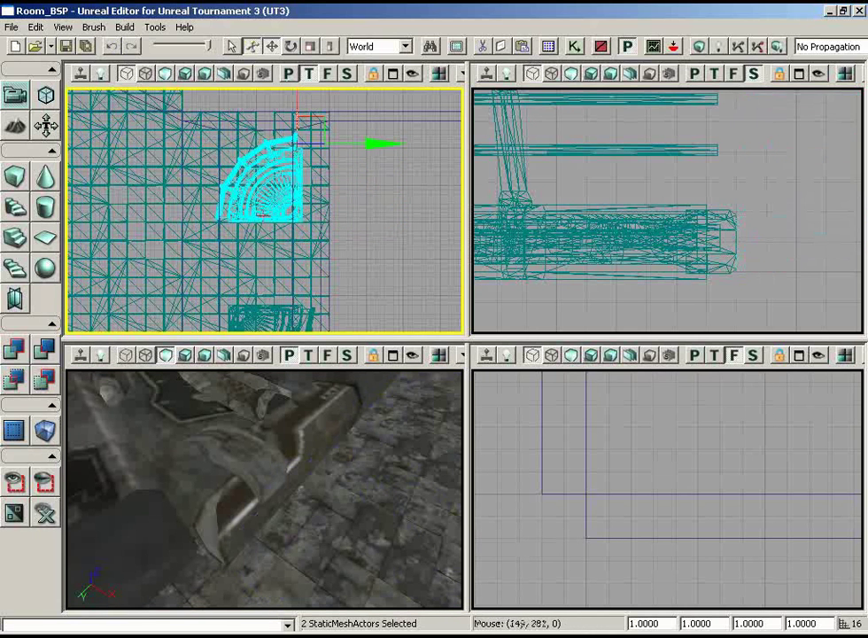
pyautogui.moveTo(370, 232); pyautogui.dragTo(424, 186)
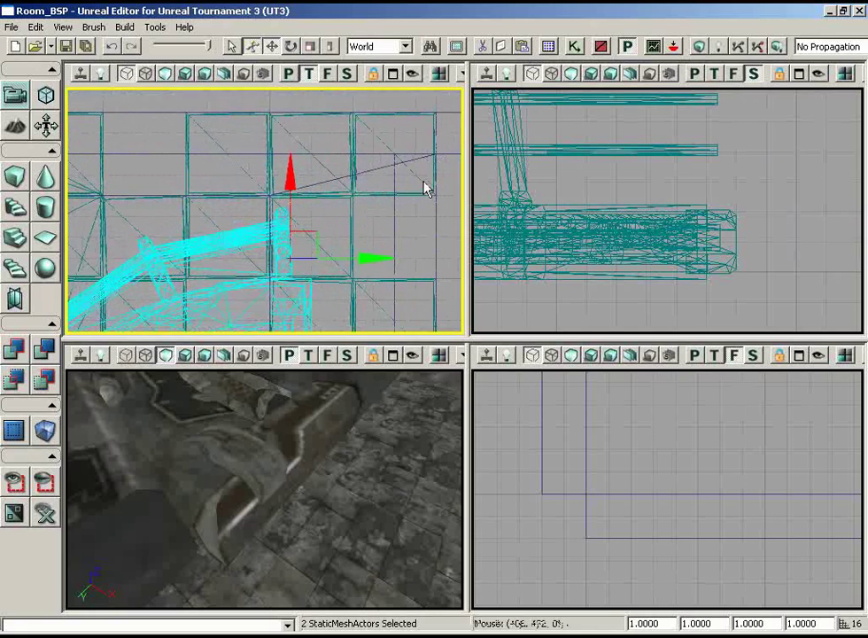
pyautogui.moveTo(265, 425); pyautogui.dragTo(390, 380, button='right')
pyautogui.moveTo(390, 381); pyautogui.dragTo(355, 451)
pyautogui.moveTo(201, 369); pyautogui.dragTo(182, 370)
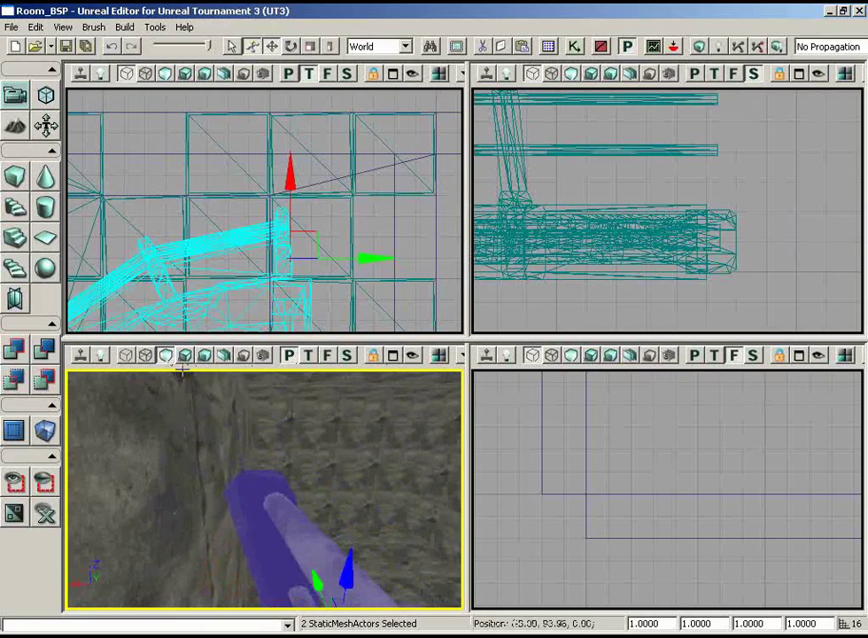
pyautogui.moveTo(324, 186); pyautogui.dragTo(325, 177)
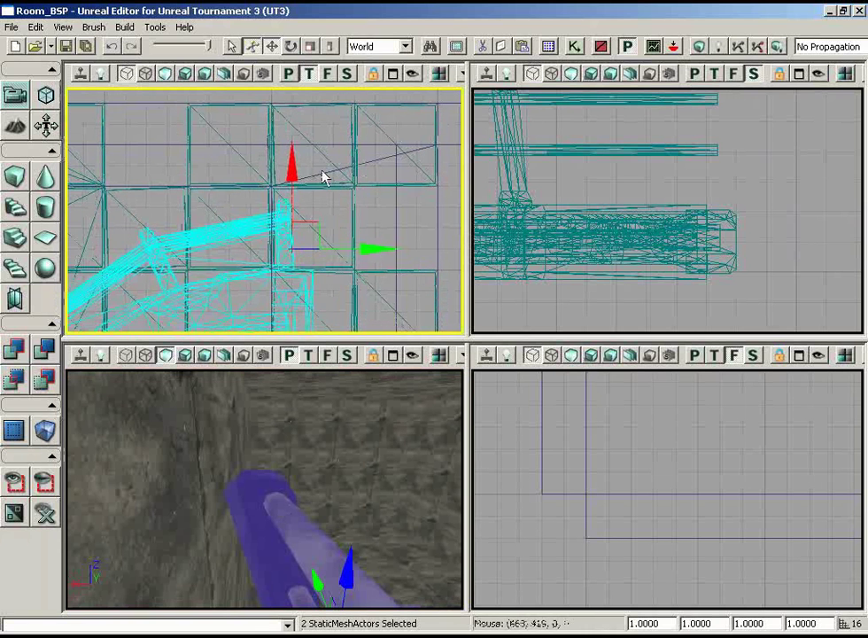
pyautogui.moveTo(297, 133); pyautogui.dragTo(302, 93)
# - Pull the copy slightly back along X so its railing end stands clear of the far wall, and check it in perspective
pyautogui.click(257, 557)
pyautogui.moveTo(257, 556); pyautogui.dragTo(263, 525)
pyautogui.moveTo(365, 243); pyautogui.dragTo(361, 205)
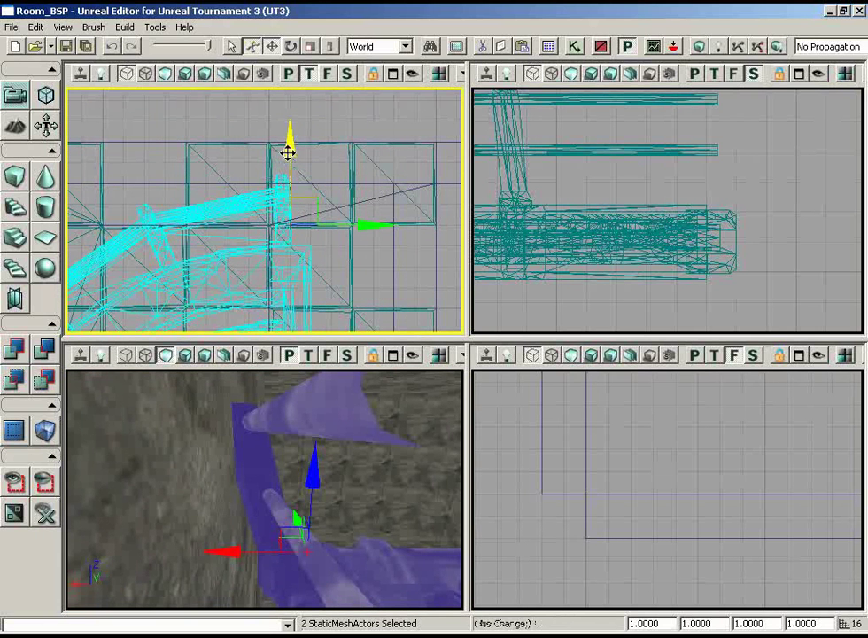
pyautogui.moveTo(288, 160); pyautogui.dragTo(289, 167)
pyautogui.click(349, 465)
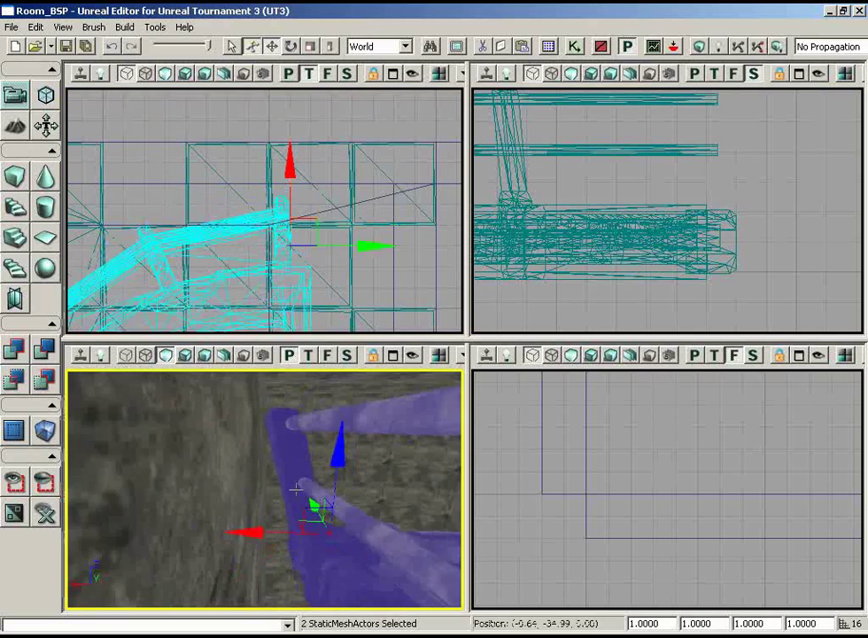
pyautogui.moveTo(349, 465); pyautogui.dragTo(296, 608)
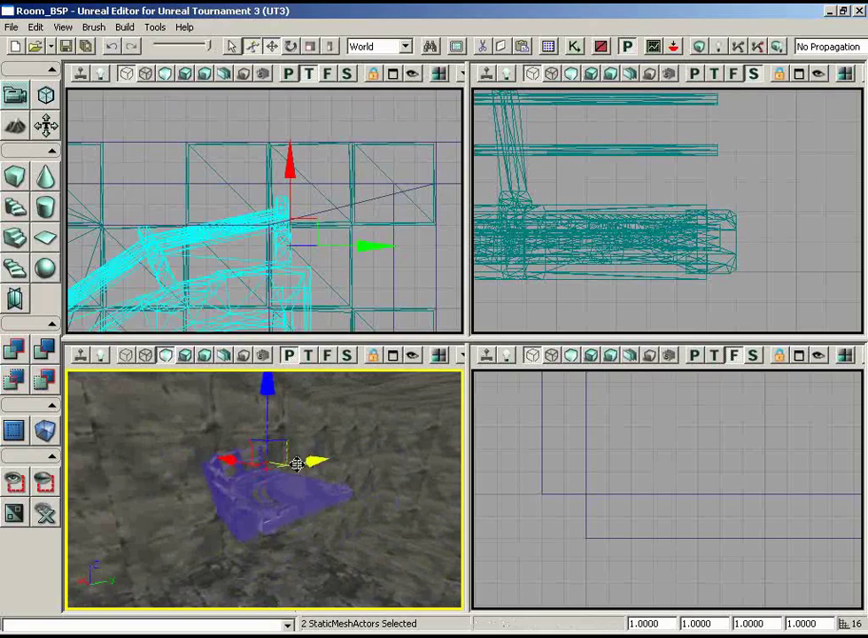
# - Select the original walkpipe and its railing and duplicate them with a 90-degree rotation in the top view
pyautogui.moveTo(334, 285); pyautogui.dragTo(231, 291)
pyautogui.moveTo(379, 517); pyautogui.dragTo(463, 512)
pyautogui.click(312, 517)
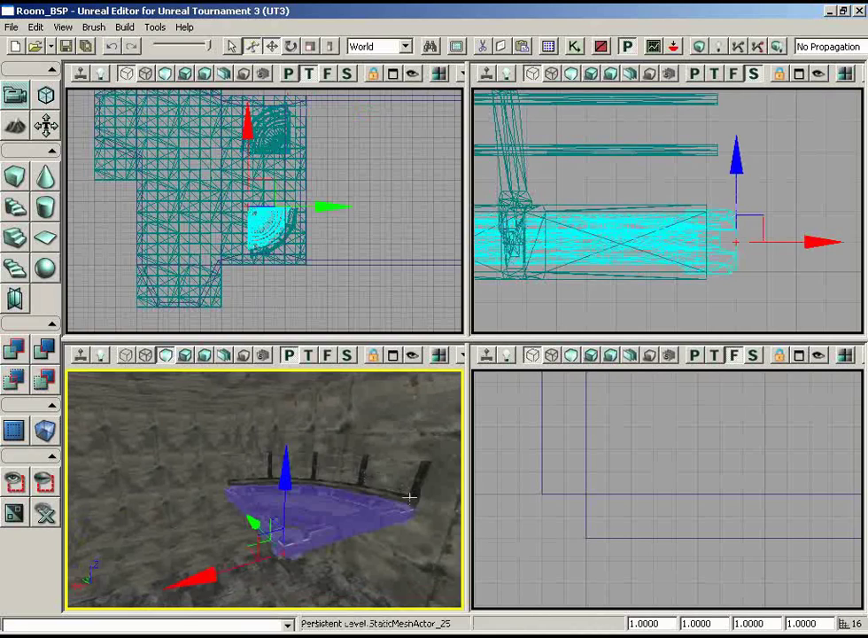
pyautogui.keyDown('ctrl'); pyautogui.click(410, 497); pyautogui.keyUp('ctrl')
pyautogui.scroll(5, 336, 314)
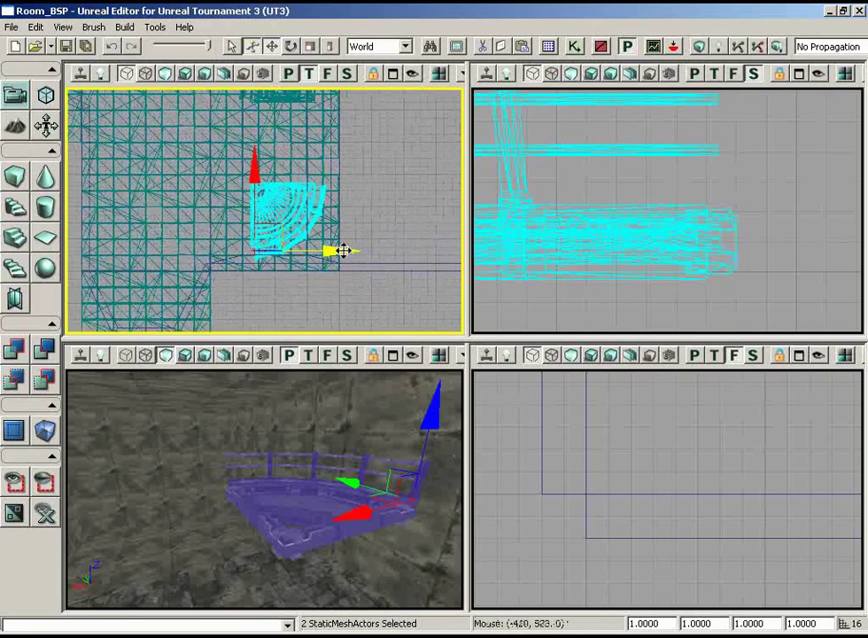
pyautogui.moveTo(327, 278); pyautogui.dragTo(214, 294)
pyautogui.press('space')
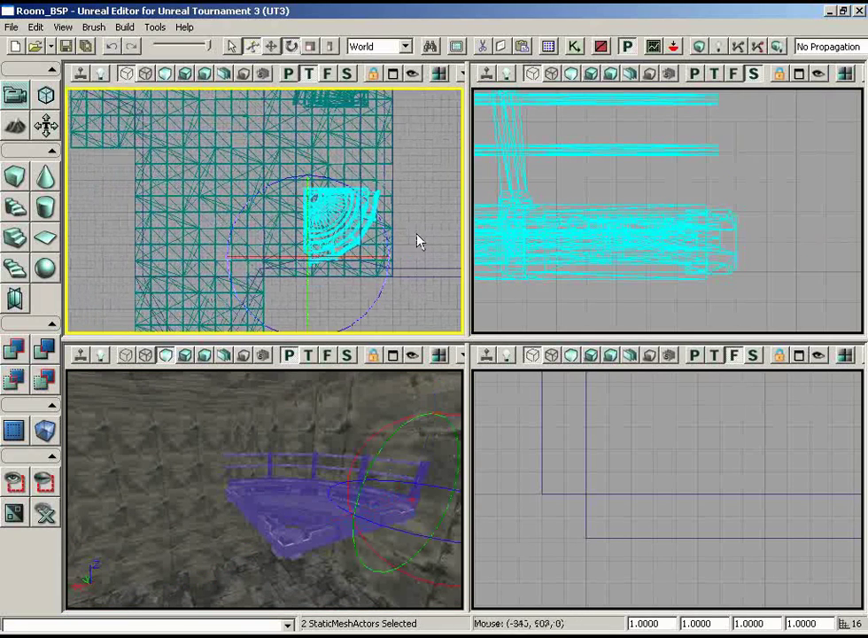
pyautogui.moveTo(457, 184); pyautogui.dragTo(464, 262)
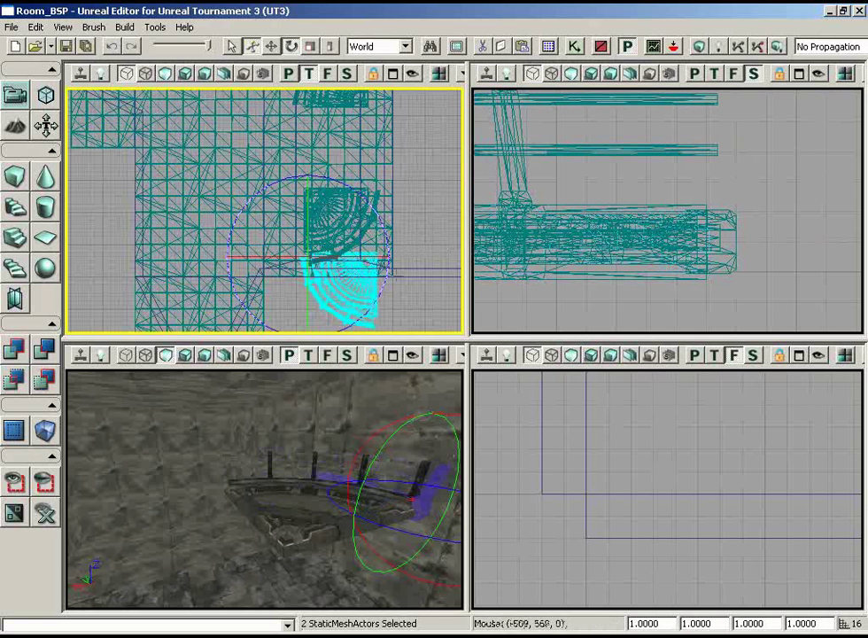
# - Move the new copy beside the original and align their straight edges so the two walkpipes form a half circle
pyautogui.press('space')
pyautogui.moveTo(333, 233); pyautogui.dragTo(171, 106)
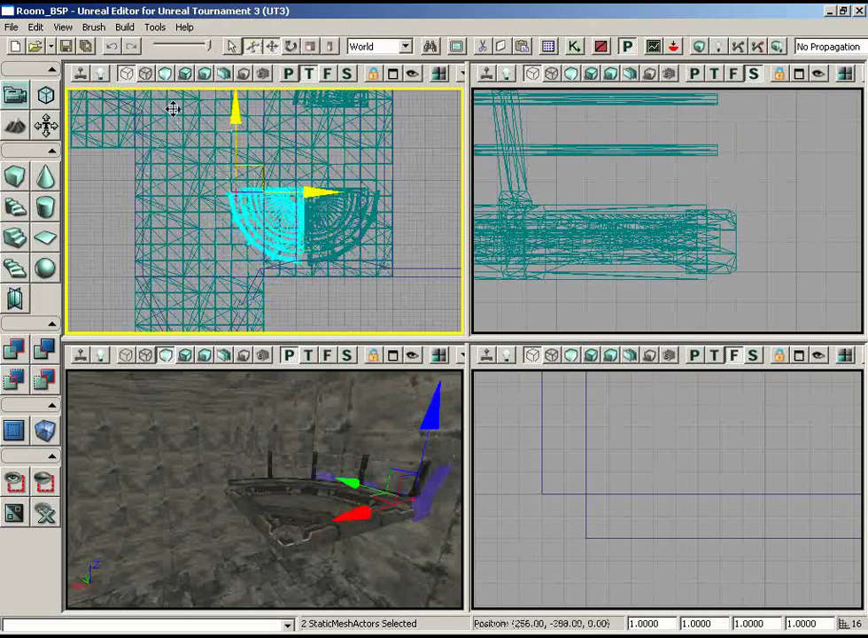
pyautogui.scroll(3, 297, 329)
pyautogui.scroll(5, 297, 333)
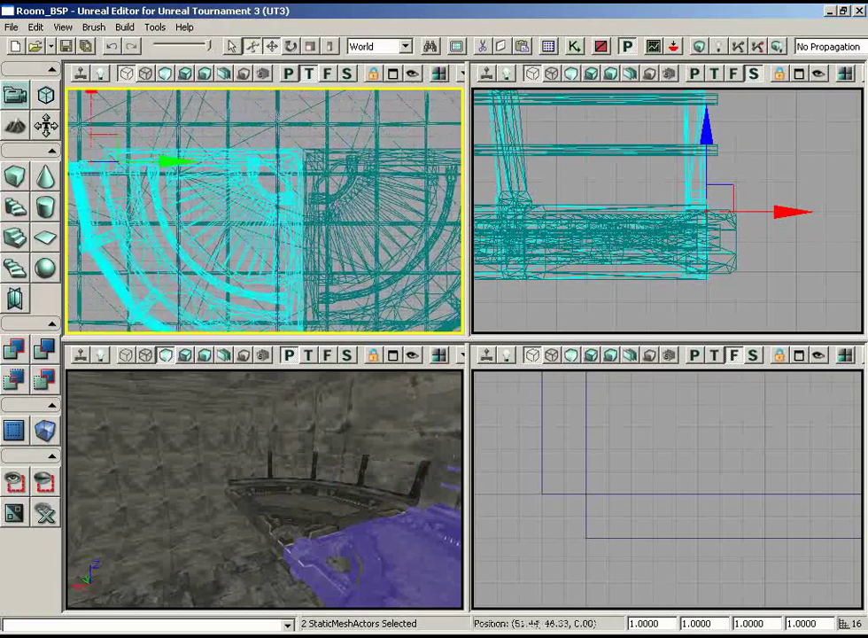
pyautogui.moveTo(154, 163); pyautogui.dragTo(148, 161)
pyautogui.moveTo(149, 161); pyautogui.dragTo(139, 174, button='right')
pyautogui.scroll(4, 377, 205)
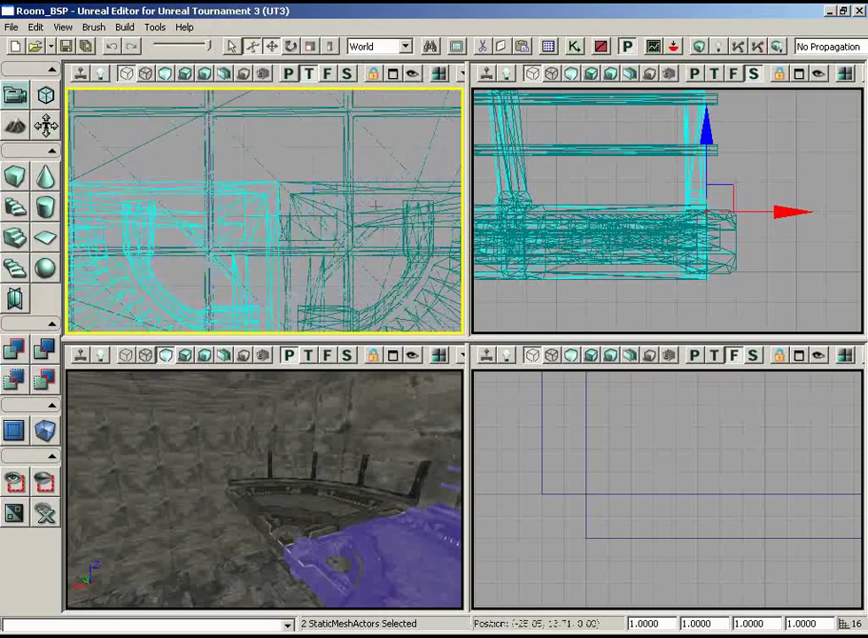
pyautogui.scroll(-8, 255, 180)
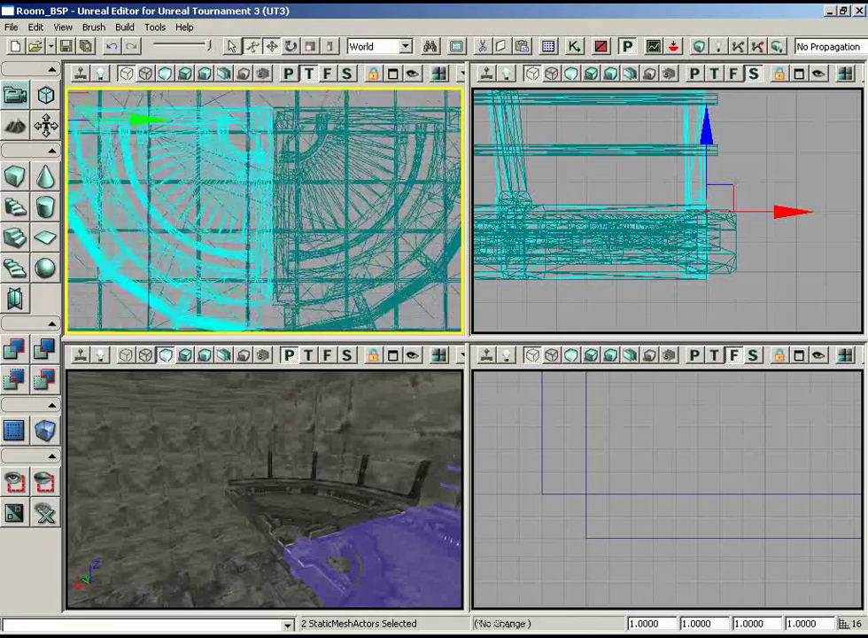
# - Move the copied walkpipe and railing along Y to the opposite side wall and check the railing's end against the wall
pyautogui.moveTo(255, 180); pyautogui.dragTo(290, 209, button='right')
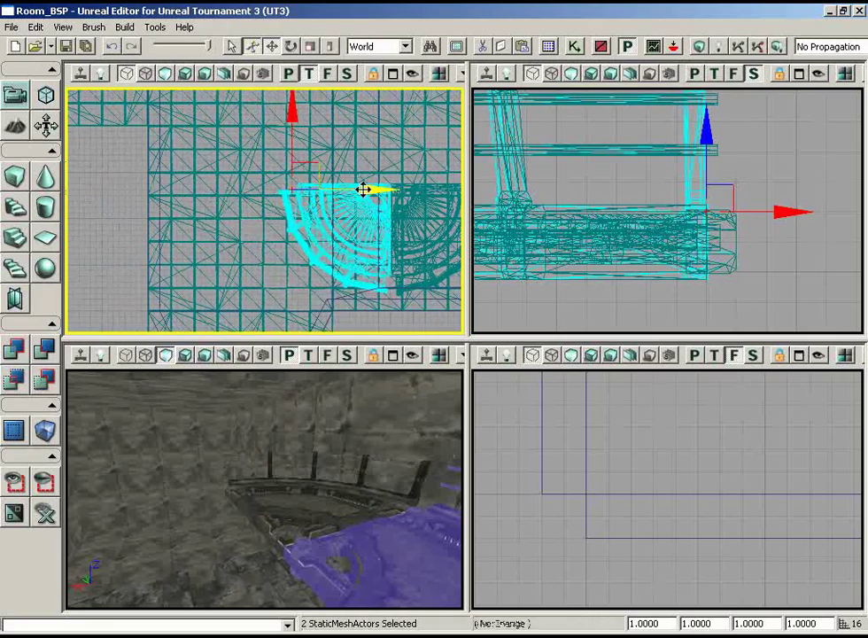
pyautogui.moveTo(363, 190); pyautogui.dragTo(176, 170)
pyautogui.moveTo(374, 467); pyautogui.dragTo(282, 563, button='right')
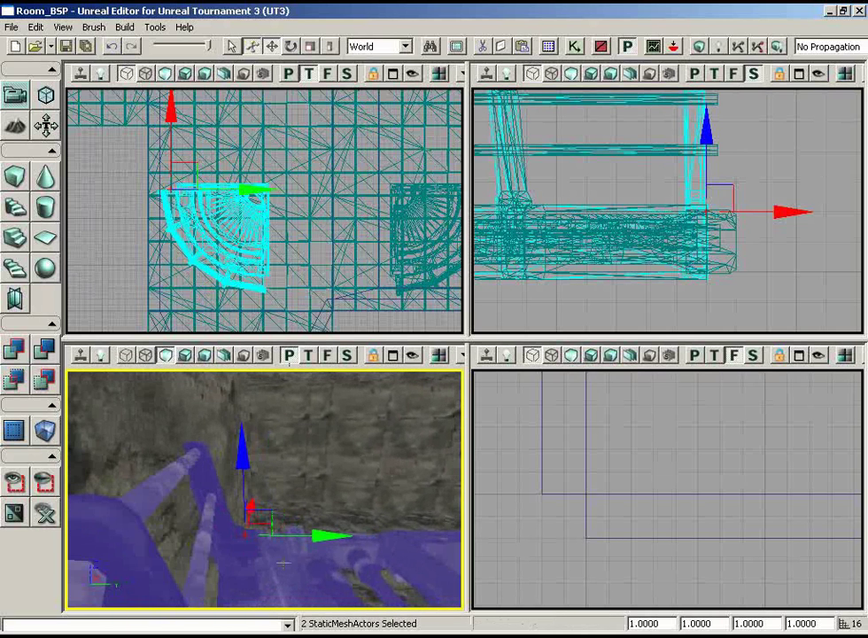
pyautogui.moveTo(218, 510)
pyautogui.mouseDown(button='right')
pyautogui.moveTo(207, 459)
pyautogui.moveTo(215, 510)
pyautogui.mouseUp(button='right')
pyautogui.click(320, 265)
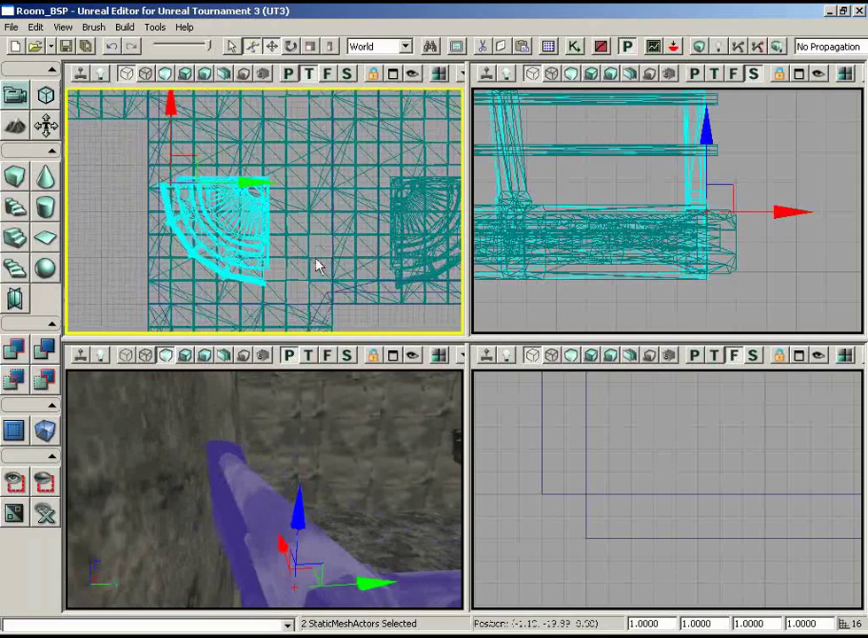
pyautogui.scroll(5, 91, 254)
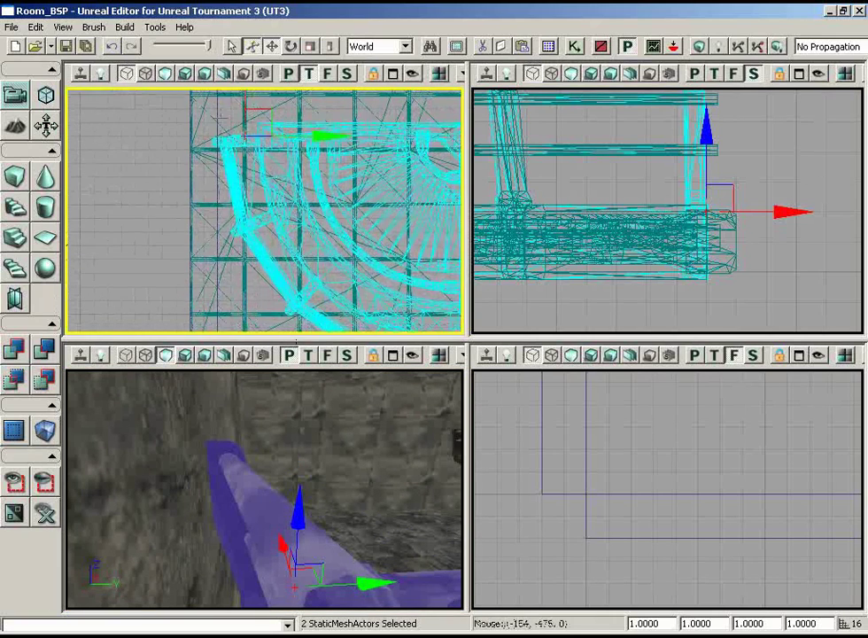
pyautogui.click(219, 116)
# - Reselect the copied walkpipe with its railing and nudge both slightly away from the side wall along Y
pyautogui.moveTo(303, 522); pyautogui.dragTo(310, 590, button='right')
pyautogui.click(311, 552)
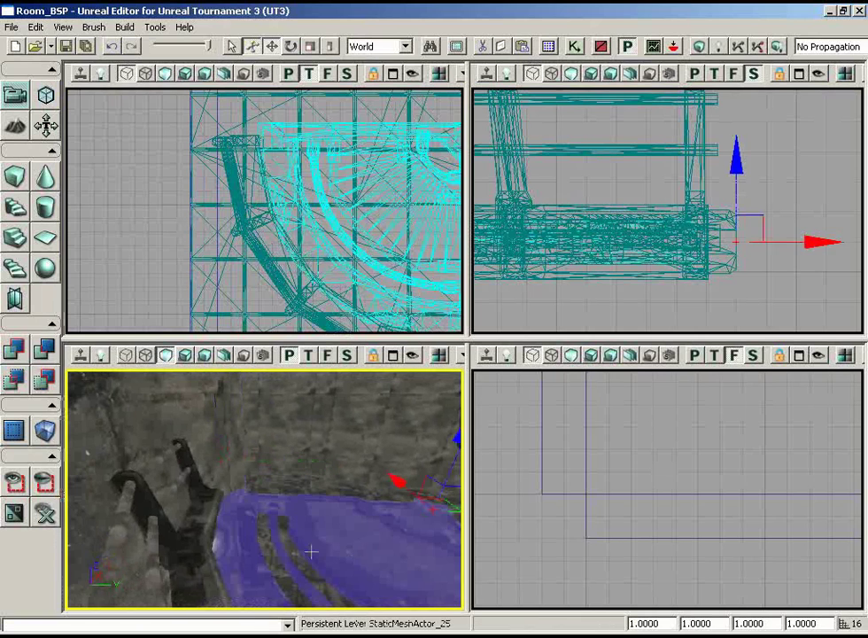
pyautogui.keyDown('ctrl'); pyautogui.click(204, 544); pyautogui.keyUp('ctrl')
pyautogui.moveTo(248, 240); pyautogui.dragTo(296, 145, button='right')
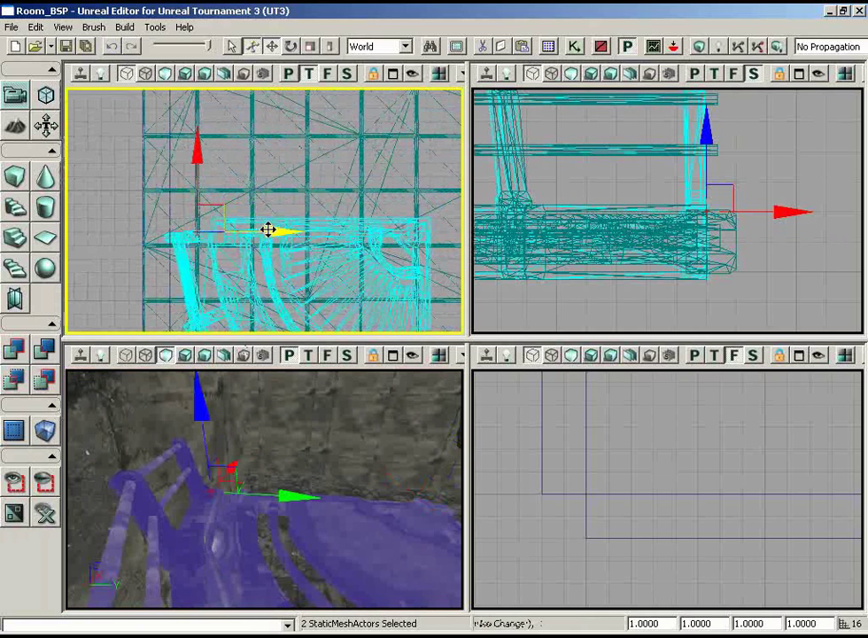
pyautogui.moveTo(271, 229); pyautogui.dragTo(285, 228)
pyautogui.moveTo(292, 496); pyautogui.dragTo(248, 479, button='right')
pyautogui.scroll(-5, 359, 88)
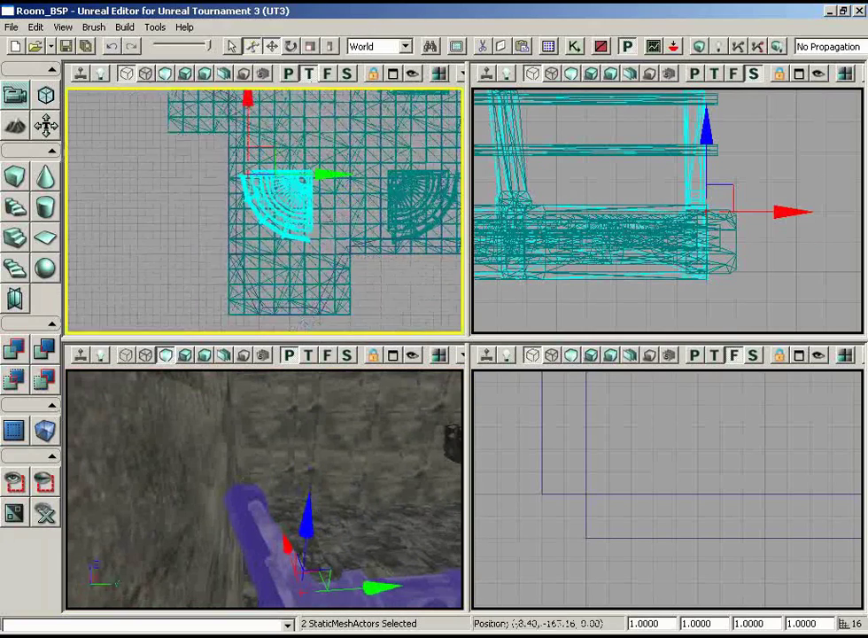
# - Duplicate the walkpipe and railing with a 180-degree rotation in the top view and move the copy across to the upper part of the room
pyautogui.press('space')
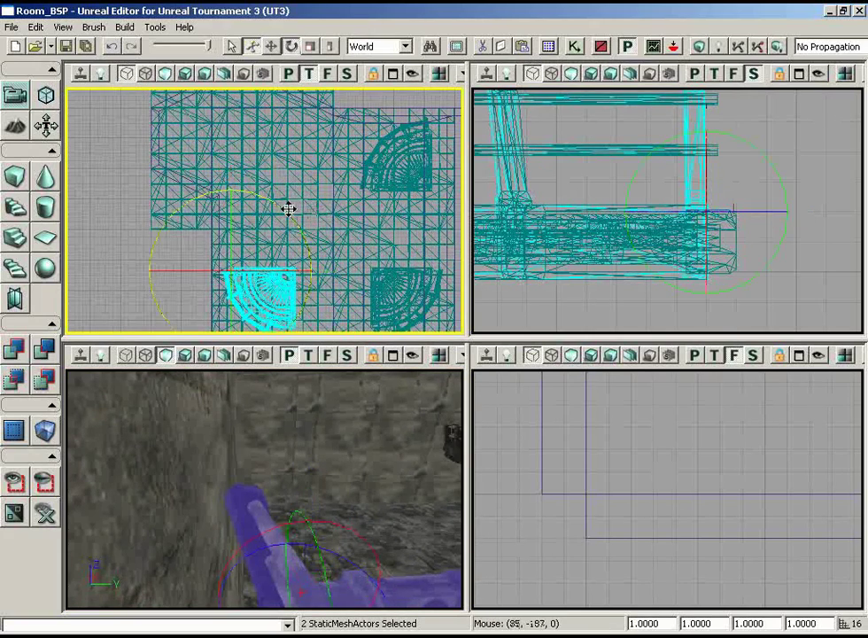
pyautogui.moveTo(296, 193); pyautogui.dragTo(462, 174)
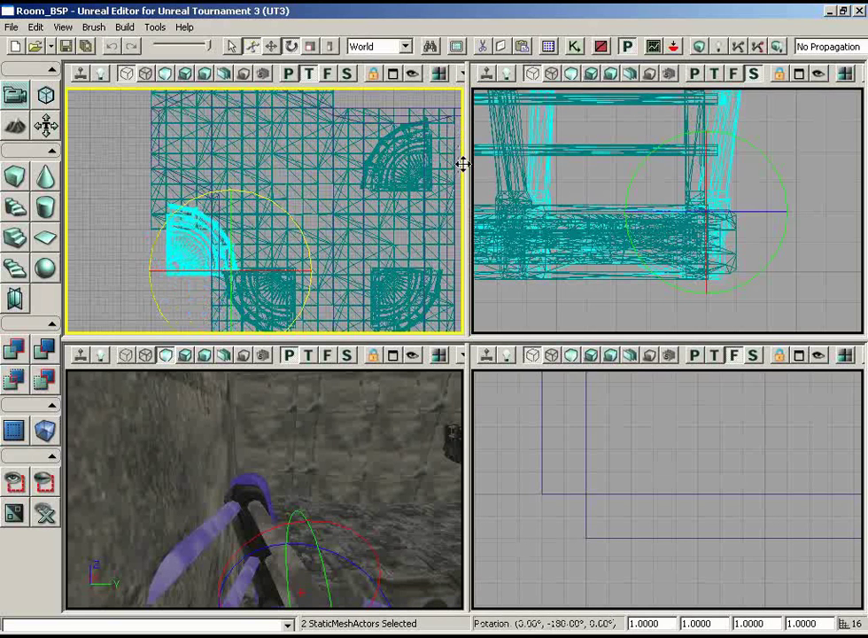
pyautogui.press('space')
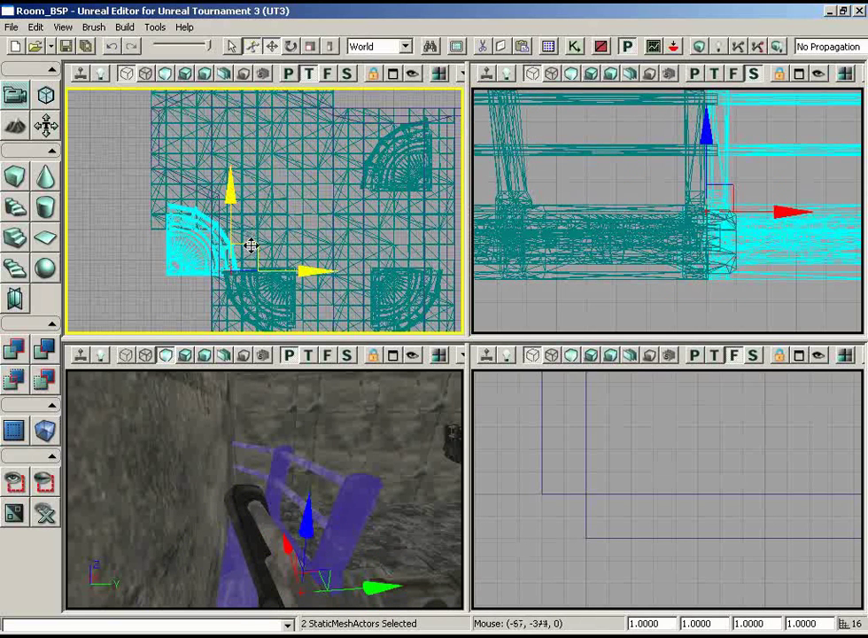
pyautogui.moveTo(252, 245); pyautogui.dragTo(337, 222)
pyautogui.moveTo(337, 239); pyautogui.dragTo(346, 350, button='right')
pyautogui.moveTo(277, 175); pyautogui.dragTo(308, 185)
pyautogui.moveTo(306, 181); pyautogui.dragTo(203, 87, button='right')
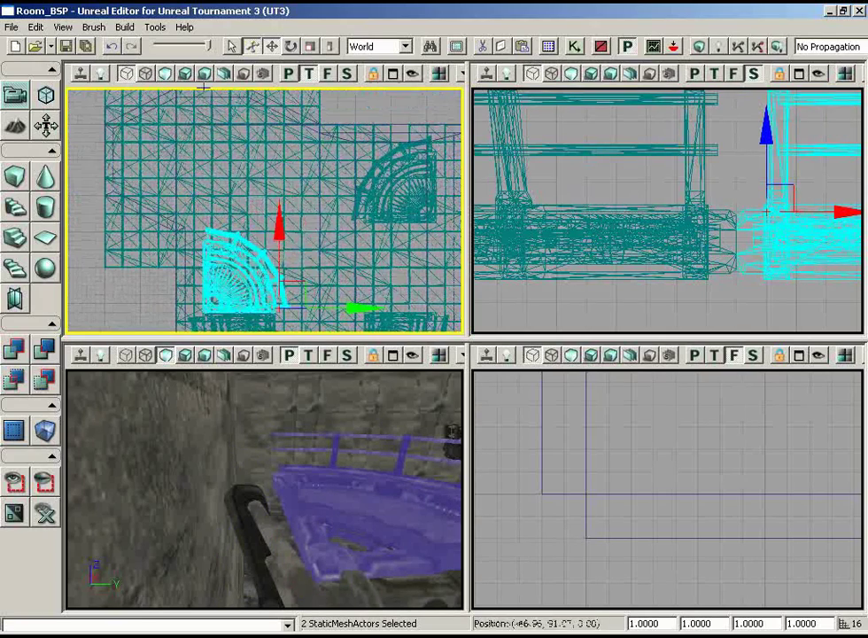
pyautogui.moveTo(277, 231); pyautogui.dragTo(255, 87)
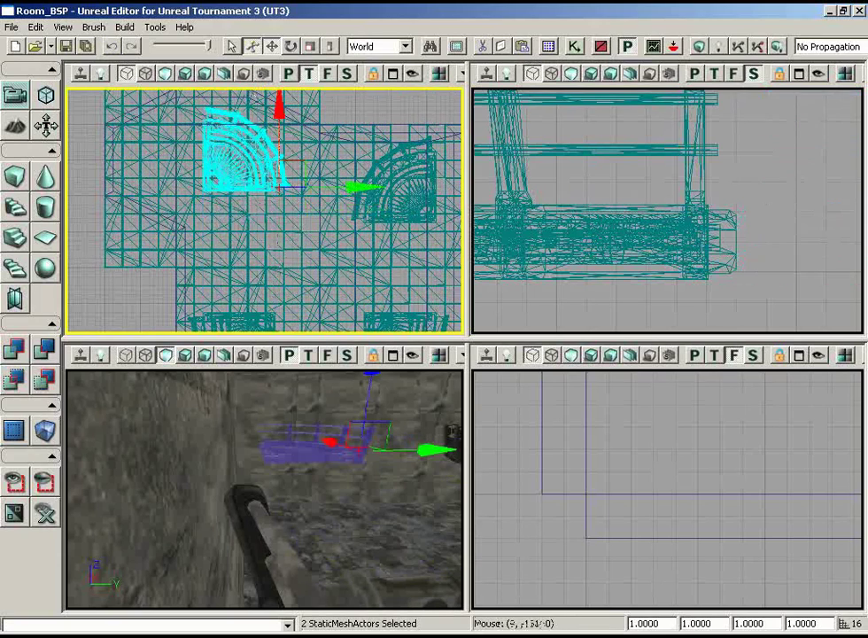
# - Measure from the room's edge toward the rotated copy, and shift the copy 16 units in the negative X direction
pyautogui.moveTo(281, 257); pyautogui.dragTo(415, 353, button='right')
pyautogui.scroll(1, 281, 257)
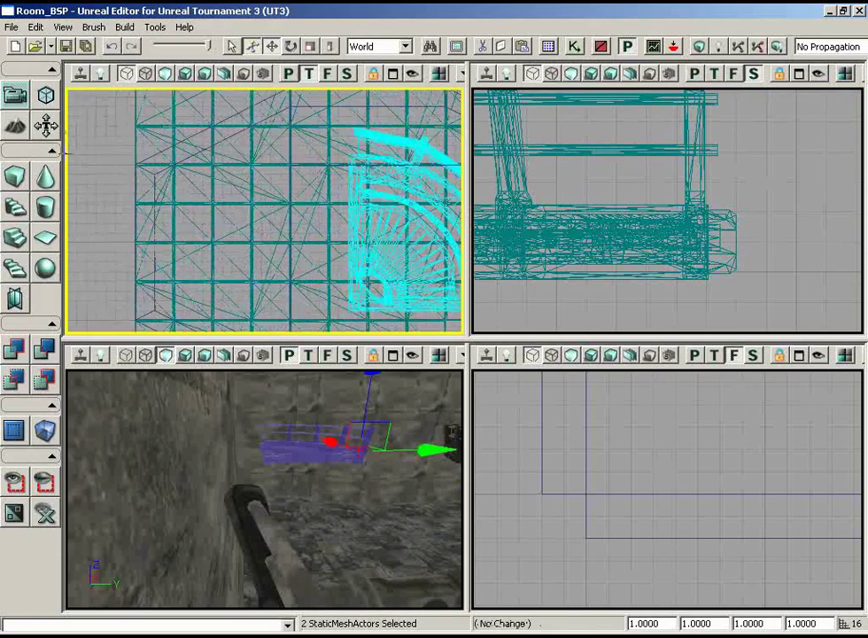
pyautogui.moveTo(281, 257); pyautogui.dragTo(241, 259, button='right')
pyautogui.moveTo(329, 241); pyautogui.dragTo(332, 195, button='right')
pyautogui.moveTo(319, 261); pyautogui.dragTo(142, 239, button='right')
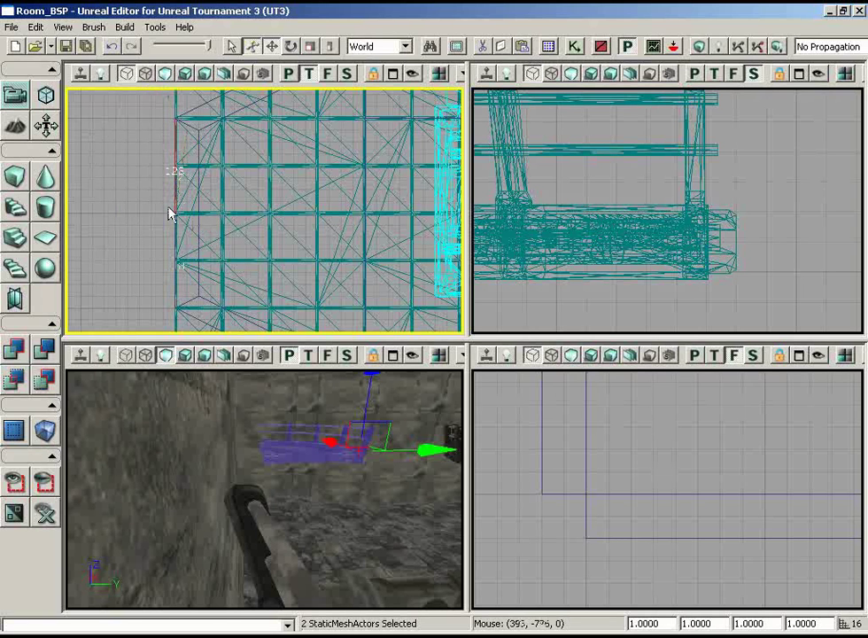
pyautogui.moveTo(341, 218); pyautogui.dragTo(454, 229)
pyautogui.moveTo(409, 194); pyautogui.dragTo(406, 201)
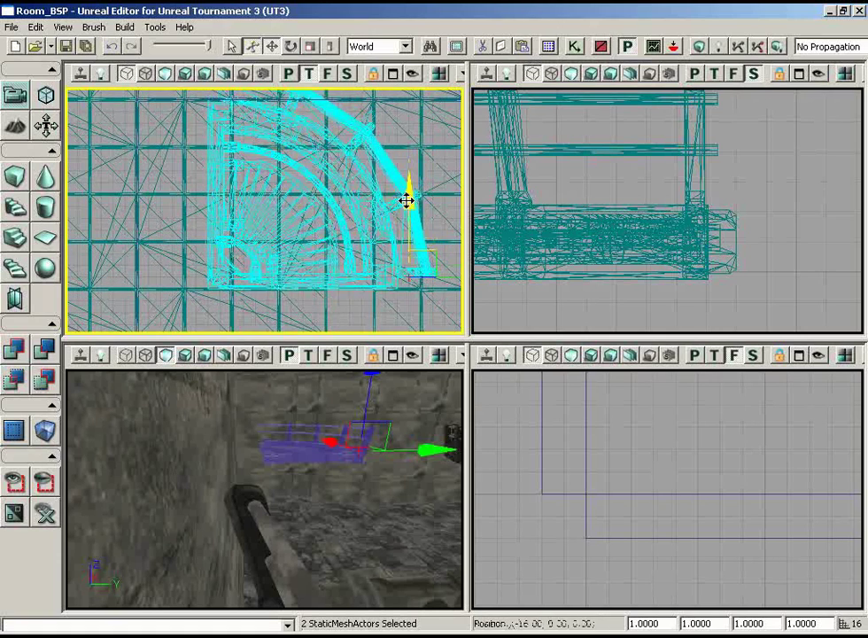
pyautogui.scroll(2, 275, 210)
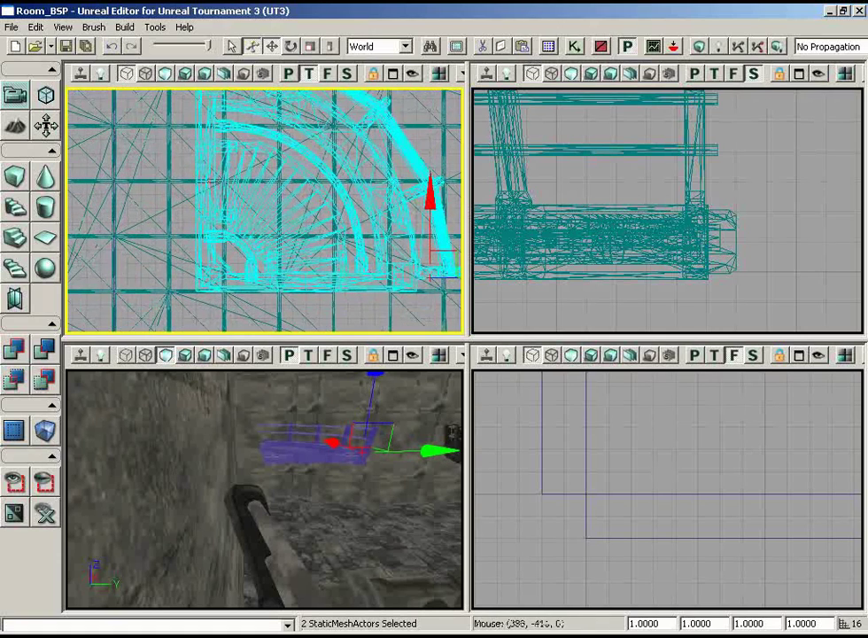
# - Measure the distances around the rotated walkpipe copy's straight edge against the floor tiles in the top view
pyautogui.moveTo(124, 220); pyautogui.dragTo(67, 184)
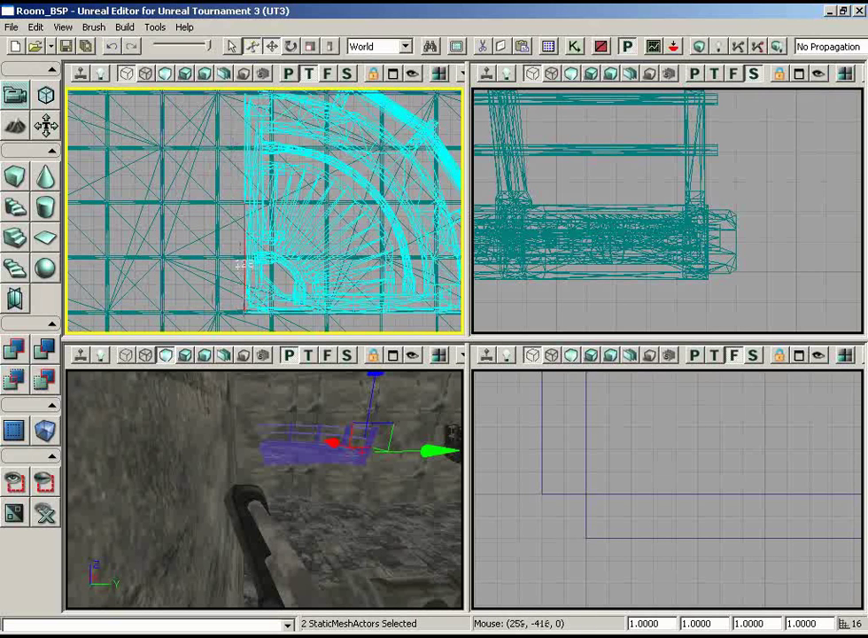
pyautogui.moveTo(199, 265); pyautogui.dragTo(212, 262)
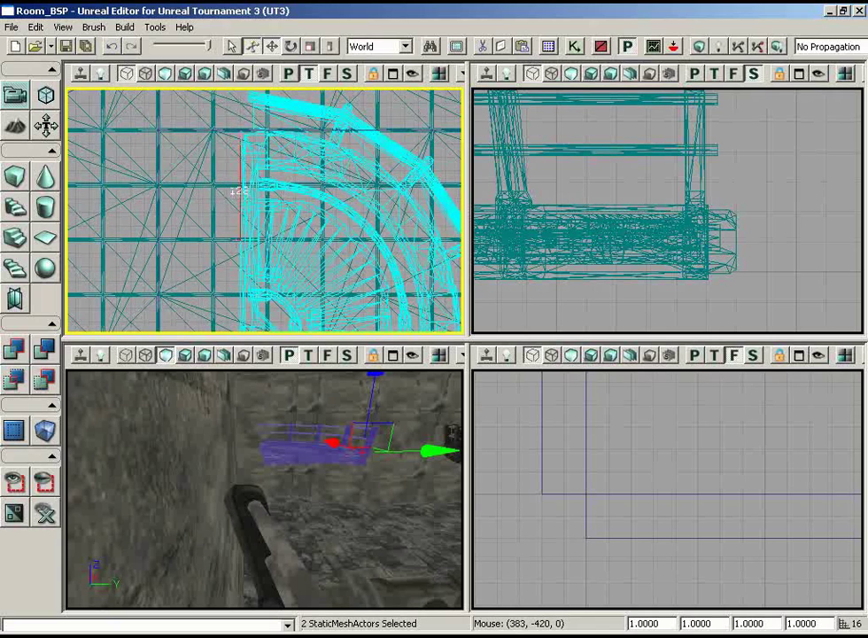
pyautogui.moveTo(234, 239); pyautogui.dragTo(223, 249)
pyautogui.scroll(-3, 222, 248)
pyautogui.scroll(7, 221, 249)
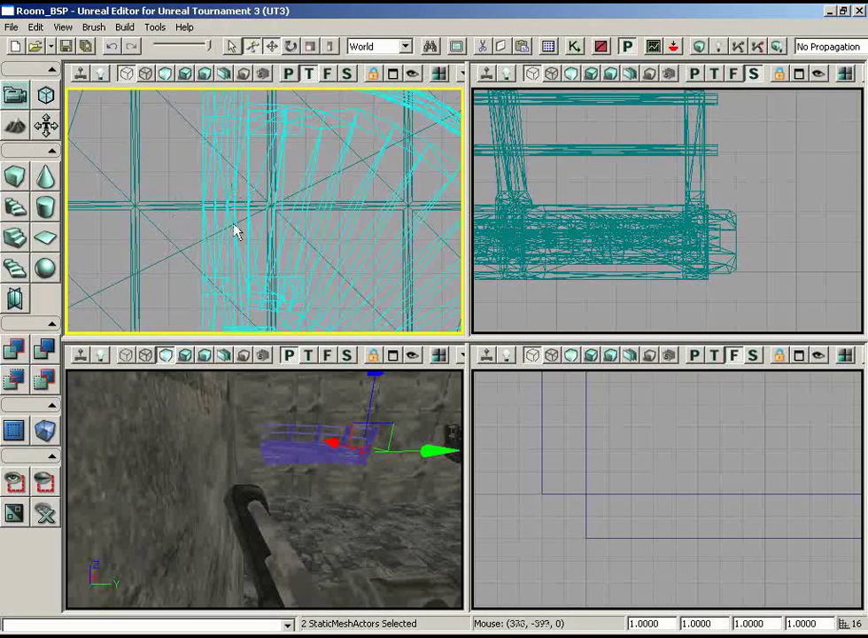
pyautogui.scroll(-5, 246, 123)
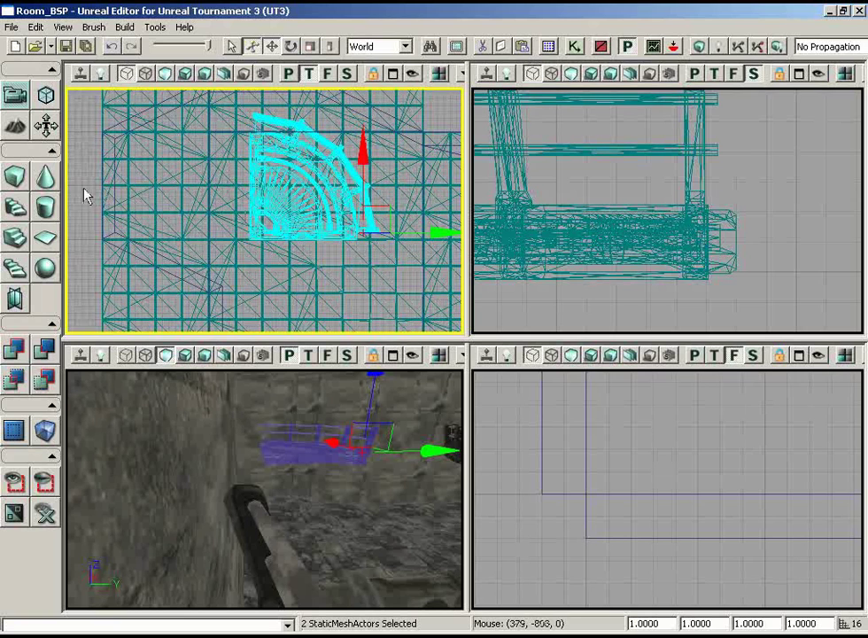
# - Inspect the placement of the walkpipe platforms around the room in the perspective and top views
pyautogui.moveTo(272, 473); pyautogui.dragTo(199, 477, button='right')
pyautogui.moveTo(199, 476); pyautogui.dragTo(326, 367)
pyautogui.moveTo(327, 369); pyautogui.dragTo(230, 452, button='right')
pyautogui.moveTo(230, 452); pyautogui.dragTo(210, 458)
pyautogui.moveTo(290, 131); pyautogui.dragTo(329, 184, button='right')
pyautogui.moveTo(257, 483); pyautogui.dragTo(463, 449, button='right')
pyautogui.moveTo(463, 448); pyautogui.dragTo(295, 426)
pyautogui.moveTo(302, 450); pyautogui.dragTo(226, 485)
pyautogui.moveTo(227, 470); pyautogui.dragTo(465, 424, button='right')
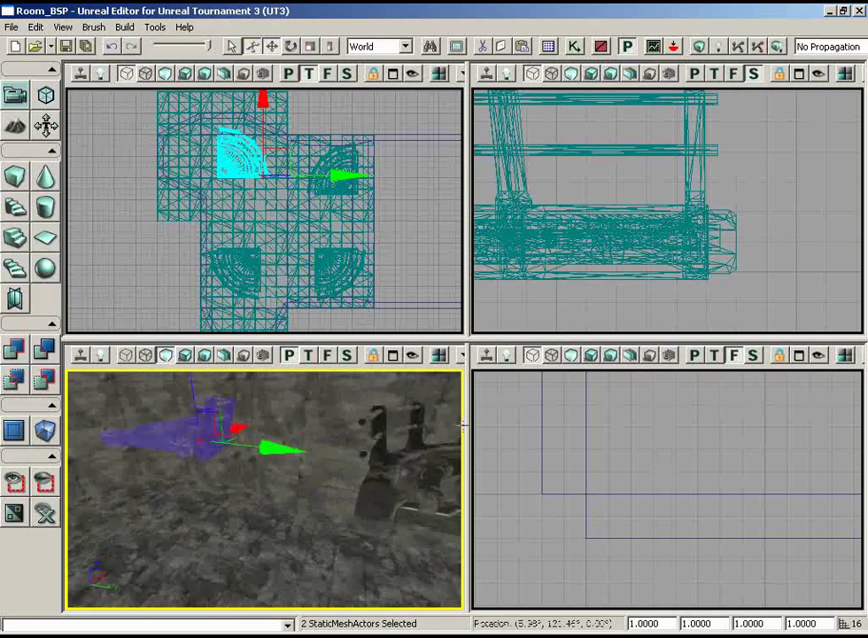
pyautogui.moveTo(354, 434); pyautogui.dragTo(313, 457)
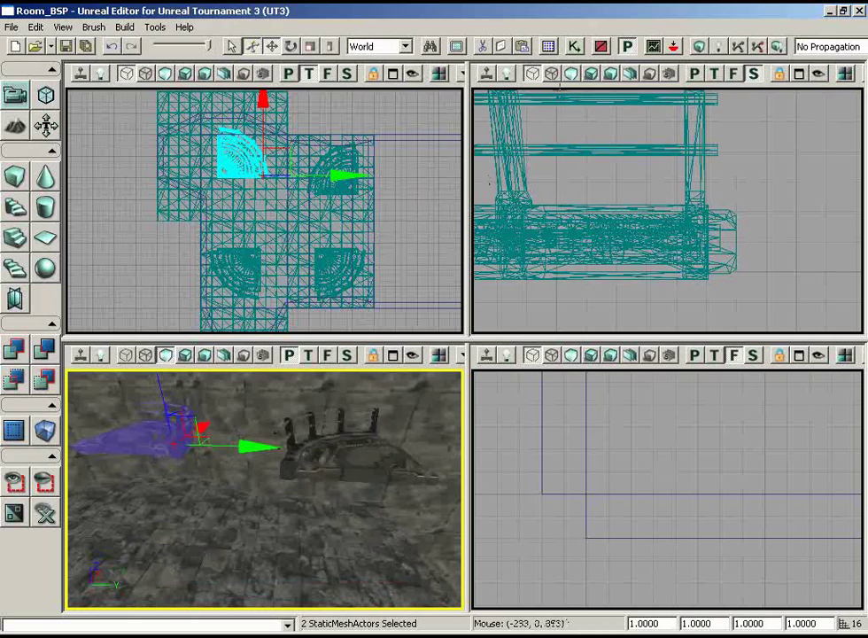
# - Choose the S_LT_Floors_SM_Walkpipe02 static mesh from the LT_Floors package in the Generic Browser
pyautogui.click(550, 47)
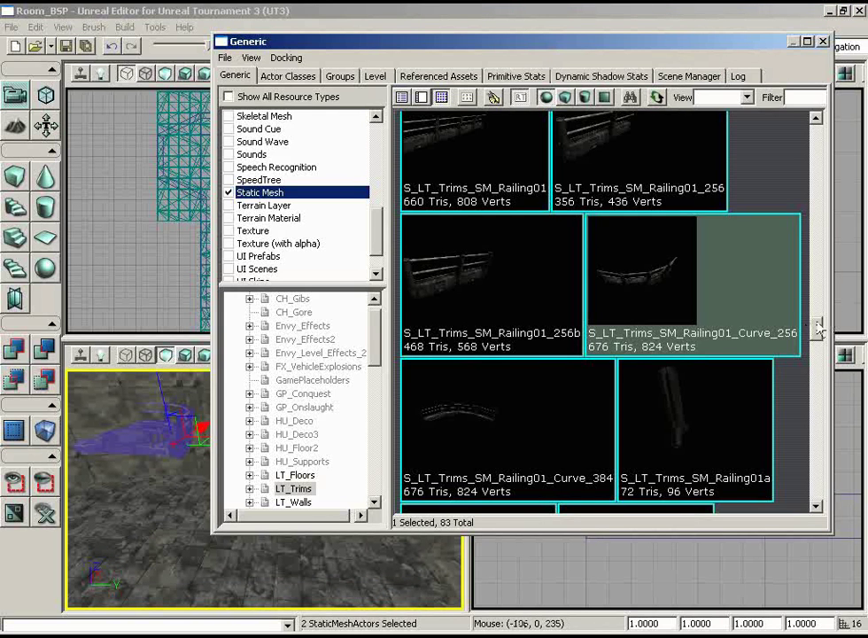
pyautogui.scroll(3, 819, 328)
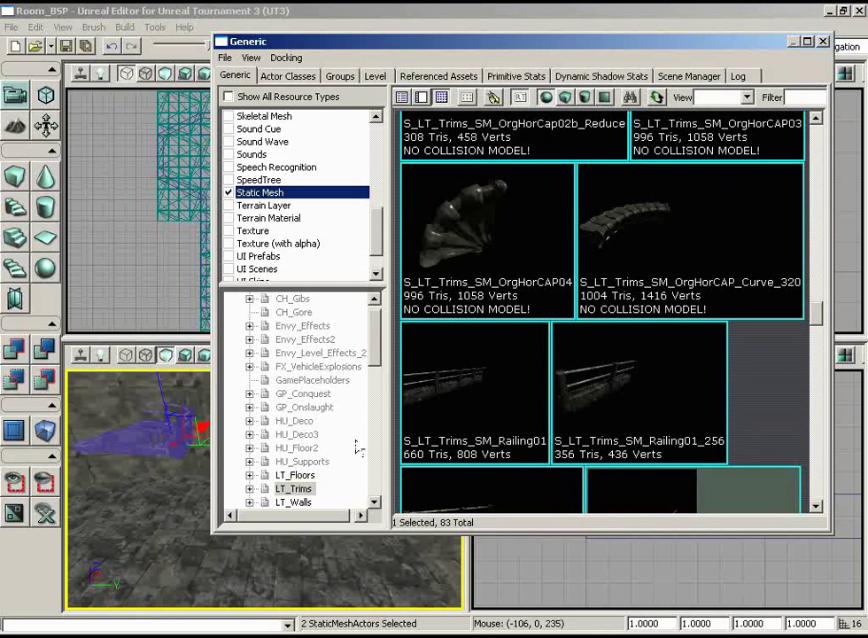
pyautogui.click(298, 476)
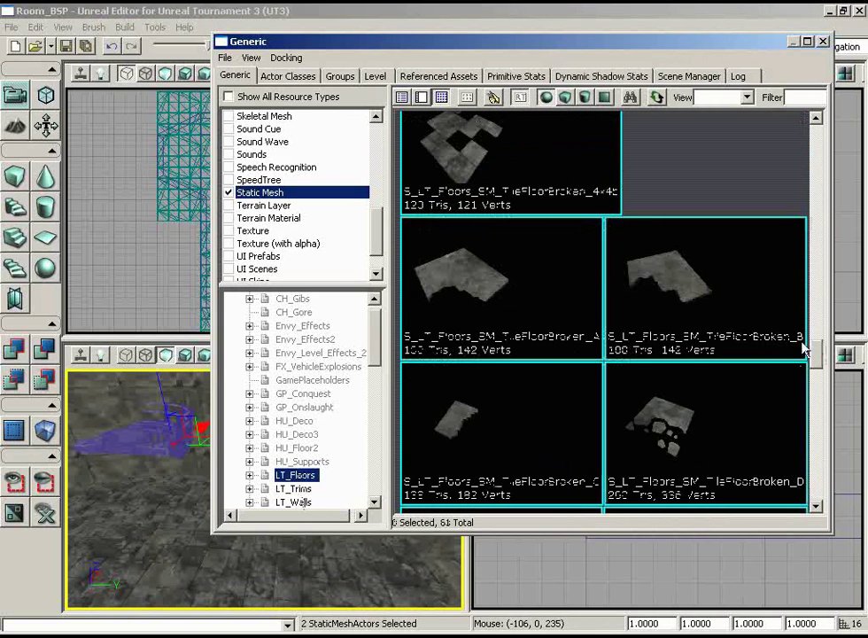
pyautogui.moveTo(804, 350); pyautogui.dragTo(800, 405)
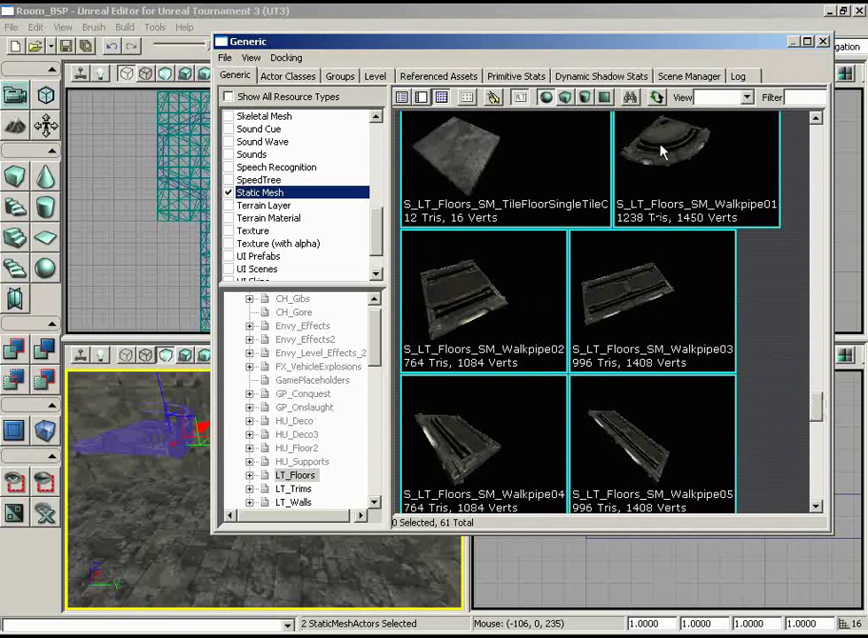
pyautogui.click(465, 298)
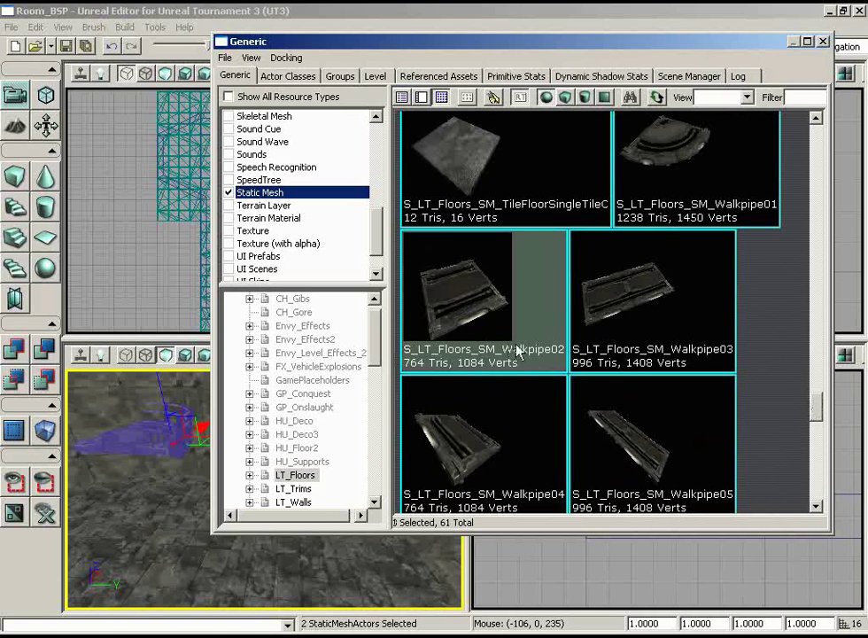
pyautogui.click(823, 42)
# - Add the Walkpipe02 static mesh to the level beside the original curved walkpipe
pyautogui.moveTo(192, 512); pyautogui.dragTo(158, 502, button='right')
pyautogui.moveTo(159, 503); pyautogui.dragTo(166, 532)
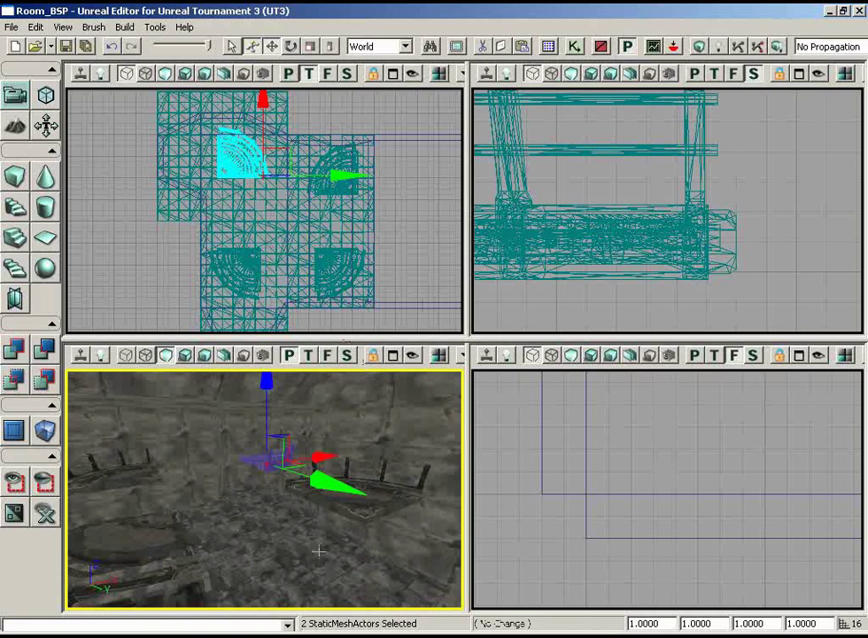
pyautogui.moveTo(319, 552)
pyautogui.mouseDown()
pyautogui.moveTo(171, 529)
pyautogui.moveTo(319, 554)
pyautogui.mouseUp()
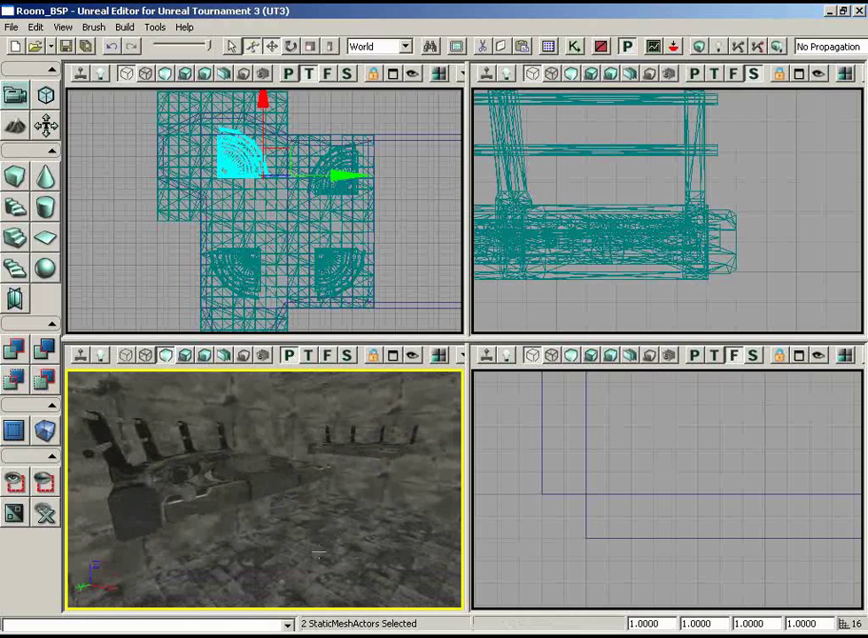
pyautogui.rightClick(228, 494)
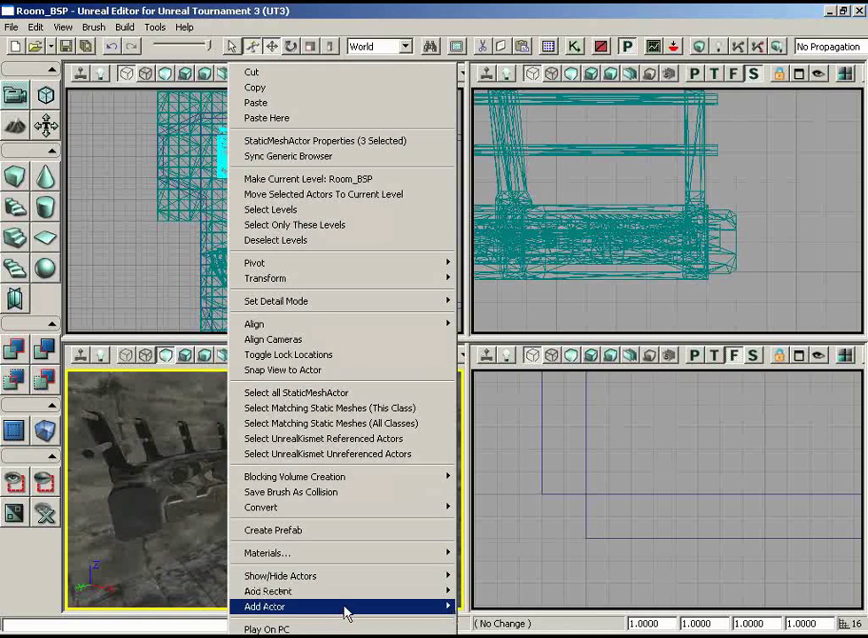
pyautogui.moveTo(394, 607)
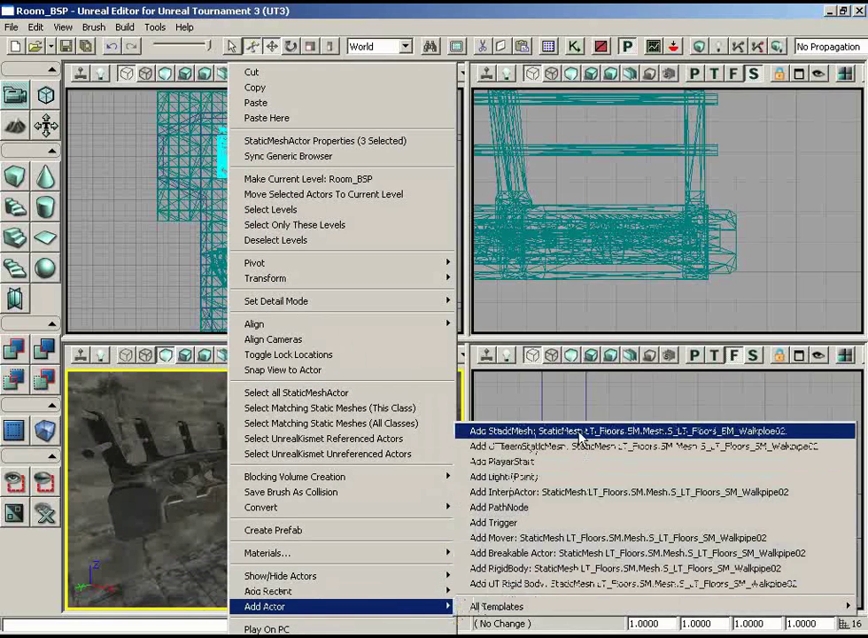
pyautogui.click(483, 431)
# - Move the new Walkpipe02 mesh along Y into the space between the two curved walkpipes, flush against the far one's straight edge
pyautogui.moveTo(576, 310); pyautogui.dragTo(524, 316)
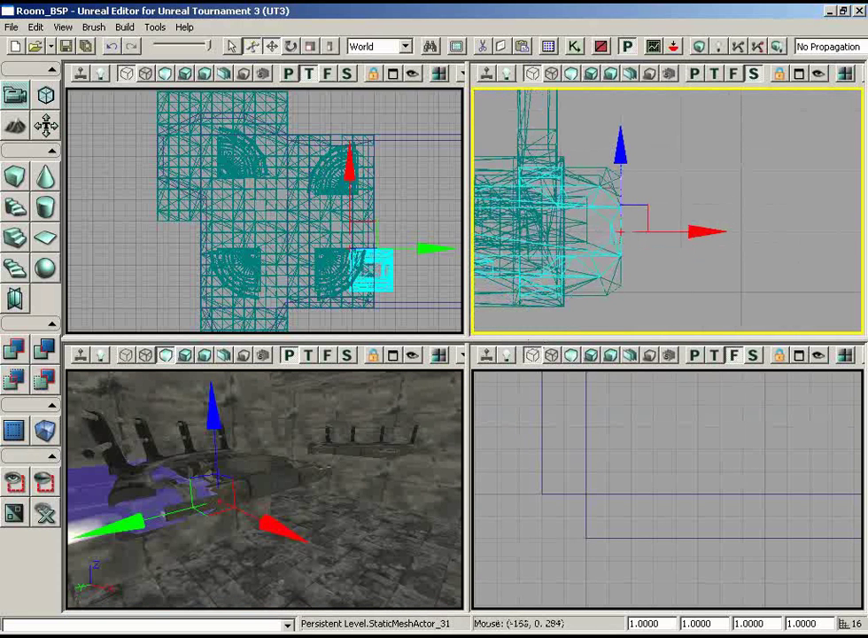
pyautogui.moveTo(158, 595); pyautogui.dragTo(97, 559)
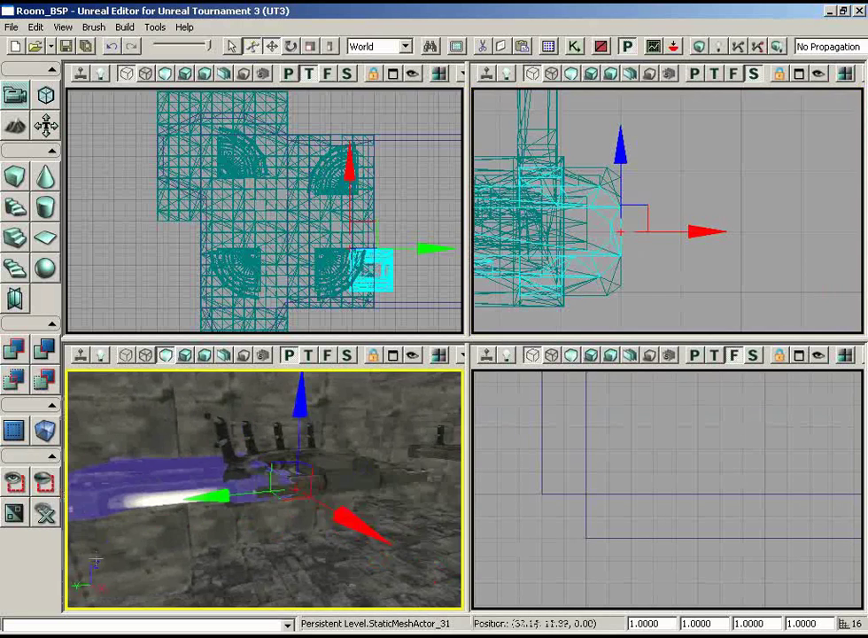
pyautogui.scroll(5, 437, 297)
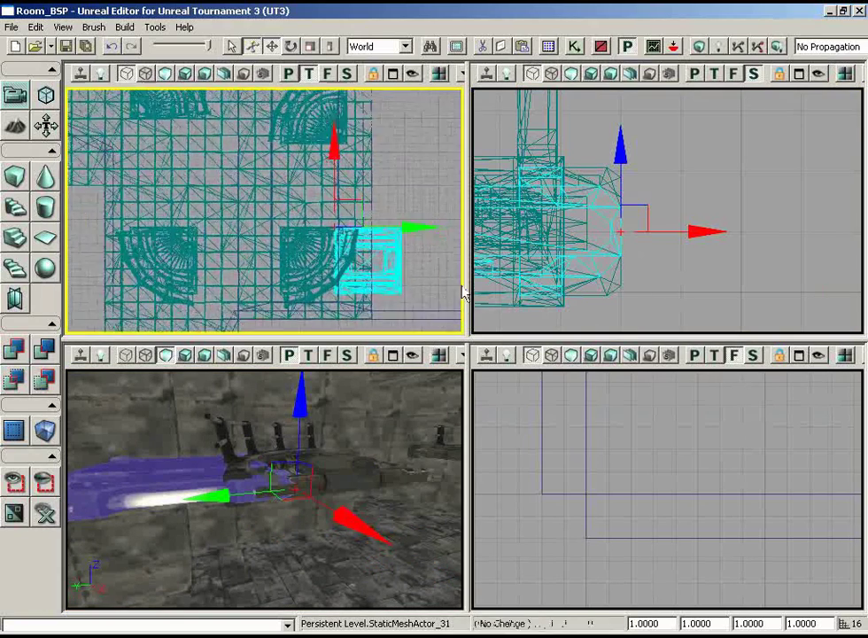
pyautogui.moveTo(411, 289); pyautogui.dragTo(403, 245, button='right')
pyautogui.scroll(2, 411, 289)
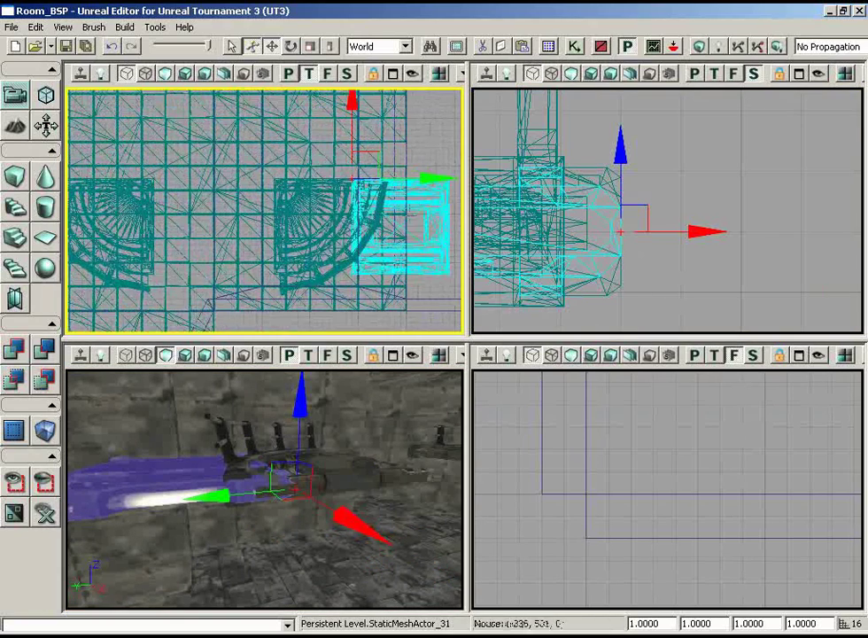
pyautogui.moveTo(253, 533); pyautogui.dragTo(400, 507)
pyautogui.moveTo(343, 518); pyautogui.dragTo(290, 489)
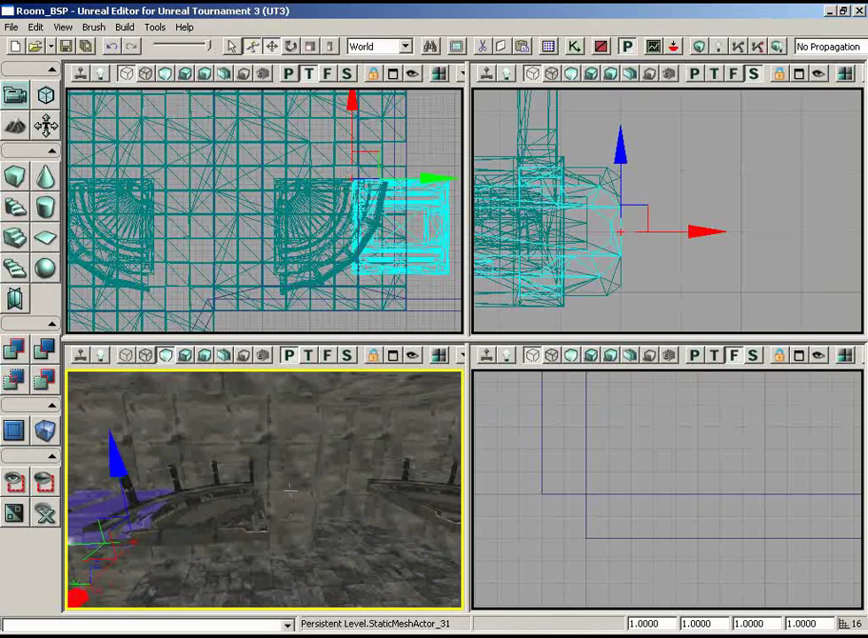
pyautogui.moveTo(411, 177)
pyautogui.mouseDown()
pyautogui.moveTo(310, 176)
pyautogui.moveTo(420, 173)
pyautogui.moveTo(89, 162)
pyautogui.mouseUp()
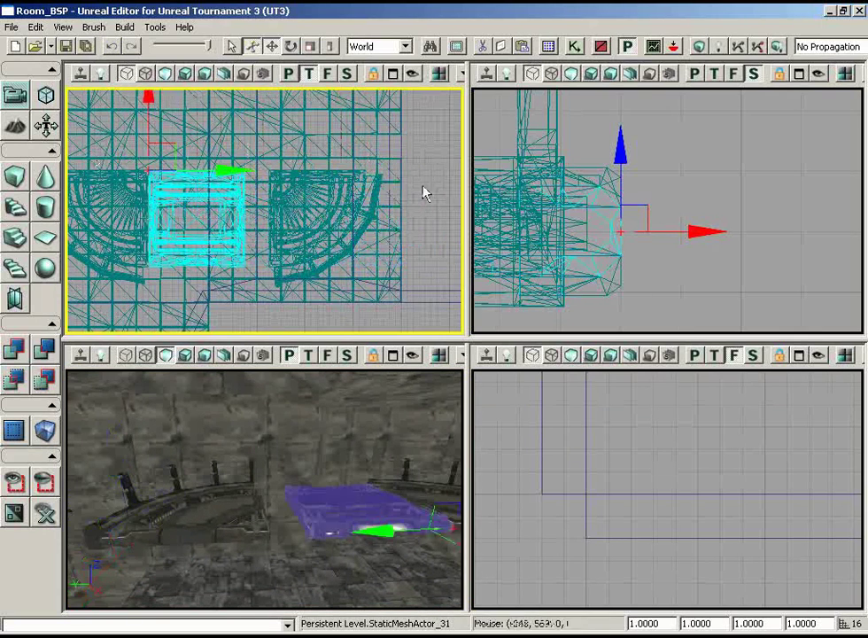
# - Inspect the seam where the straight Walkpipe02 piece meets the adjoining curved walkpipe in the perspective and top views
pyautogui.moveTo(411, 530)
pyautogui.mouseDown()
pyautogui.moveTo(463, 537)
pyautogui.moveTo(436, 395)
pyautogui.moveTo(453, 435)
pyautogui.moveTo(397, 366)
pyautogui.moveTo(461, 447)
pyautogui.moveTo(431, 433)
pyautogui.moveTo(432, 477)
pyautogui.moveTo(427, 461)
pyautogui.mouseUp()
pyautogui.moveTo(351, 273); pyautogui.dragTo(266, 260)
pyautogui.scroll(3, 229, 247)
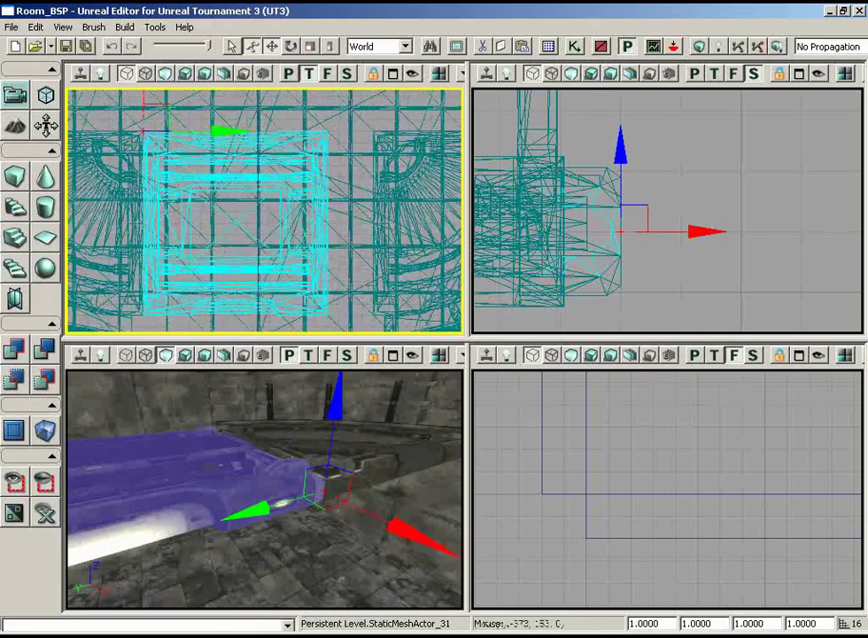
pyautogui.moveTo(329, 522); pyautogui.dragTo(266, 496)
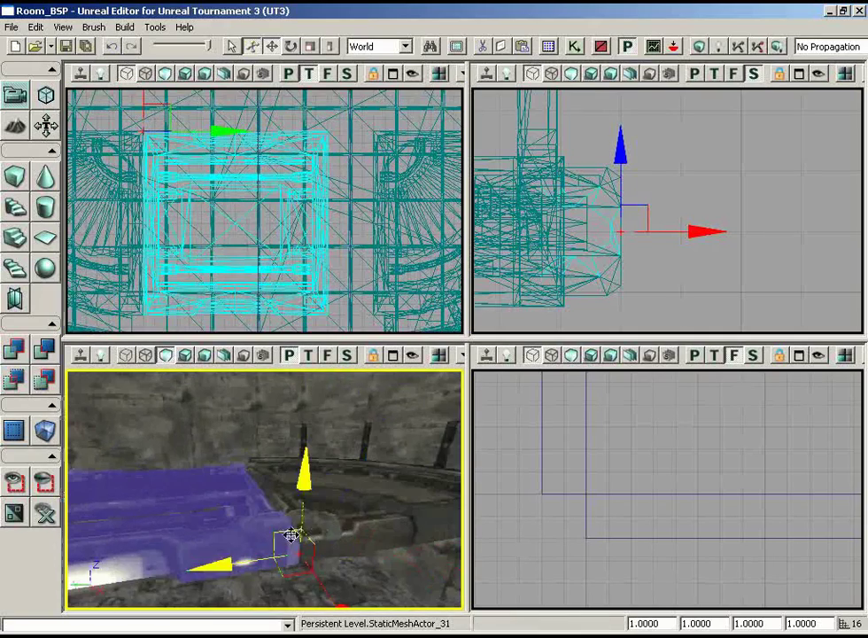
pyautogui.moveTo(224, 270); pyautogui.dragTo(93, 183)
pyautogui.scroll(4, 157, 213)
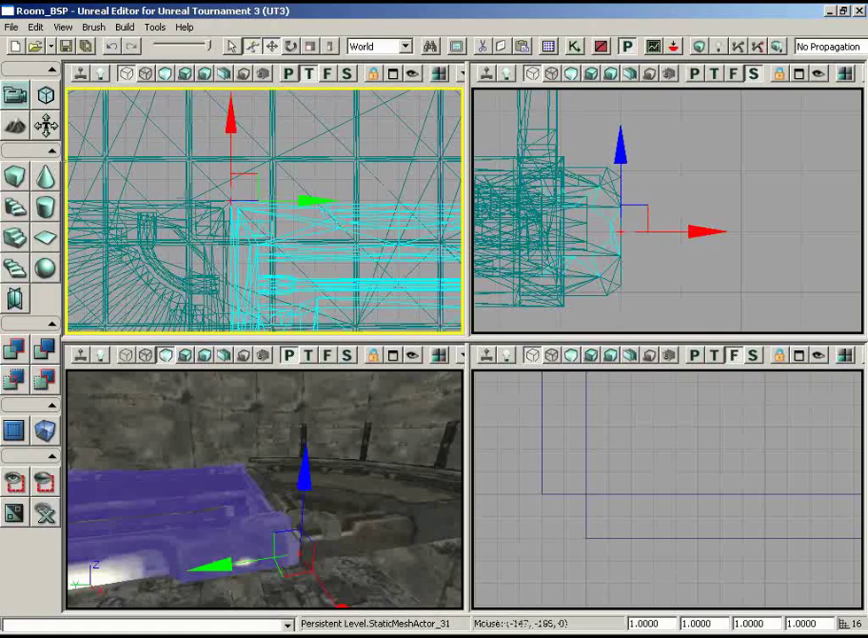
# - Examine the gap between the Walkpipe02 piece's free end and the opposite curved walkpipe in both views
pyautogui.moveTo(224, 210); pyautogui.dragTo(357, 174)
pyautogui.scroll(-4, 178, 169)
pyautogui.scroll(4, 357, 174)
pyautogui.scroll(-4, 358, 174)
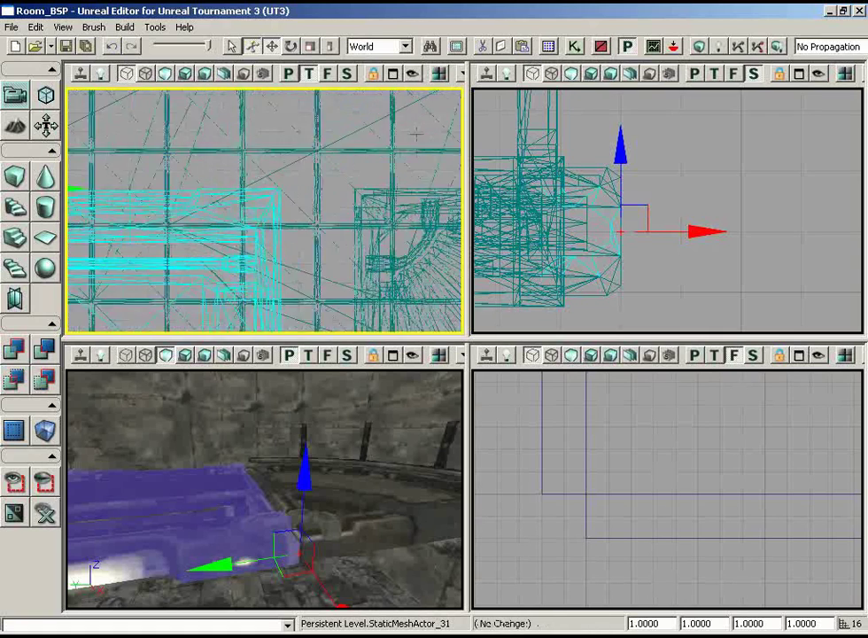
pyautogui.moveTo(301, 468); pyautogui.dragTo(145, 483, button='right')
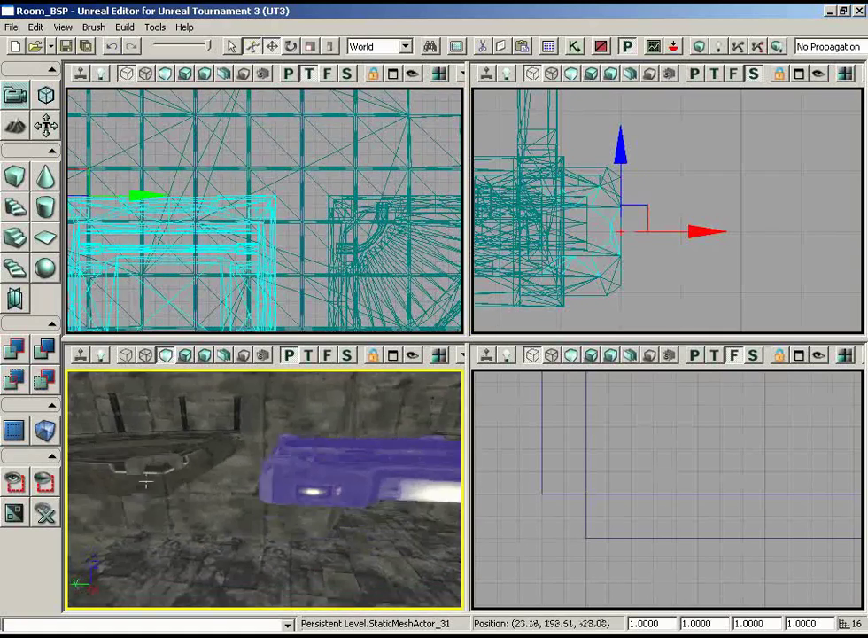
pyautogui.moveTo(391, 501)
pyautogui.mouseDown(button='right')
pyautogui.moveTo(381, 505)
pyautogui.moveTo(406, 493)
pyautogui.mouseUp(button='right')
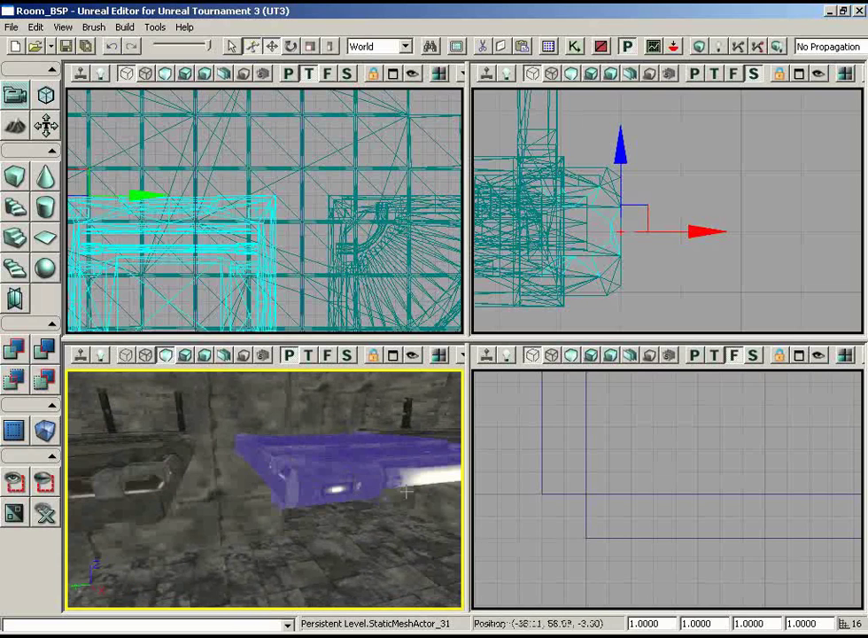
pyautogui.scroll(-3, 310, 316)
pyautogui.moveTo(317, 248); pyautogui.dragTo(285, 319)
pyautogui.moveTo(287, 406); pyautogui.dragTo(327, 461)
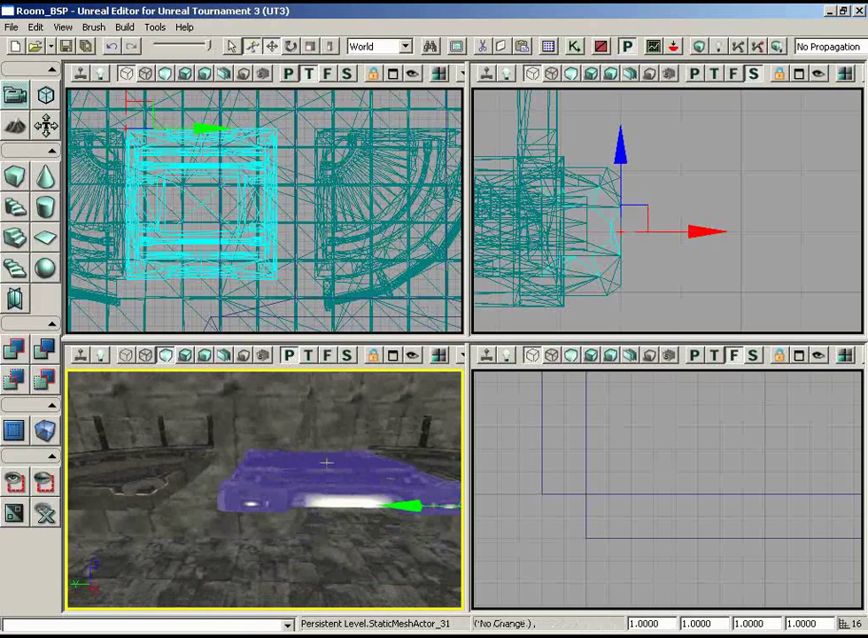
# - Try DrawScale3D Y values of 1.5 and 1.1 on the Walkpipe02 piece, and reset the scale to 1.0
pyautogui.doubleClick(776, 621)
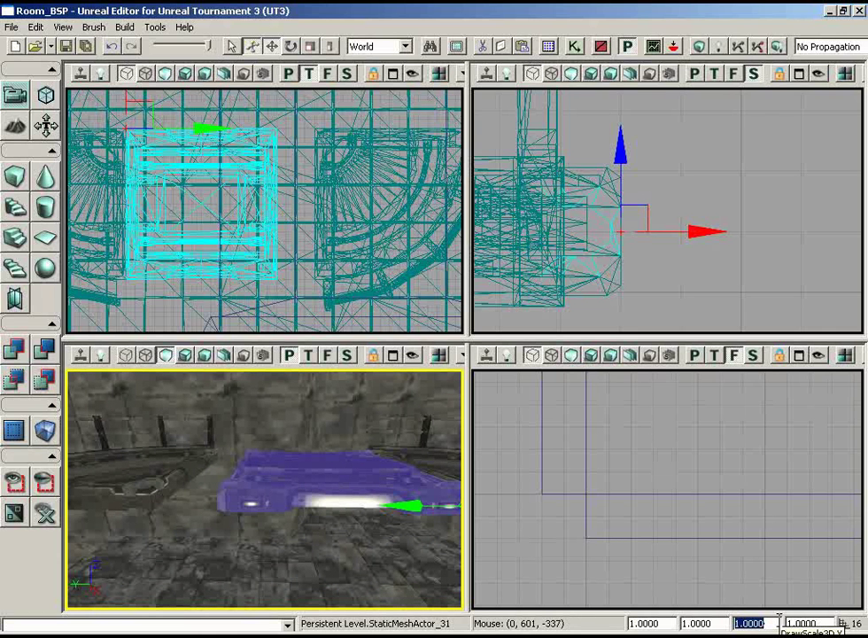
pyautogui.press('Return')
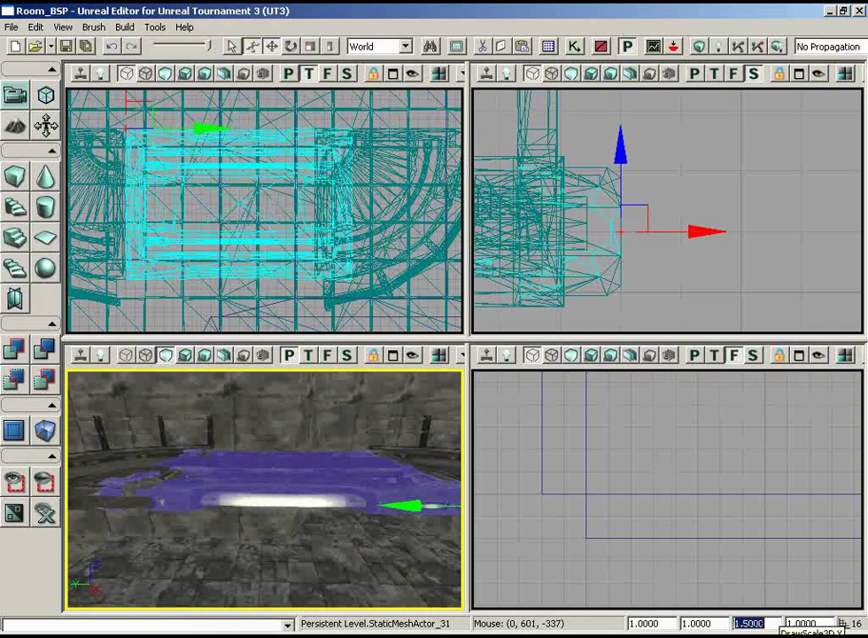
pyautogui.moveTo(293, 487); pyautogui.dragTo(360, 437)
pyautogui.moveTo(268, 514); pyautogui.dragTo(275, 499)
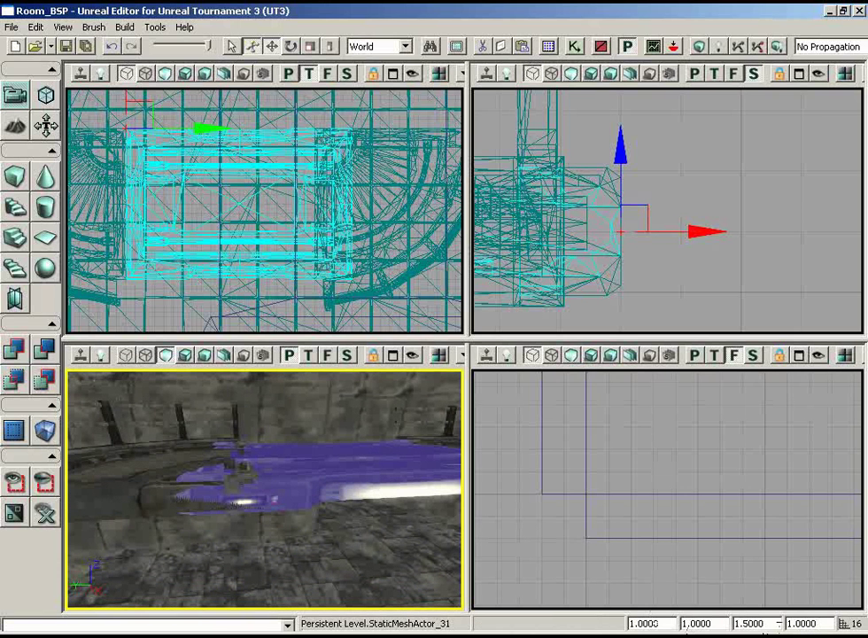
pyautogui.press('Return')
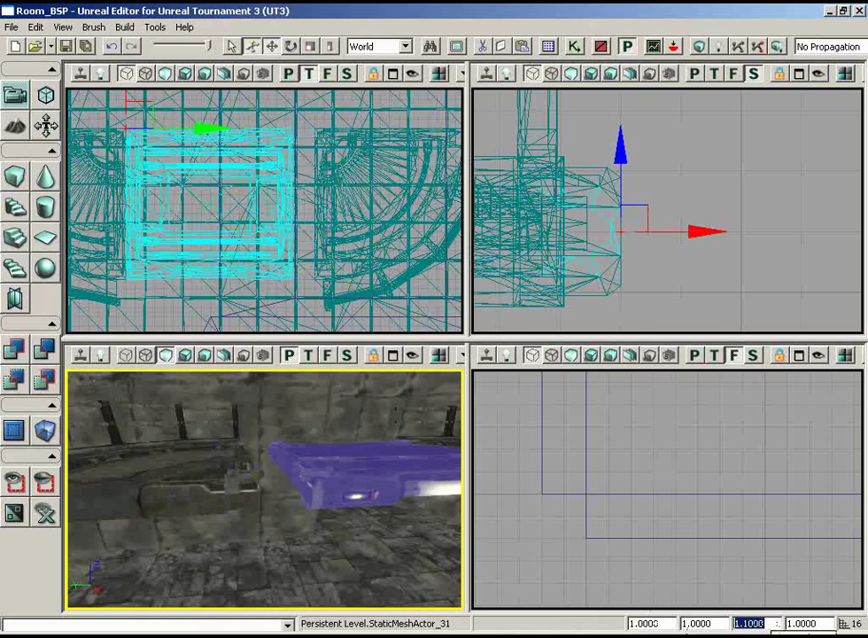
pyautogui.moveTo(356, 509); pyautogui.dragTo(349, 479)
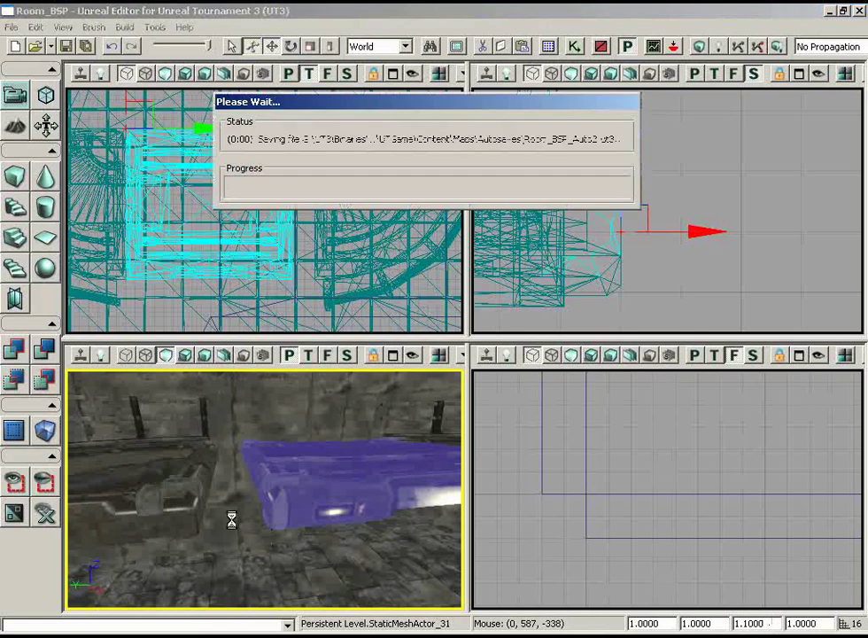
pyautogui.moveTo(235, 513); pyautogui.dragTo(283, 474)
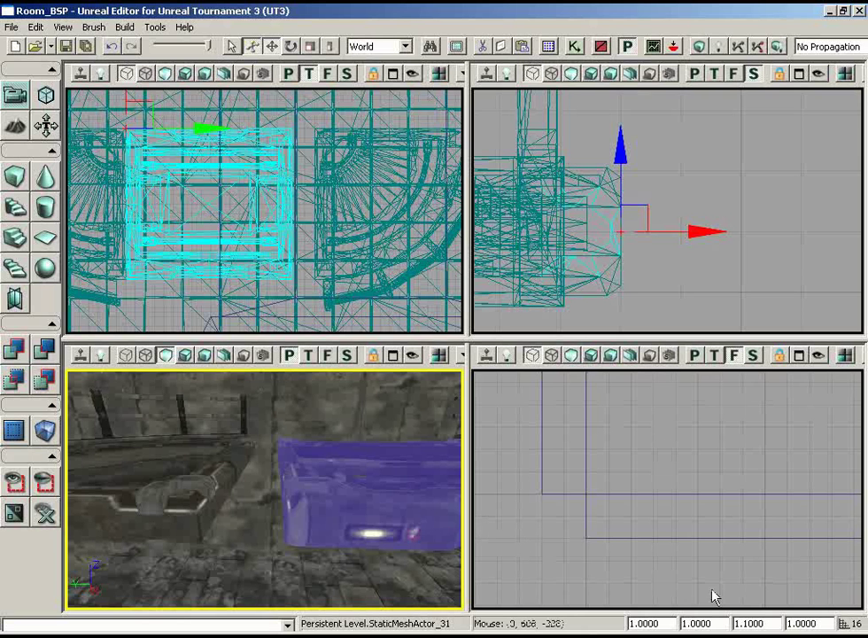
pyautogui.click(770, 626)
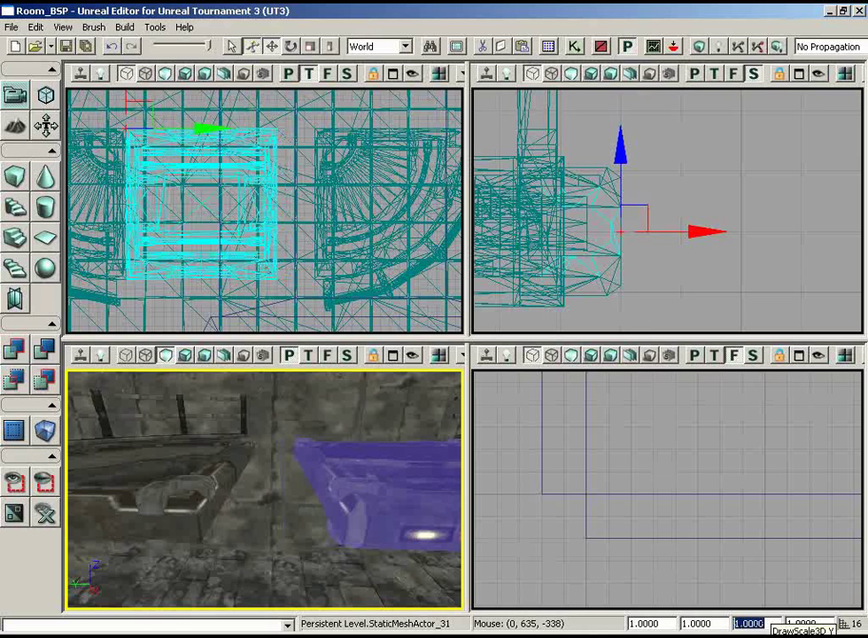
# - Measure the Walkpipe02 piece's length in the top view and check the remaining gap to the curved walkpipe
pyautogui.scroll(4, 214, 221)
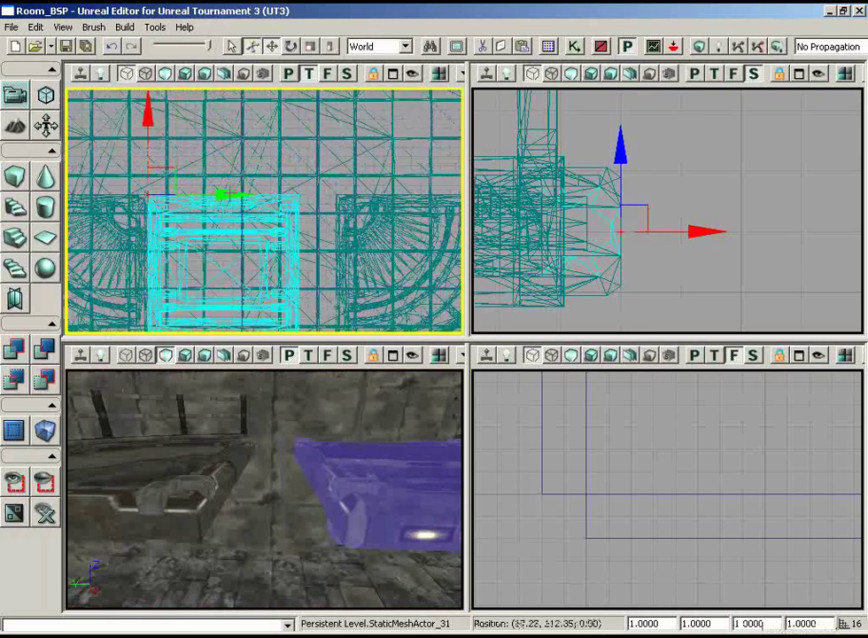
pyautogui.moveTo(232, 483)
pyautogui.mouseDown()
pyautogui.moveTo(240, 498)
pyautogui.moveTo(241, 469)
pyautogui.mouseUp()
pyautogui.moveTo(221, 177); pyautogui.dragTo(292, 177)
pyautogui.scroll(3, 293, 177)
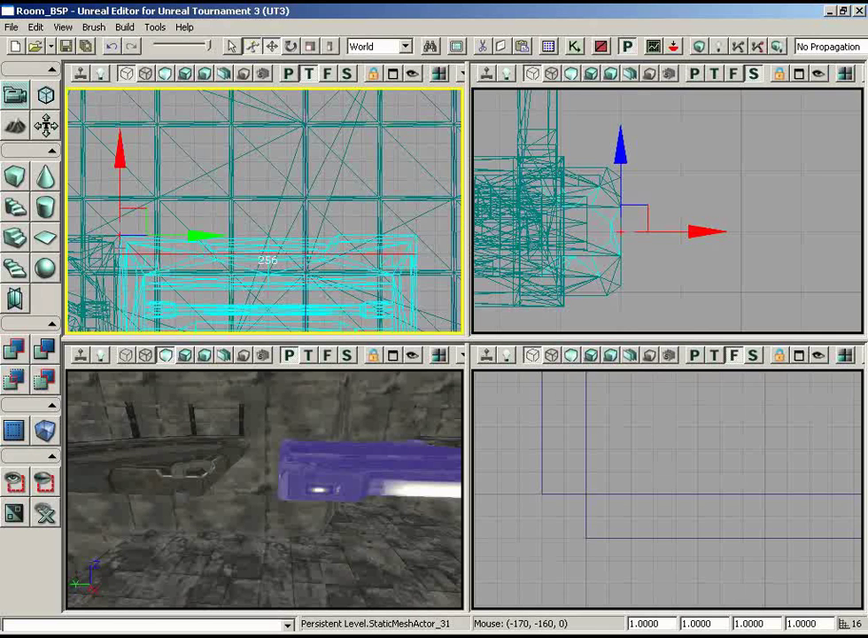
pyautogui.moveTo(292, 282); pyautogui.dragTo(266, 245)
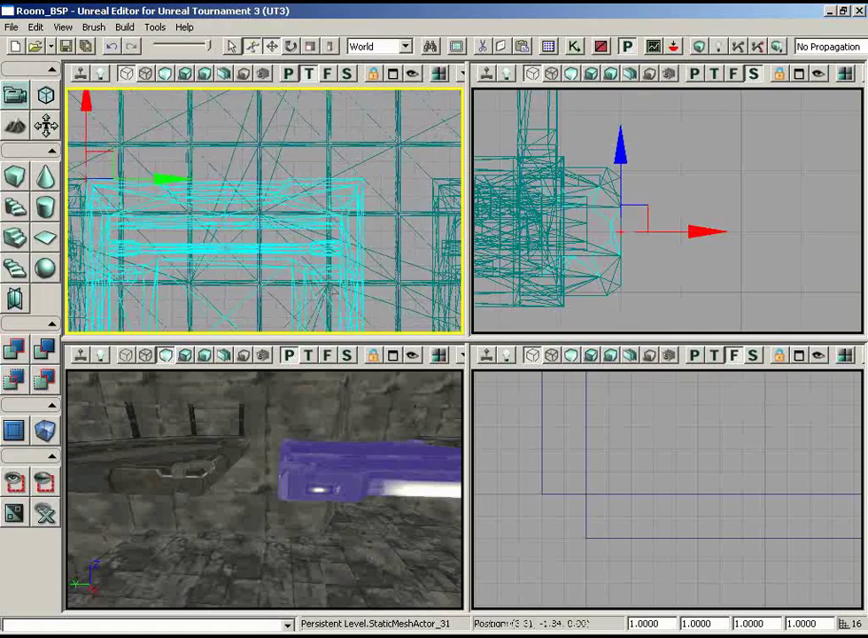
pyautogui.scroll(-2, 429, 248)
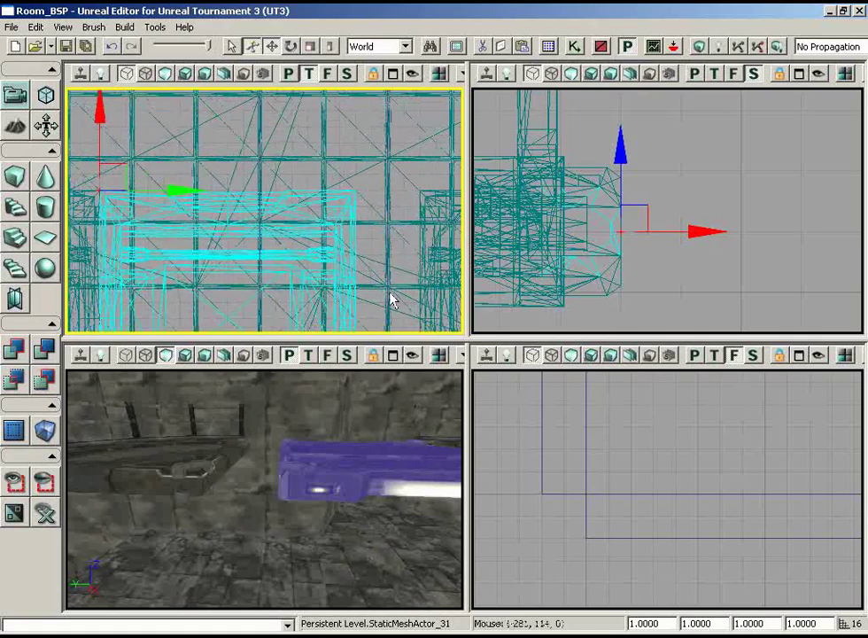
pyautogui.moveTo(429, 248); pyautogui.dragTo(429, 226)
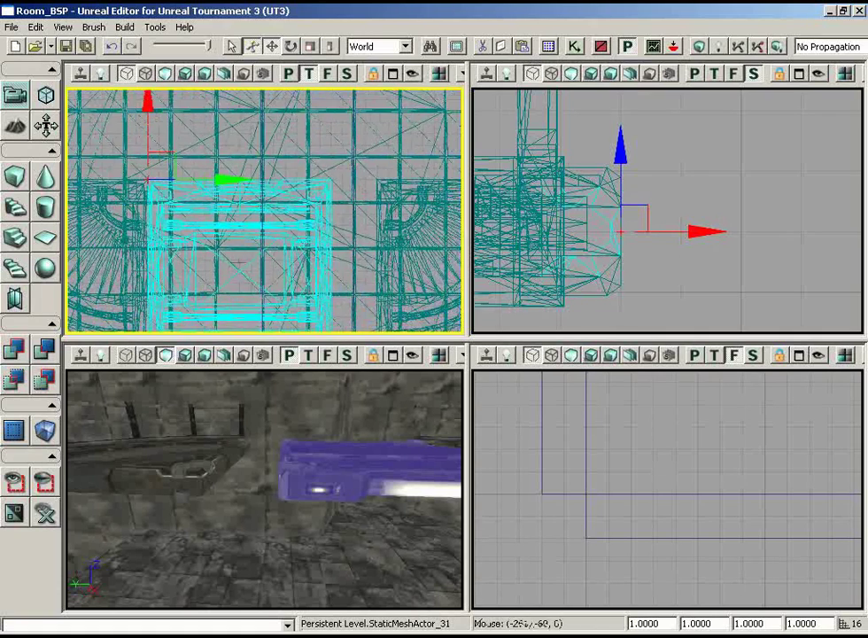
pyautogui.moveTo(260, 460); pyautogui.dragTo(286, 373)
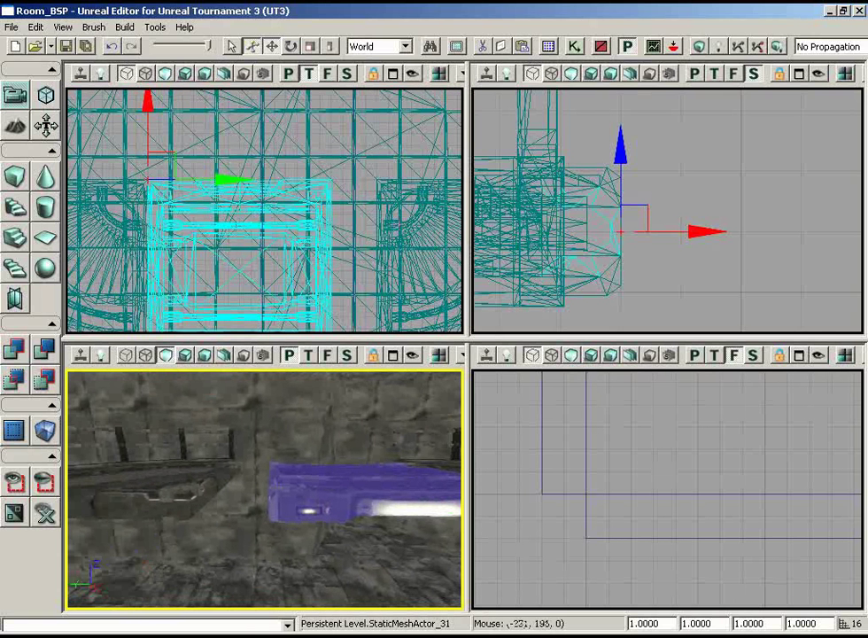
pyautogui.moveTo(240, 425); pyautogui.dragTo(275, 469)
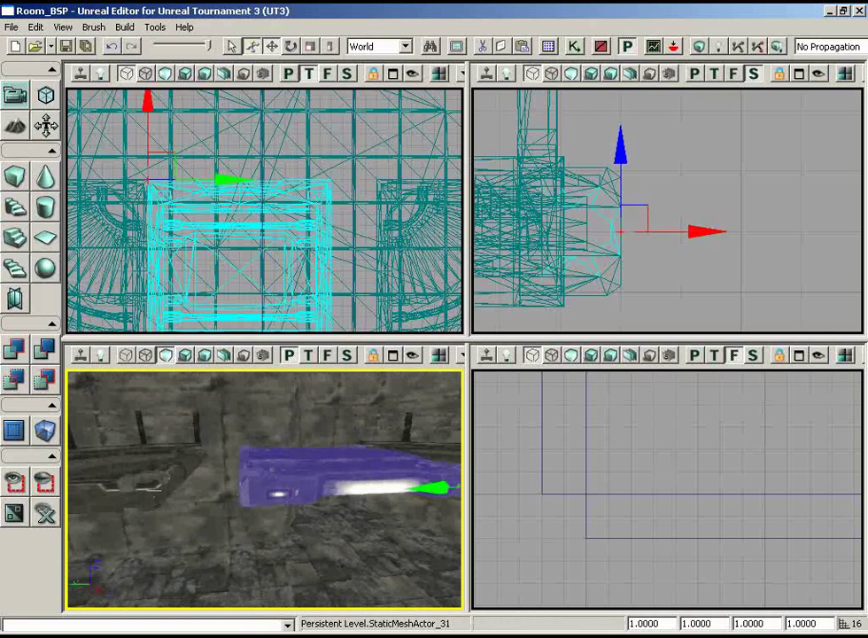
# - Add both neighbouring curved walkpipes to the selection with the straight piece, and hide all unselected actors
pyautogui.keyDown('ctrl'); pyautogui.click(154, 488); pyautogui.keyUp('ctrl')
pyautogui.moveTo(154, 488); pyautogui.dragTo(266, 478, button='right')
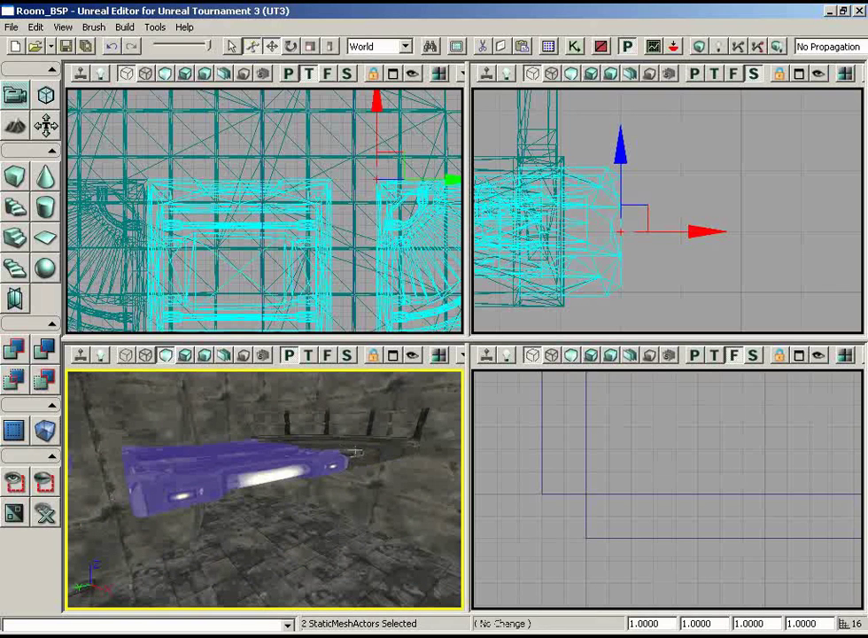
pyautogui.keyDown('ctrl'); pyautogui.click(308, 451); pyautogui.keyUp('ctrl')
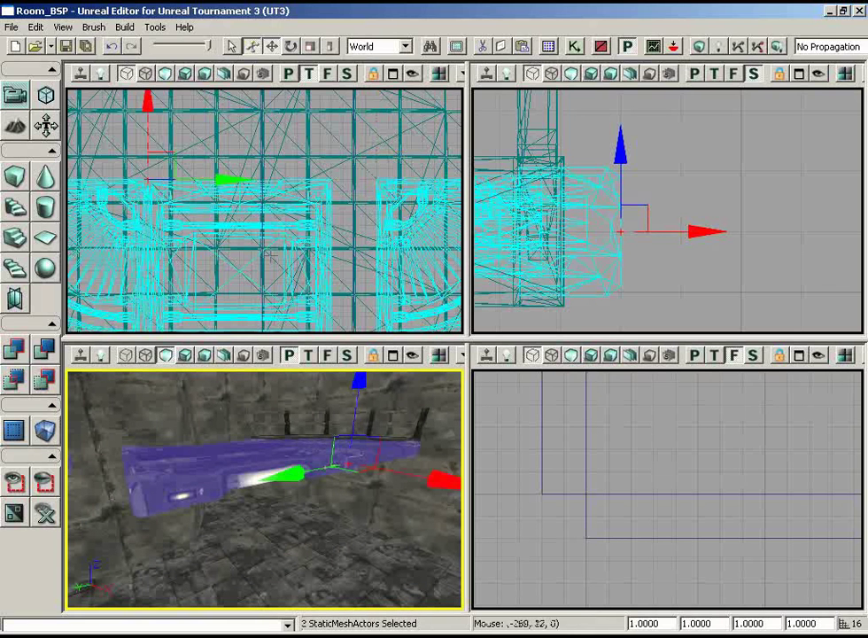
pyautogui.click(14, 481)
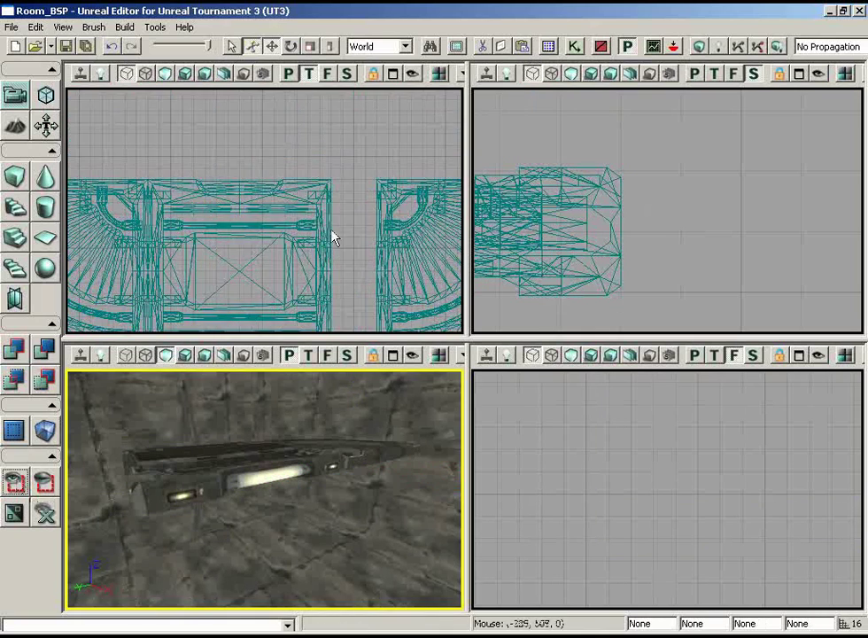
# - Measure the full span between the two curved walkpipes, and switch to Calculator to divide it by the straight piece's length
pyautogui.moveTo(335, 238); pyautogui.dragTo(302, 179)
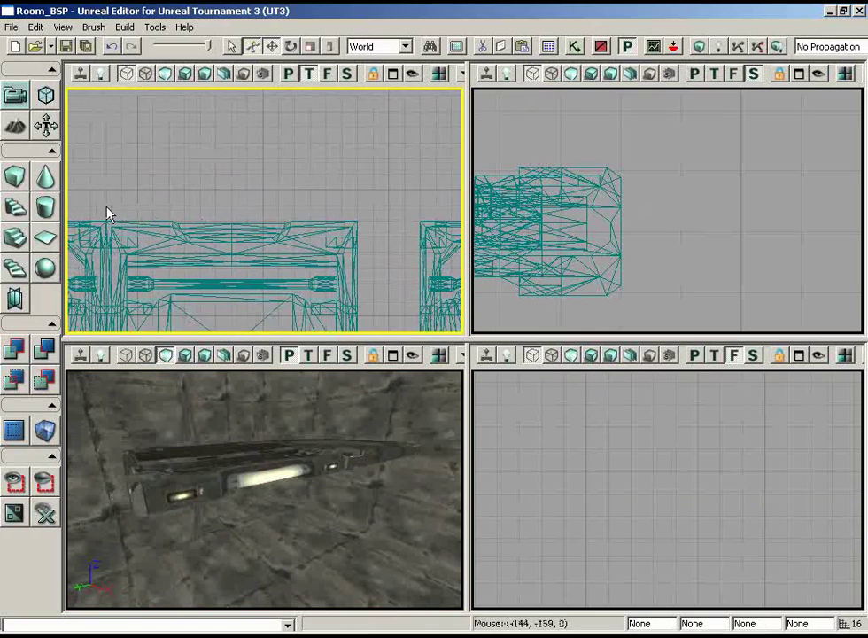
pyautogui.moveTo(106, 207); pyautogui.dragTo(464, 191, button='middle')
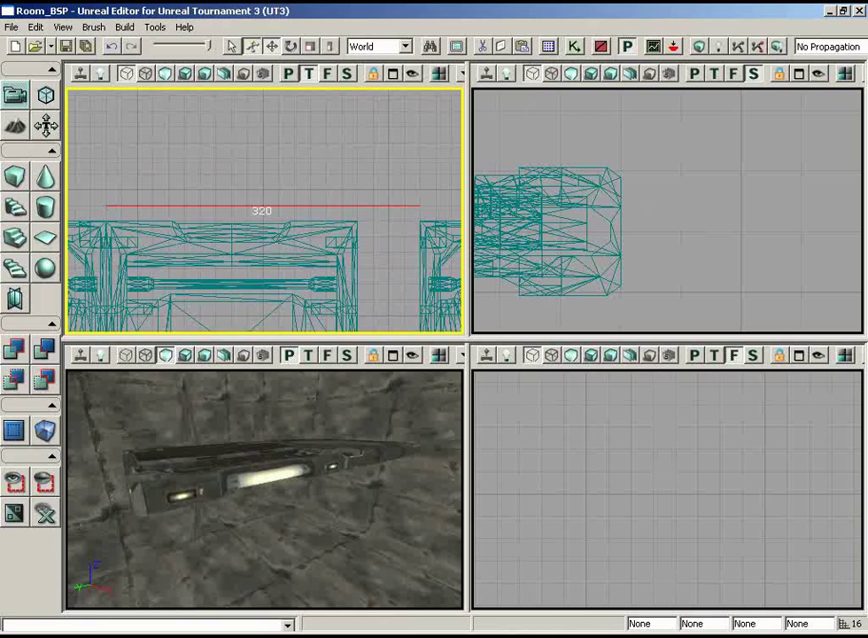
pyautogui.click(182, 637)
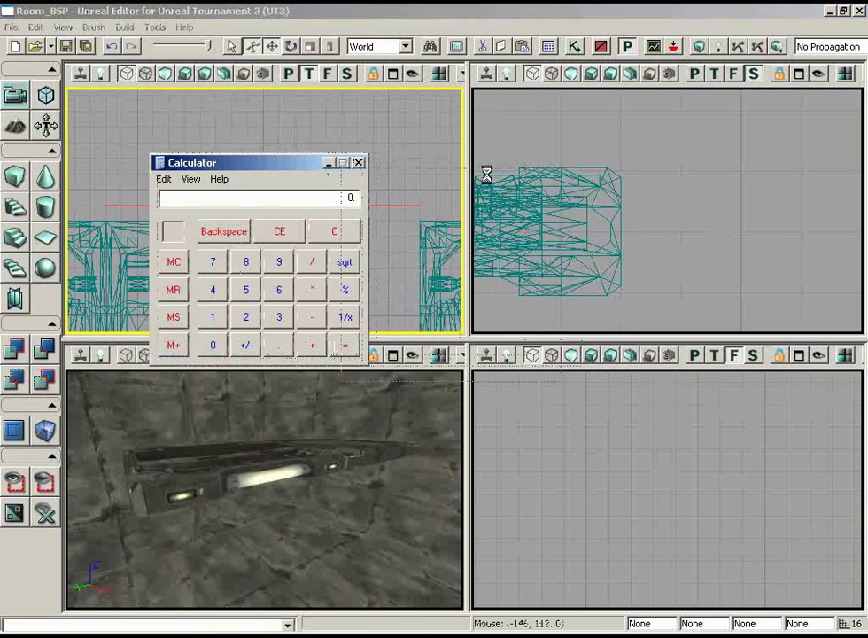
pyautogui.moveTo(294, 168); pyautogui.dragTo(462, 197)
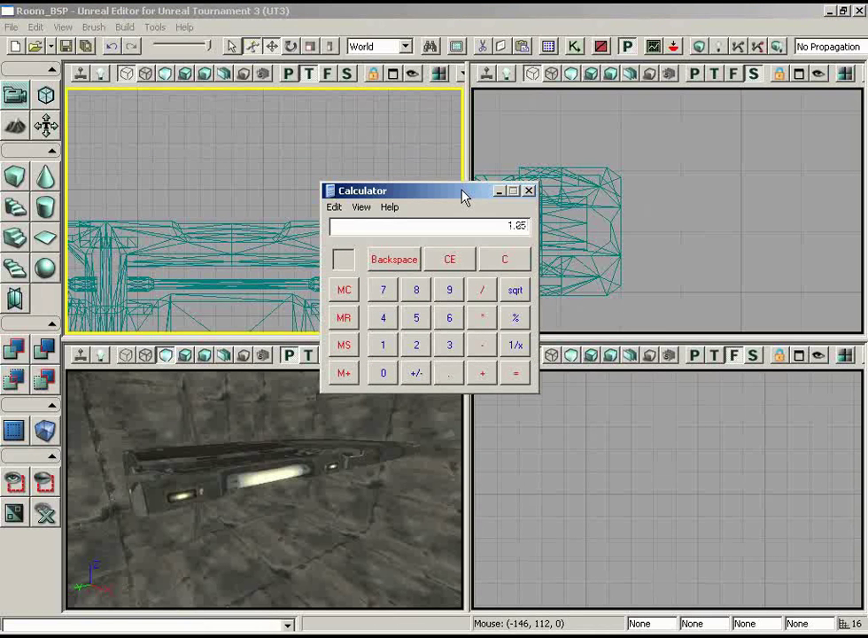
pyautogui.moveTo(498, 189); pyautogui.dragTo(573, 270)
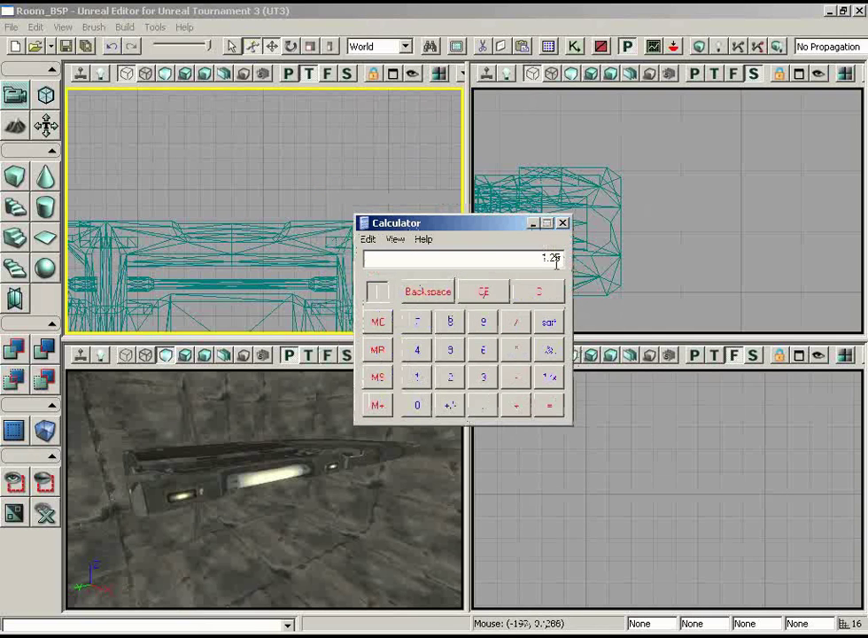
# - Switch back to Unreal Editor and set the straight Walkpipe02 piece's DrawScale3D Y to 1.25
pyautogui.click(509, 6)
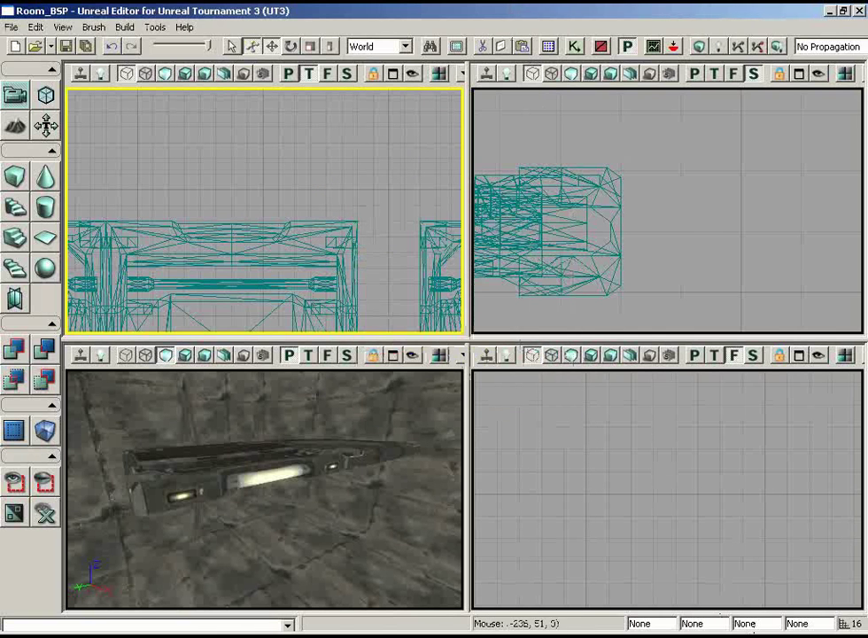
pyautogui.click(310, 264)
pyautogui.click(775, 623)
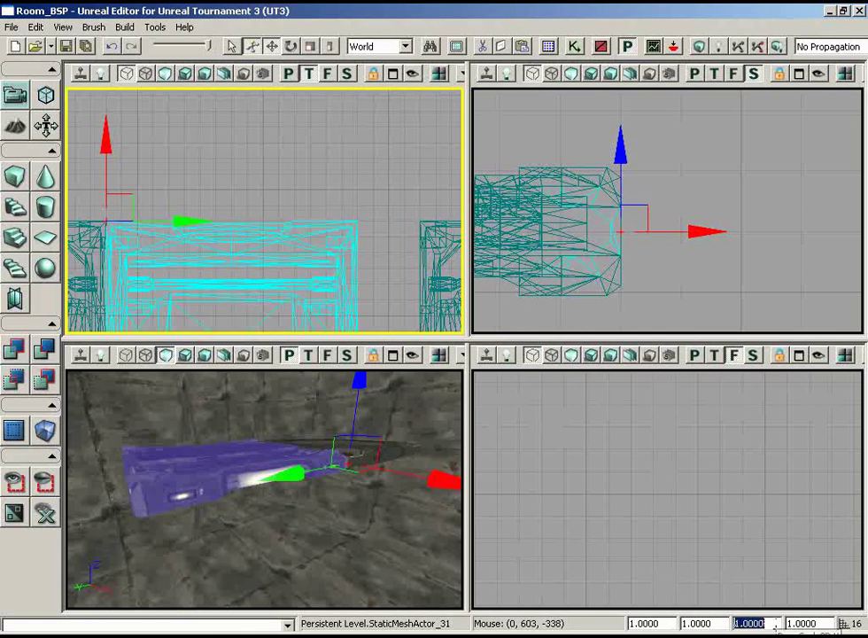
pyautogui.write('-1.2')
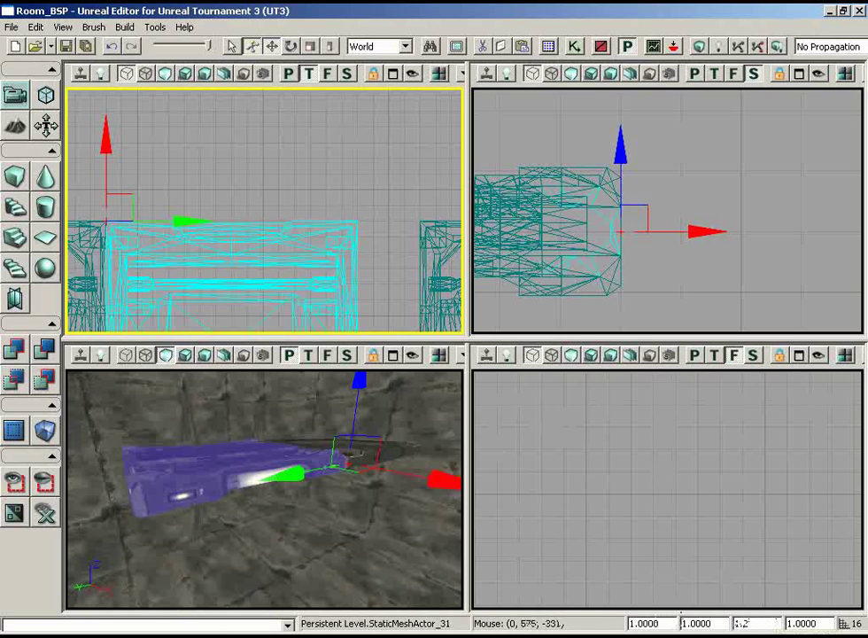
pyautogui.press('Return')
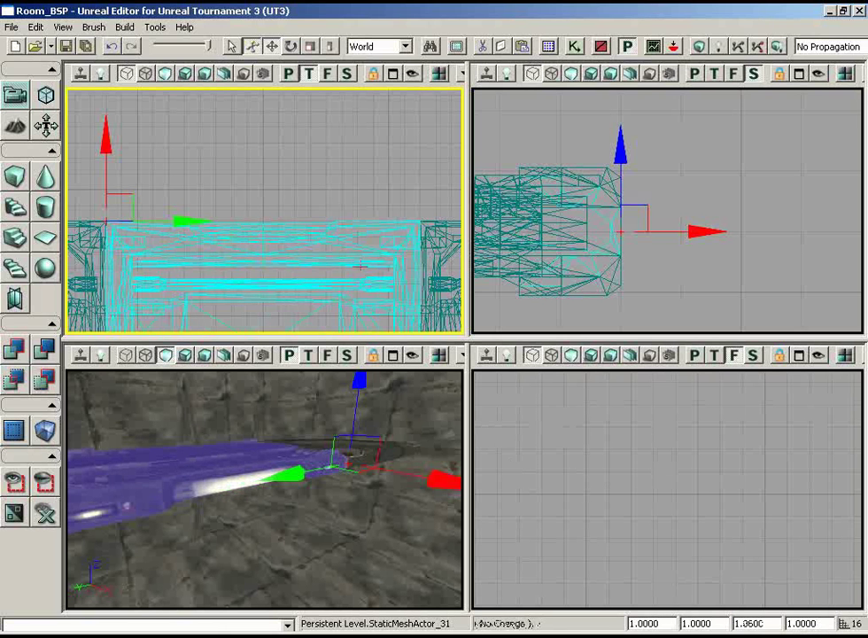
# - Inspect both joints between the straight piece and the curved walkpipes in the top and perspective views
pyautogui.moveTo(416, 253); pyautogui.dragTo(284, 241, button='right')
pyautogui.scroll(5, 301, 239)
pyautogui.moveTo(394, 239); pyautogui.dragTo(326, 239, button='right')
pyautogui.scroll(5, 301, 204)
pyautogui.scroll(2, 266, 213)
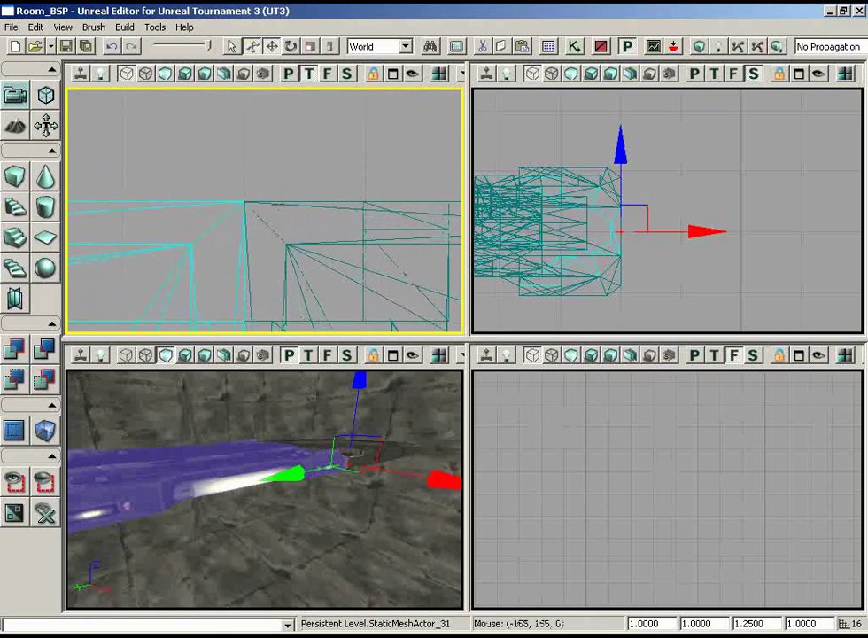
pyautogui.moveTo(259, 502); pyautogui.dragTo(177, 425)
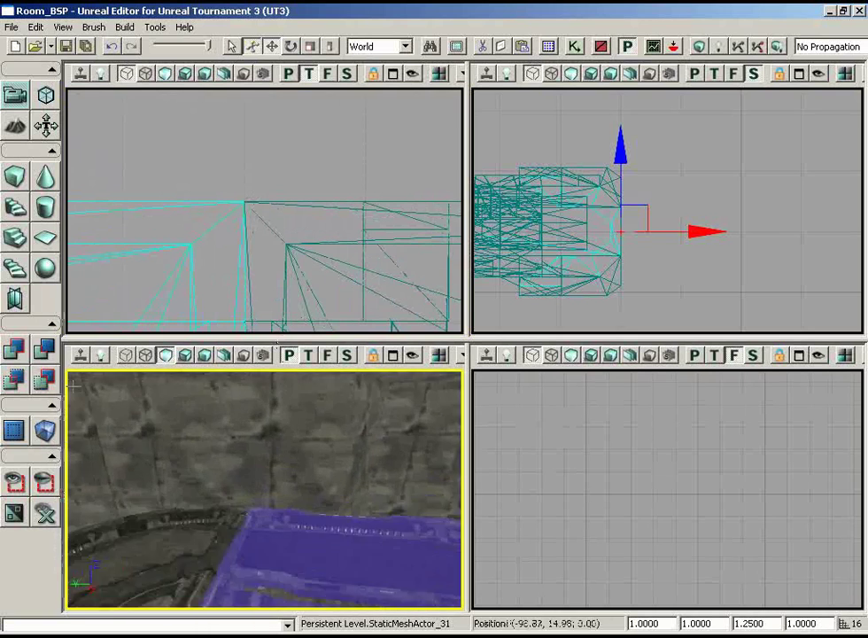
pyautogui.moveTo(178, 425); pyautogui.dragTo(150, 434, button='right')
pyautogui.moveTo(150, 434); pyautogui.dragTo(84, 452)
pyautogui.moveTo(245, 224); pyautogui.dragTo(190, 188)
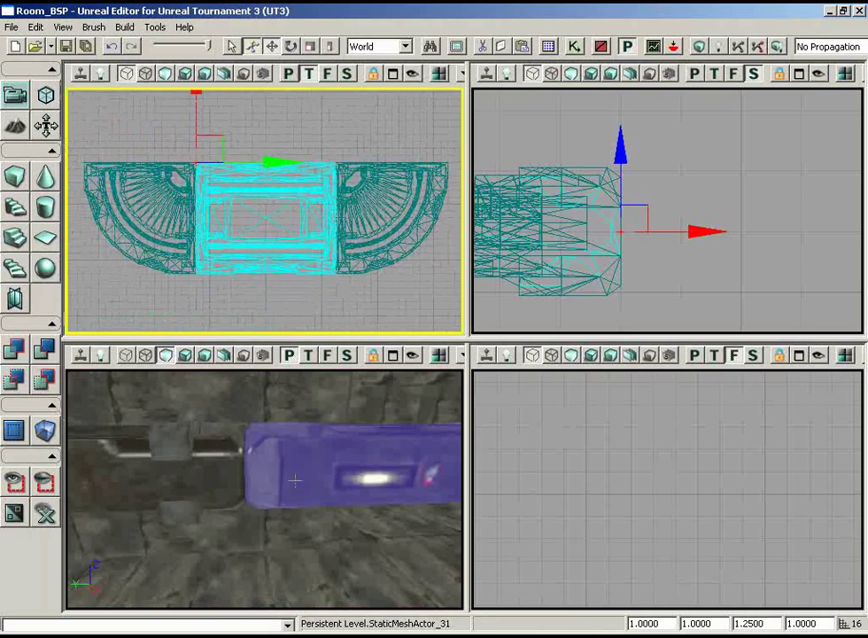
pyautogui.moveTo(296, 478); pyautogui.dragTo(279, 485)
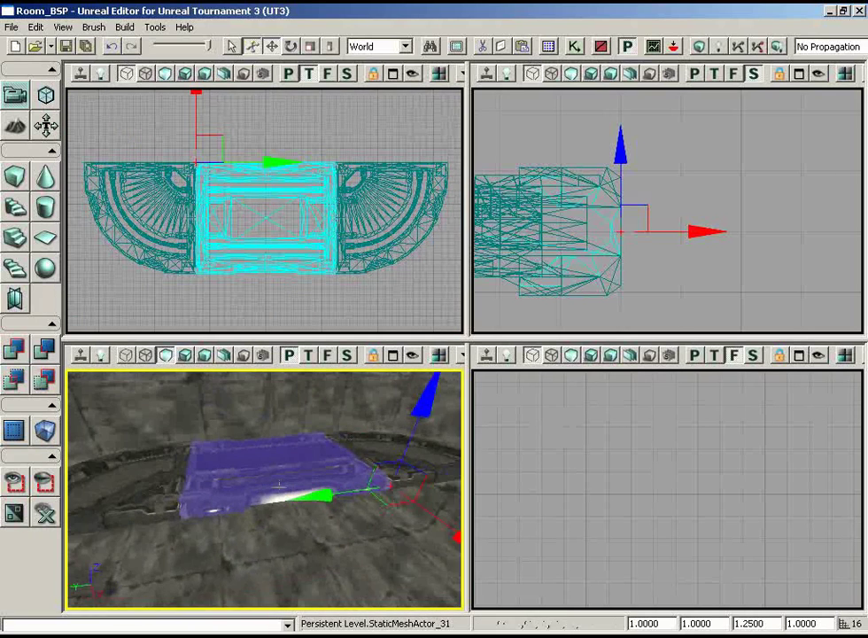
# - Unhide all actors and rotate a copy of the scaled straight walkpipe a quarter turn in the top view
pyautogui.click(45, 512)
pyautogui.moveTo(266, 567); pyautogui.dragTo(271, 559)
pyautogui.moveTo(301, 277); pyautogui.dragTo(294, 363)
pyautogui.scroll(-2, 264, 210)
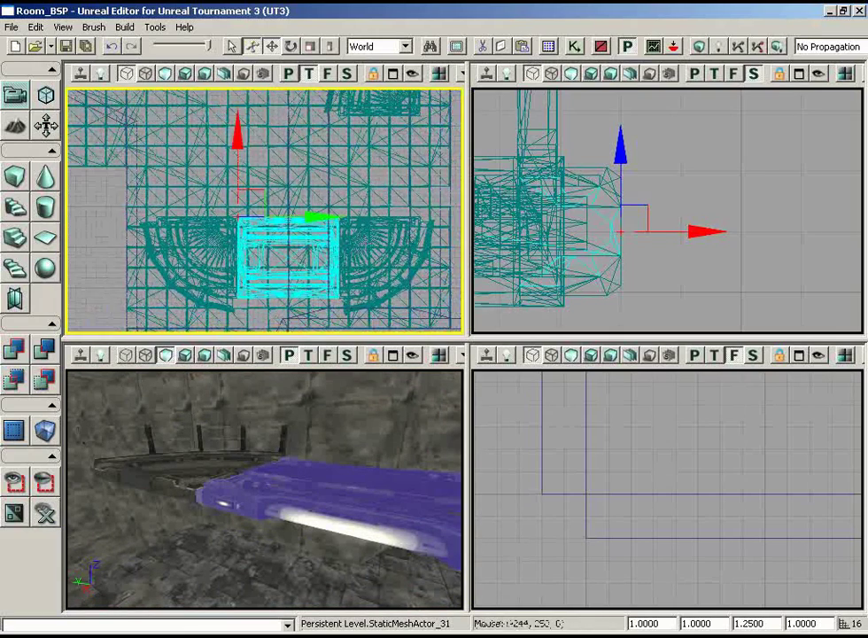
pyautogui.press('space')
pyautogui.moveTo(305, 180); pyautogui.dragTo(462, 150)
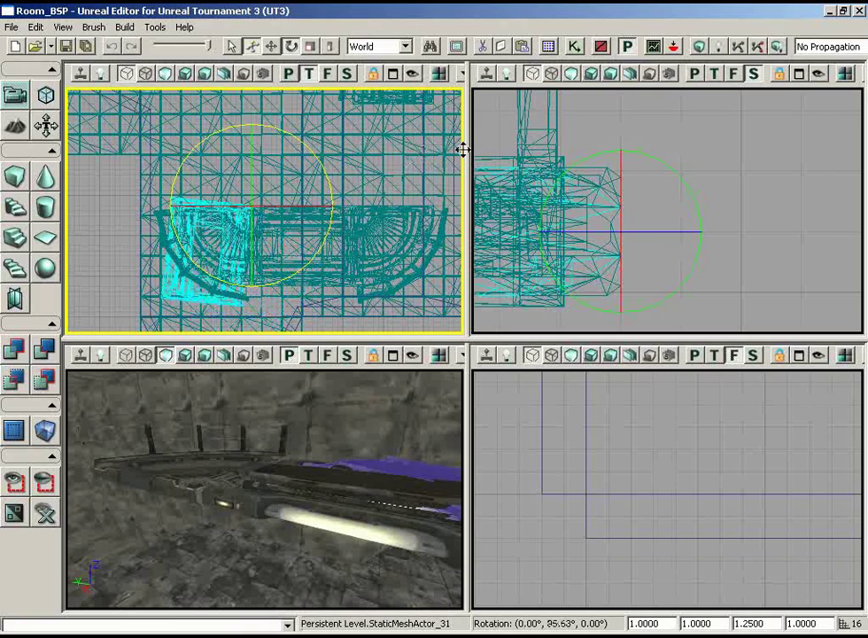
# - Move the rotated straight walkpipe into the gap between the two curved walkpipes on the adjacent side of the room
pyautogui.press('space')
pyautogui.press('space')
pyautogui.press('space')
pyautogui.moveTo(278, 180); pyautogui.dragTo(357, 156)
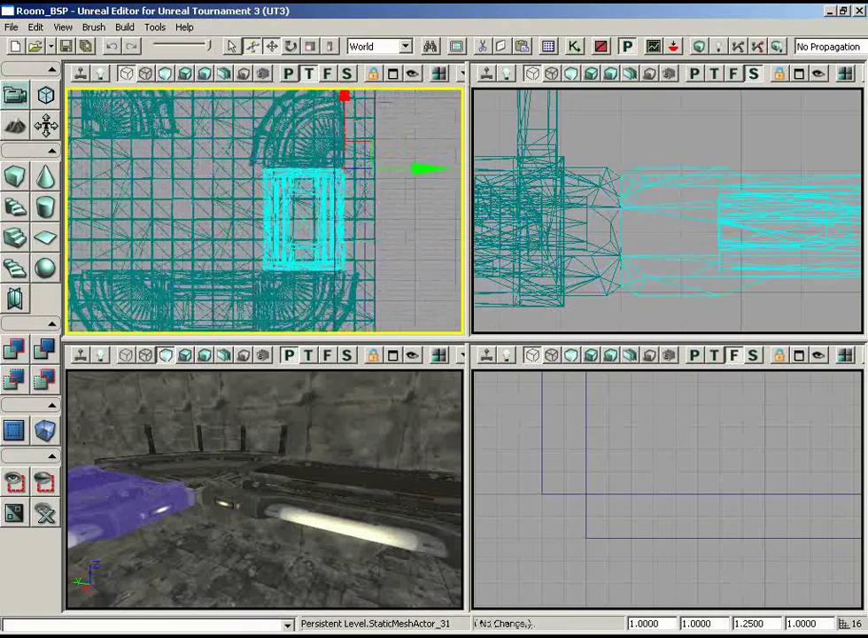
# - Examine how the rotated straight walkpipe meets the curved walkpipe at each end
pyautogui.scroll(6, 425, 142)
pyautogui.moveTo(449, 114); pyautogui.dragTo(348, 189)
pyautogui.scroll(5, 426, 160)
pyautogui.moveTo(460, 141); pyautogui.dragTo(192, 317)
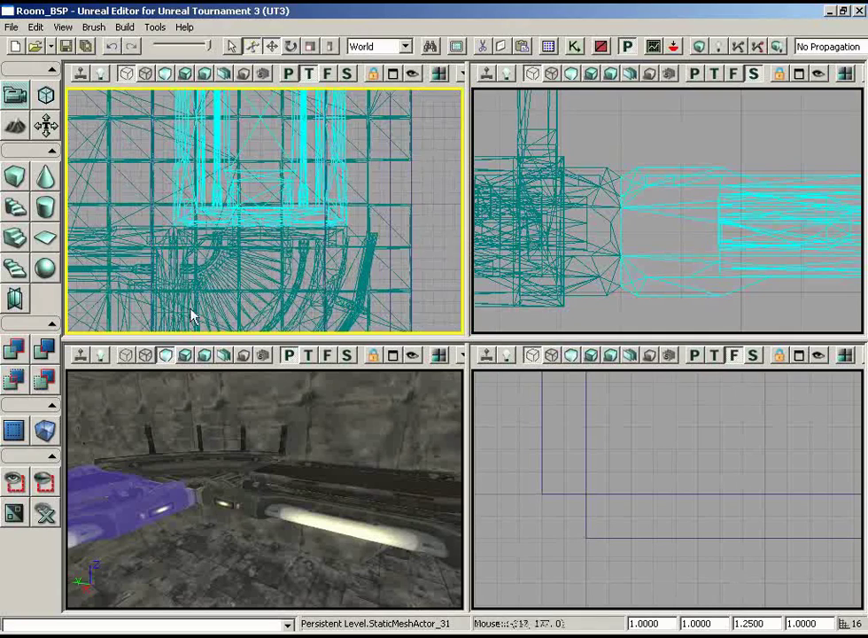
pyautogui.moveTo(207, 386); pyautogui.dragTo(195, 362)
pyautogui.moveTo(283, 292); pyautogui.dragTo(231, 267)
pyautogui.scroll(-3, 278, 217)
pyautogui.moveTo(276, 402)
pyautogui.mouseDown()
pyautogui.moveTo(175, 511)
pyautogui.moveTo(173, 489)
pyautogui.mouseUp()
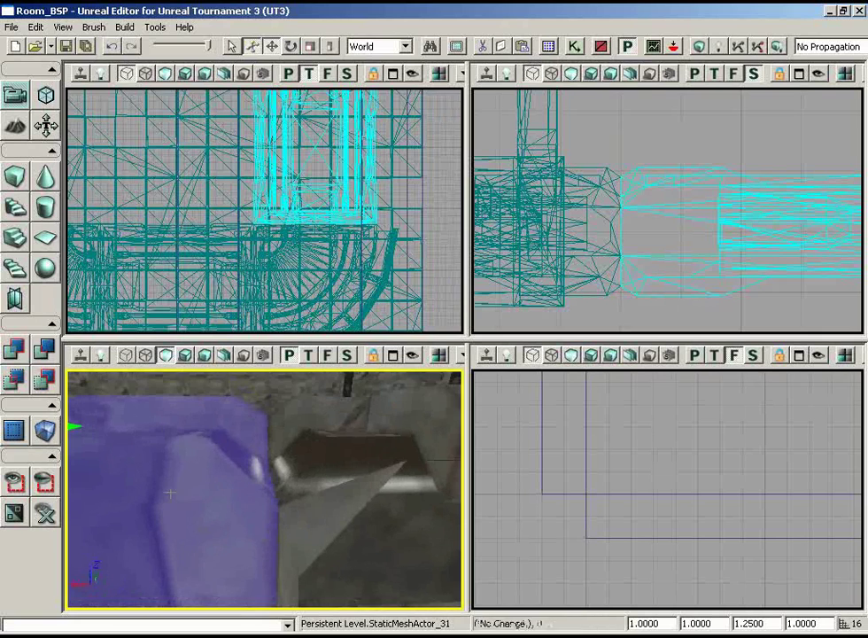
pyautogui.click(264, 291)
pyautogui.scroll(-4, 264, 290)
pyautogui.moveTo(317, 399); pyautogui.dragTo(124, 447)
# - Duplicate the rotated straight walkpipe into the gap on the opposite side, with one end flush against the upper curved walkpipe
pyautogui.moveTo(280, 160)
pyautogui.mouseDown()
pyautogui.moveTo(379, 204)
pyautogui.moveTo(208, 130)
pyautogui.moveTo(344, 194)
pyautogui.moveTo(368, 156)
pyautogui.moveTo(221, 122)
pyautogui.moveTo(440, 214)
pyautogui.mouseUp()
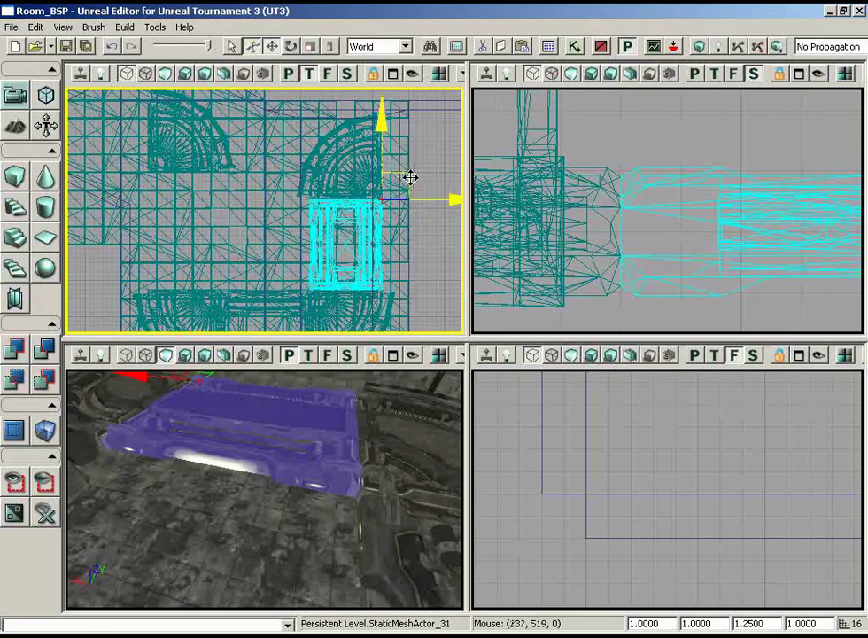
pyautogui.keyDown('alt'); pyautogui.moveTo(325, 184); pyautogui.dragTo(130, 92); pyautogui.keyUp('alt')
pyautogui.moveTo(221, 173); pyautogui.dragTo(270, 133)
pyautogui.scroll(1, 274, 222)
pyautogui.moveTo(304, 461); pyautogui.dragTo(273, 376, button='right')
pyautogui.moveTo(273, 376); pyautogui.dragTo(268, 390)
pyautogui.moveTo(268, 390); pyautogui.dragTo(216, 422, button='right')
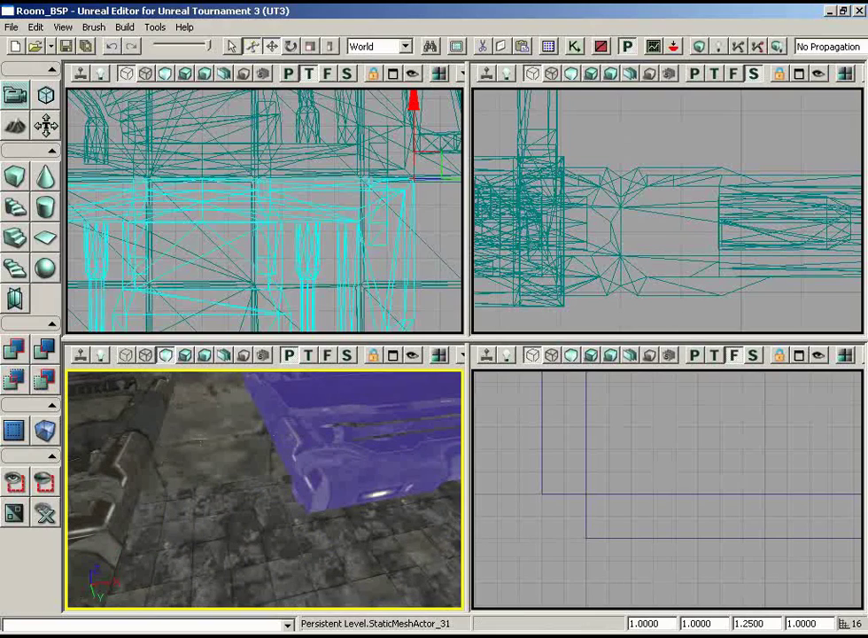
pyautogui.moveTo(285, 248); pyautogui.dragTo(305, 327, button='right')
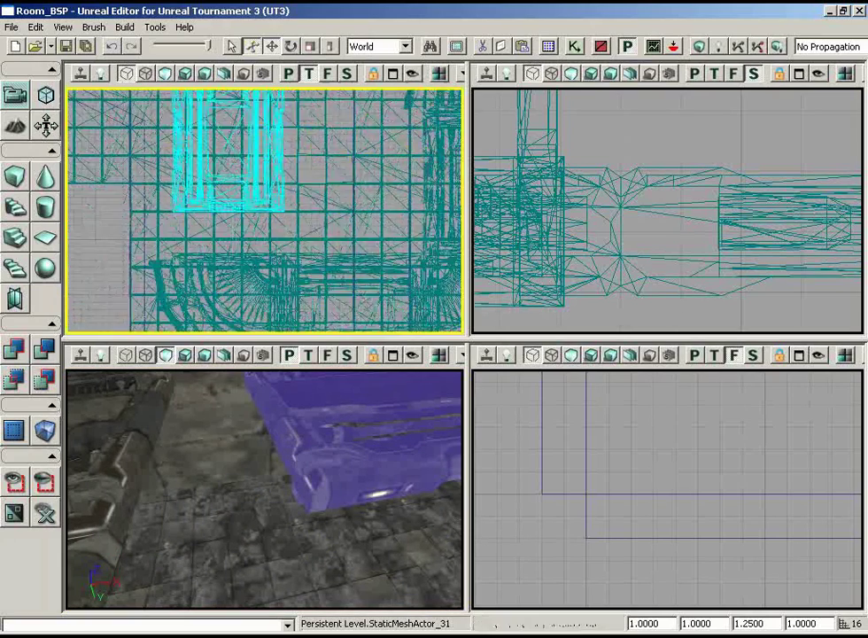
pyautogui.moveTo(266, 212); pyautogui.dragTo(308, 250, button='right')
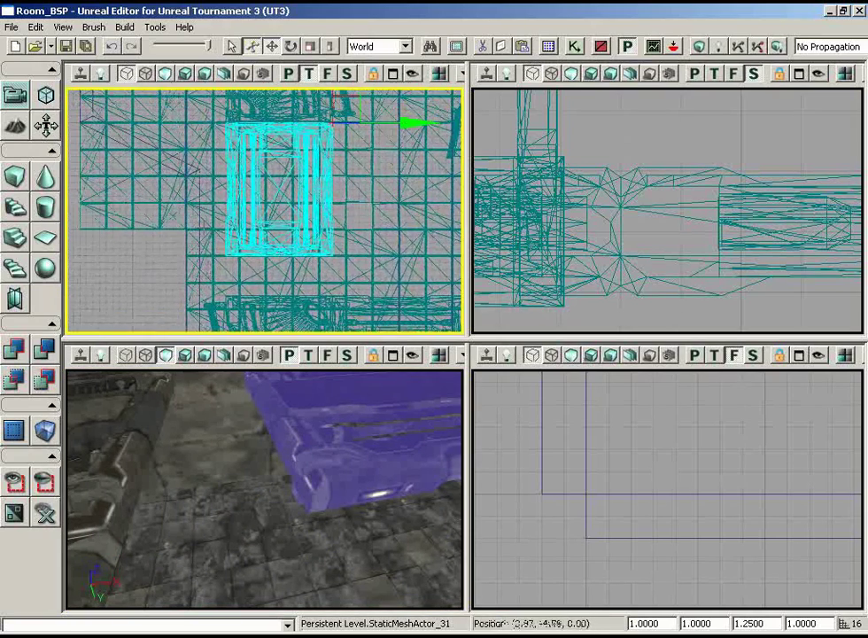
pyautogui.moveTo(278, 454); pyautogui.dragTo(326, 461, button='right')
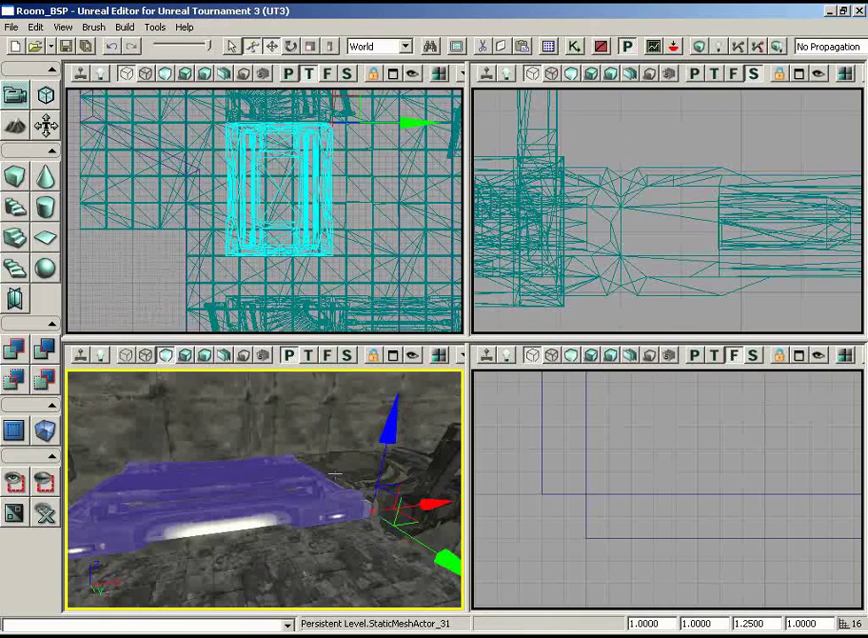
# - Add the curved walkpipes at both ends of the new piece to the selection and hide all unselected actors
pyautogui.keyDown('ctrl'); pyautogui.click(335, 469); pyautogui.keyUp('ctrl')
pyautogui.moveTo(266, 484); pyautogui.dragTo(146, 466, button='right')
pyautogui.keyDown('ctrl'); pyautogui.click(147, 456); pyautogui.keyUp('ctrl')
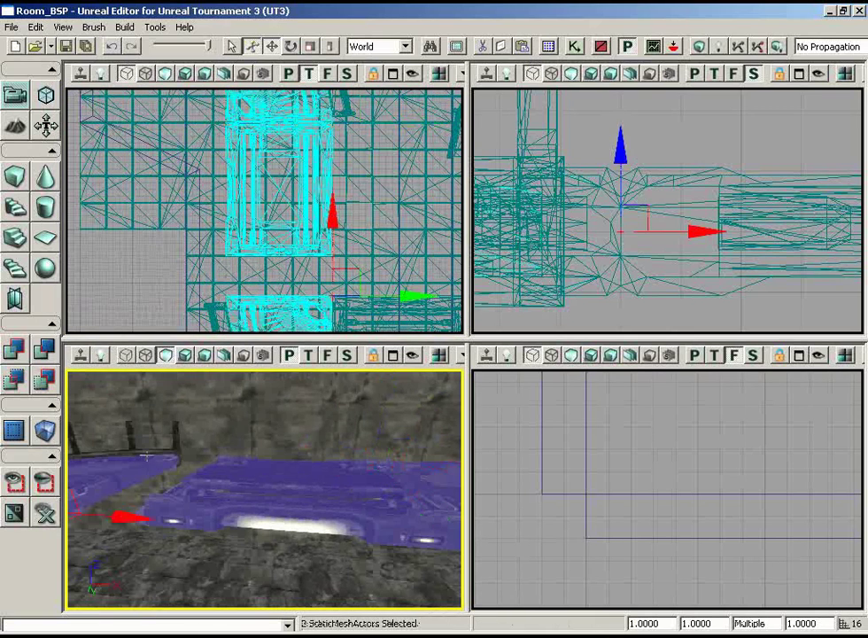
pyautogui.click(20, 484)
# - Measure the full span between the two curved walkpipes in the top view
pyautogui.moveTo(160, 311); pyautogui.dragTo(70, 283, button='right')
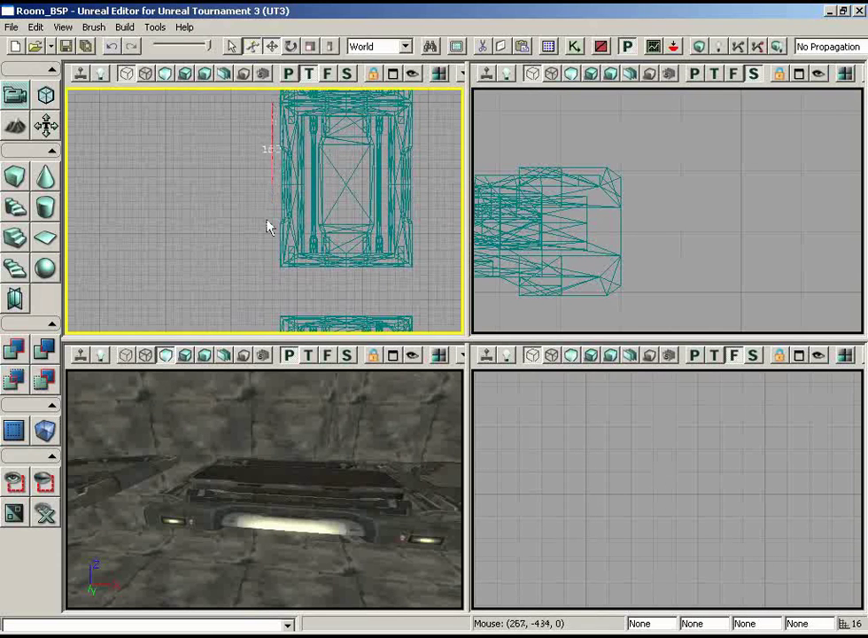
pyautogui.scroll(2, 266, 308)
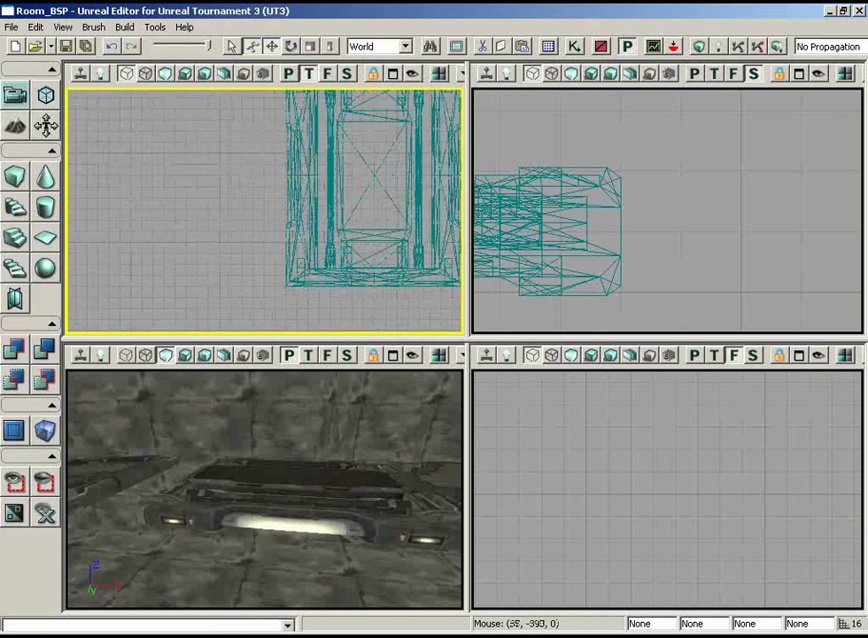
pyautogui.scroll(-3, 229, 186)
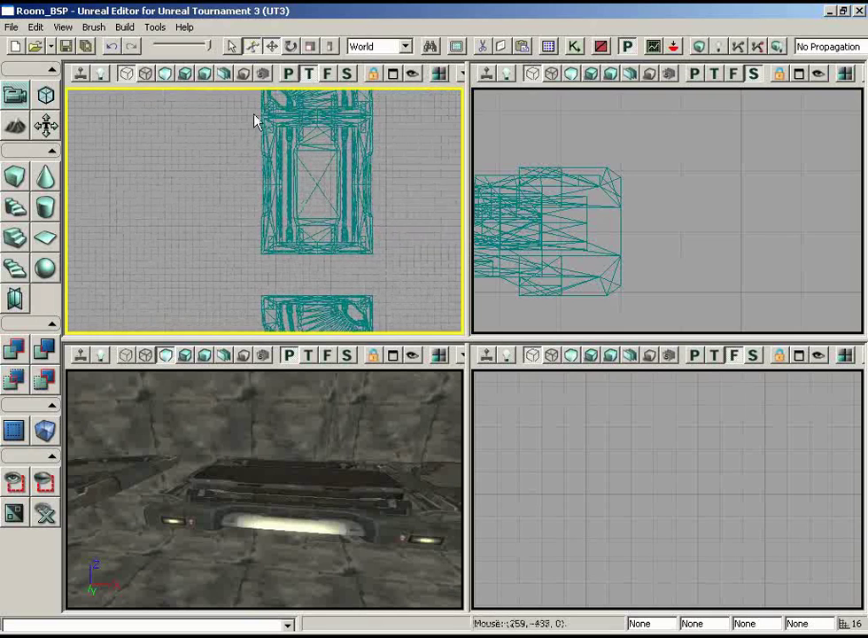
pyautogui.scroll(1, 254, 134)
pyautogui.scroll(-1, 256, 147)
pyautogui.scroll(-2, 244, 161)
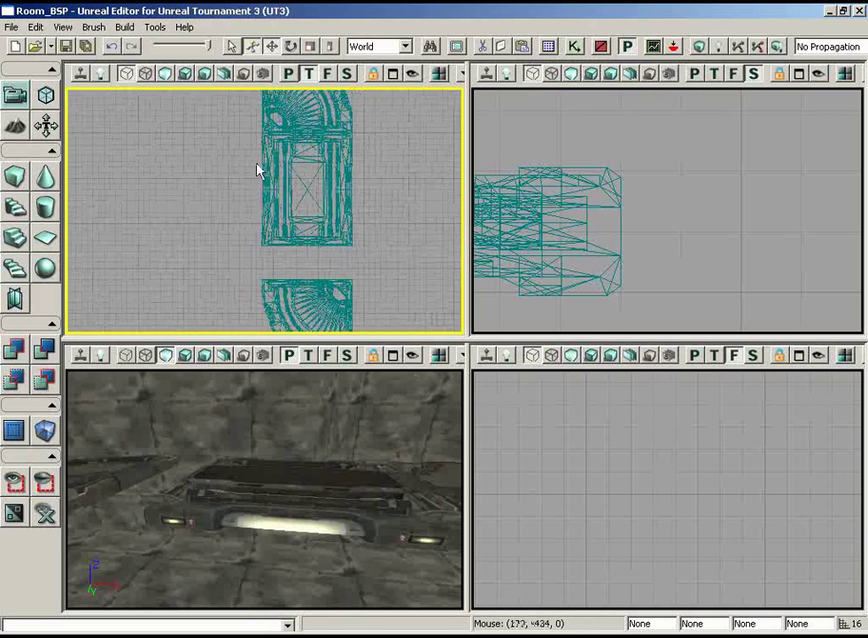
pyautogui.moveTo(257, 162); pyautogui.dragTo(450, 171)
pyautogui.scroll(3, 450, 172)
pyautogui.moveTo(225, 144); pyautogui.dragTo(232, 155)
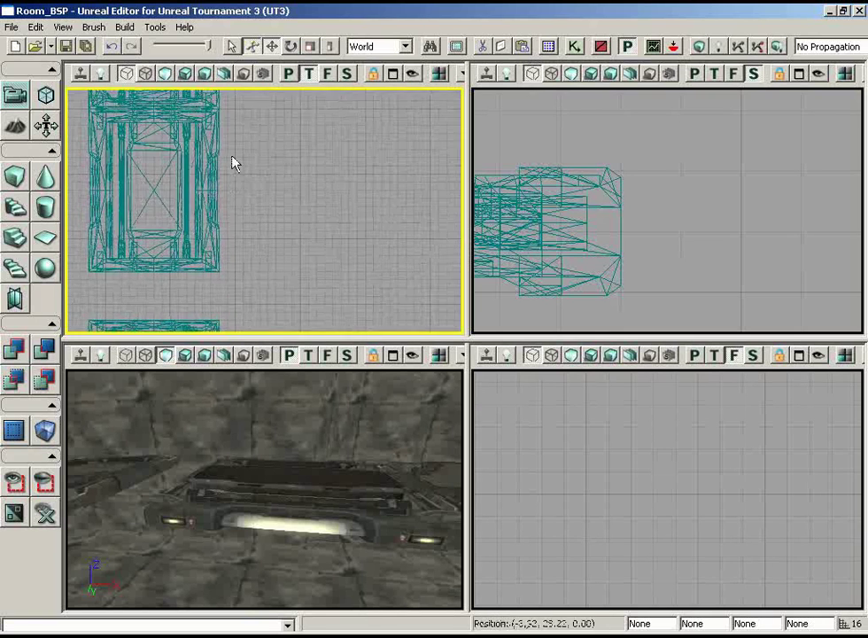
pyautogui.scroll(-1, 232, 154)
pyautogui.moveTo(229, 122); pyautogui.dragTo(214, 339, button='middle')
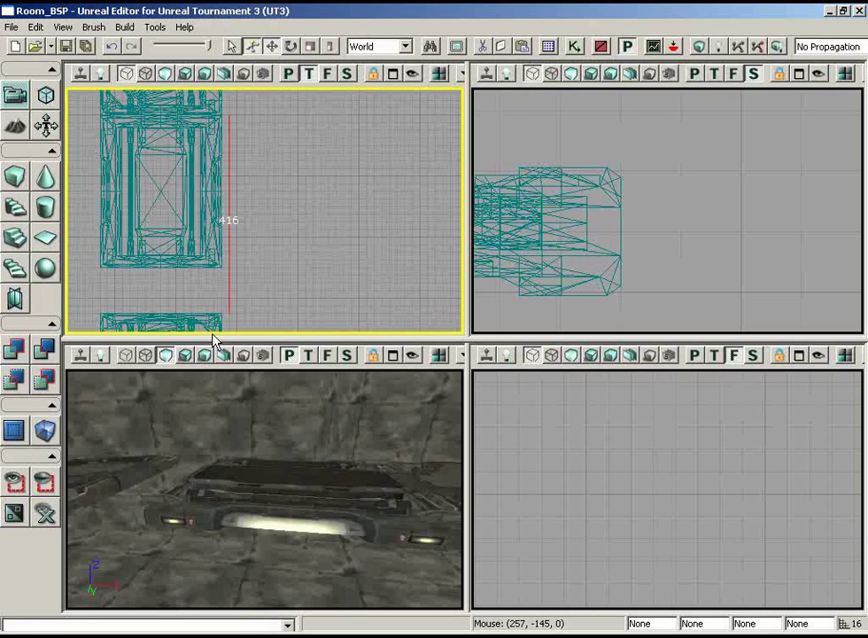
pyautogui.moveTo(213, 335); pyautogui.dragTo(214, 333, button='middle')
pyautogui.scroll(-1, 221, 301)
pyautogui.moveTo(280, 160); pyautogui.dragTo(289, 177)
pyautogui.scroll(1, 287, 197)
# - Switch to Calculator, divide the 416-unit span by the unscaled straight piece's length, and return to Unreal Editor
pyautogui.click(486, 636)
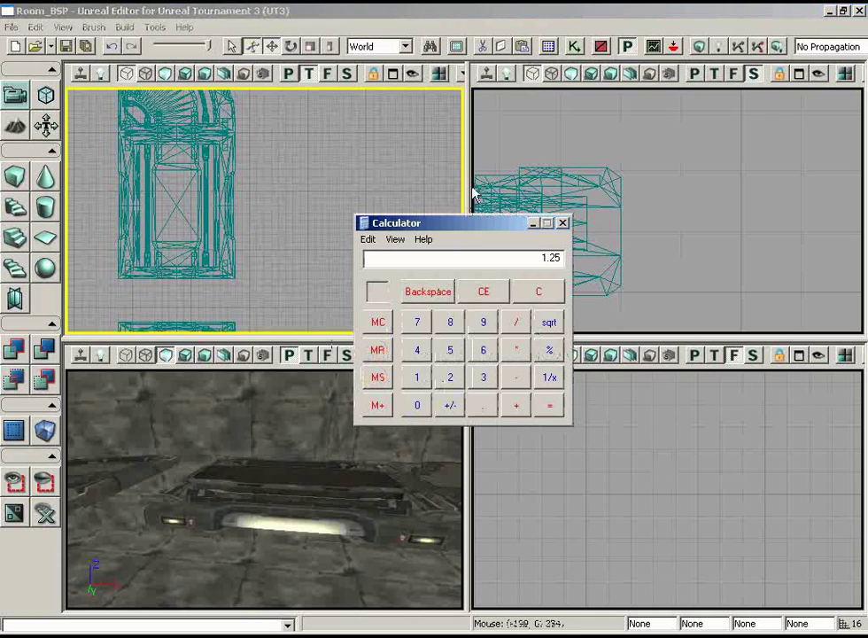
pyautogui.write('415')
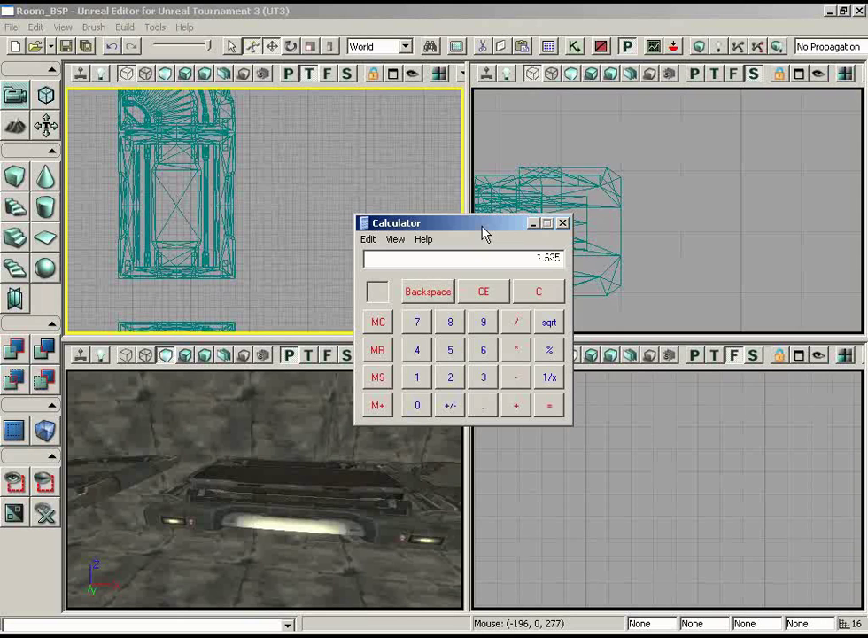
pyautogui.click(436, 11)
# - Set the new straight walkpipe's DrawScale3D Y to 1.625 and check its joint with the lower curved walkpipe
pyautogui.click(186, 170)
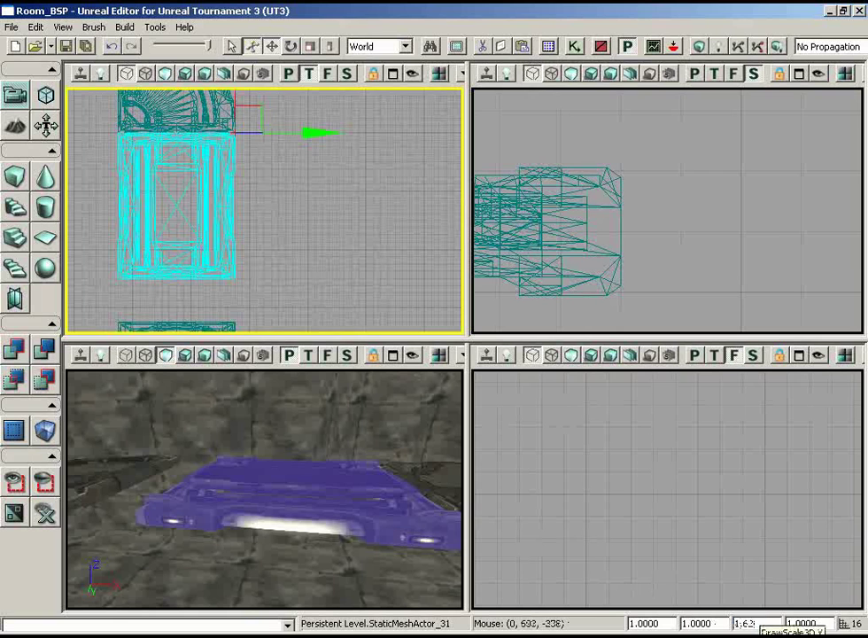
pyautogui.press('Return')
pyautogui.moveTo(328, 270); pyautogui.dragTo(418, 334)
pyautogui.scroll(6, 273, 334)
pyautogui.moveTo(321, 481); pyautogui.dragTo(136, 526)
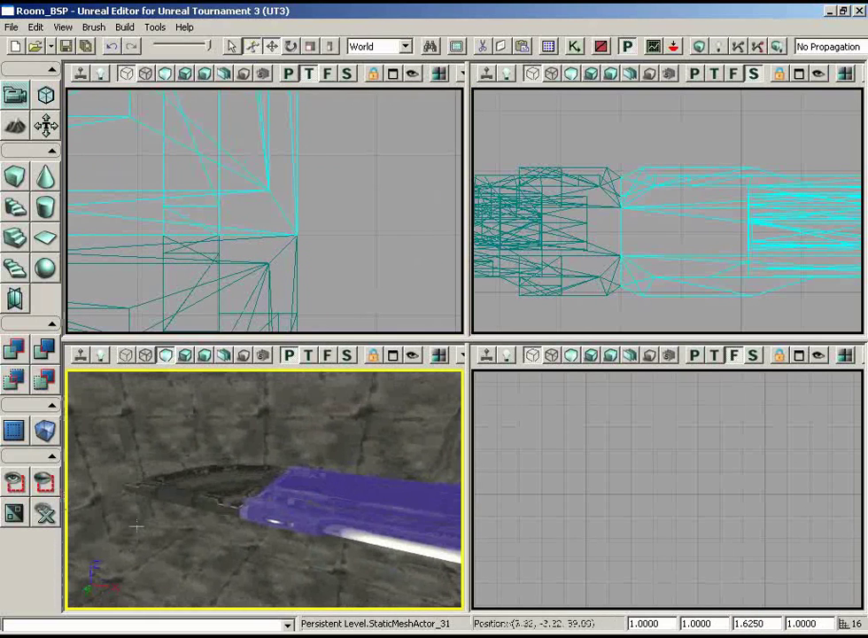
# - Unhide all actors and look over the connected walkway in the perspective view
pyautogui.click(51, 516)
pyautogui.moveTo(266, 496); pyautogui.dragTo(244, 414)
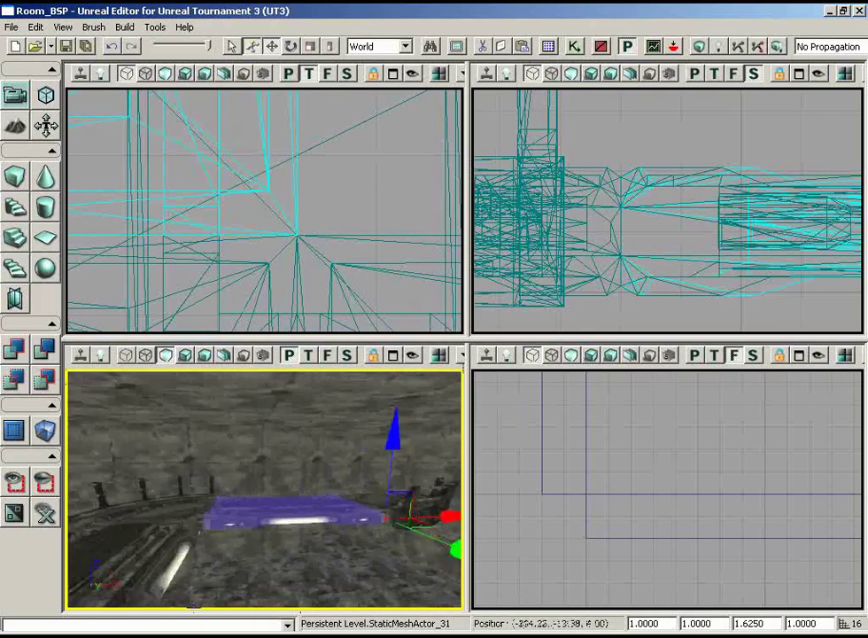
pyautogui.moveTo(194, 606); pyautogui.dragTo(278, 552)
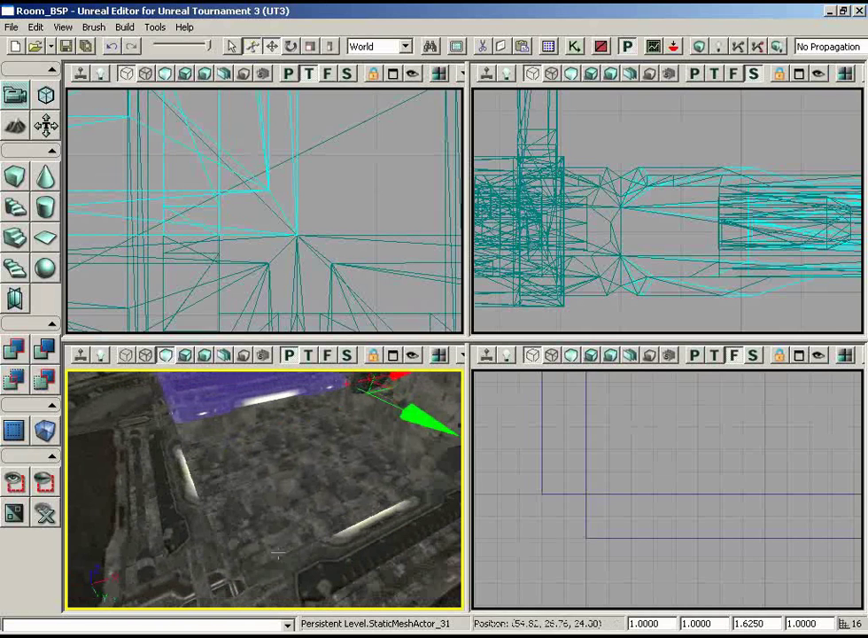
# - Open the LT_Trims package's static meshes in the Generic Browser and select S_LT_Trims_SM_Railing01
pyautogui.click(550, 49)
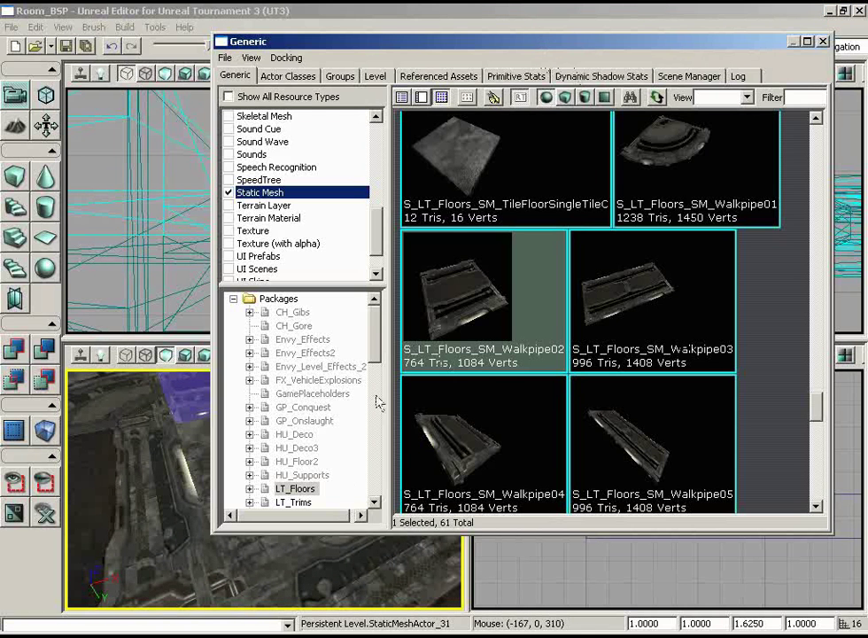
pyautogui.click(296, 502)
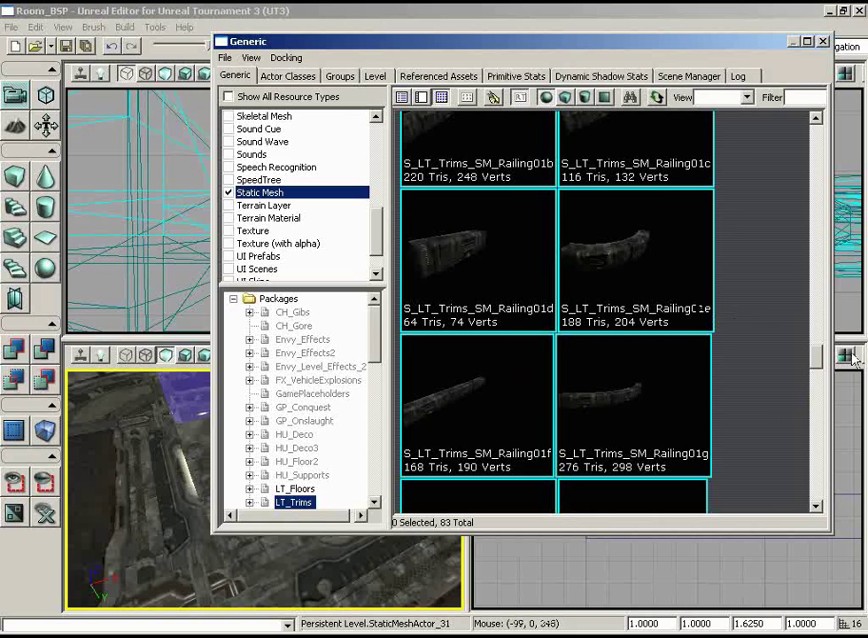
pyautogui.moveTo(818, 361); pyautogui.dragTo(811, 328)
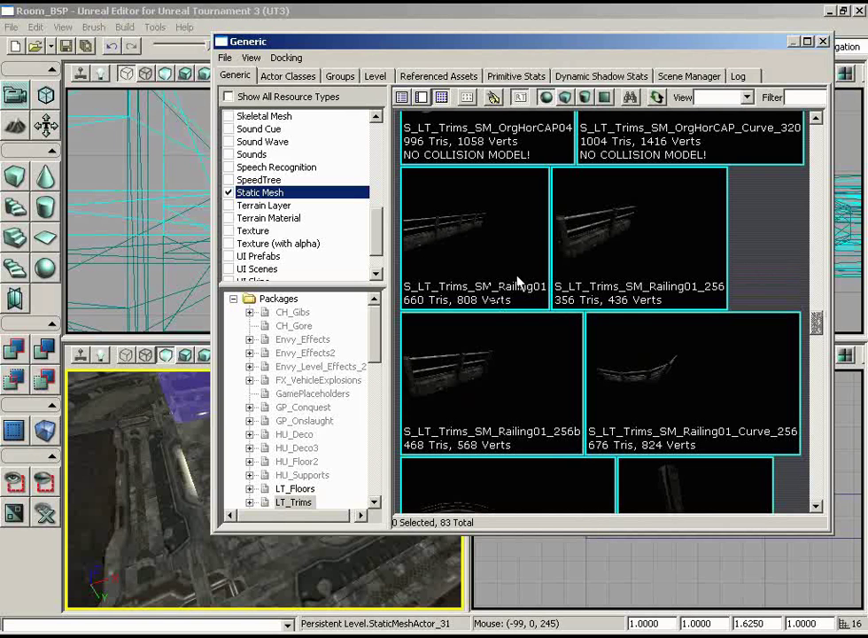
pyautogui.click(456, 241)
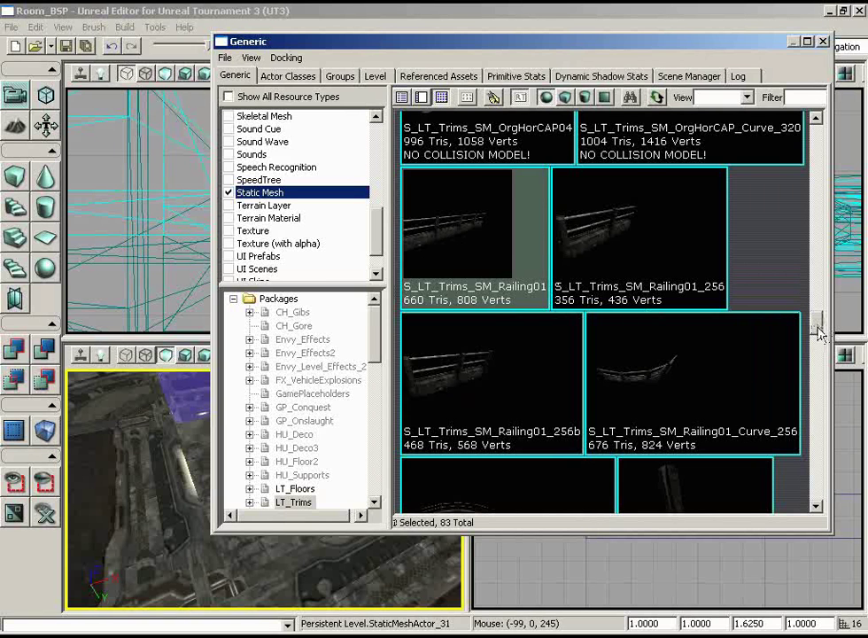
# - Compare the straight railing variants in the LT_Trims package and select S_LT_Trims_SM_Railing01_256b for placement
pyautogui.moveTo(819, 334)
pyautogui.mouseDown()
pyautogui.moveTo(818, 311)
pyautogui.moveTo(816, 324)
pyautogui.mouseUp()
pyautogui.click(605, 322)
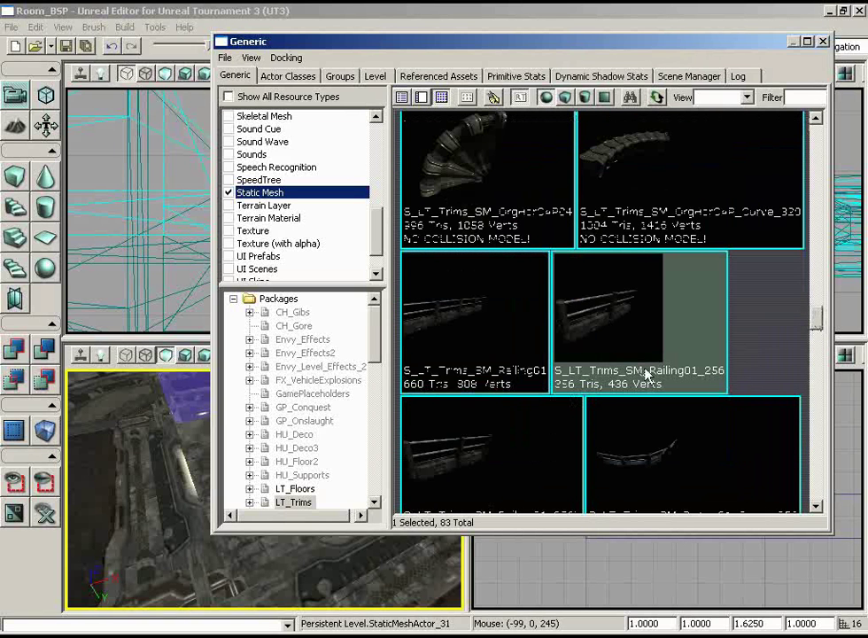
pyautogui.moveTo(816, 321); pyautogui.dragTo(816, 334)
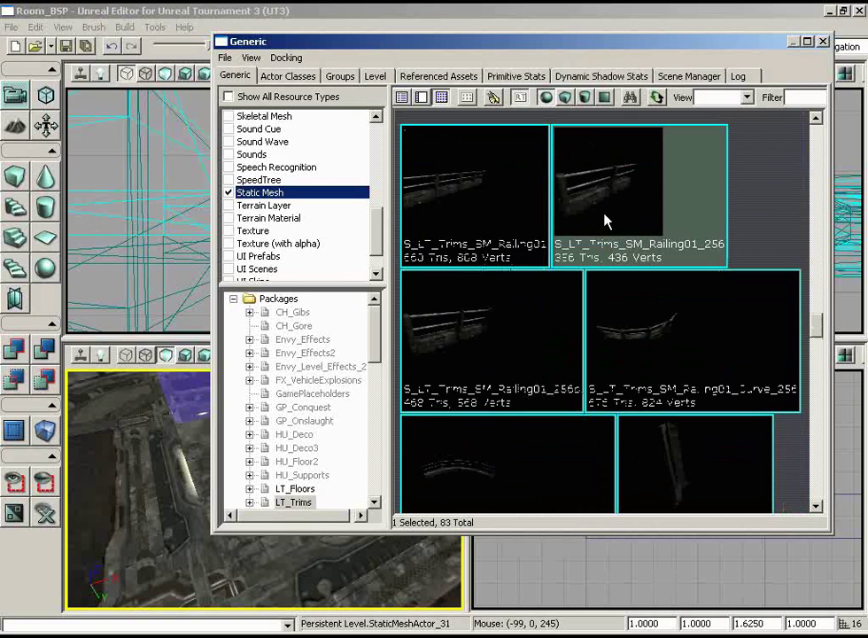
pyautogui.click(461, 344)
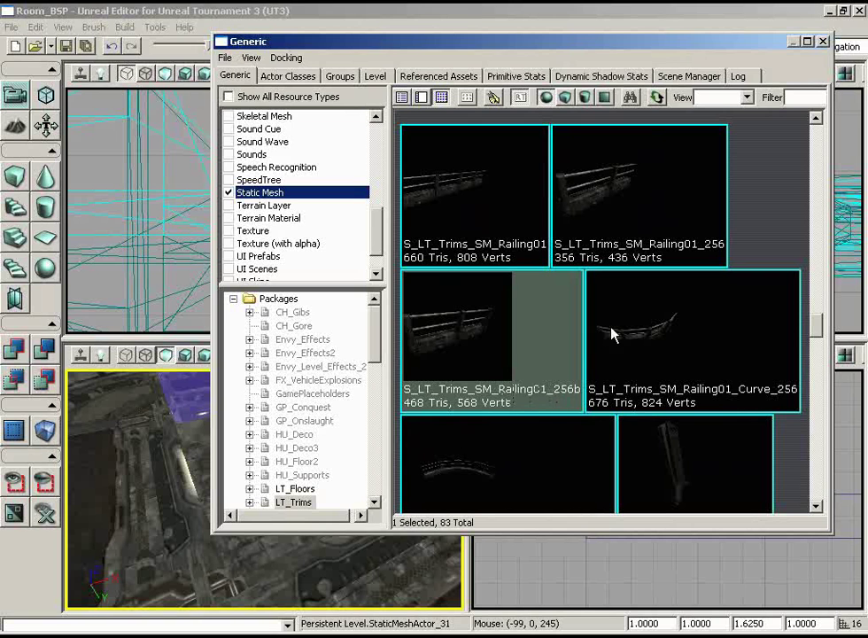
pyautogui.click(824, 42)
# - Add the S_LT_Trims_SM_Railing01_256b static mesh to the level beside the raised walkway
pyautogui.moveTo(266, 469); pyautogui.dragTo(213, 465, button='right')
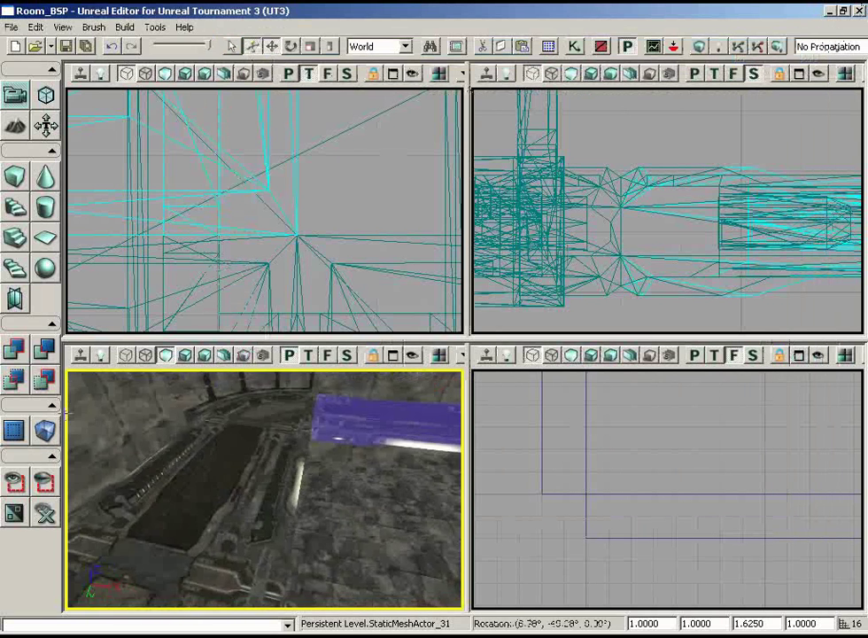
pyautogui.moveTo(213, 465); pyautogui.dragTo(233, 407)
pyautogui.rightClick(202, 456)
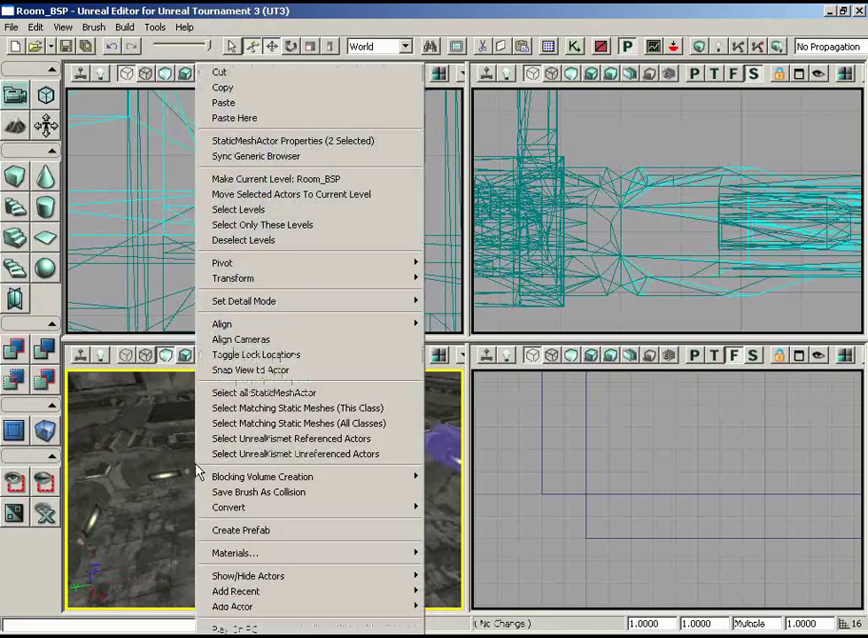
pyautogui.moveTo(349, 607)
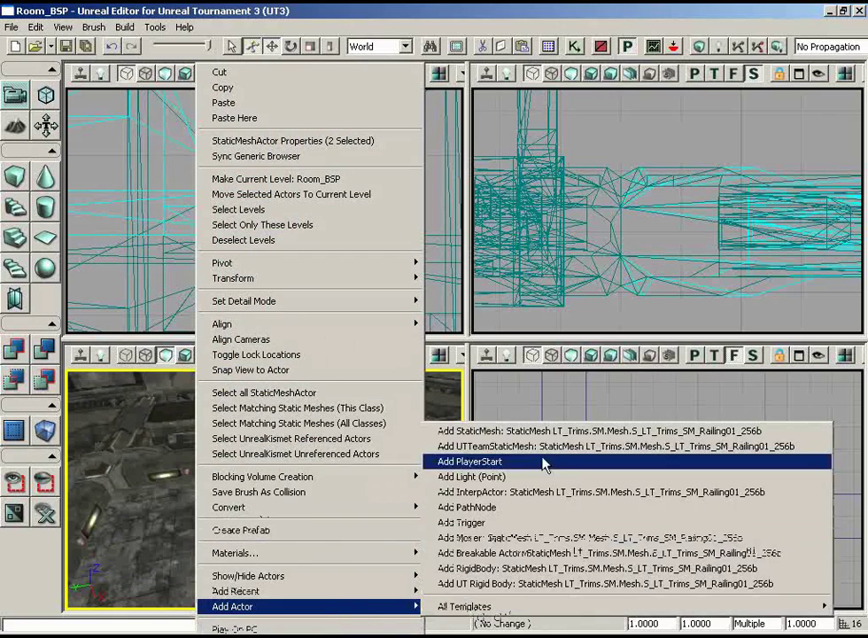
pyautogui.click(542, 432)
# - Move the new straight railing sideways to the walkway's straight section between the two curved corners
pyautogui.scroll(-4, 293, 202)
pyautogui.scroll(-8, 293, 202)
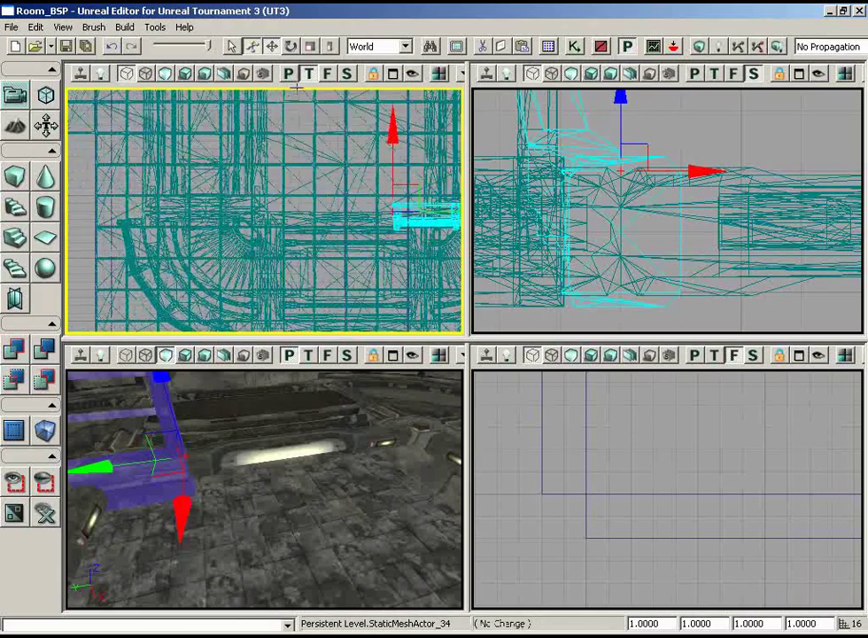
pyautogui.moveTo(293, 202); pyautogui.dragTo(89, 178)
pyautogui.moveTo(147, 453); pyautogui.dragTo(118, 443, button='right')
pyautogui.moveTo(159, 441); pyautogui.dragTo(307, 430)
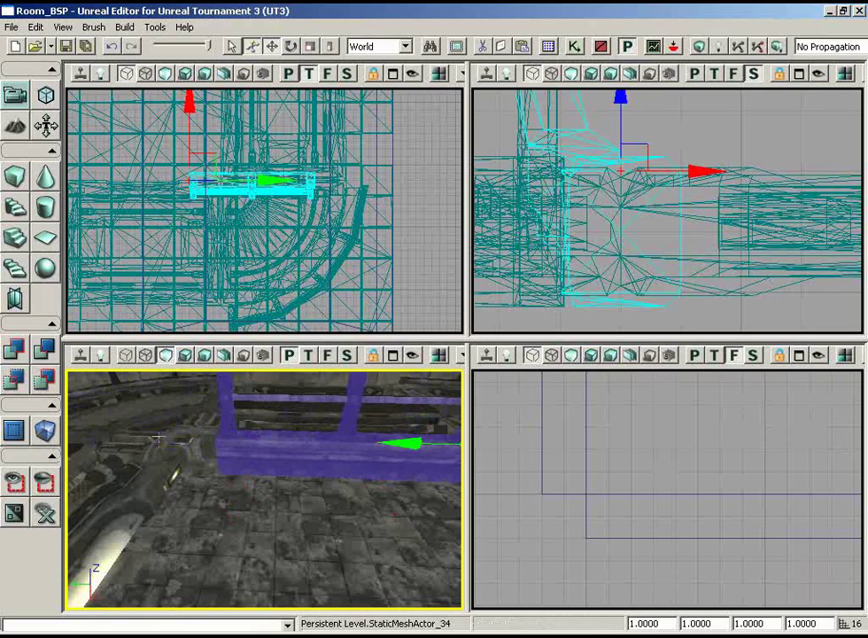
pyautogui.moveTo(159, 440); pyautogui.dragTo(332, 371, button='right')
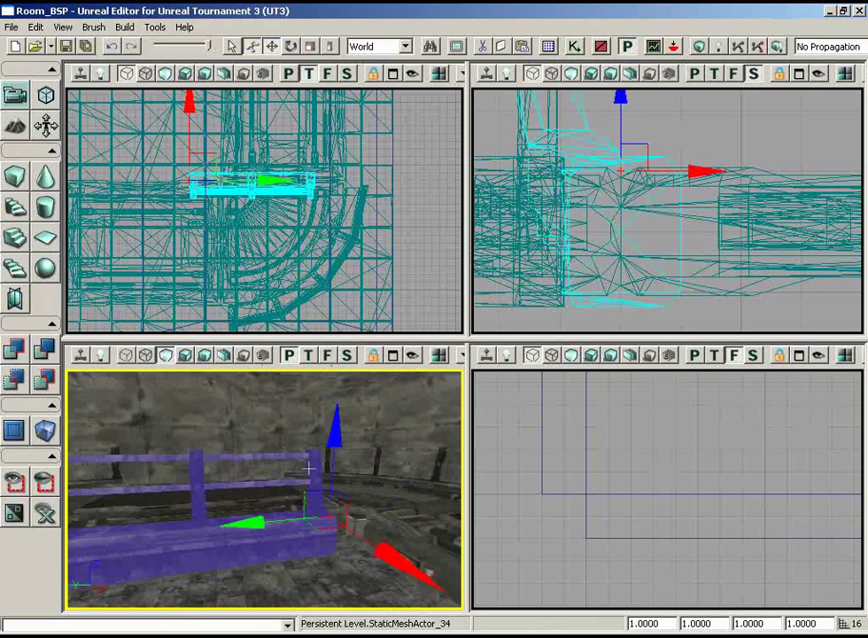
pyautogui.moveTo(246, 503); pyautogui.dragTo(185, 451, button='right')
pyautogui.moveTo(342, 257); pyautogui.dragTo(352, 326)
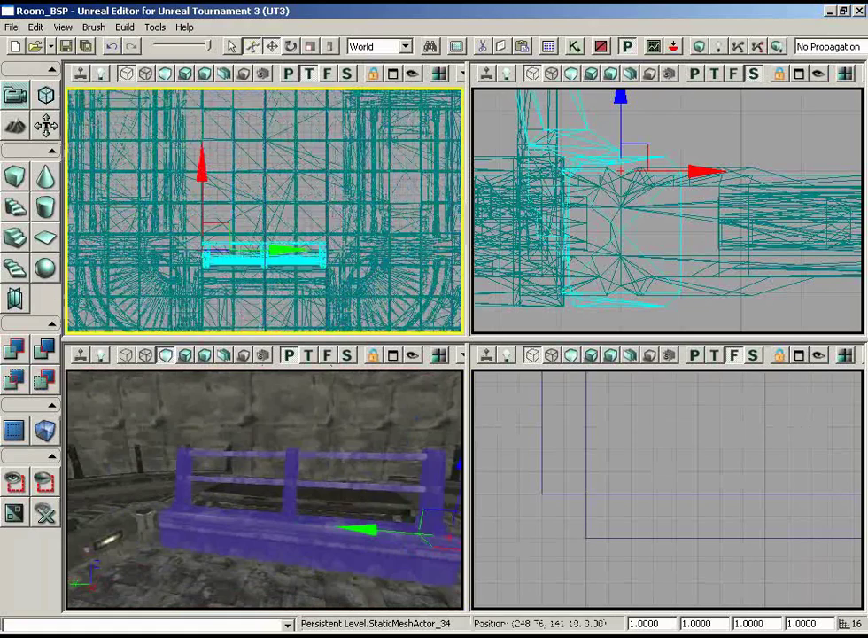
pyautogui.scroll(2, 342, 268)
pyautogui.moveTo(341, 496); pyautogui.dragTo(318, 505)
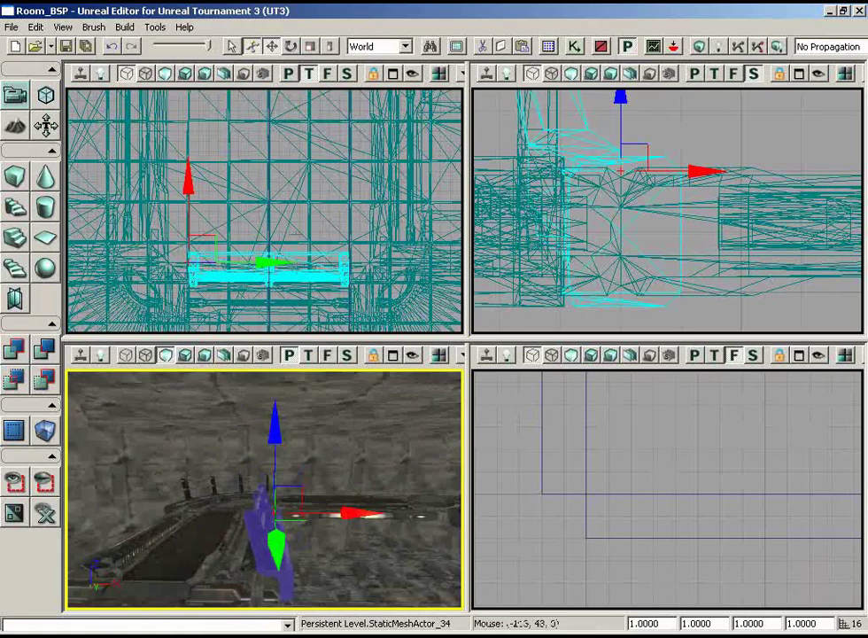
# - Rotate the straight railing 180° about the vertical axis and move it back onto the inner edge between the corners
pyautogui.press('space')
pyautogui.moveTo(288, 232); pyautogui.dragTo(446, 331)
pyautogui.press('space')
pyautogui.press('space')
pyautogui.press('space')
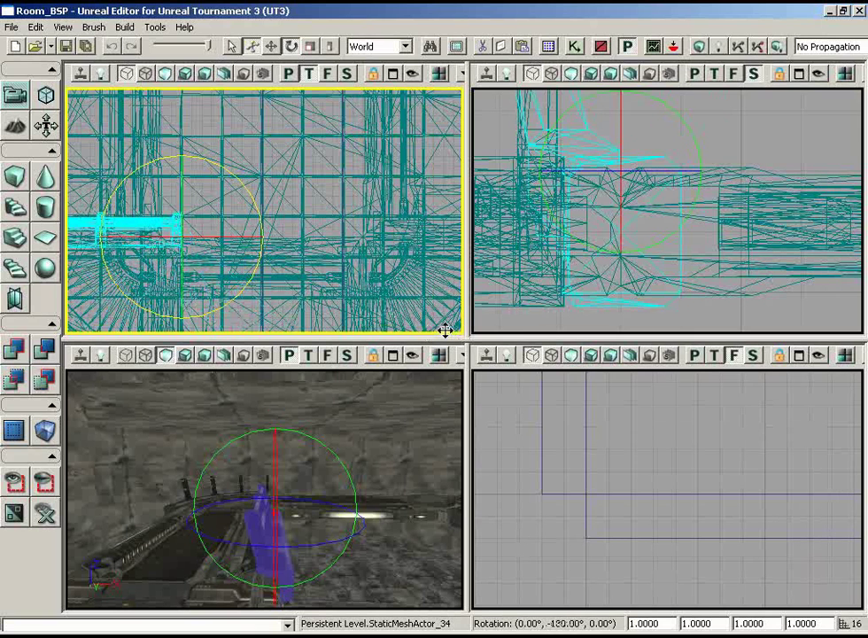
pyautogui.press('space')
pyautogui.press('space')
pyautogui.moveTo(199, 213); pyautogui.dragTo(461, 181)
# - Inspect the straight railing's fit along the walkway's inner edge in the perspective and side views
pyautogui.moveTo(266, 479); pyautogui.dragTo(134, 542, button='right')
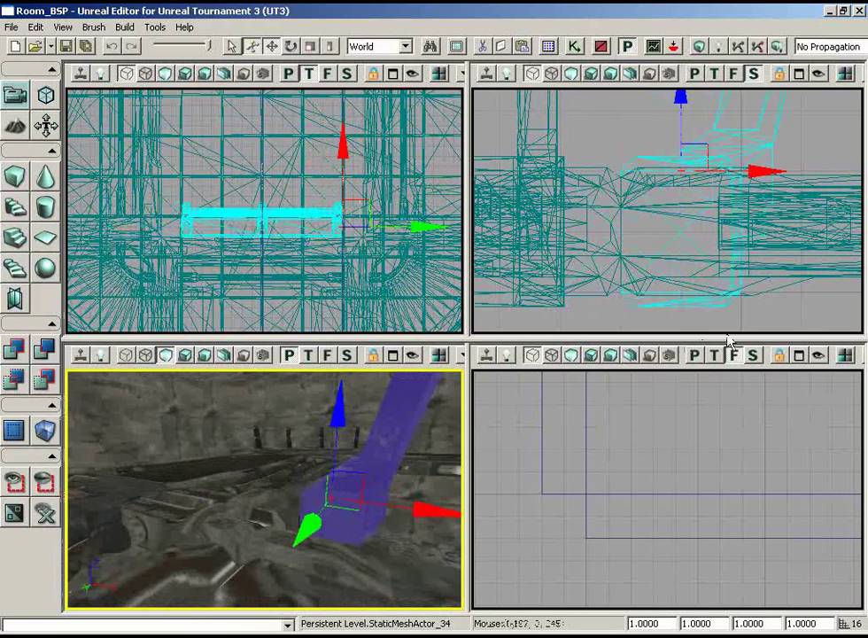
pyautogui.moveTo(768, 293); pyautogui.dragTo(795, 316, button='right')
pyautogui.moveTo(258, 595); pyautogui.dragTo(323, 585, button='right')
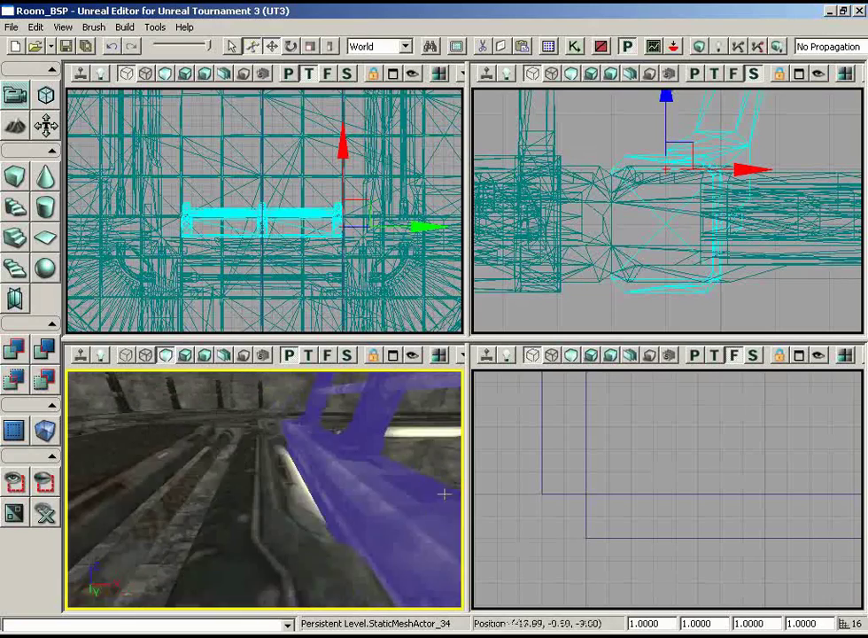
pyautogui.moveTo(271, 283); pyautogui.dragTo(278, 307, button='right')
pyautogui.moveTo(237, 453); pyautogui.dragTo(242, 452, button='right')
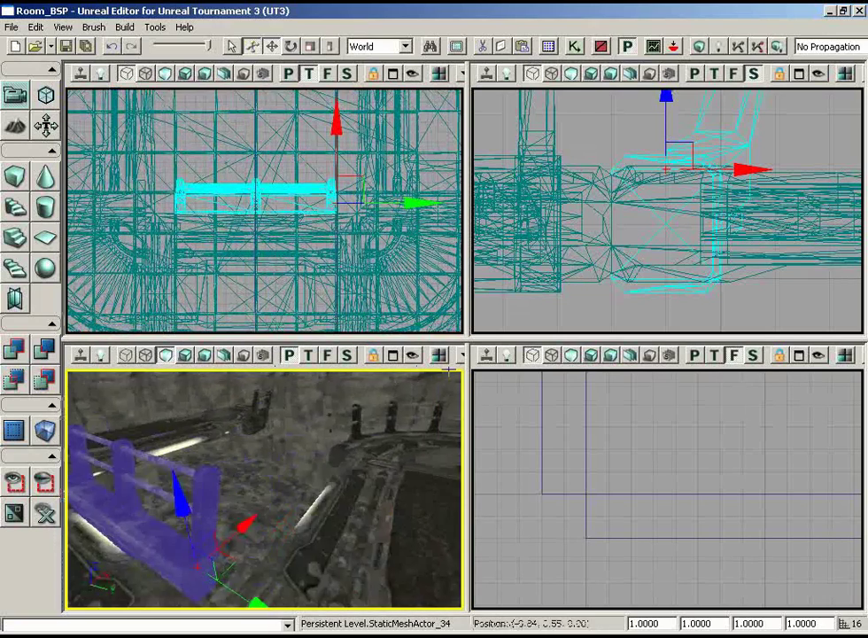
pyautogui.moveTo(449, 372); pyautogui.dragTo(285, 391, button='right')
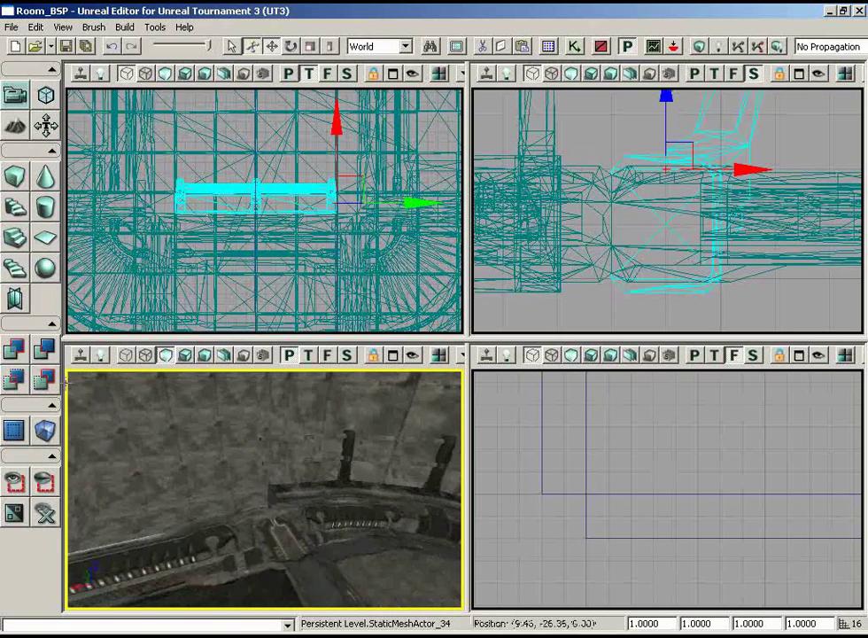
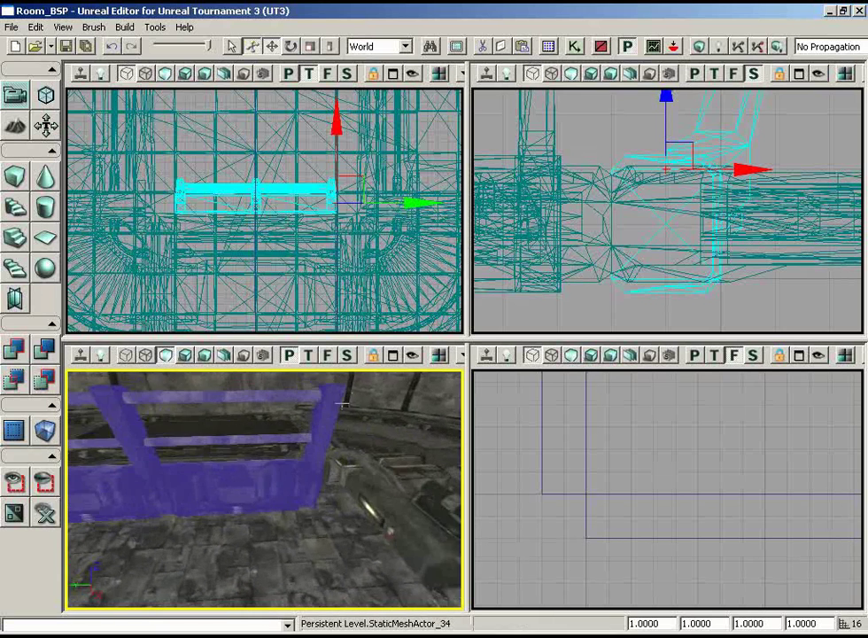
# - Select the curved outer railing and examine how its end post compares with the straight railing's ends
pyautogui.doubleClick(343, 403)
pyautogui.click(734, 47)
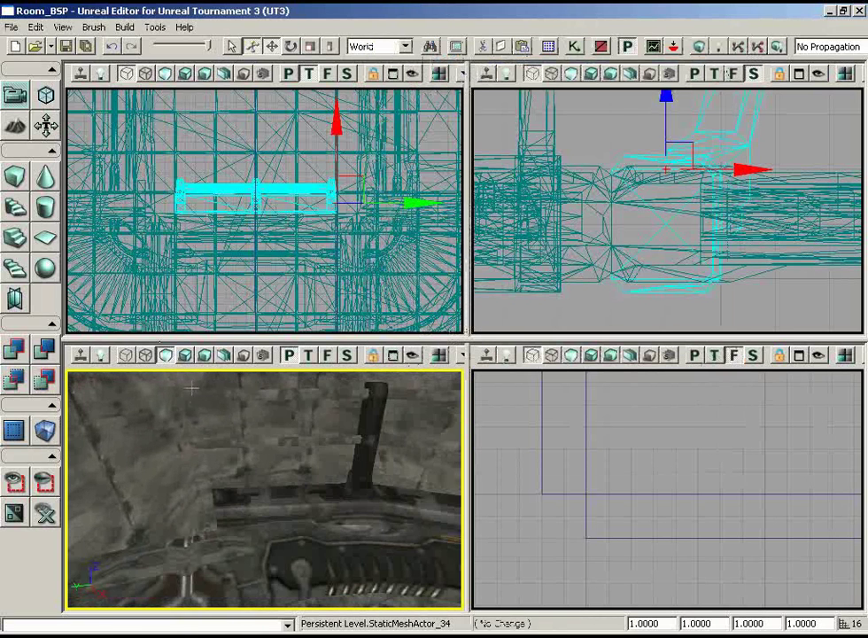
pyautogui.click(207, 399)
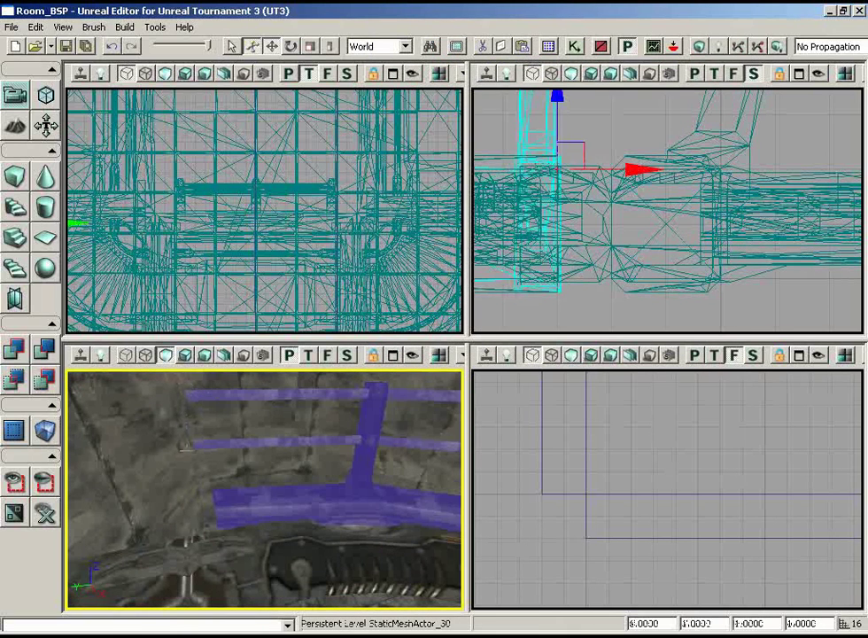
pyautogui.moveTo(186, 447); pyautogui.dragTo(142, 458)
pyautogui.moveTo(213, 428); pyautogui.dragTo(253, 413)
pyautogui.click(320, 497)
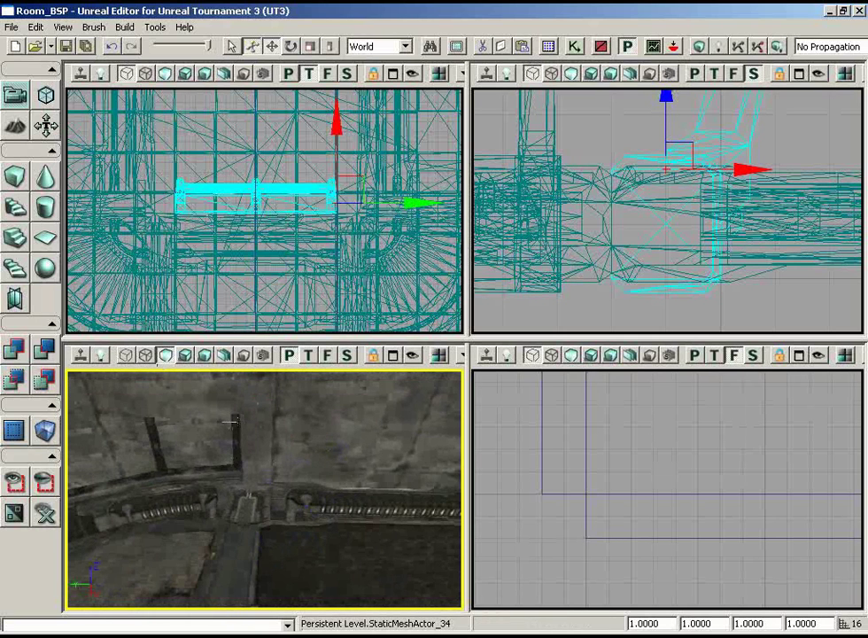
# - Select the S_LT_Trims_SM_Railing01_256 static mesh in the Generic Browser for the outer side
pyautogui.click(544, 50)
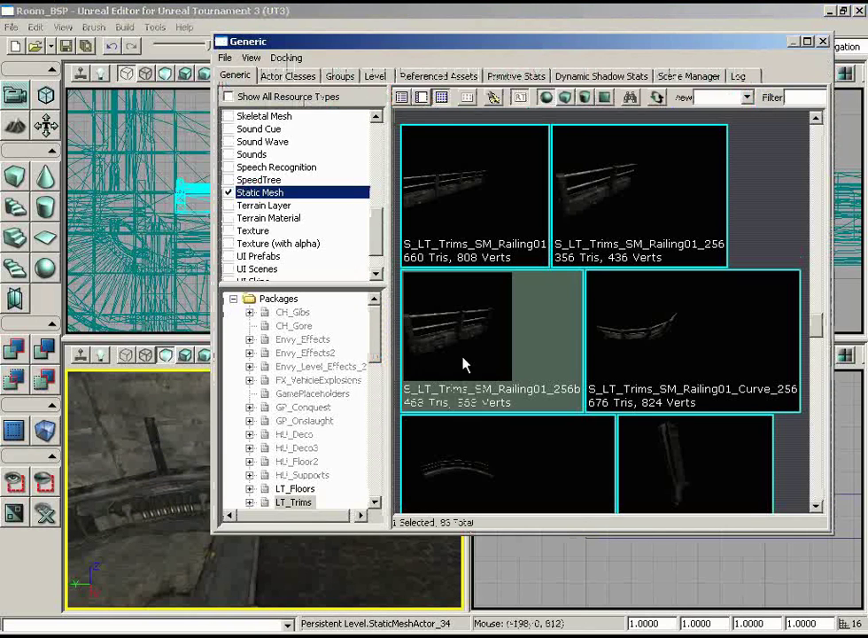
pyautogui.click(596, 195)
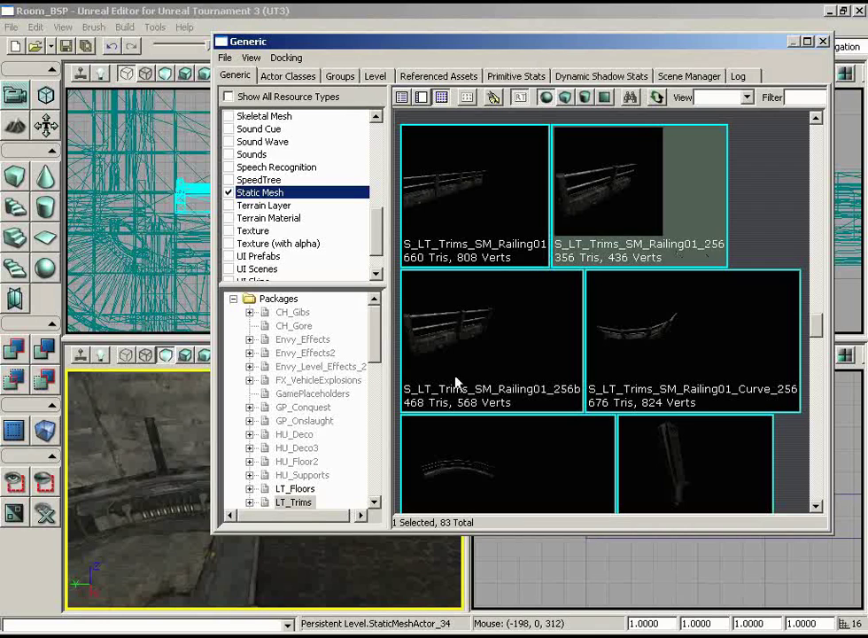
pyautogui.click(824, 42)
# - Add the S_LT_Trims_SM_Railing01_256 static mesh on the walkway's outer side near the curved railing
pyautogui.moveTo(248, 461); pyautogui.dragTo(197, 435, button='right')
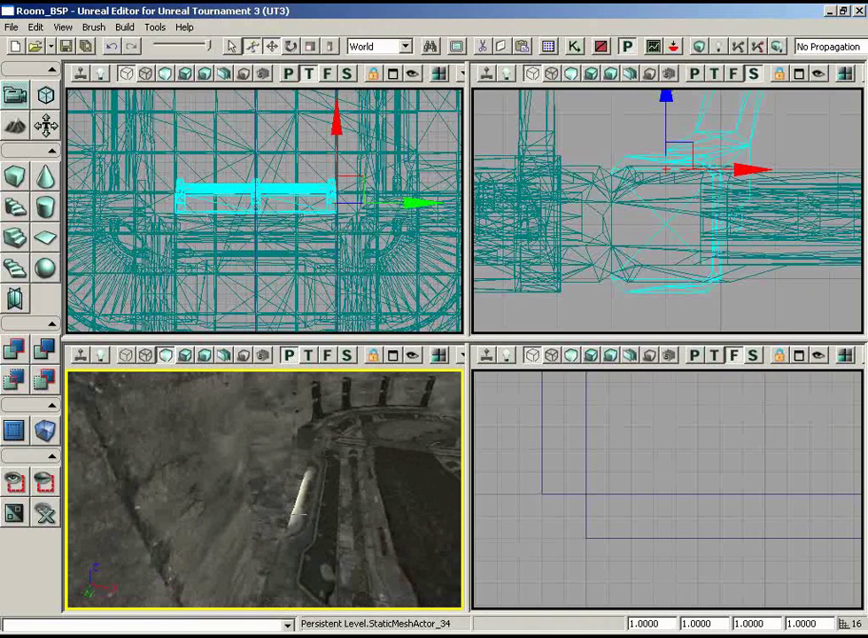
pyautogui.rightClick(296, 505)
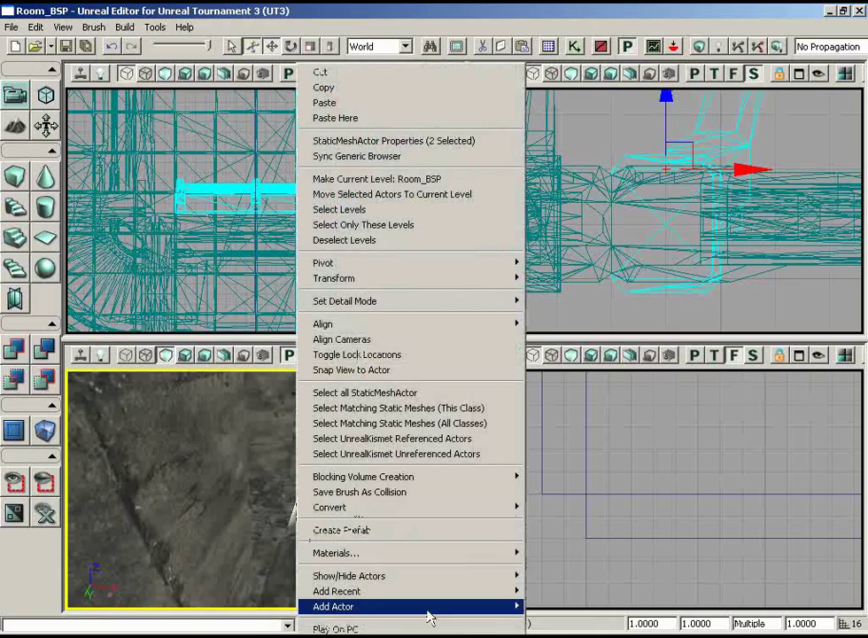
pyautogui.moveTo(434, 618)
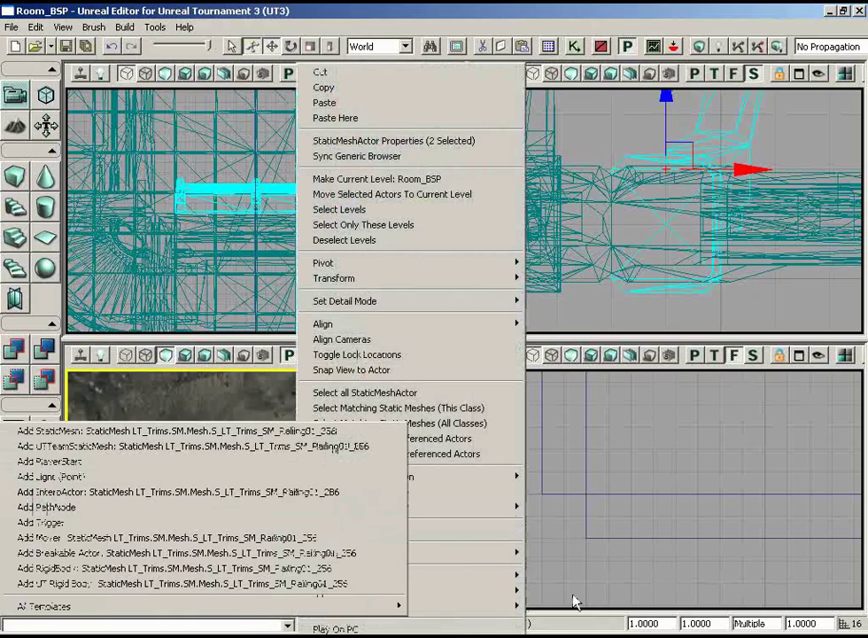
pyautogui.click(281, 429)
pyautogui.moveTo(373, 469); pyautogui.dragTo(325, 560, button='right')
# - Move the new outer railing along the Y axis into the gap between the two curved railings
pyautogui.click(354, 324)
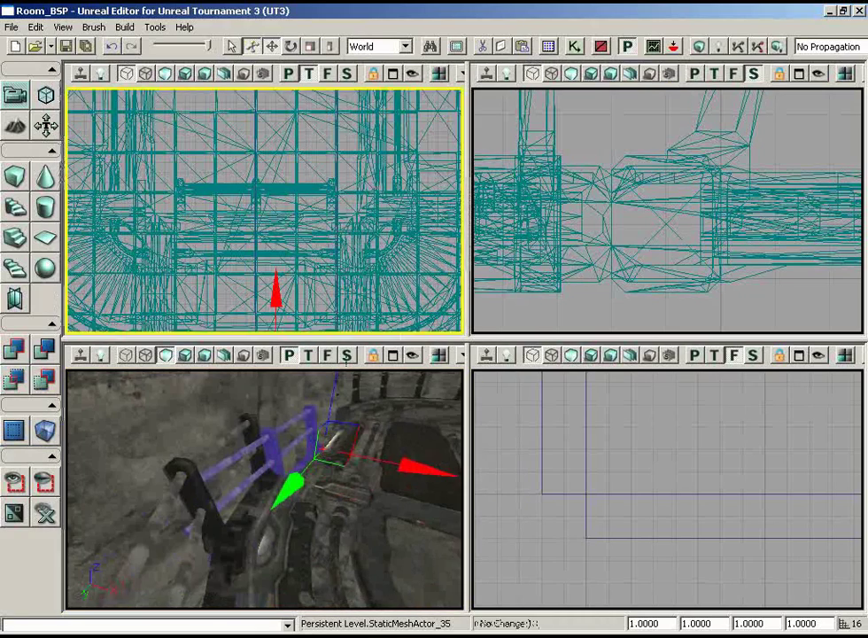
pyautogui.scroll(4, 355, 327)
pyautogui.moveTo(355, 328); pyautogui.dragTo(333, 386)
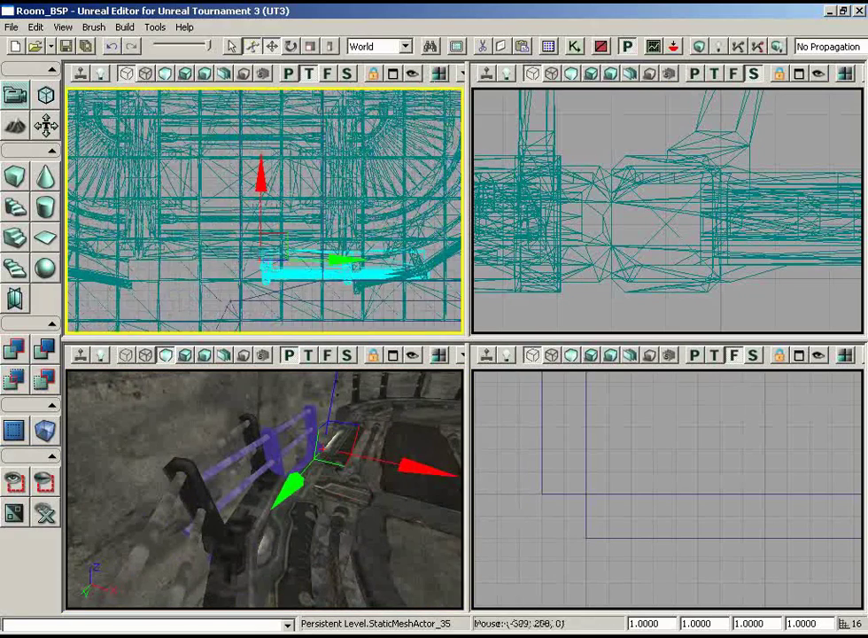
pyautogui.moveTo(337, 261); pyautogui.dragTo(165, 254)
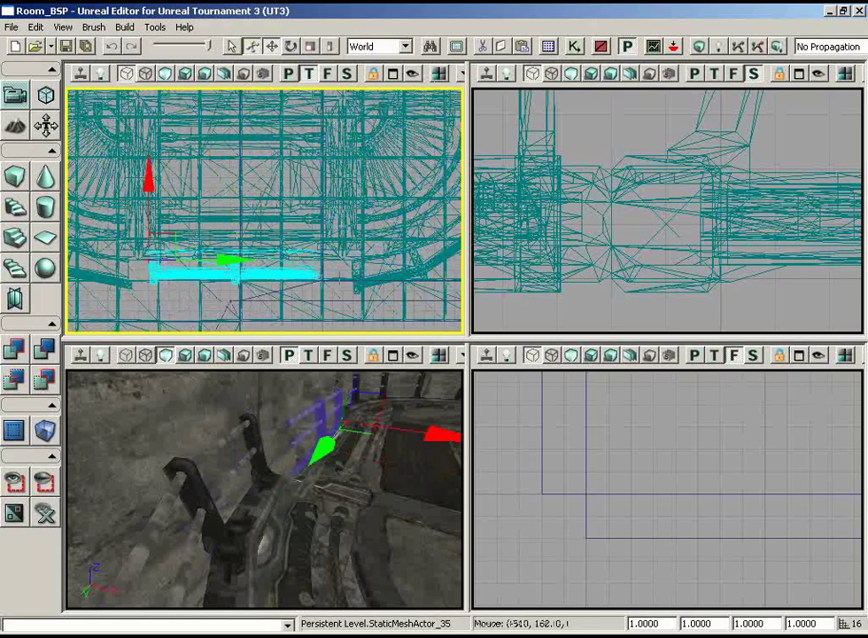
# - Move the selected straight railing outward along the X axis to line up with the curved railings beside it
pyautogui.moveTo(338, 505); pyautogui.dragTo(338, 454, button='right')
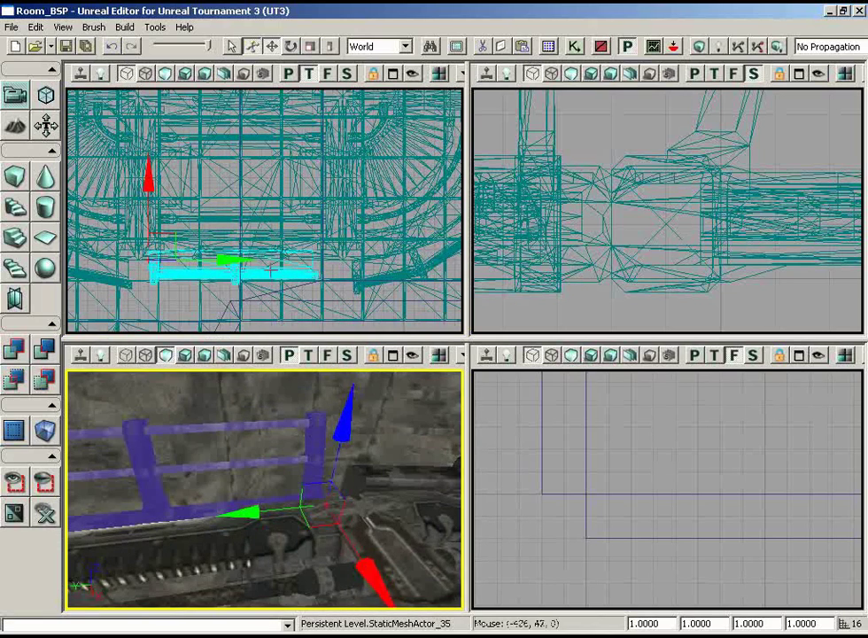
pyautogui.moveTo(271, 271); pyautogui.dragTo(274, 209, button='right')
pyautogui.scroll(4, 268, 239)
pyautogui.moveTo(184, 204); pyautogui.dragTo(267, 259, button='right')
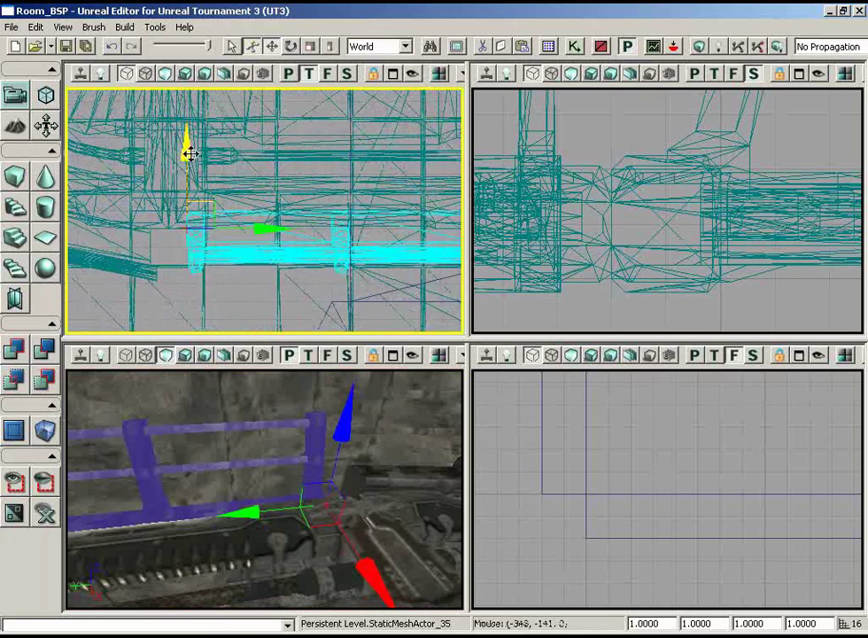
pyautogui.moveTo(191, 154); pyautogui.dragTo(184, 180)
# - Raise the straight railing along the Z axis until its base is level with the neighbouring railings
pyautogui.moveTo(222, 453); pyautogui.dragTo(67, 443, button='right')
pyautogui.scroll(-7, 642, 413)
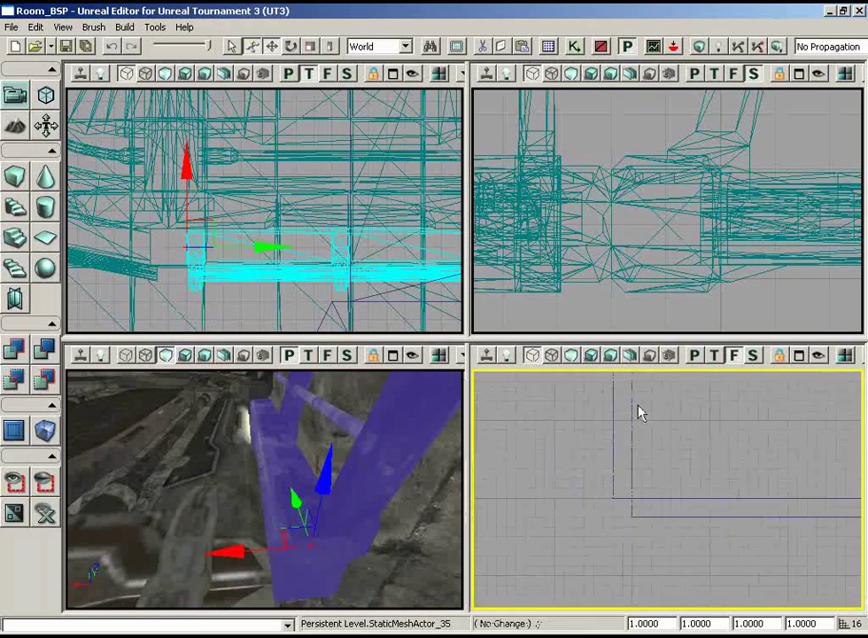
pyautogui.scroll(-6, 641, 390)
pyautogui.scroll(2, 640, 378)
pyautogui.scroll(-14, 677, 159)
pyautogui.moveTo(690, 90); pyautogui.dragTo(629, 95, button='right')
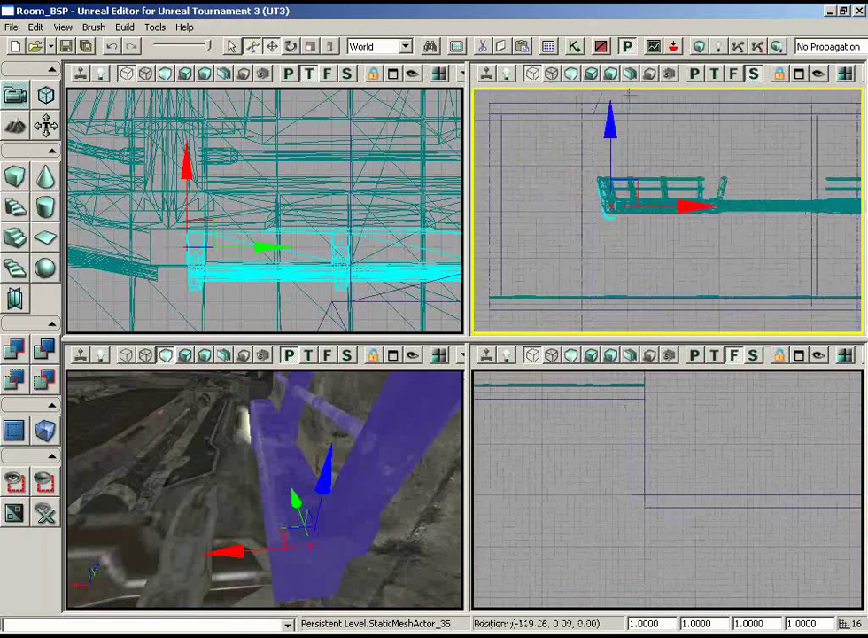
pyautogui.scroll(8, 631, 98)
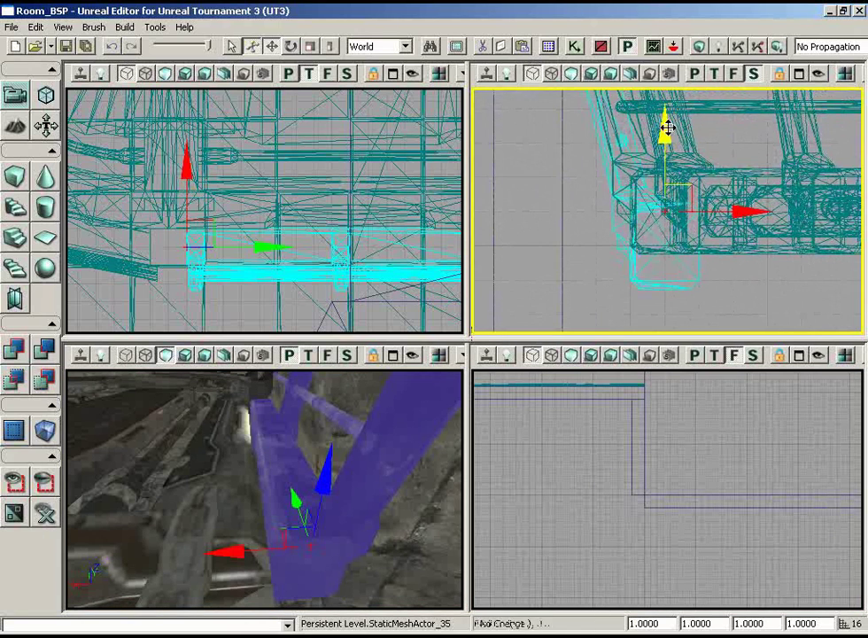
pyautogui.moveTo(666, 127); pyautogui.dragTo(668, 88)
# - Slide the straight railing along the Y axis until its end post meets the adjoining curved railing
pyautogui.moveTo(390, 496); pyautogui.dragTo(417, 383, button='right')
pyautogui.moveTo(198, 226); pyautogui.dragTo(280, 218, button='right')
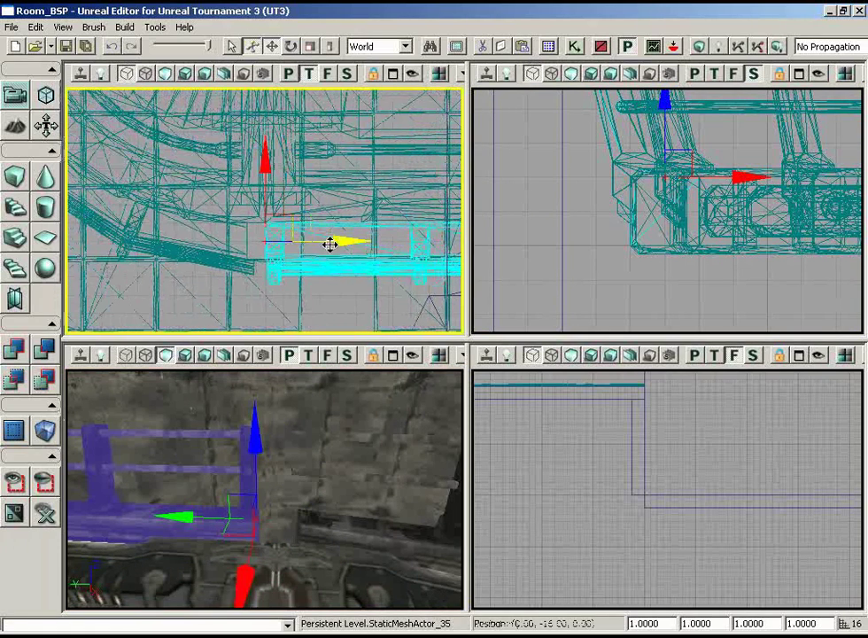
pyautogui.moveTo(307, 237); pyautogui.dragTo(289, 236)
# - Check the adjacent floor mesh's Y scale and set the straight railing's Y draw scale to 1.25
pyautogui.moveTo(376, 451); pyautogui.dragTo(119, 496, button='right')
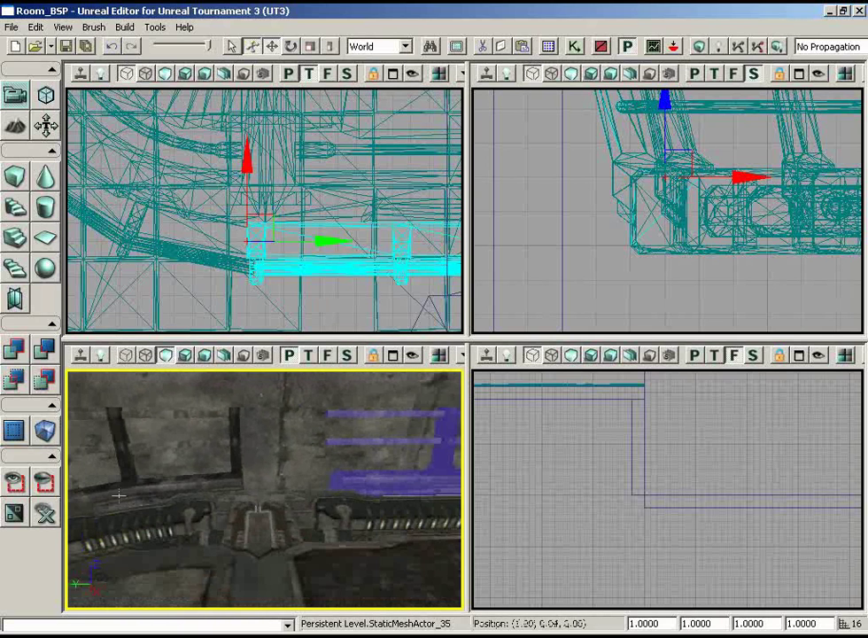
pyautogui.click(342, 517)
pyautogui.moveTo(342, 517); pyautogui.dragTo(263, 502, button='right')
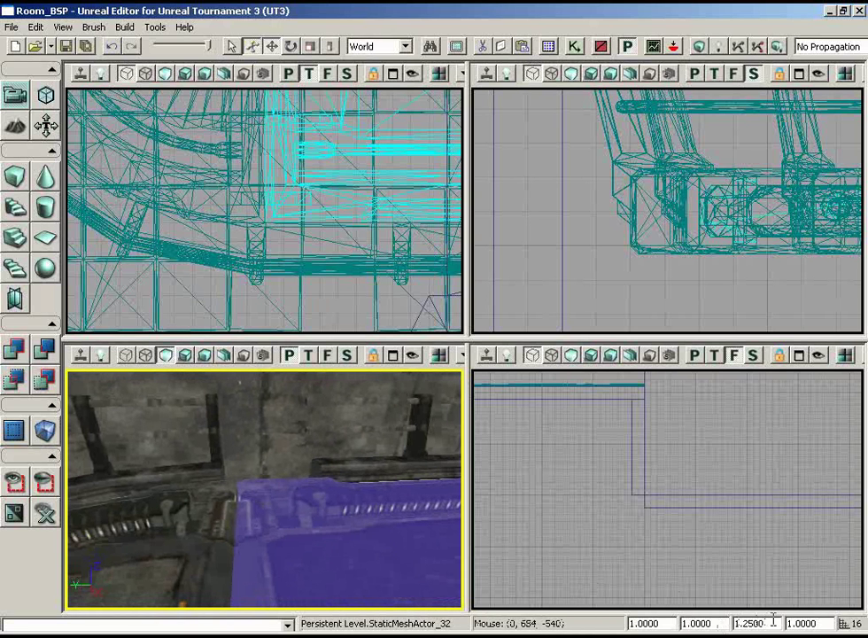
pyautogui.doubleClick(774, 620)
pyautogui.click(430, 425)
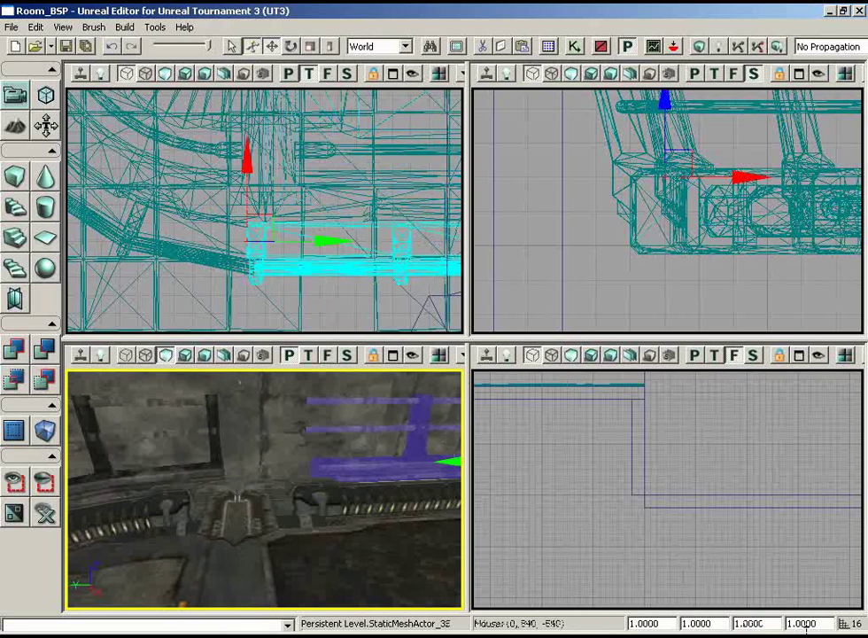
pyautogui.press('Return')
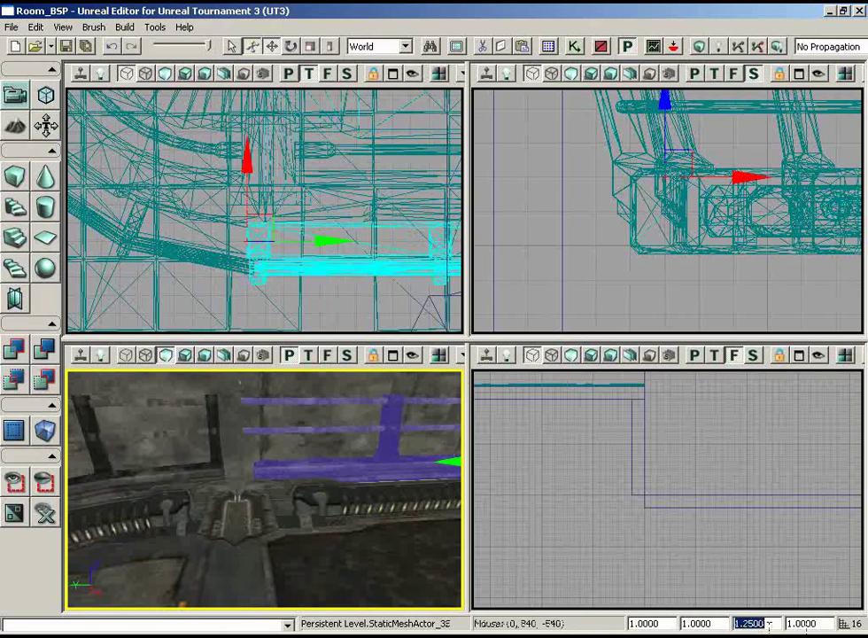
# - Select the straight railing and the curved railings on both sides of it, and hide all other actors
pyautogui.moveTo(365, 502); pyautogui.dragTo(327, 432, button='right')
pyautogui.moveTo(327, 433); pyautogui.dragTo(274, 438)
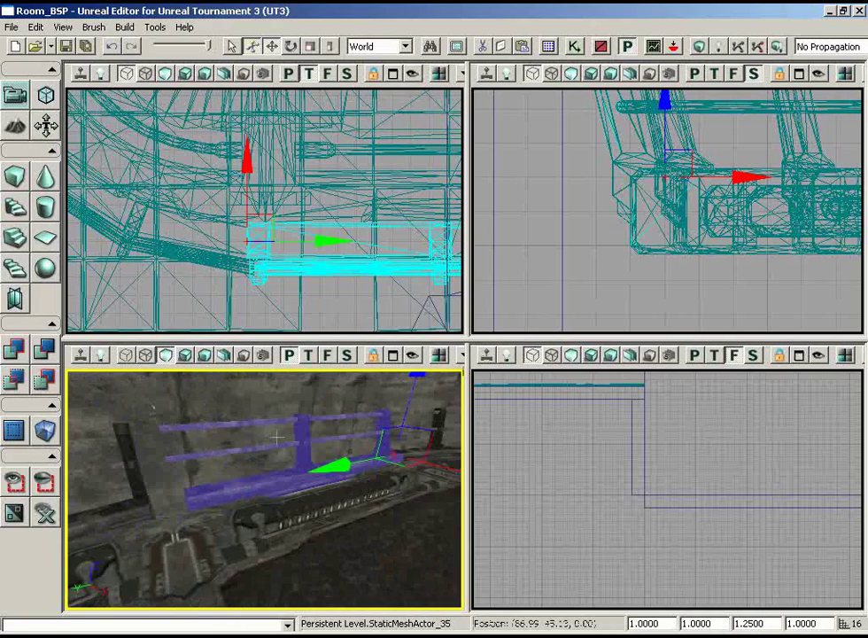
pyautogui.moveTo(307, 282); pyautogui.dragTo(403, 307)
pyautogui.moveTo(223, 432); pyautogui.dragTo(250, 475)
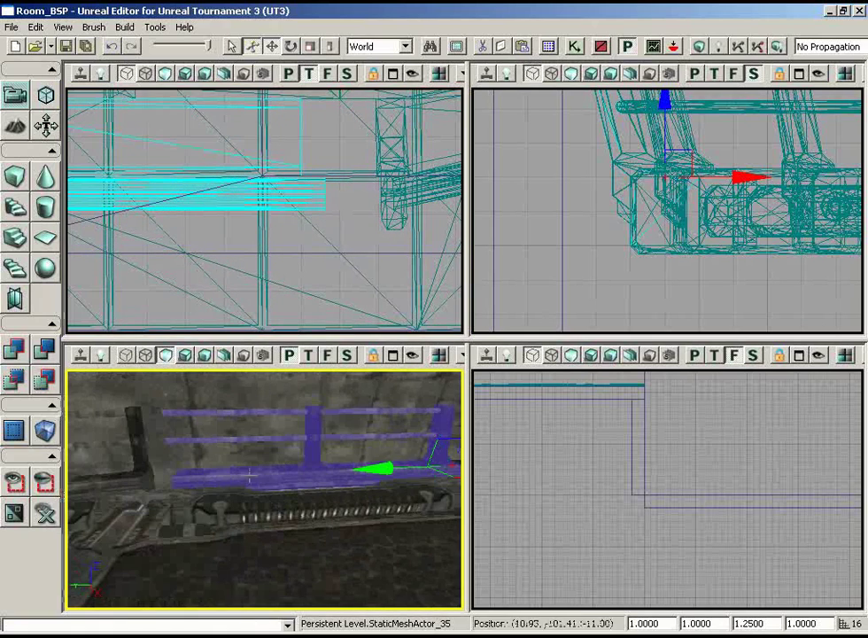
pyautogui.moveTo(319, 273); pyautogui.dragTo(78, 116)
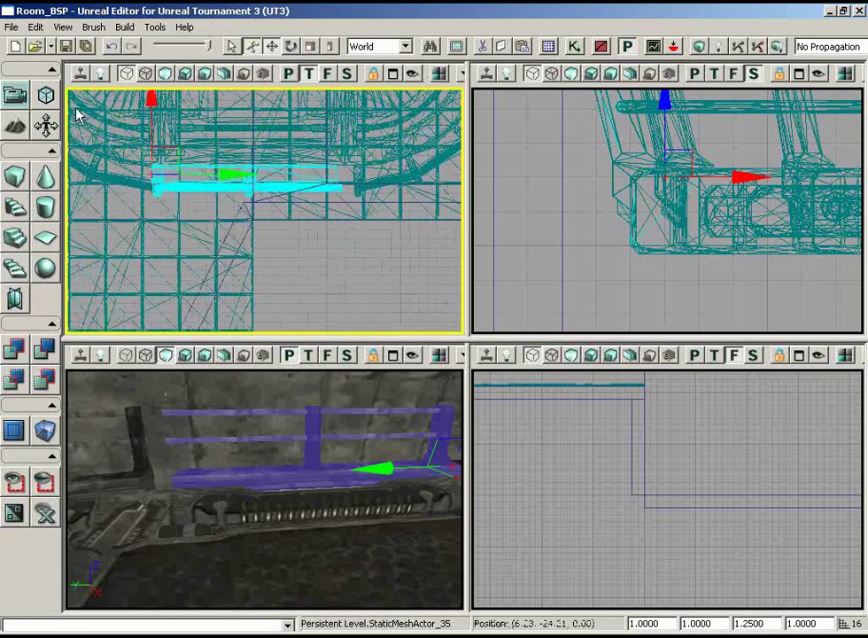
pyautogui.moveTo(311, 410); pyautogui.dragTo(305, 503, button='right')
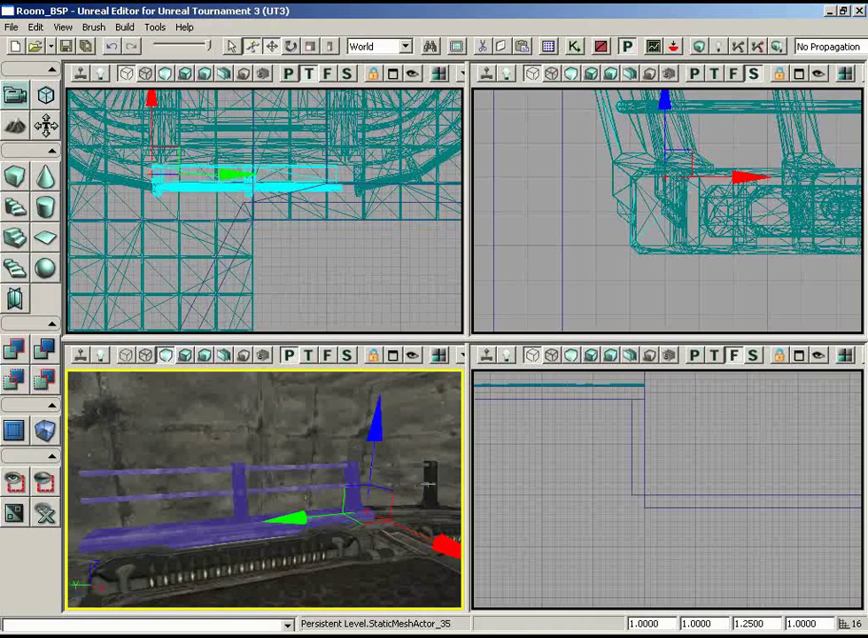
pyautogui.click(408, 485)
pyautogui.keyDown('ctrl'); pyautogui.click(243, 484); pyautogui.keyUp('ctrl')
pyautogui.moveTo(243, 485); pyautogui.dragTo(81, 487, button='right')
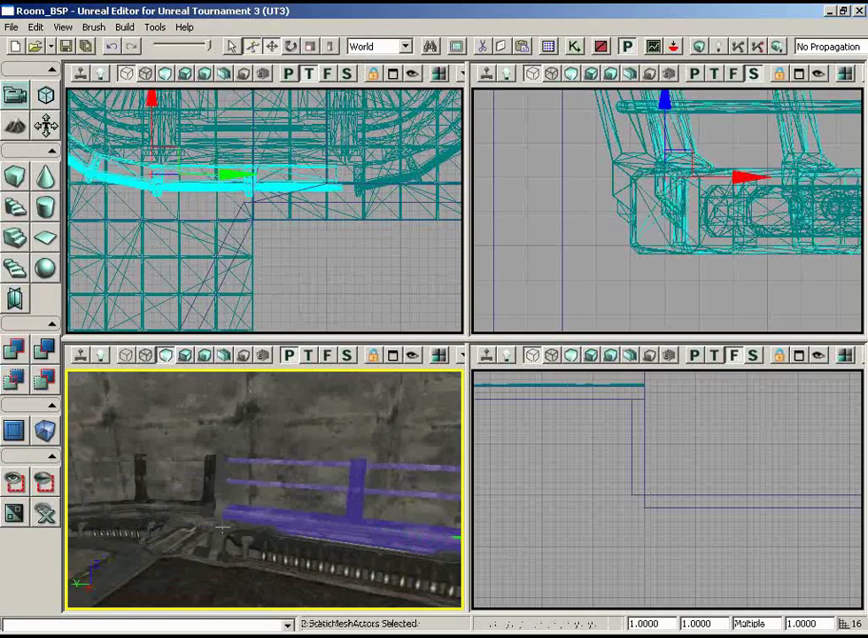
pyautogui.keyDown('ctrl'); pyautogui.click(81, 487); pyautogui.keyUp('ctrl')
pyautogui.click(12, 489)
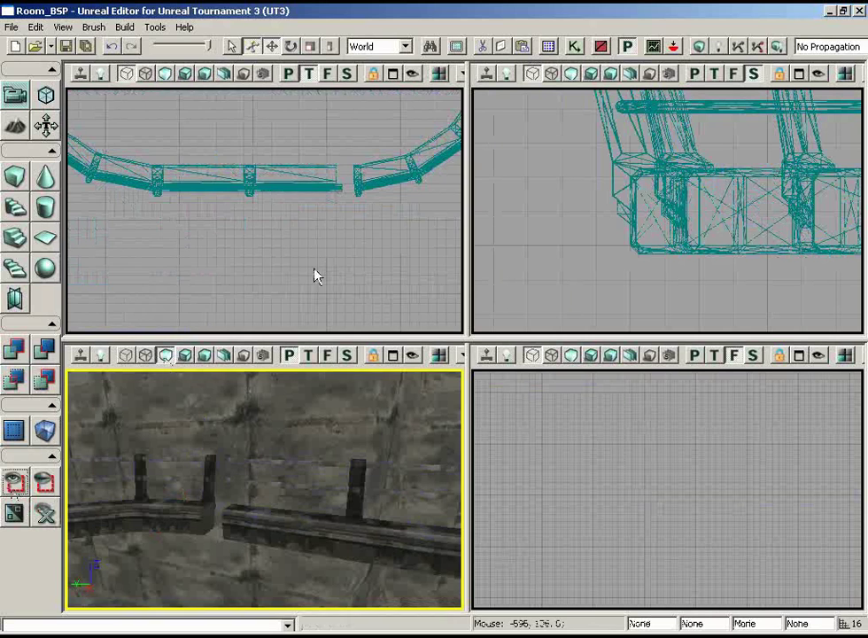
# - Move the straight railing outward along the X axis, clear of the gap between the curved railings
pyautogui.moveTo(313, 269); pyautogui.dragTo(278, 268)
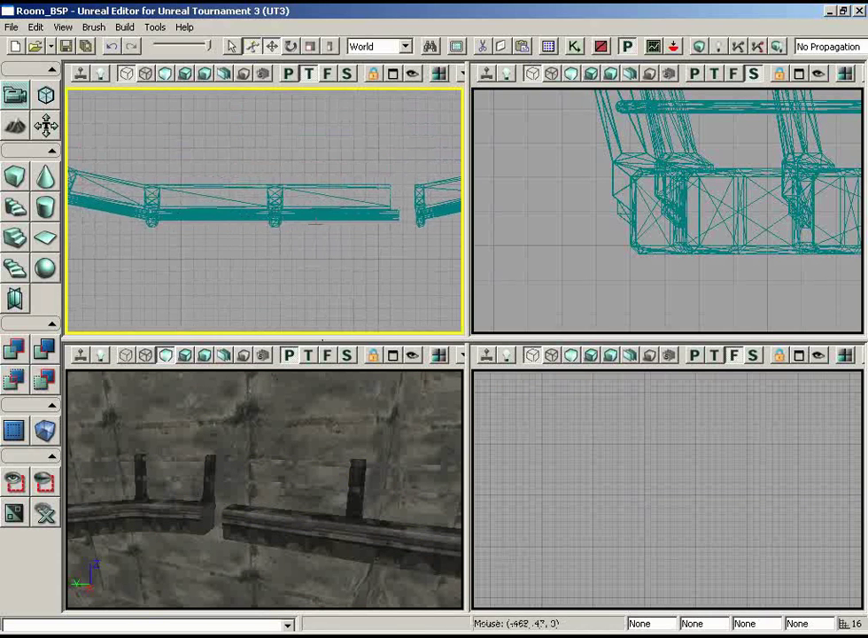
pyautogui.click(266, 200)
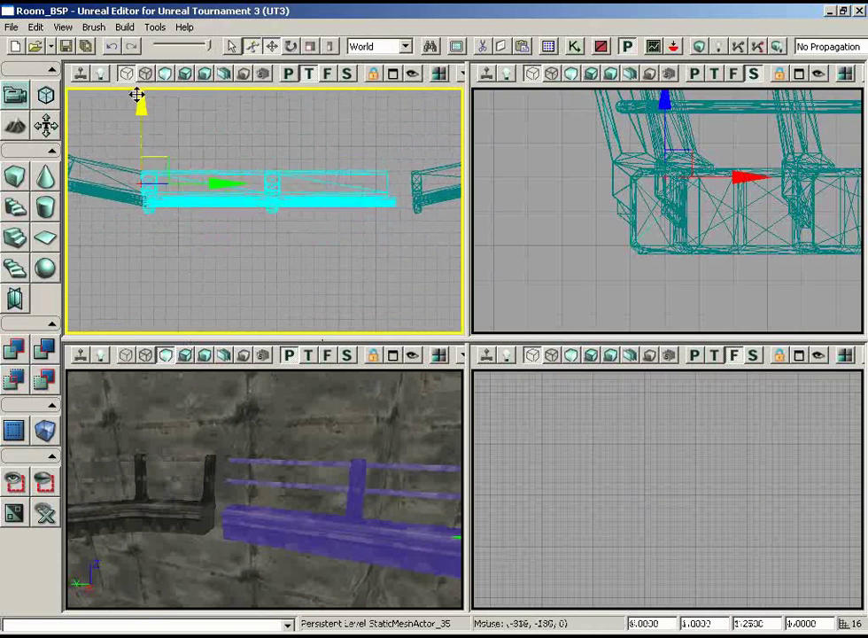
pyautogui.moveTo(138, 95); pyautogui.dragTo(140, 126)
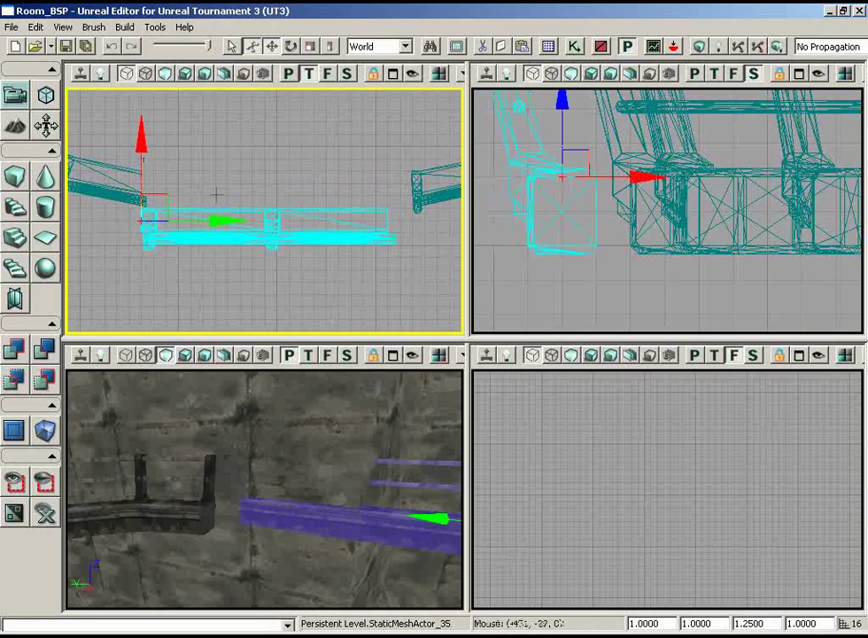
# - Measure the gap between the two curved railings and work out the required scale factor in Calculator
pyautogui.moveTo(216, 194); pyautogui.dragTo(462, 187)
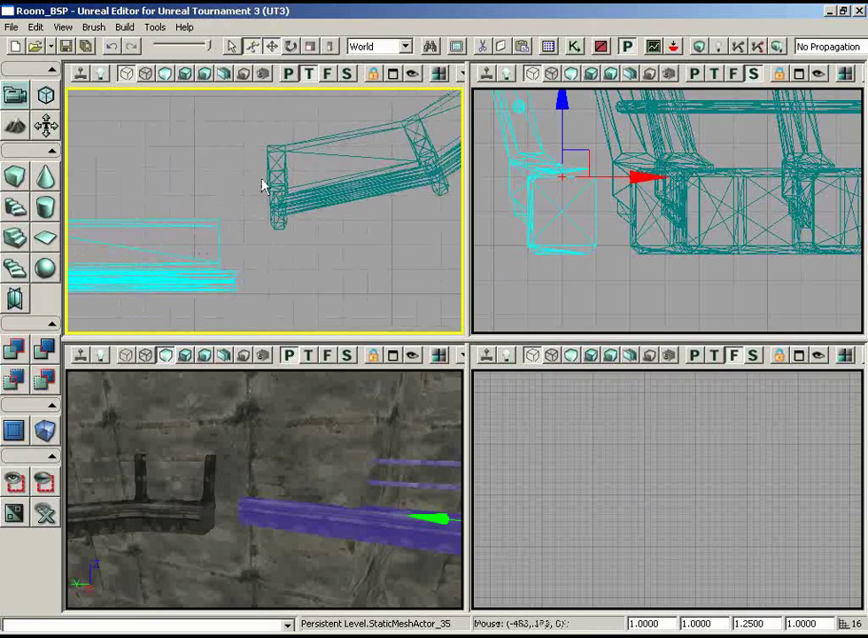
pyautogui.moveTo(283, 293); pyautogui.dragTo(244, 92)
pyautogui.click(172, 160)
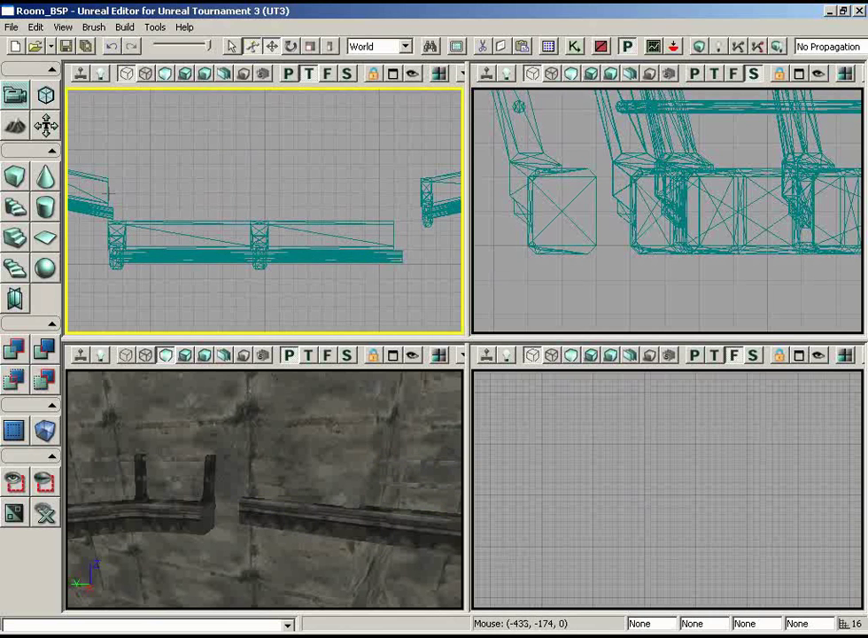
pyautogui.moveTo(278, 207); pyautogui.dragTo(365, 192, button='middle')
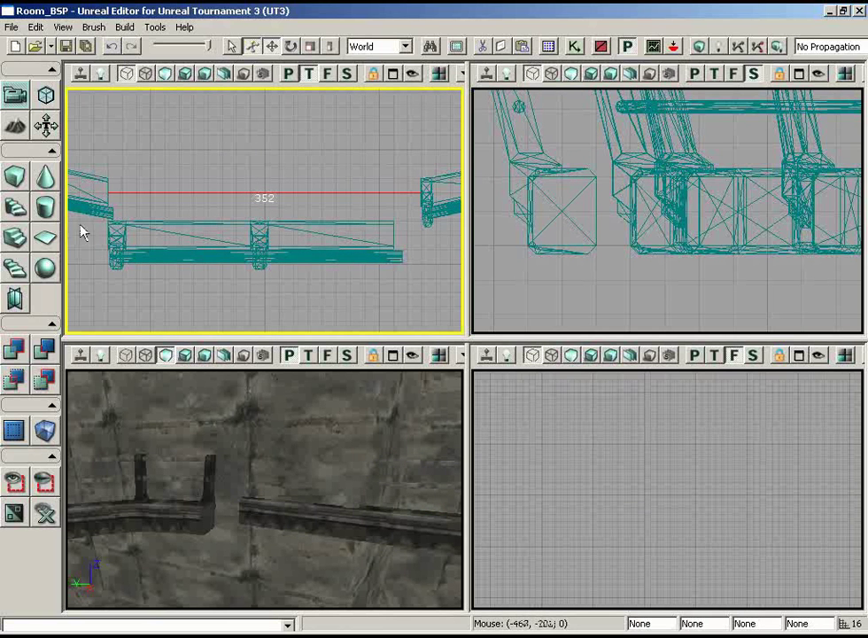
pyautogui.hotkey('alt', 'Tab')
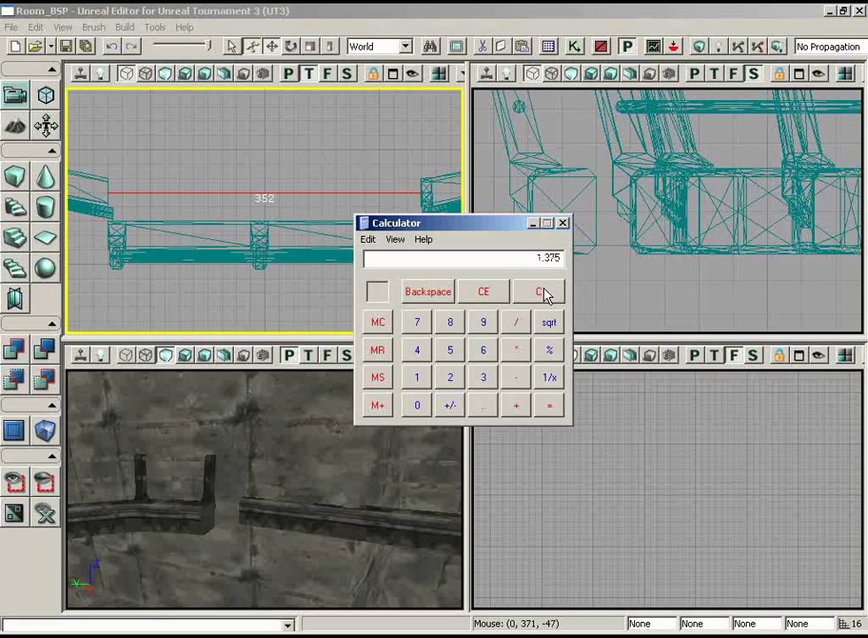
pyautogui.click(561, 222)
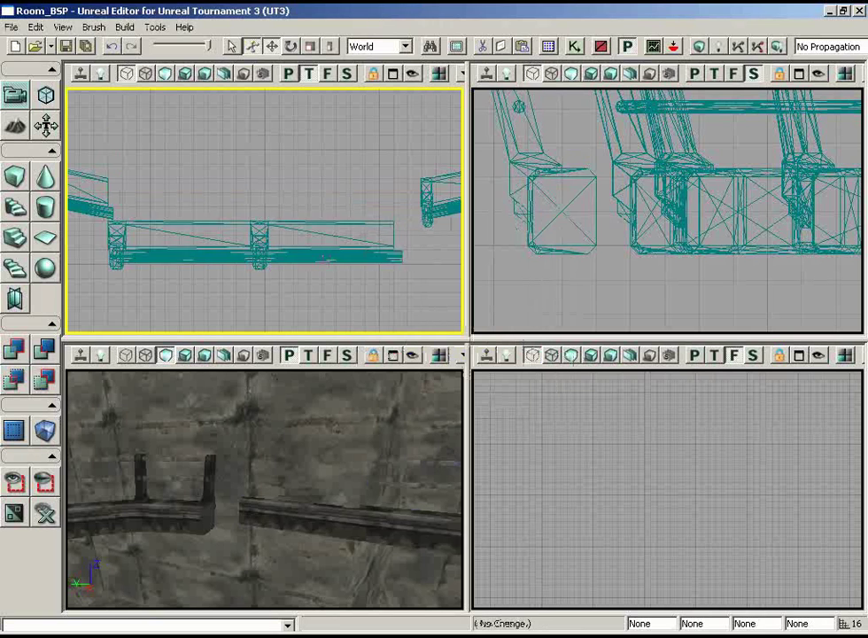
# - Set the straight railing's Y draw scale to 1.375 and move it back along X between the curved railings
pyautogui.click(565, 212)
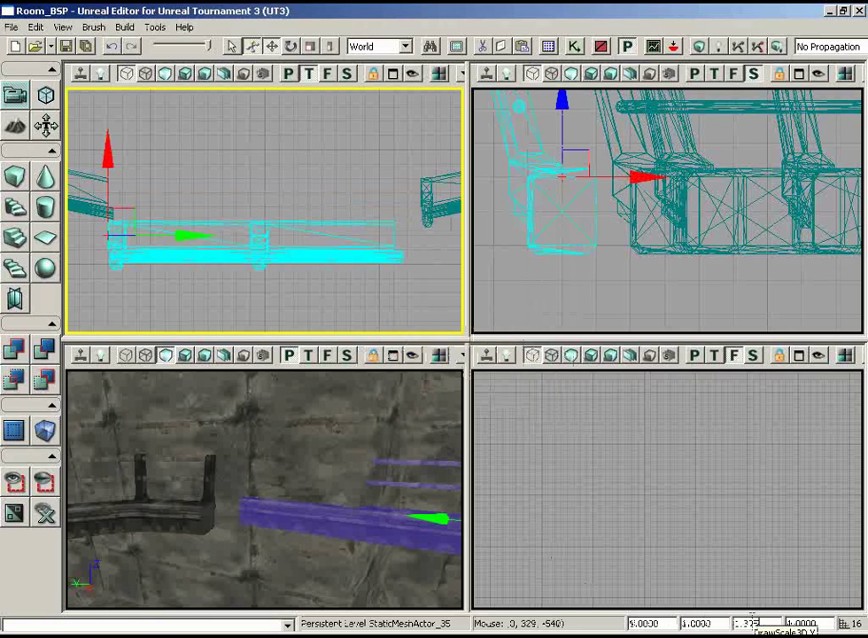
pyautogui.press('Return')
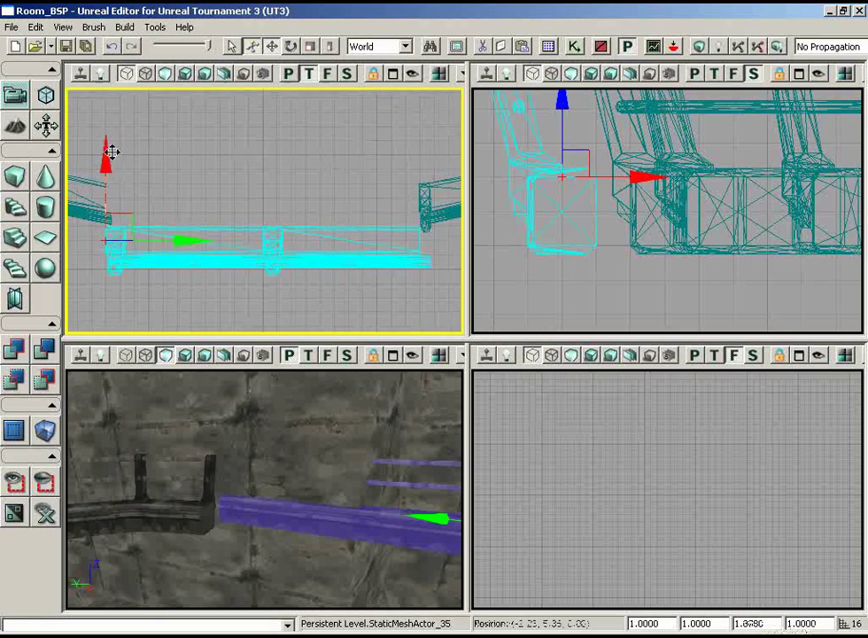
pyautogui.moveTo(111, 149); pyautogui.dragTo(103, 116)
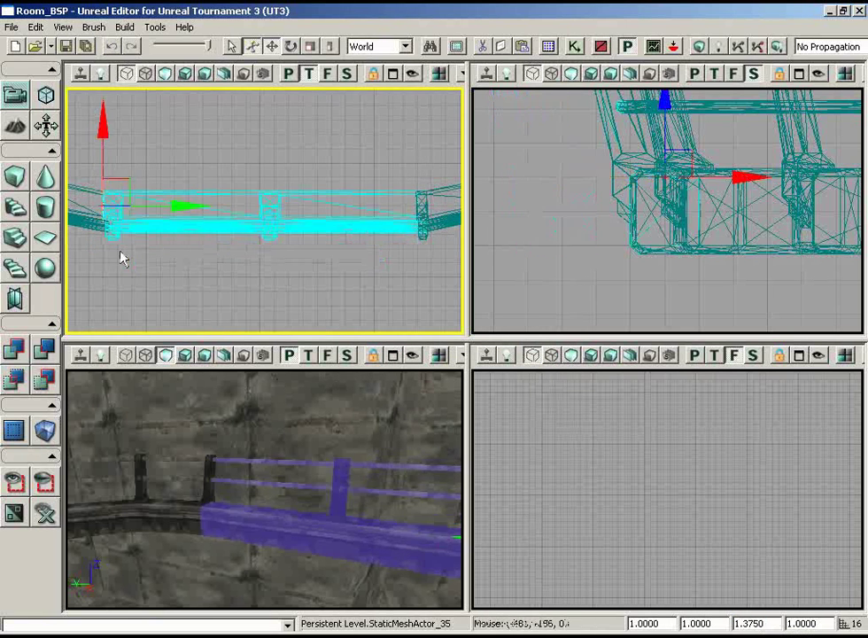
# - Inspect the railing's end joint up close and fine-tune its Y draw scale through 1.37, 1.371 and 1.372 to 1.3725
pyautogui.moveTo(150, 589)
pyautogui.mouseDown(button='right')
pyautogui.moveTo(150, 576)
pyautogui.moveTo(150, 589)
pyautogui.mouseUp(button='right')
pyautogui.moveTo(151, 590); pyautogui.dragTo(212, 545)
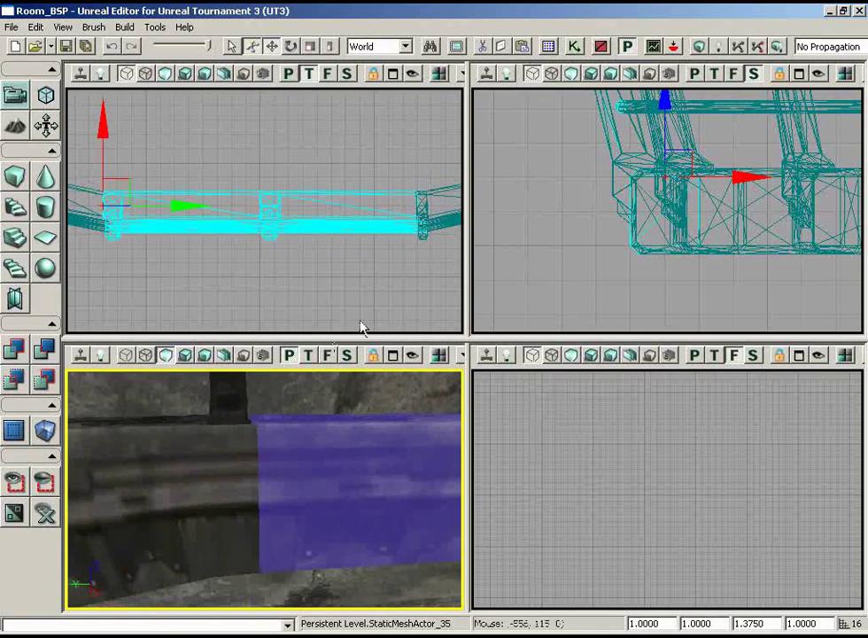
pyautogui.scroll(3, 462, 314)
pyautogui.scroll(5, 345, 195)
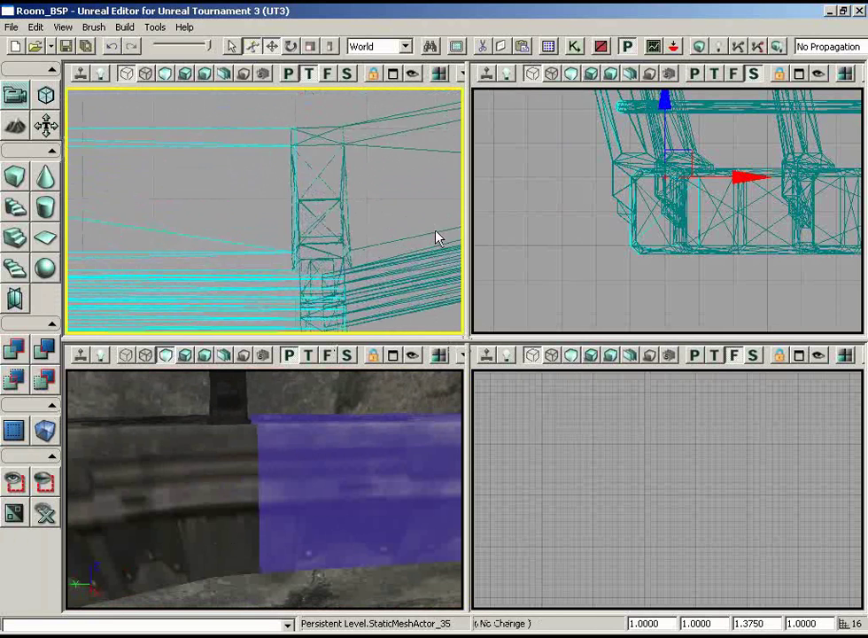
pyautogui.moveTo(359, 495); pyautogui.dragTo(356, 462)
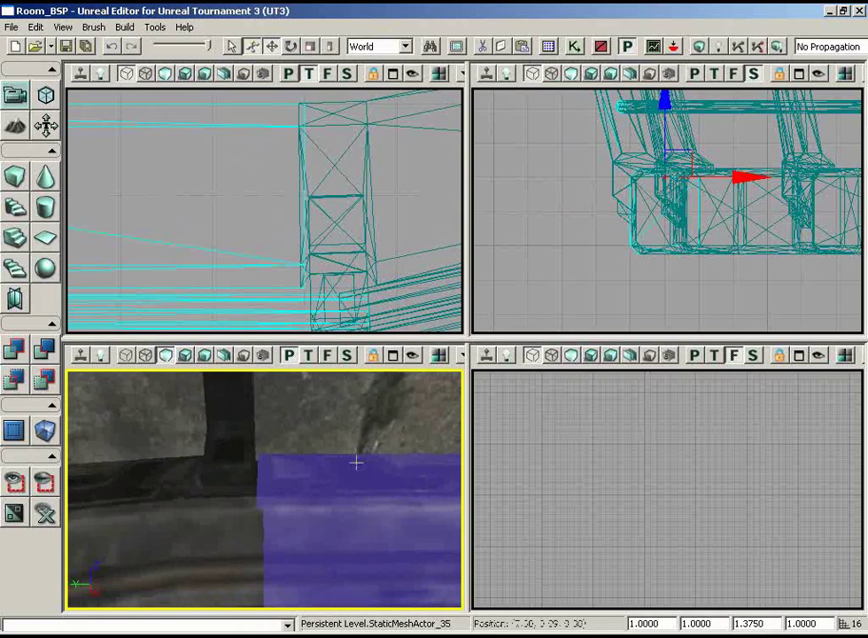
pyautogui.scroll(6, 413, 235)
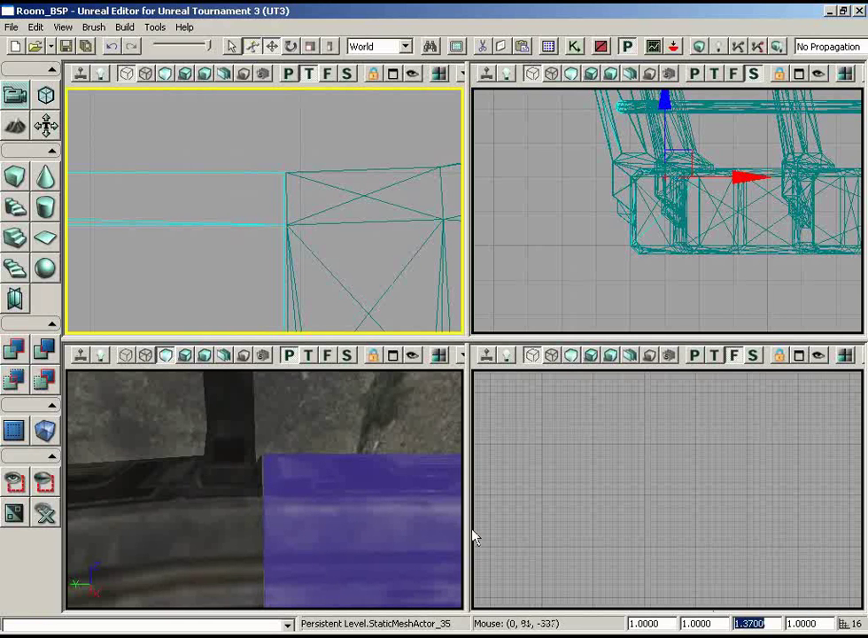
pyautogui.moveTo(286, 523); pyautogui.dragTo(272, 499, button='right')
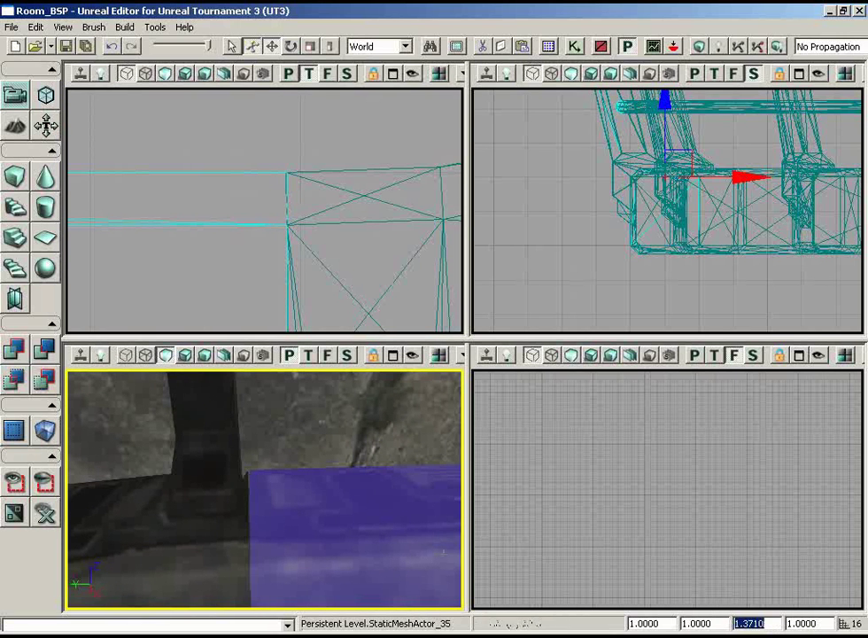
pyautogui.moveTo(319, 297); pyautogui.dragTo(229, 361, button='right')
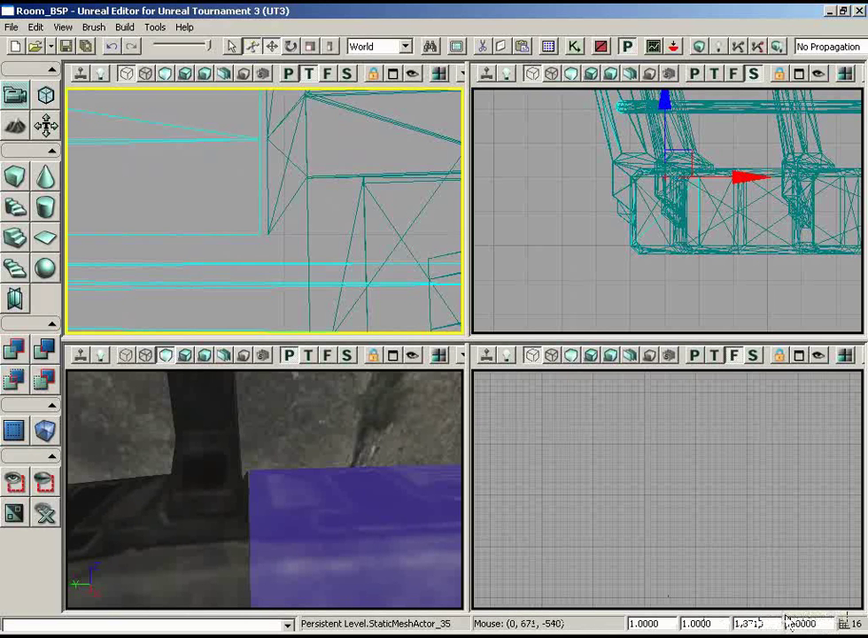
pyautogui.press('Return')
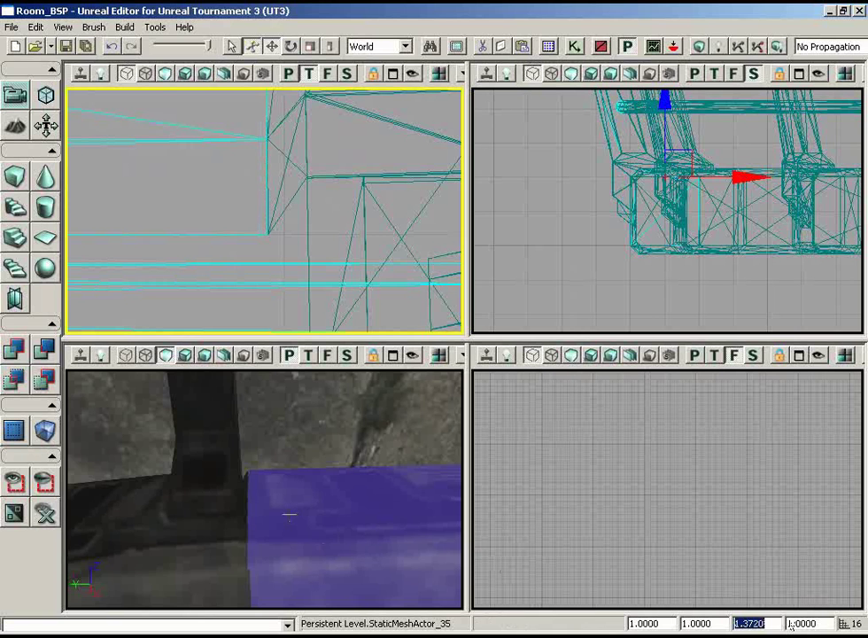
pyautogui.moveTo(290, 515); pyautogui.dragTo(290, 505, button='right')
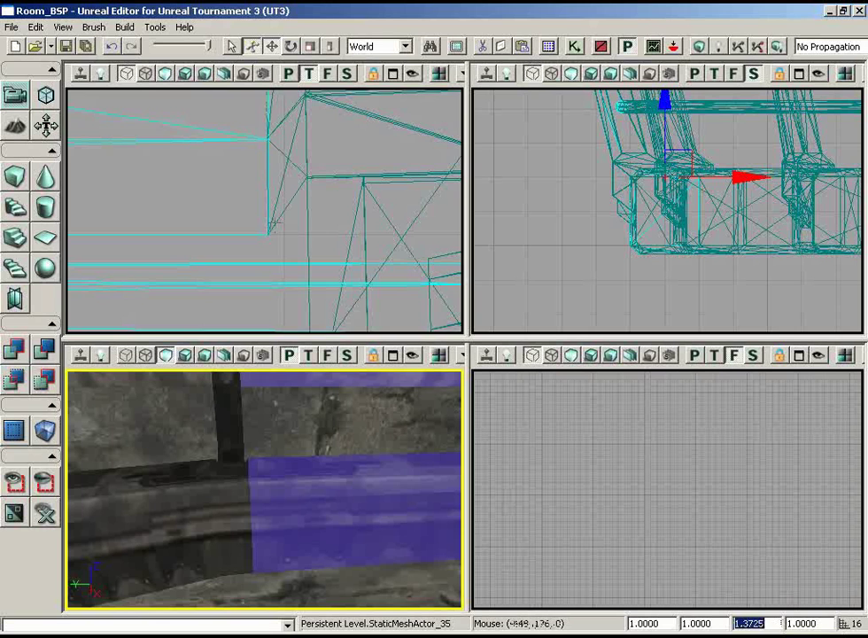
# - Check the straight railing's end joint against the curved railing from the top and in perspective, and unhide the rest of the level
pyautogui.moveTo(276, 223); pyautogui.dragTo(273, 266, button='right')
pyautogui.moveTo(273, 307); pyautogui.dragTo(272, 81, button='right')
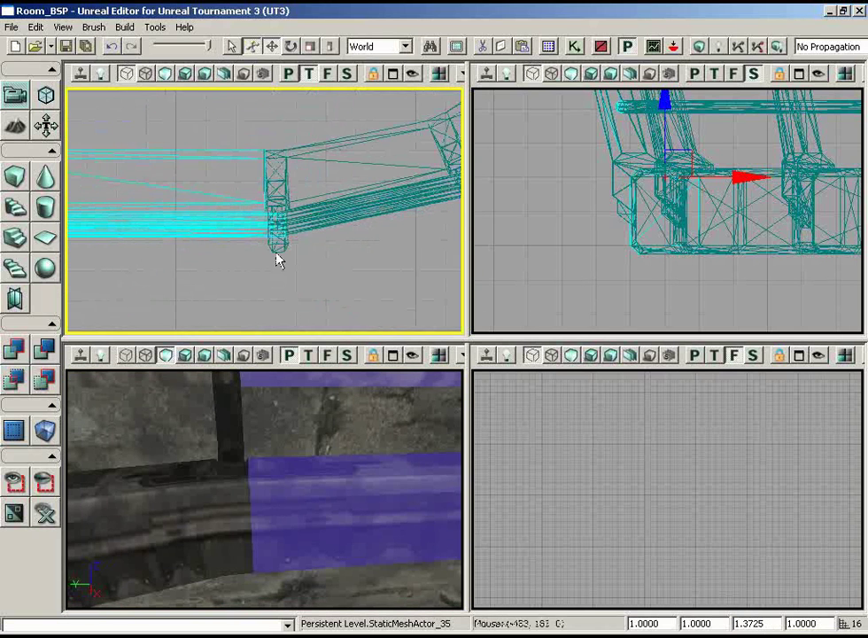
pyautogui.moveTo(296, 461); pyautogui.dragTo(310, 373)
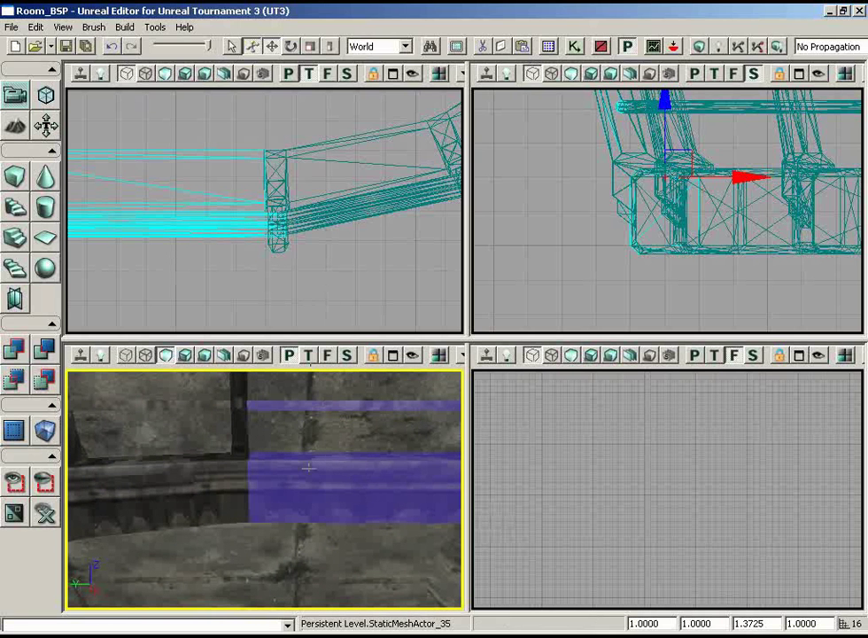
pyautogui.moveTo(309, 466); pyautogui.dragTo(274, 407)
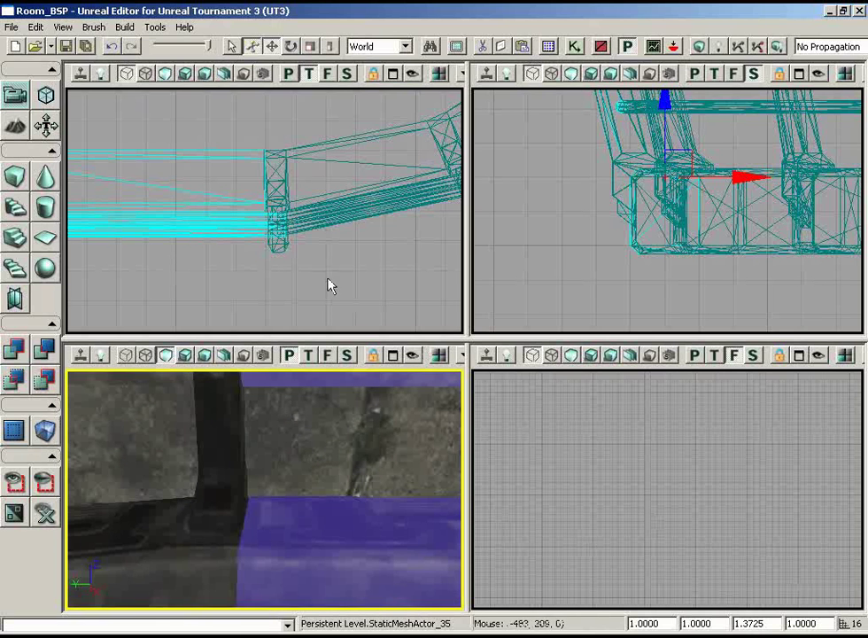
pyautogui.moveTo(327, 279); pyautogui.dragTo(266, 101)
pyautogui.moveTo(316, 532); pyautogui.dragTo(348, 556)
pyautogui.click(53, 524)
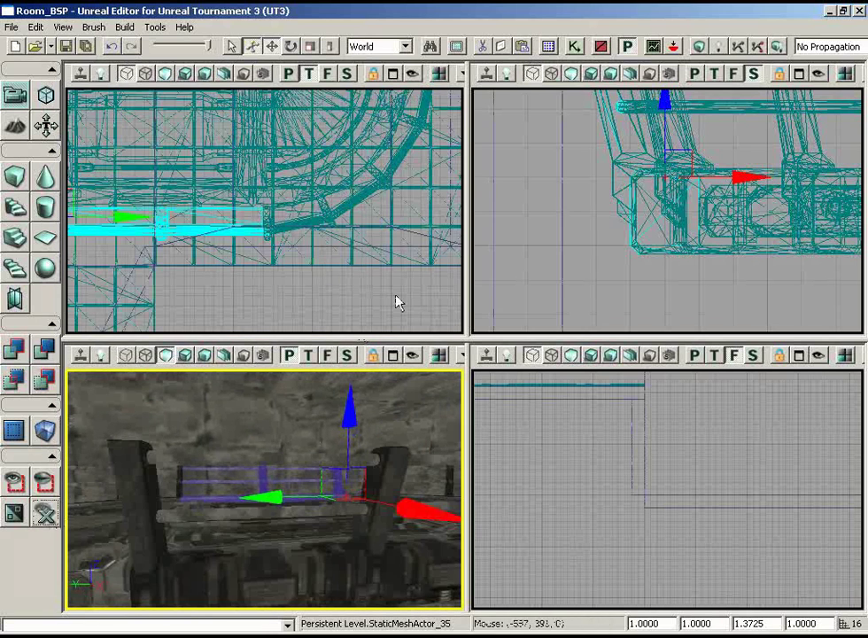
# - Deselect the straight railing, look over how it fits between the curved railings around the room, and reselect it
pyautogui.moveTo(283, 459); pyautogui.dragTo(183, 420, button='right')
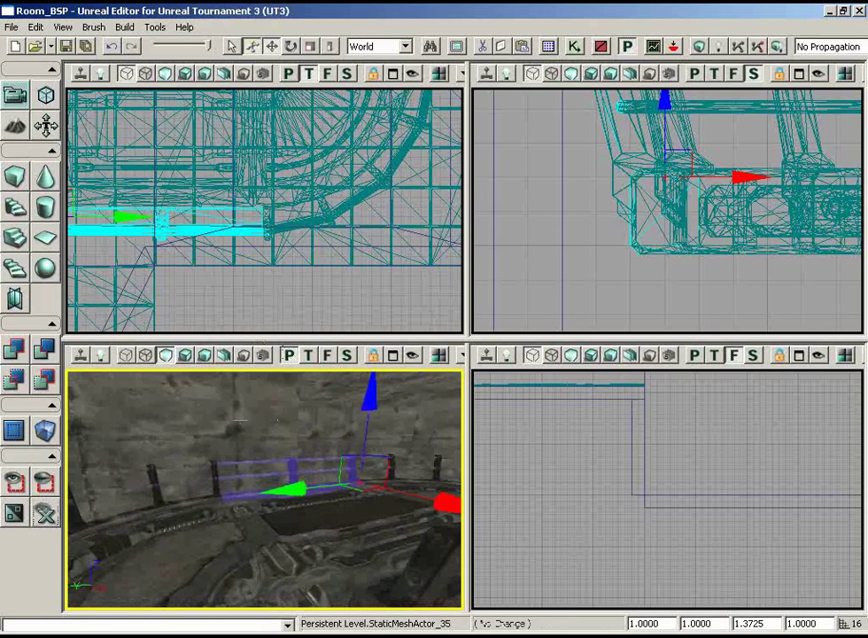
pyautogui.click(183, 420)
pyautogui.moveTo(328, 474); pyautogui.dragTo(192, 466, button='right')
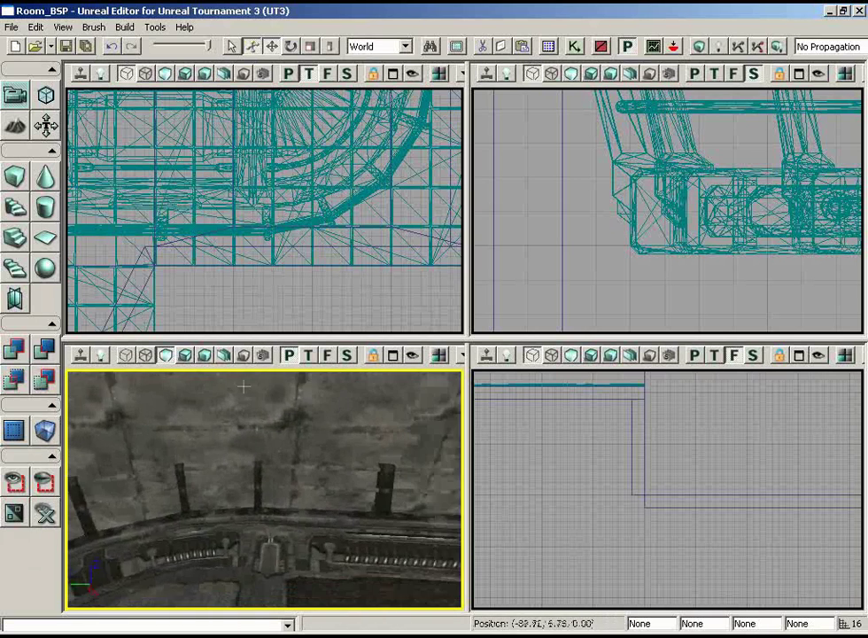
pyautogui.moveTo(401, 378); pyautogui.dragTo(325, 478, button='right')
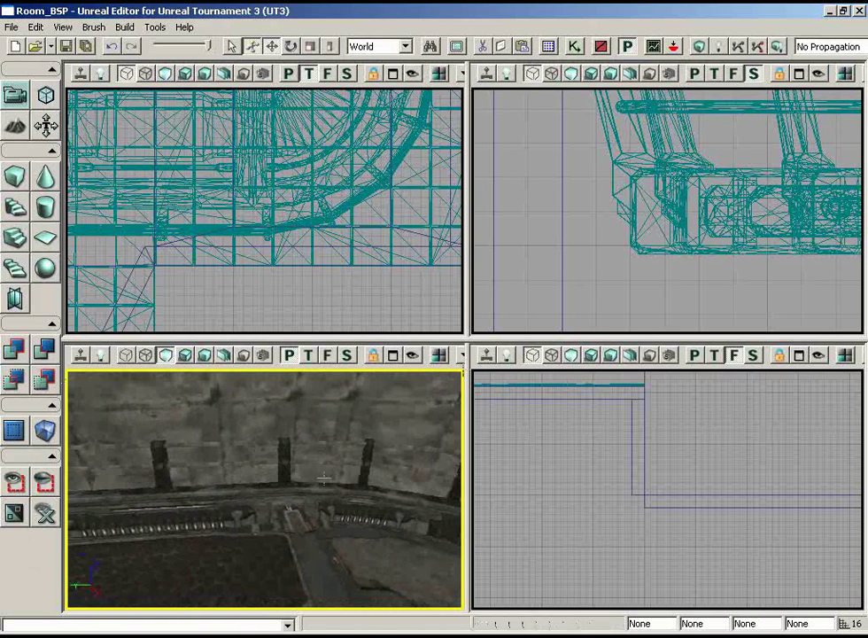
pyautogui.click(178, 466)
pyautogui.moveTo(270, 547); pyautogui.dragTo(466, 503, button='right')
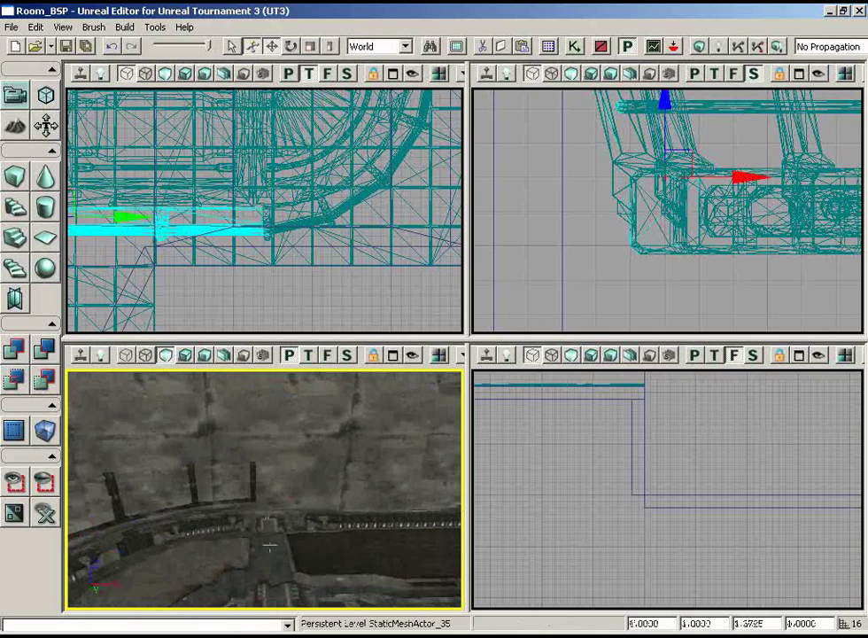
pyautogui.moveTo(292, 501); pyautogui.dragTo(292, 529)
pyautogui.moveTo(292, 529); pyautogui.dragTo(137, 502, button='right')
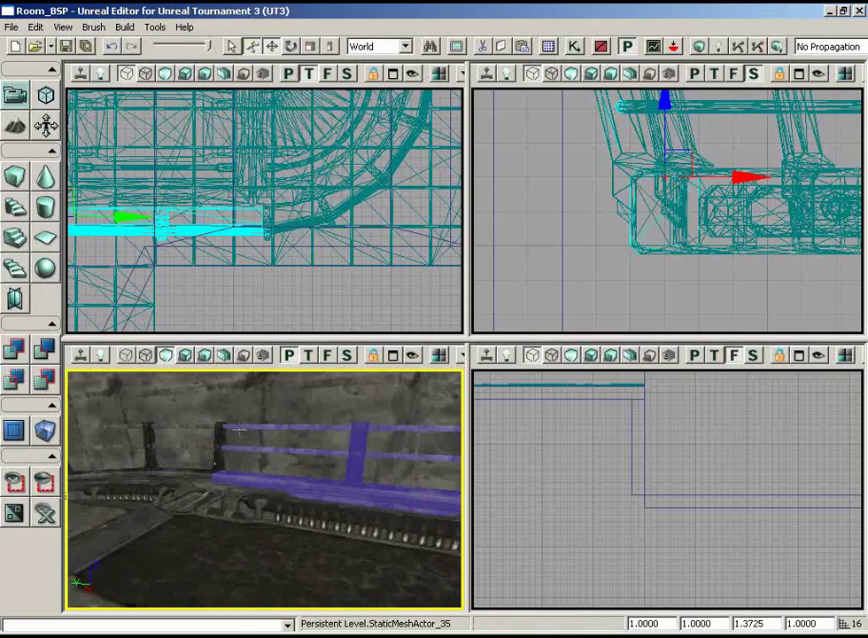
pyautogui.moveTo(270, 501); pyautogui.dragTo(378, 494, button='right')
# - Duplicate the straight railing while rotating the copy a quarter turn about the vertical axis
pyautogui.moveTo(232, 288); pyautogui.dragTo(68, 232, button='right')
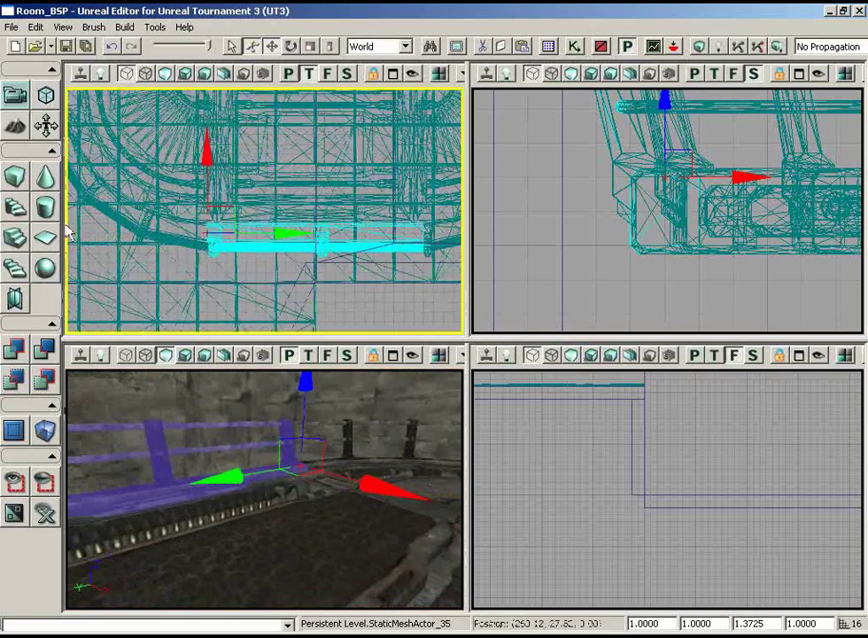
pyautogui.scroll(-2, 87, 162)
pyautogui.moveTo(87, 163); pyautogui.dragTo(157, 208, button='right')
pyautogui.press('space')
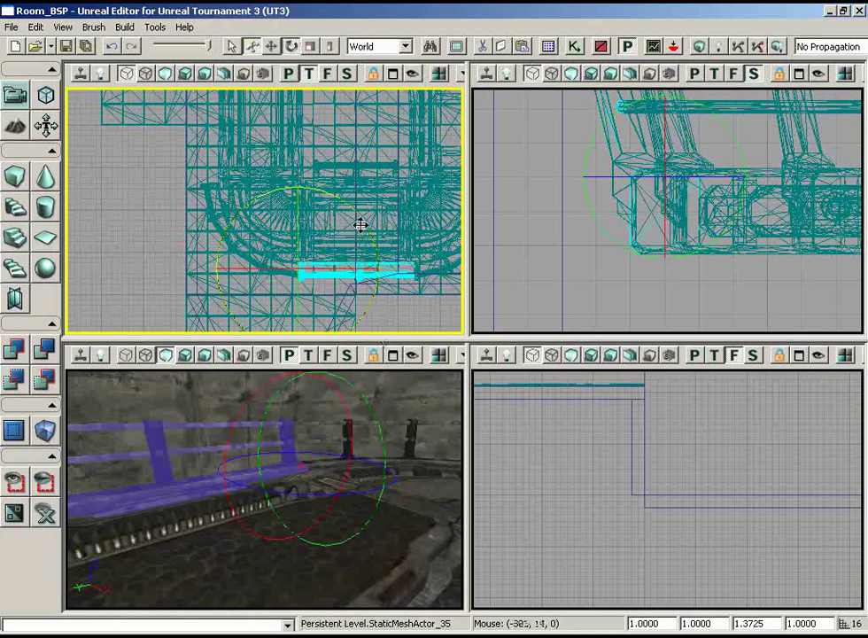
pyautogui.moveTo(355, 219); pyautogui.dragTo(412, 225)
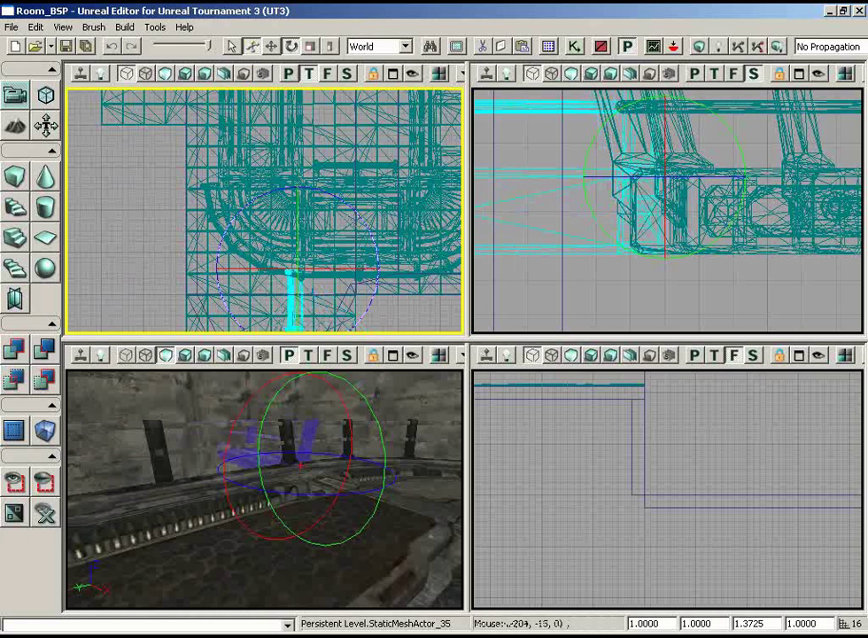
# - Move the rotated railing copy to the straight gap on the adjacent side of the platform and align it along Y
pyautogui.press('space')
pyautogui.press('space')
pyautogui.moveTo(325, 241); pyautogui.dragTo(234, 192)
pyautogui.scroll(3, 241, 218)
pyautogui.moveTo(297, 155); pyautogui.dragTo(285, 89)
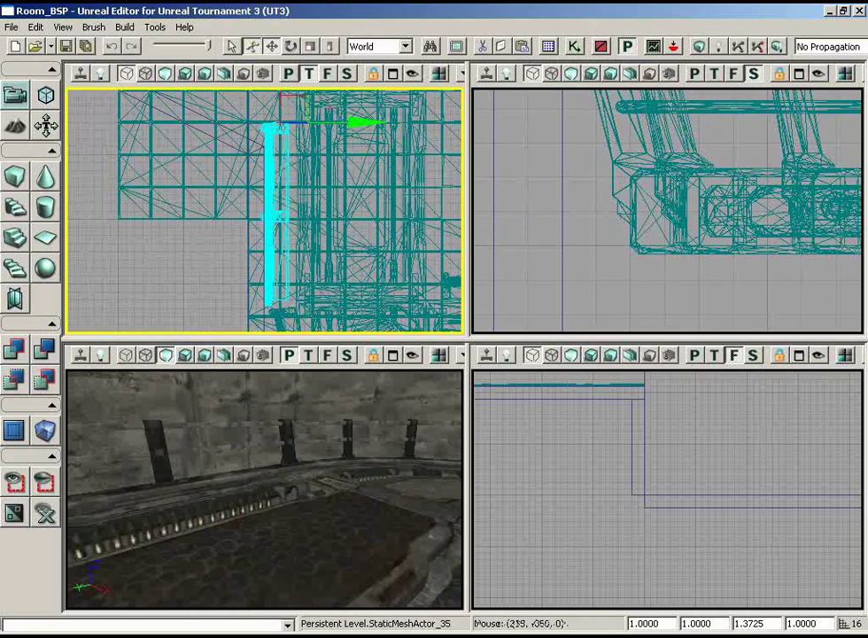
pyautogui.moveTo(323, 121); pyautogui.dragTo(332, 121)
# - Examine both ends of the copied railing against the platform edge and the neighbouring curved railing
pyautogui.moveTo(343, 487); pyautogui.dragTo(464, 498, button='right')
pyautogui.moveTo(464, 498); pyautogui.dragTo(306, 373)
pyautogui.moveTo(306, 374); pyautogui.dragTo(307, 479, button='right')
pyautogui.moveTo(308, 479); pyautogui.dragTo(306, 479)
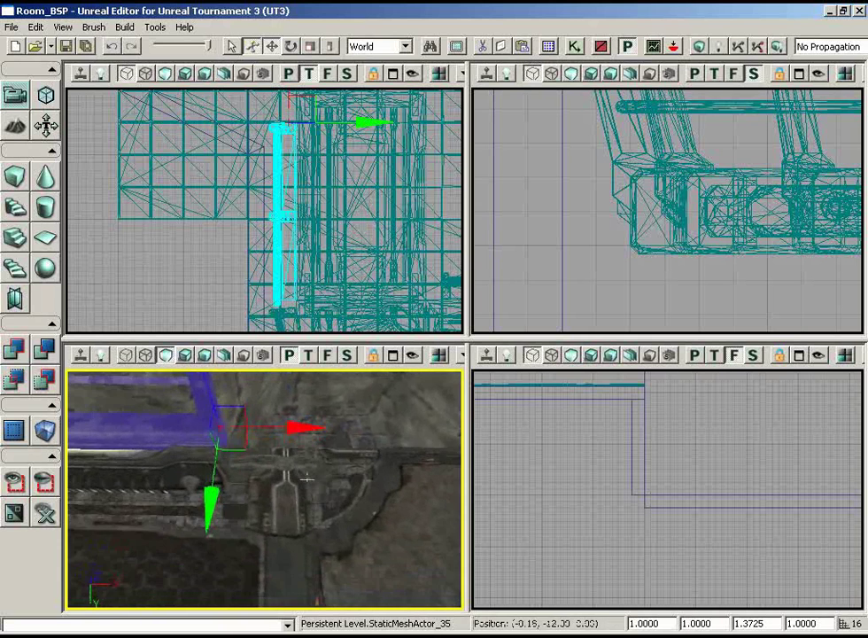
pyautogui.moveTo(327, 543); pyautogui.dragTo(351, 495, button='right')
pyautogui.moveTo(351, 494); pyautogui.dragTo(330, 470)
pyautogui.moveTo(329, 470); pyautogui.dragTo(244, 461, button='right')
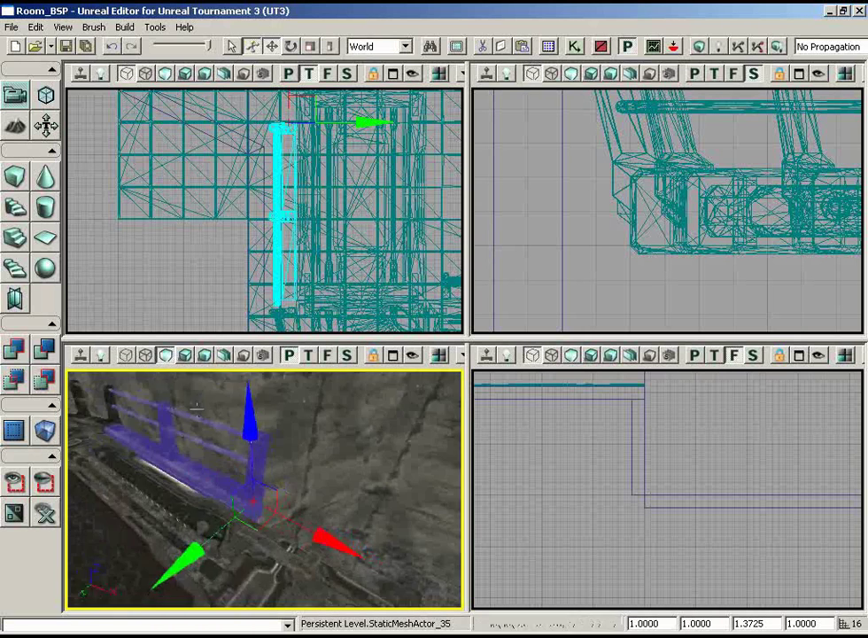
pyautogui.moveTo(243, 461); pyautogui.dragTo(220, 440)
pyautogui.moveTo(220, 441); pyautogui.dragTo(210, 475, button='right')
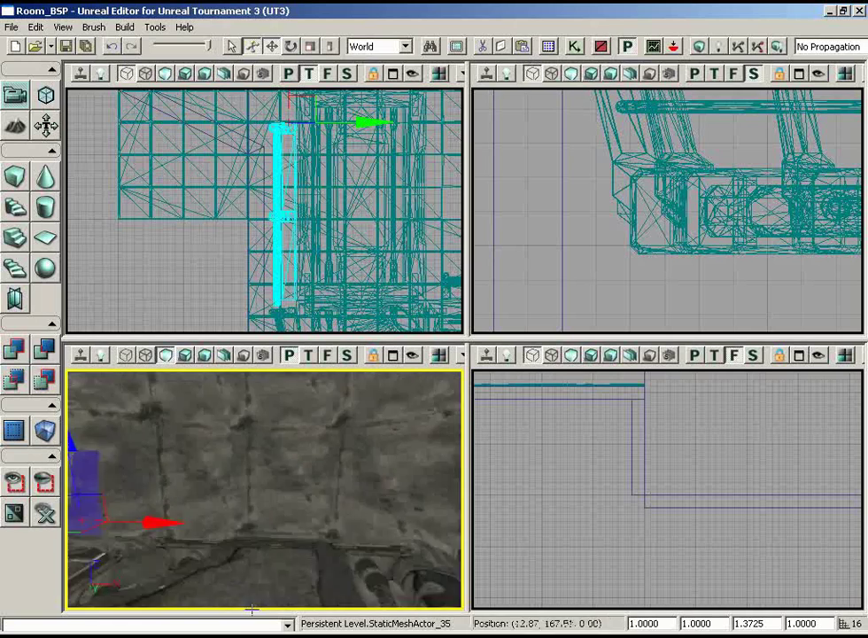
pyautogui.moveTo(210, 330); pyautogui.dragTo(212, 341)
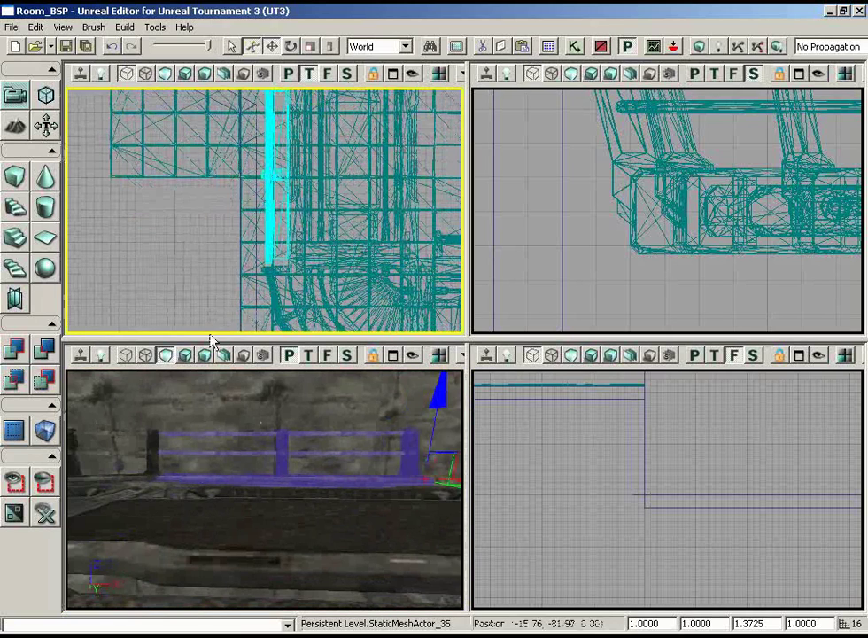
# - Move the copied railing 32 units along X, away from the curved railing, and check its end post against the platform edge
pyautogui.moveTo(322, 469); pyautogui.dragTo(429, 415)
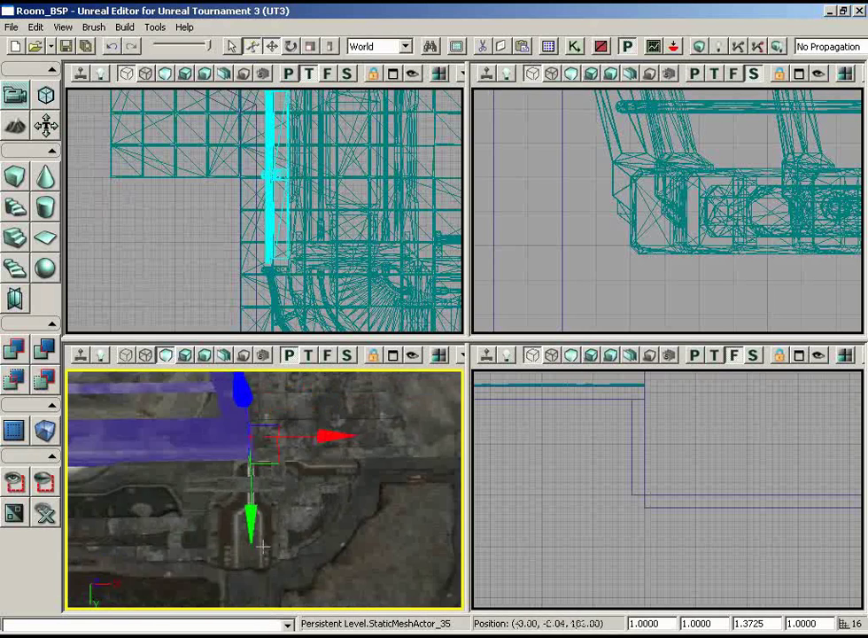
pyautogui.moveTo(318, 500); pyautogui.dragTo(296, 516, button='right')
pyautogui.moveTo(297, 516); pyautogui.dragTo(246, 518)
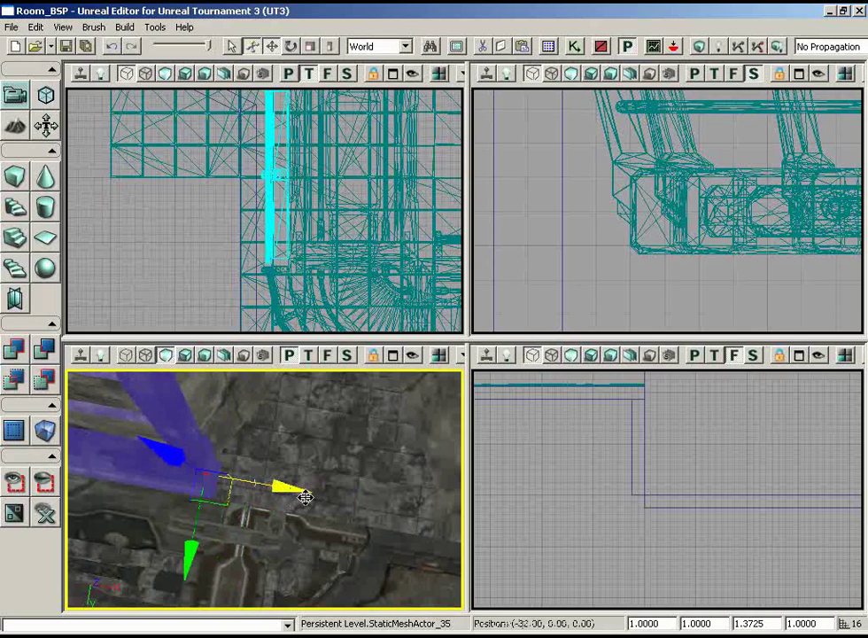
pyautogui.moveTo(276, 262); pyautogui.dragTo(276, 284, button='right')
pyautogui.scroll(5, 266, 284)
pyautogui.scroll(-3, 229, 300)
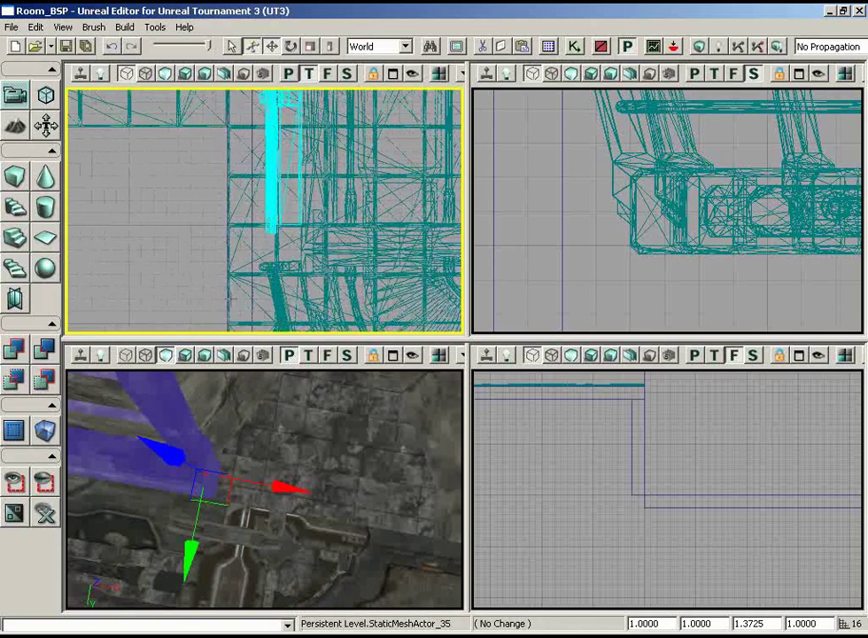
pyautogui.rightClick(277, 475)
pyautogui.moveTo(278, 476); pyautogui.dragTo(132, 368, button='right')
pyautogui.moveTo(132, 369); pyautogui.dragTo(221, 513)
pyautogui.moveTo(222, 513); pyautogui.dragTo(137, 544, button='right')
pyautogui.moveTo(137, 545); pyautogui.dragTo(278, 470)
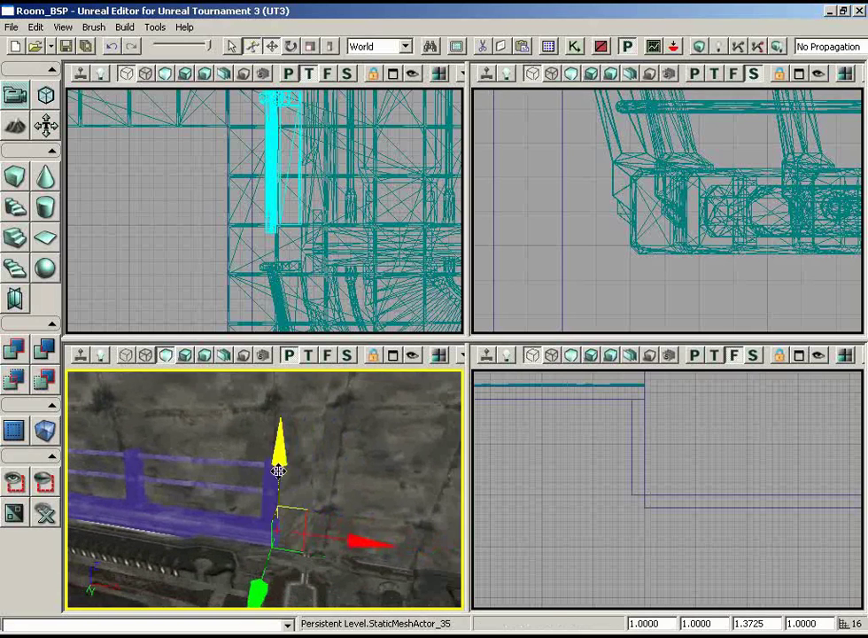
# - Select the copied straight railing together with the neighbouring curved railing and hide everything else
pyautogui.moveTo(216, 245); pyautogui.dragTo(203, 308)
pyautogui.click(218, 512)
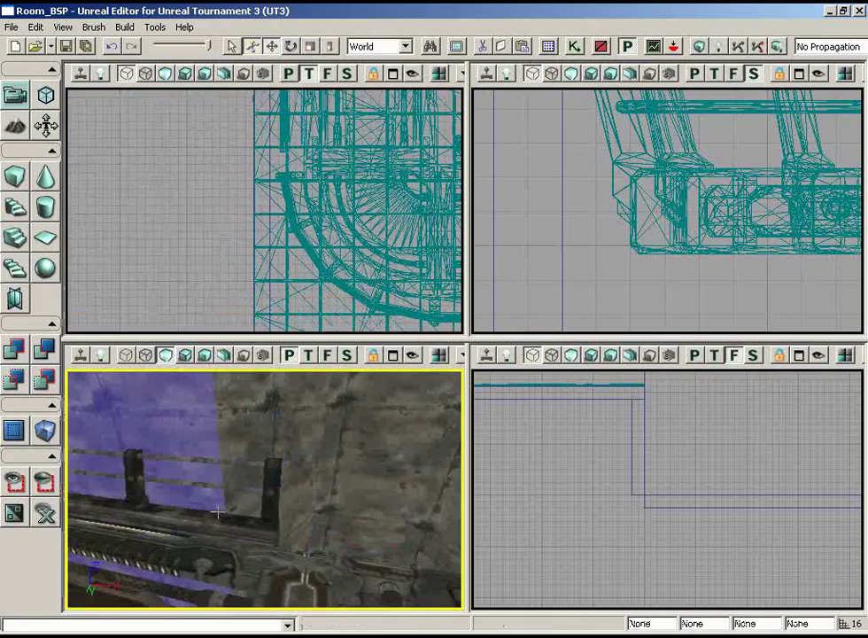
pyautogui.click(224, 509)
pyautogui.moveTo(210, 253); pyautogui.dragTo(131, 312)
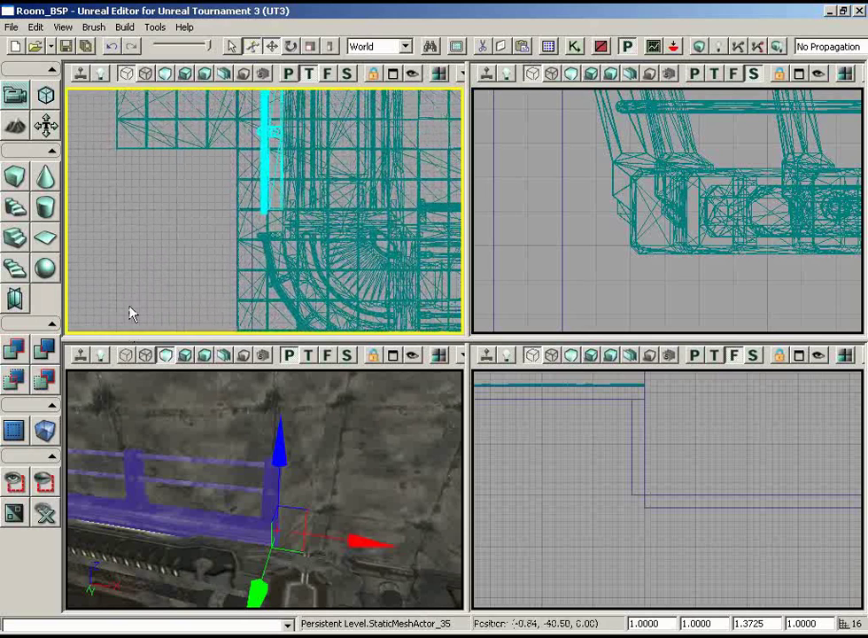
pyautogui.moveTo(203, 472); pyautogui.dragTo(211, 465, button='right')
pyautogui.keyDown('ctrl'); pyautogui.click(207, 457); pyautogui.keyUp('ctrl')
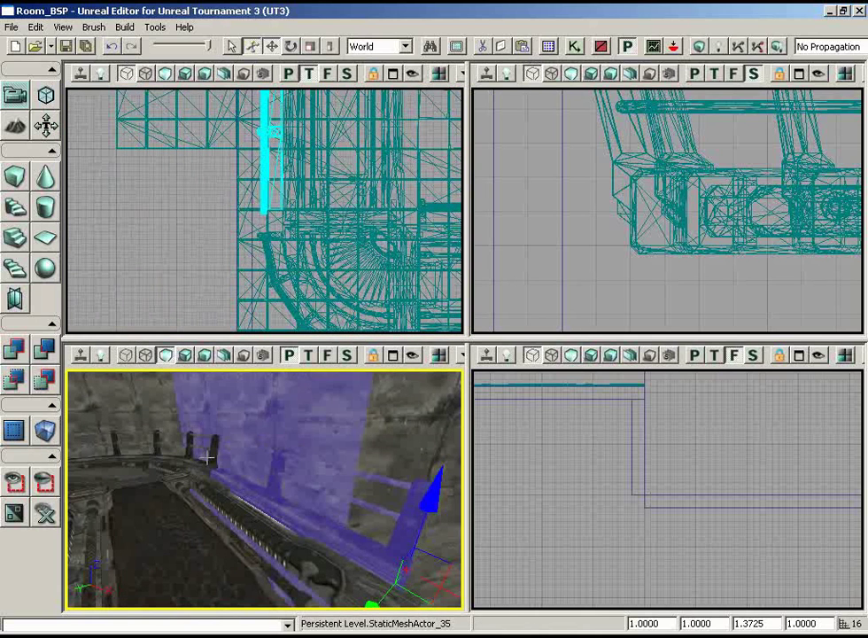
pyautogui.click(244, 489)
pyautogui.click(220, 468)
pyautogui.keyDown('ctrl'); pyautogui.click(209, 457); pyautogui.keyUp('ctrl')
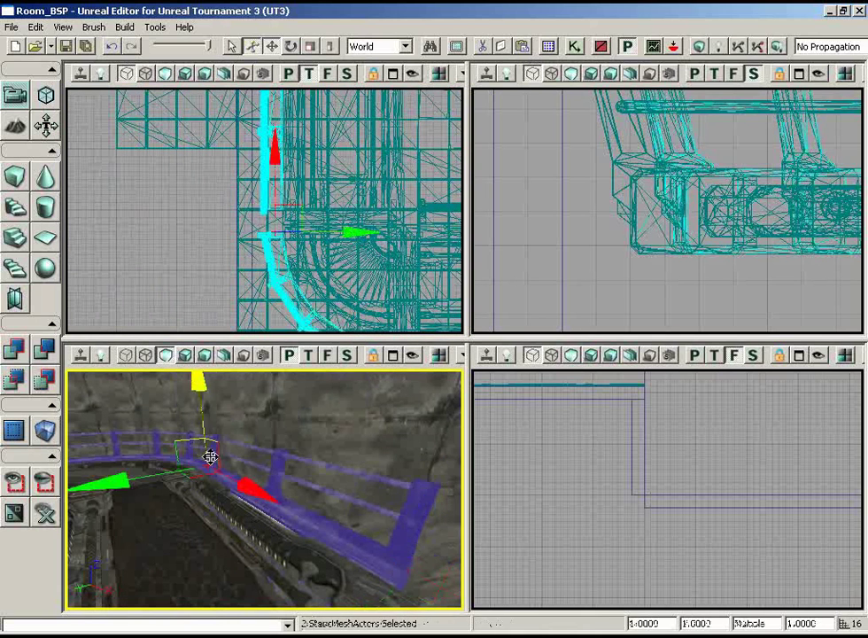
pyautogui.click(15, 485)
# - Measure from the copied railing's end post to the curved railing, and shift the copy slightly closer along X
pyautogui.moveTo(285, 98); pyautogui.dragTo(349, 125)
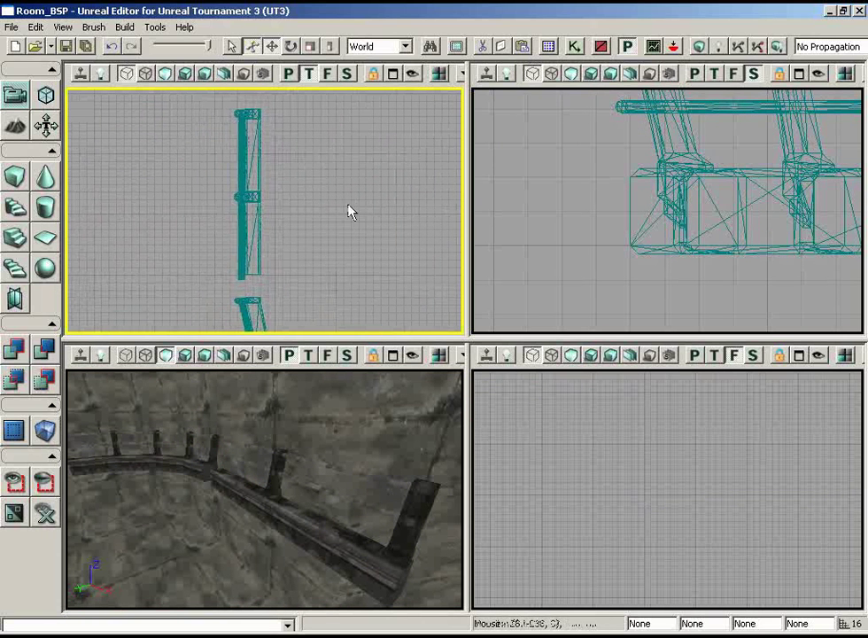
pyautogui.moveTo(253, 124); pyautogui.dragTo(239, 333, button='middle')
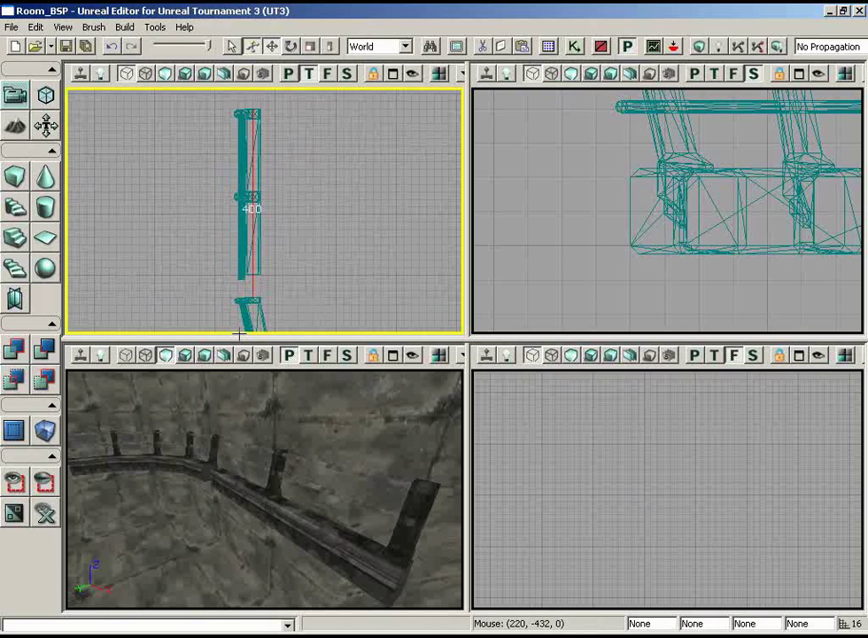
pyautogui.click(252, 116)
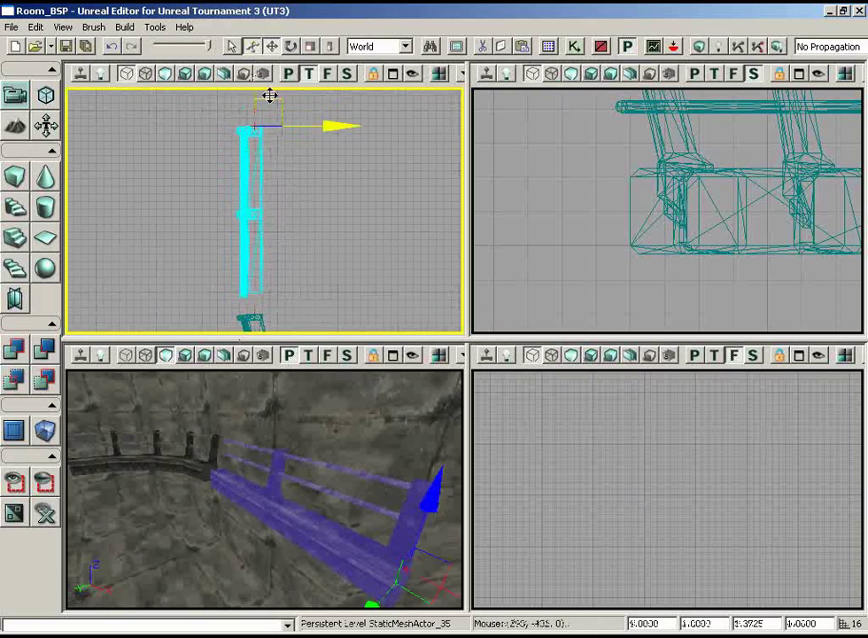
pyautogui.click(284, 200)
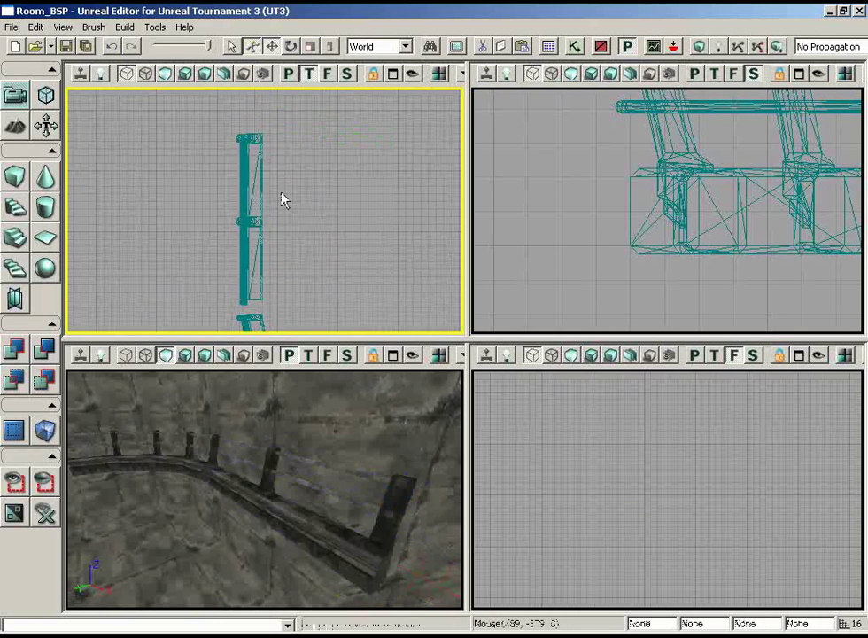
# - Remeasure the span, work out the scale factor in Calculator, and set the copied railing's Y draw scale to 1.5
pyautogui.moveTo(260, 138); pyautogui.dragTo(261, 297, button='middle')
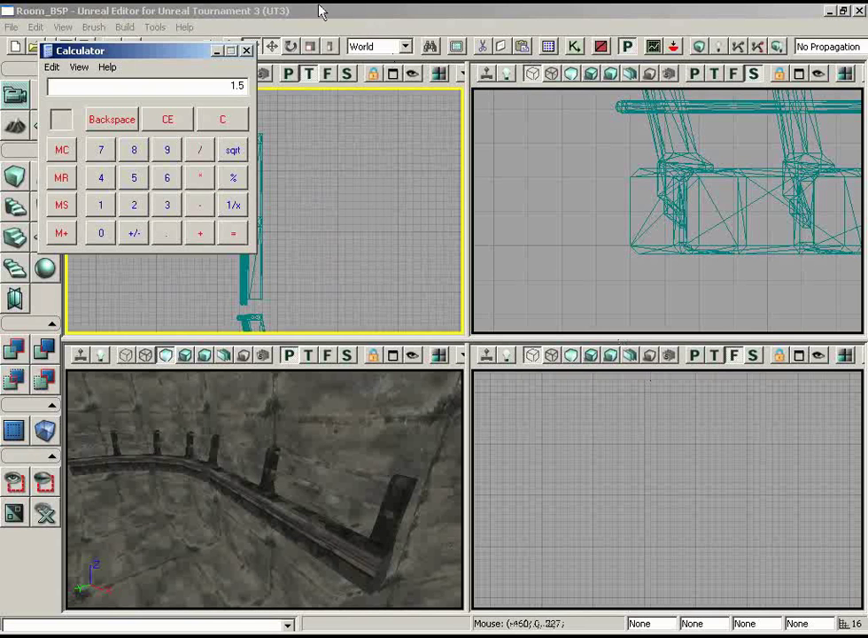
pyautogui.click(246, 50)
pyautogui.click(266, 479)
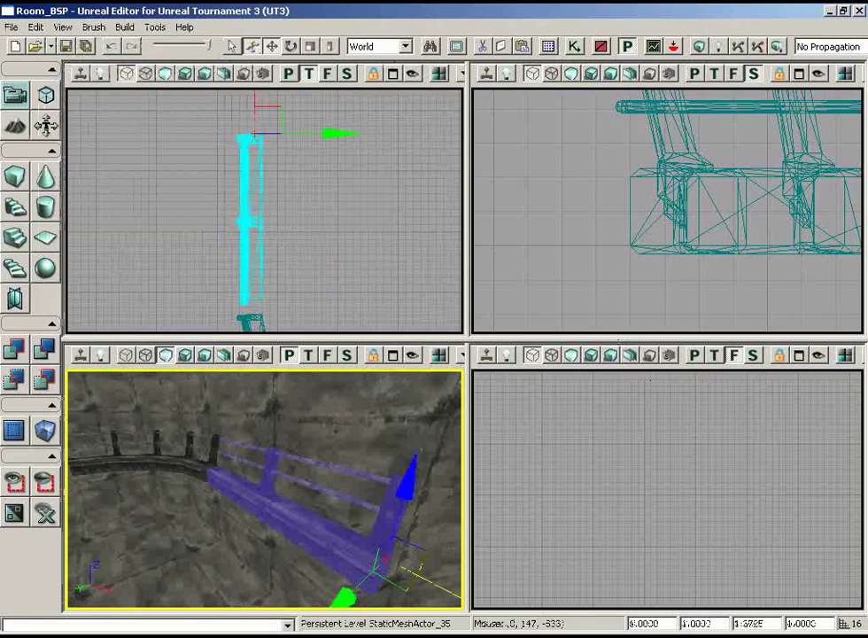
pyautogui.doubleClick(752, 624)
pyautogui.write('1.5')
pyautogui.press('Return')
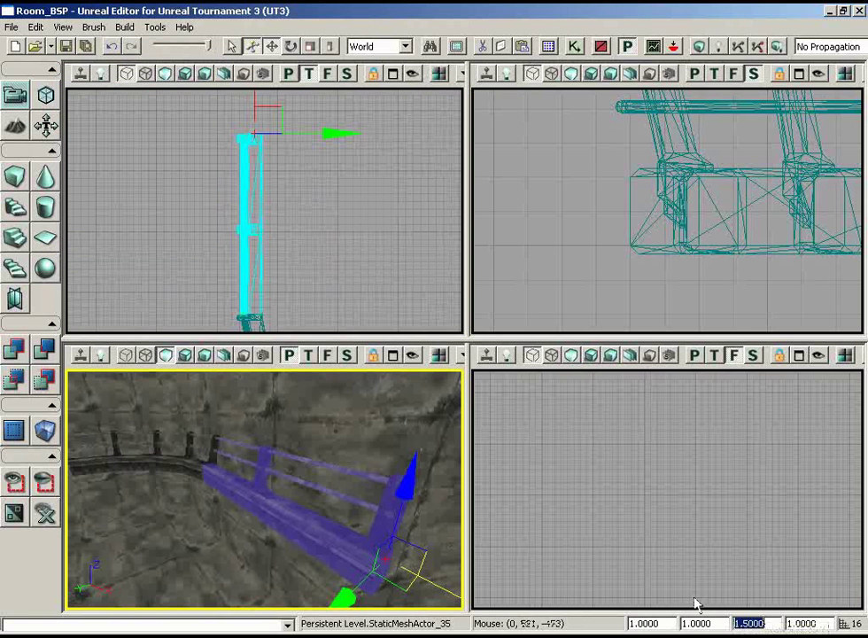
# - Inspect the joint between the rescaled railing and the curved railing's post up close, with the railing selected and deselected
pyautogui.moveTo(284, 245); pyautogui.dragTo(228, 242)
pyautogui.scroll(8, 229, 241)
pyautogui.moveTo(284, 496); pyautogui.dragTo(176, 380)
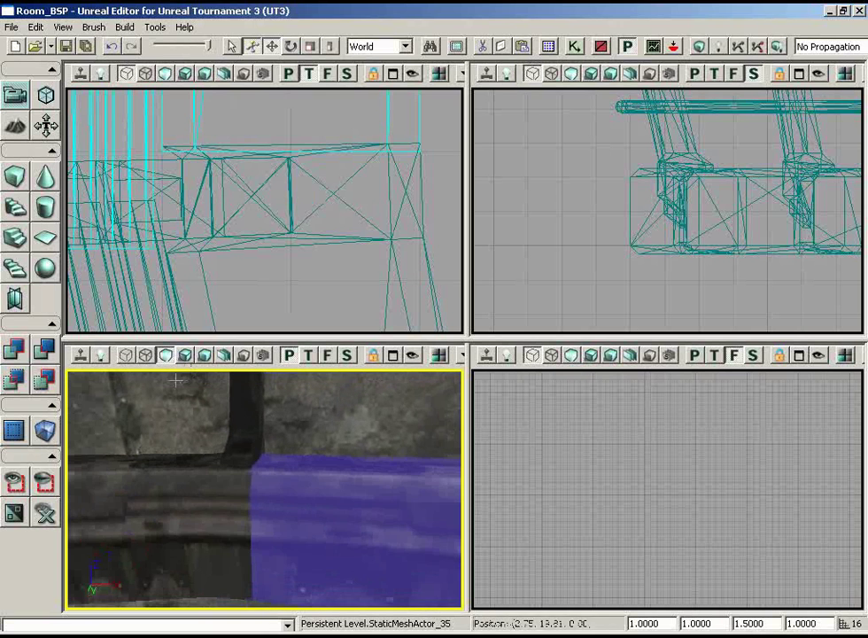
pyautogui.moveTo(297, 421); pyautogui.dragTo(453, 410)
pyautogui.click(376, 560)
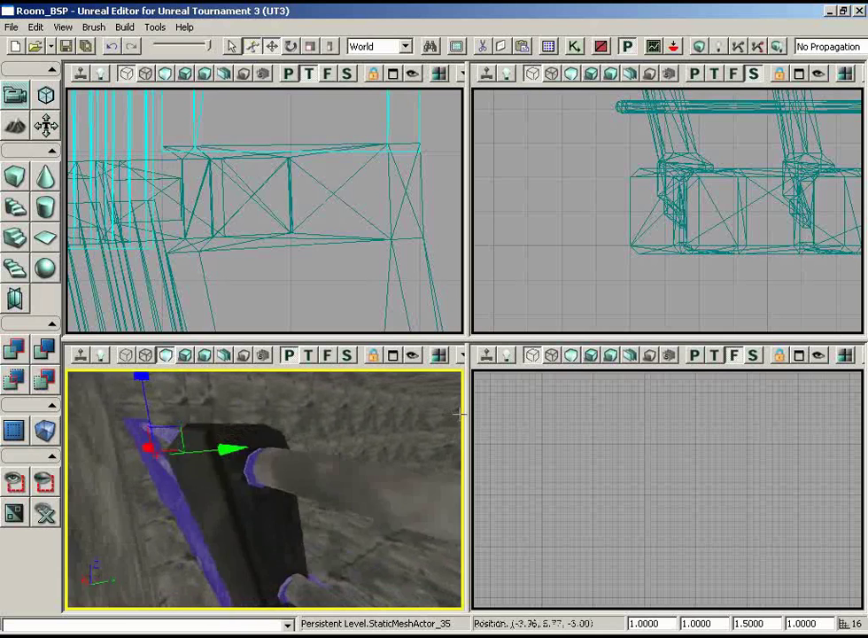
pyautogui.click(315, 468)
pyautogui.click(316, 468)
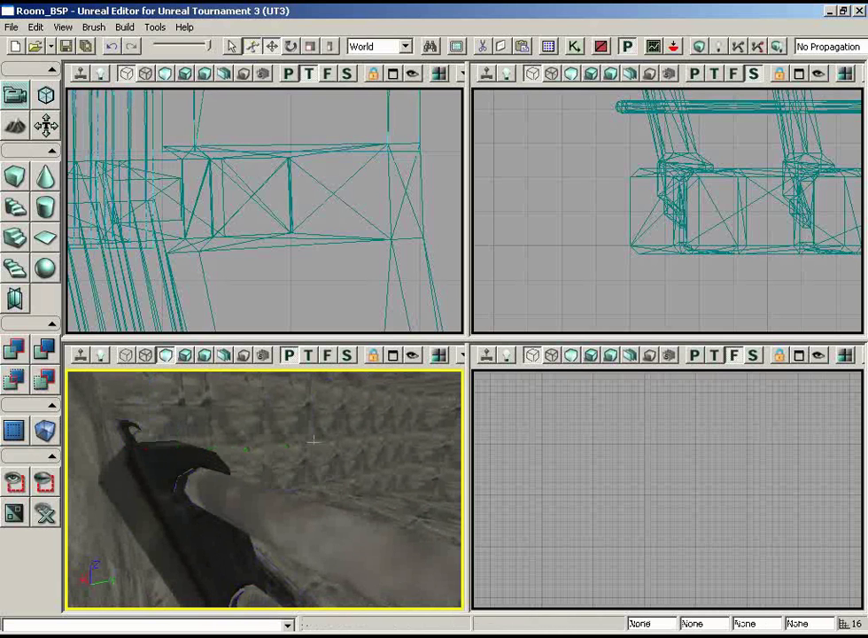
# - Select the rescaled straight railing and fine-tune its Y draw scale to 1.497 so it meets the curved railing's post without protruding
pyautogui.moveTo(316, 468); pyautogui.dragTo(291, 485)
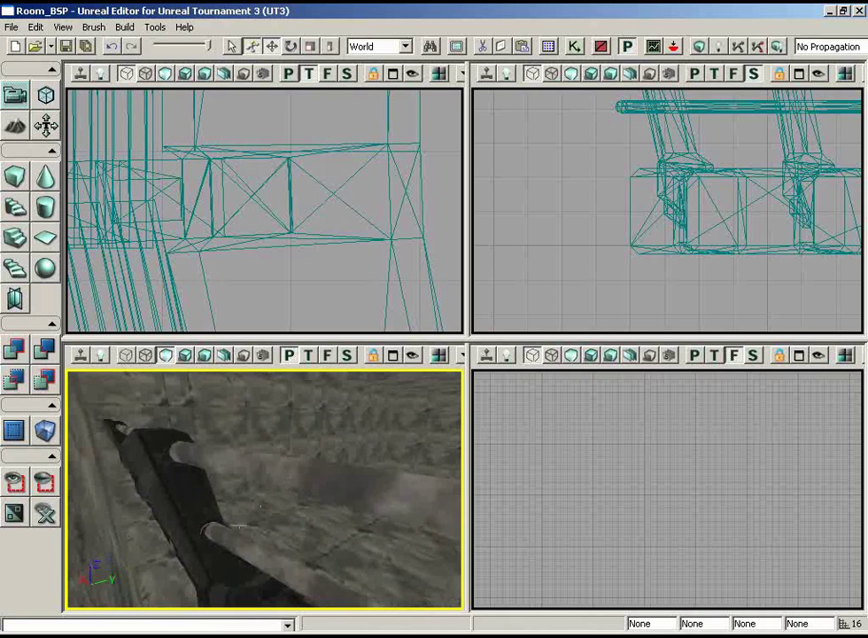
pyautogui.moveTo(239, 527); pyautogui.dragTo(298, 526)
pyautogui.click(134, 423)
pyautogui.moveTo(245, 461); pyautogui.dragTo(277, 462)
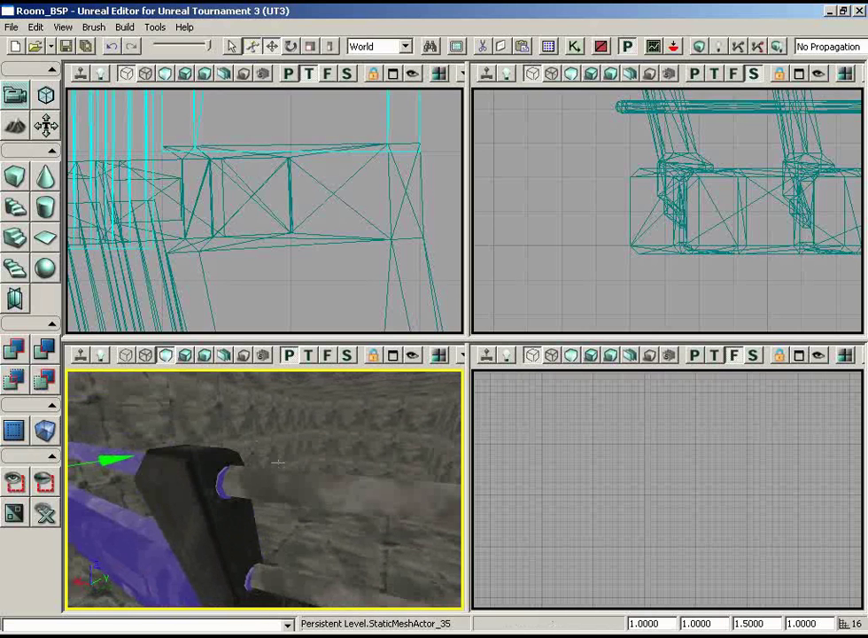
pyautogui.moveTo(260, 325); pyautogui.dragTo(339, 198)
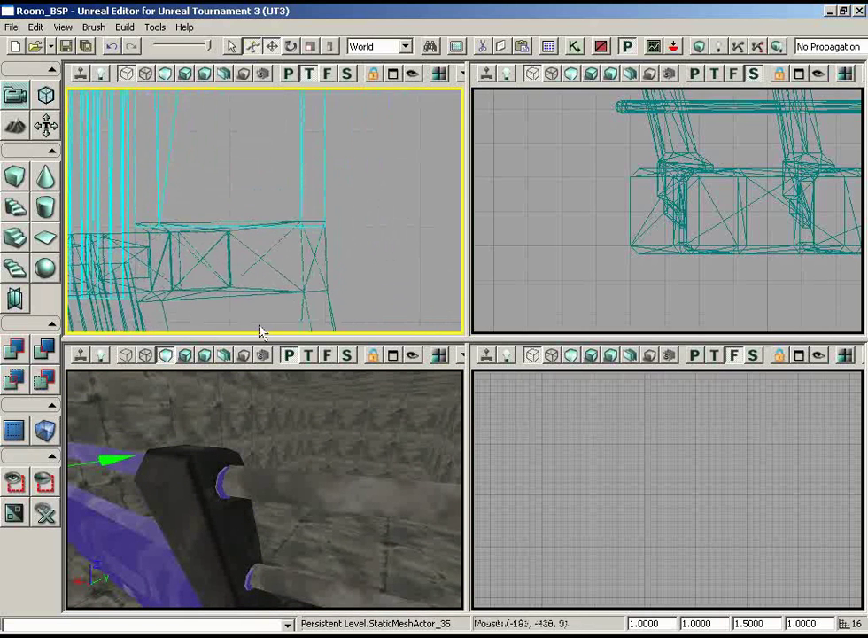
pyautogui.press('Return')
pyautogui.click(747, 623)
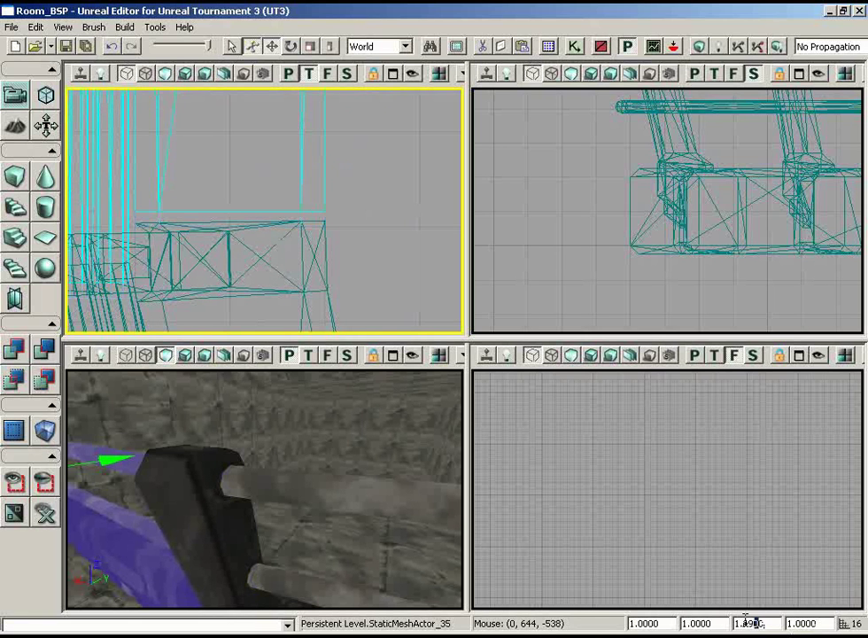
pyautogui.press('Return')
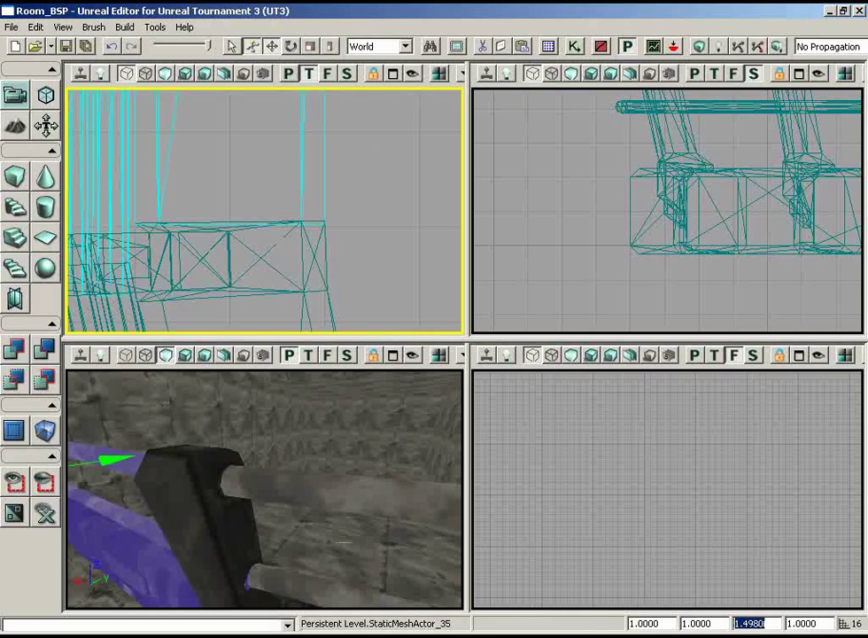
pyautogui.moveTo(343, 543); pyautogui.dragTo(301, 505)
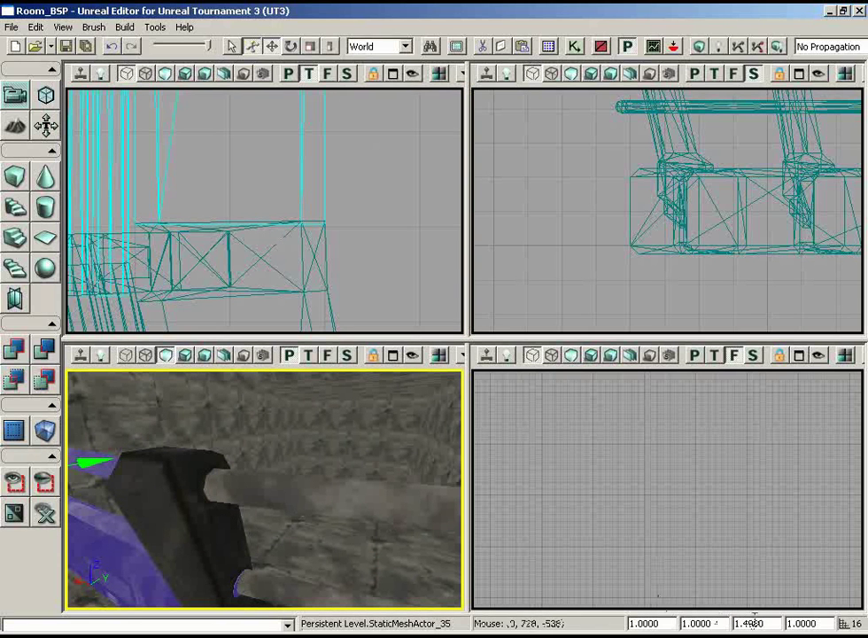
pyautogui.press('BackSpace')
pyautogui.write('7')
pyautogui.press('Return')
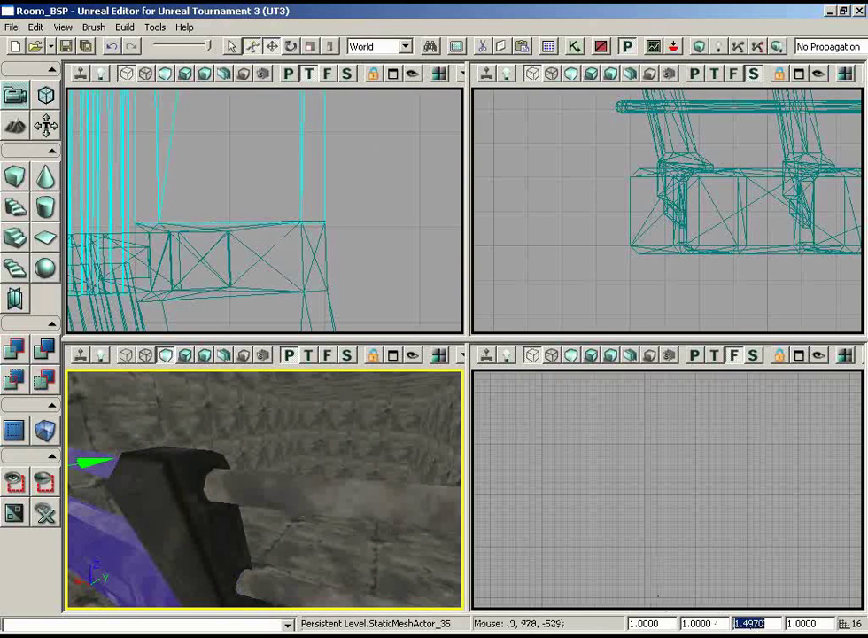
# - Deselect the fitted straight railing and unhide everything in the room
pyautogui.moveTo(426, 475); pyautogui.dragTo(103, 491)
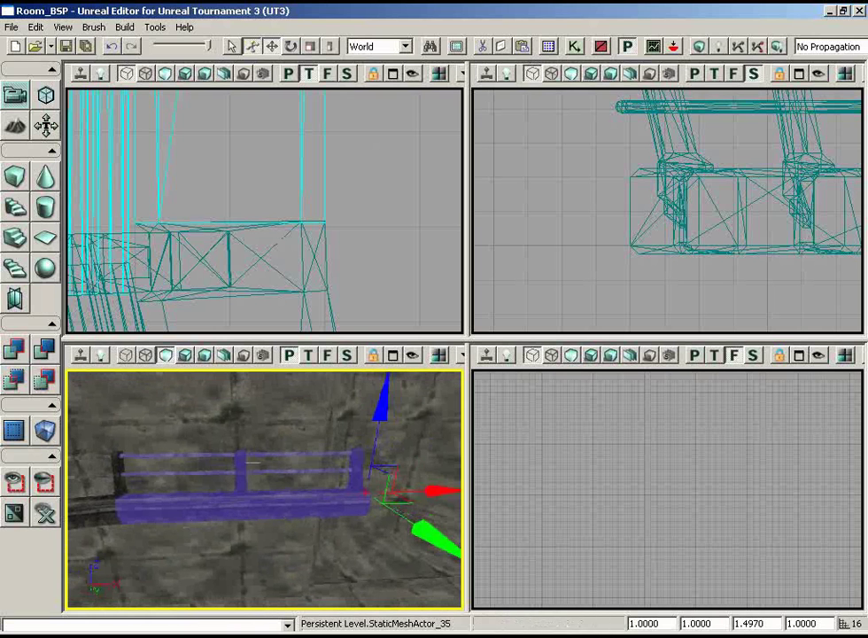
pyautogui.click(269, 422)
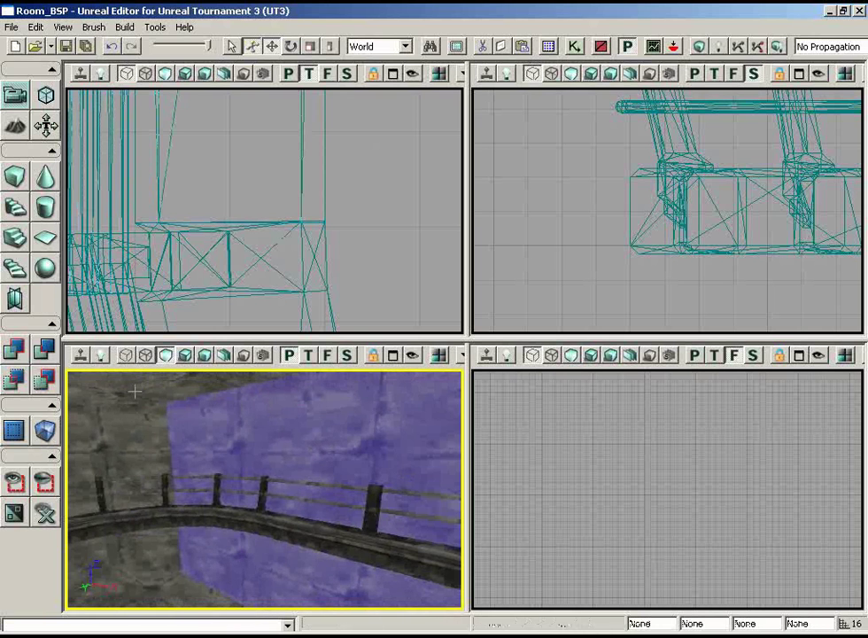
pyautogui.click(44, 514)
pyautogui.moveTo(301, 534); pyautogui.dragTo(329, 602)
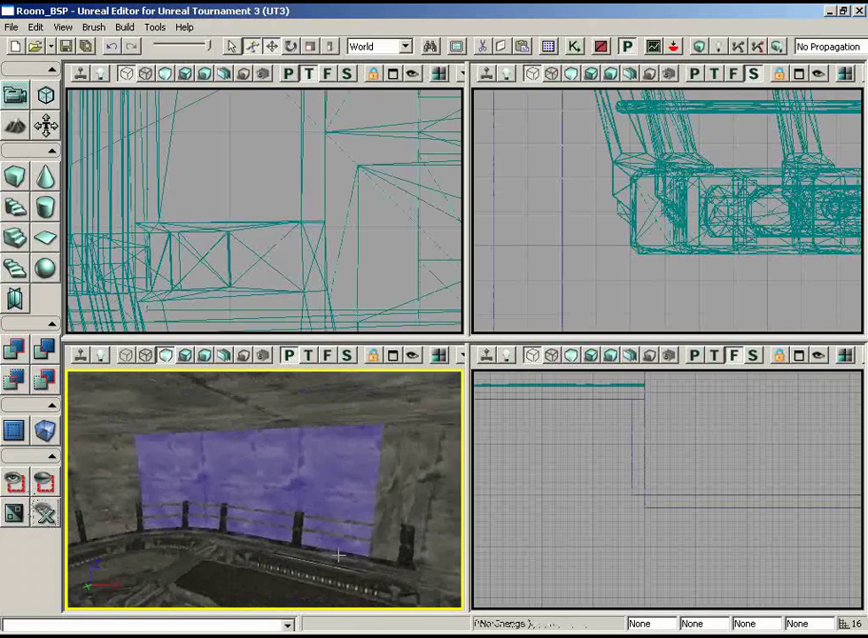
# - Select the fitted straight railing along the wall and duplicate it with a 180-degree rotation
pyautogui.moveTo(430, 609); pyautogui.dragTo(343, 609, button='right')
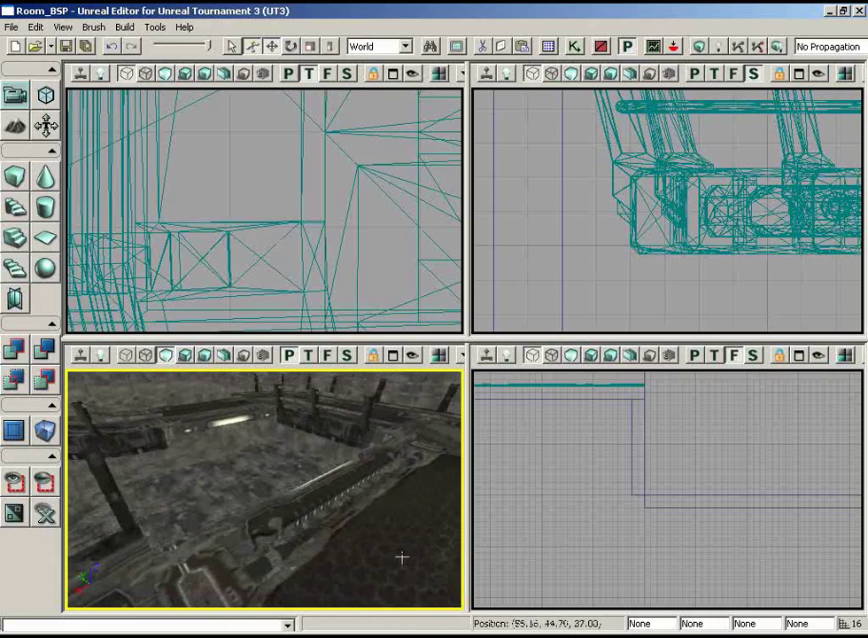
pyautogui.moveTo(288, 263); pyautogui.dragTo(239, 113, button='right')
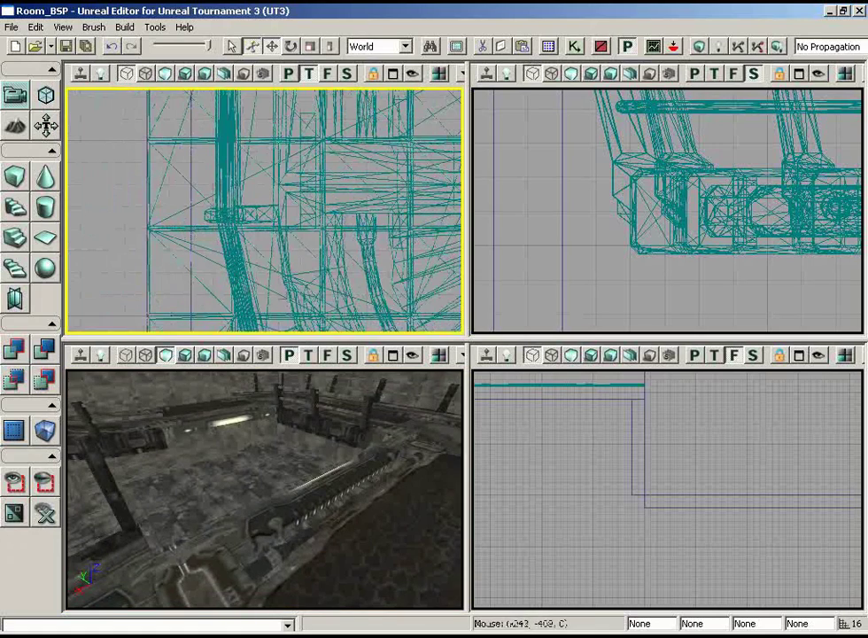
pyautogui.moveTo(281, 472); pyautogui.dragTo(463, 389, button='right')
pyautogui.click(357, 499)
pyautogui.moveTo(357, 498); pyautogui.dragTo(127, 609)
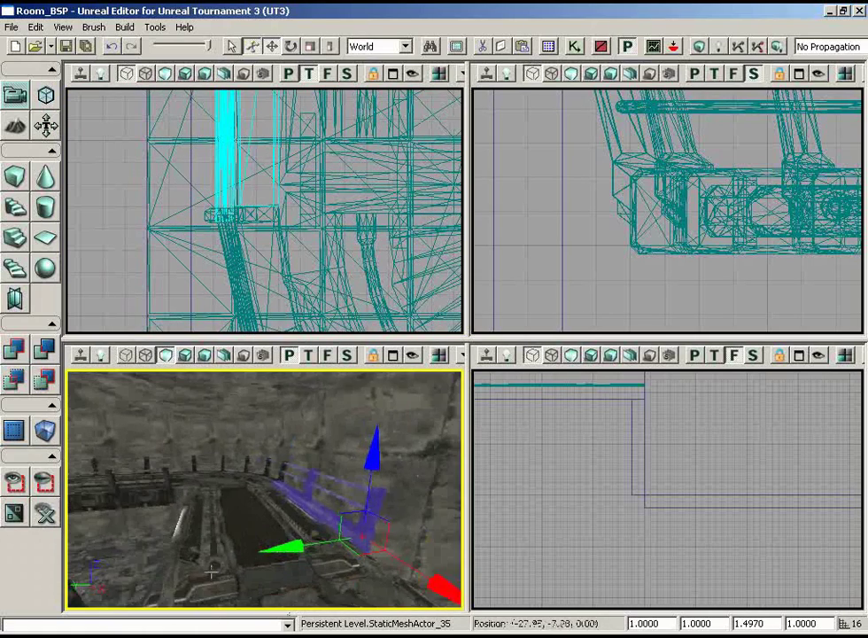
pyautogui.moveTo(241, 261); pyautogui.dragTo(236, 168, button='right')
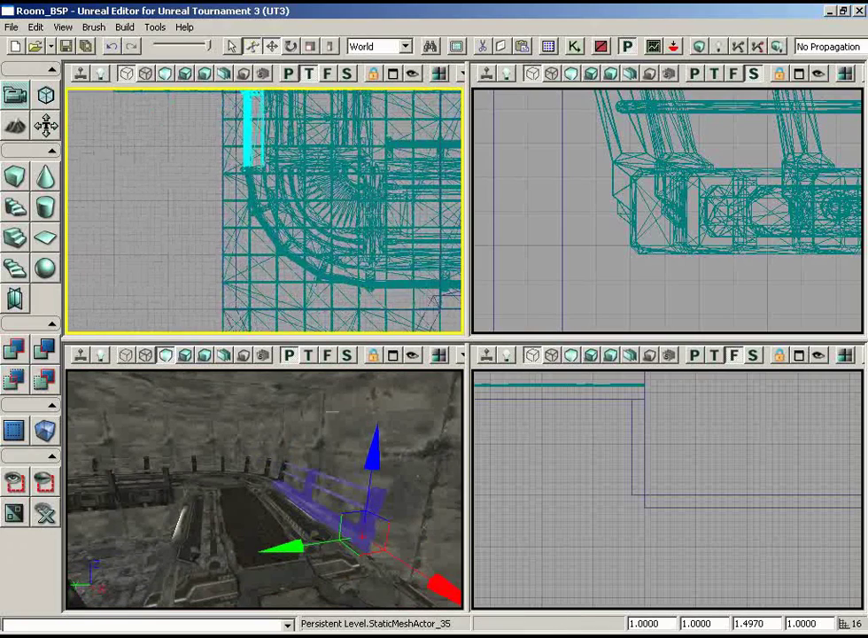
pyautogui.moveTo(378, 506); pyautogui.dragTo(138, 495, button='right')
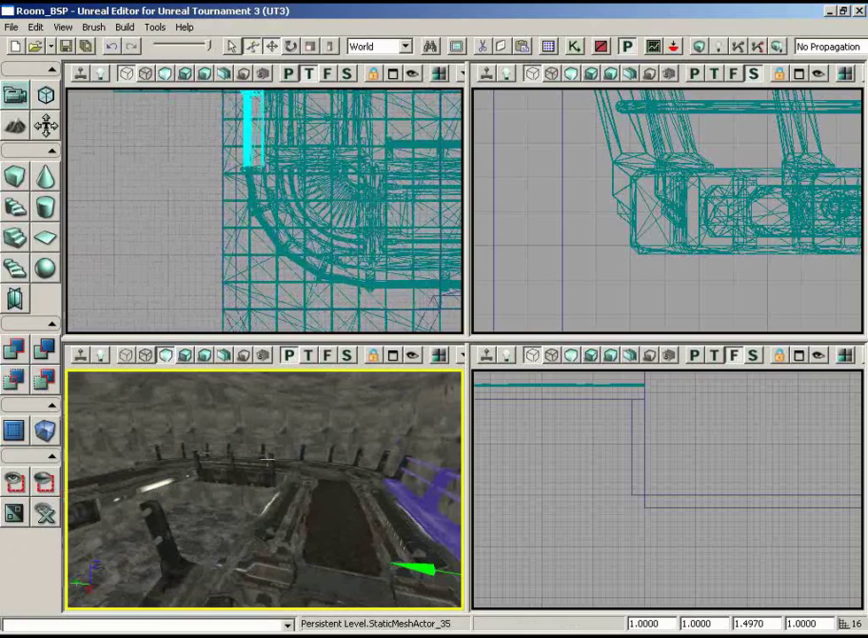
pyautogui.moveTo(364, 191); pyautogui.dragTo(388, 326, button='right')
pyautogui.press('space')
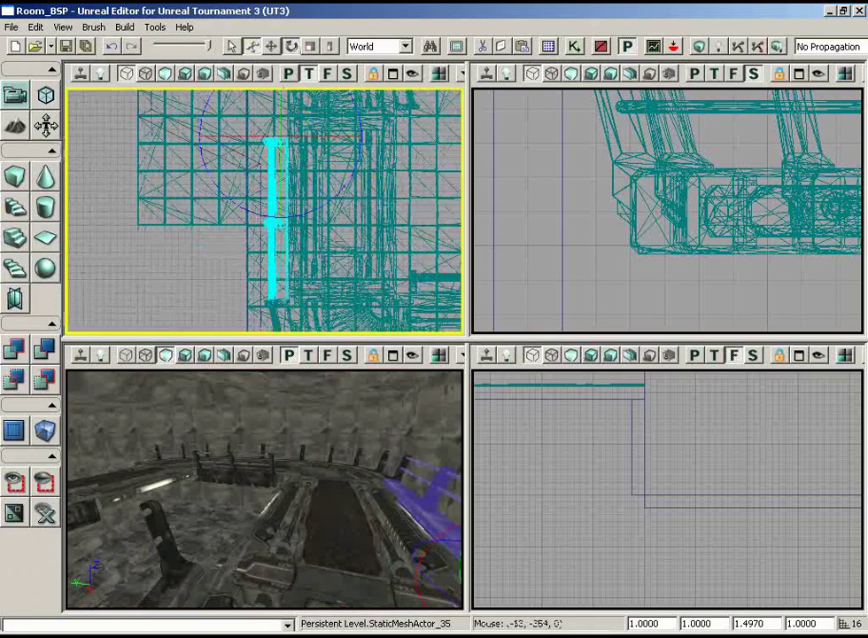
pyautogui.moveTo(261, 185); pyautogui.dragTo(235, 188, button='right')
pyautogui.moveTo(285, 222); pyautogui.dragTo(440, 189)
# - Move the rotated copy to the opposite side of the walkway and line it up sideways with the curved railing there
pyautogui.press('space')
pyautogui.moveTo(266, 124); pyautogui.dragTo(414, 285)
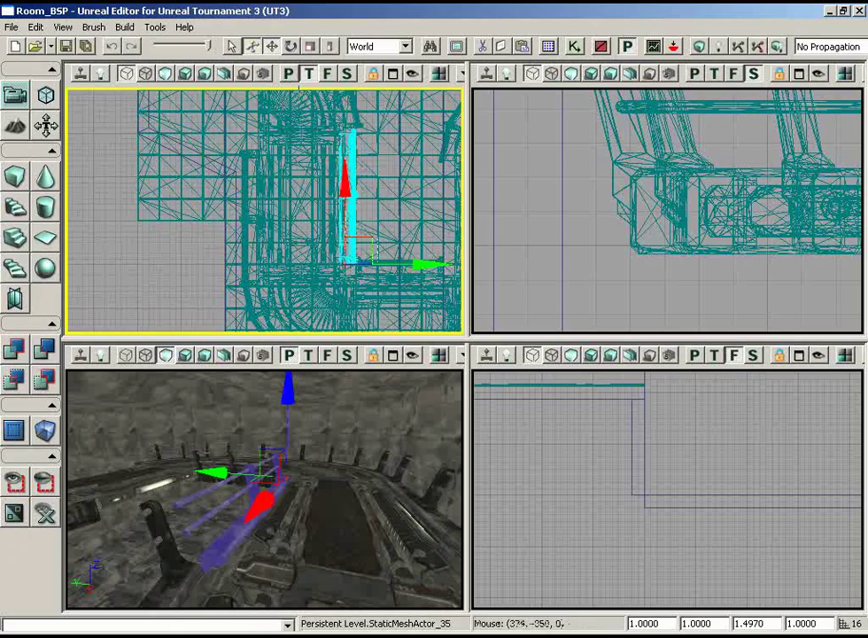
pyautogui.moveTo(414, 285); pyautogui.dragTo(462, 93, button='right')
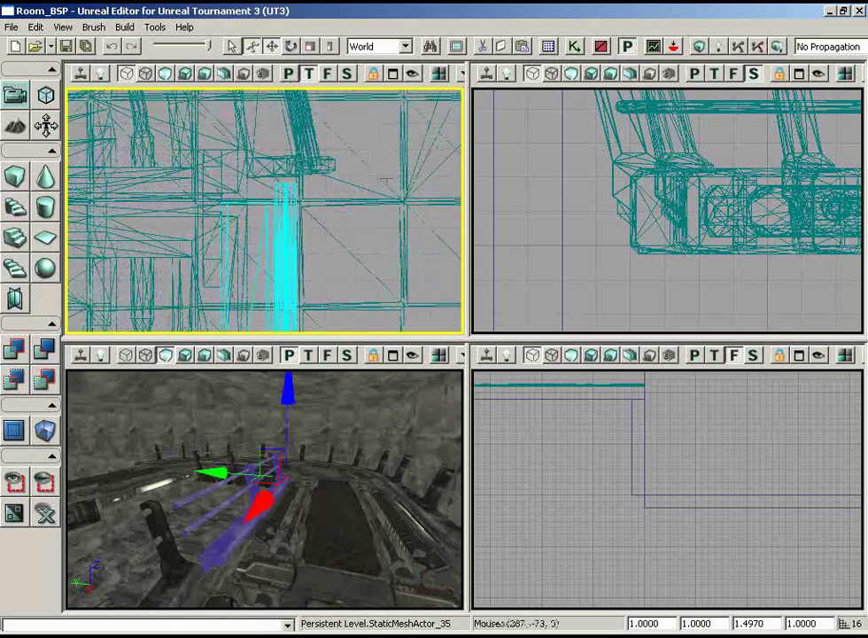
pyautogui.keyDown('ctrl'); pyautogui.moveTo(382, 215); pyautogui.dragTo(419, 195); pyautogui.keyUp('ctrl')
pyautogui.moveTo(380, 536)
pyautogui.mouseDown()
pyautogui.moveTo(244, 552)
pyautogui.moveTo(175, 460)
pyautogui.moveTo(379, 535)
pyautogui.mouseUp()
# - Move the rotated copy along X toward the curved railing, away from the perpendicular straight railing at its other end
pyautogui.moveTo(380, 268); pyautogui.dragTo(373, 339, button='right')
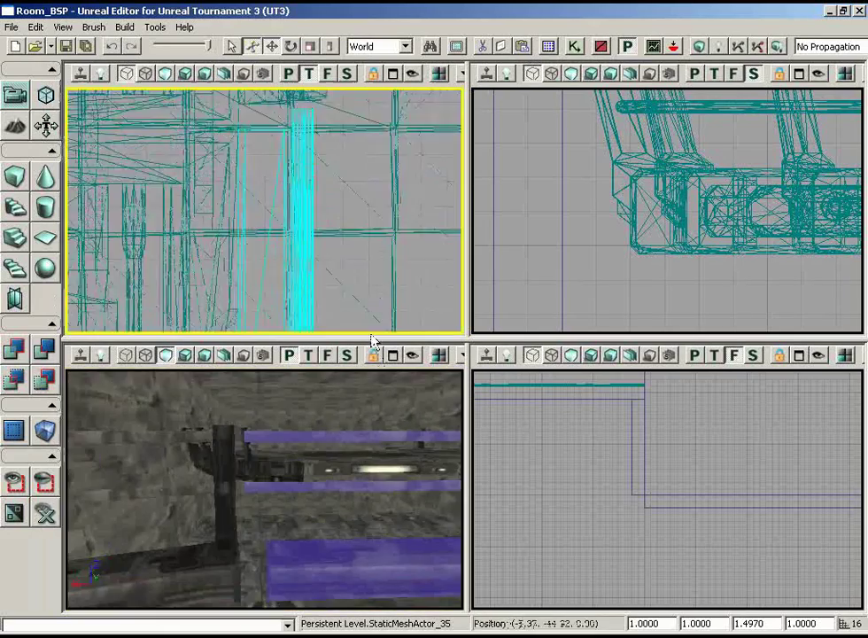
pyautogui.scroll(-4, 363, 252)
pyautogui.moveTo(361, 230); pyautogui.dragTo(323, 342, button='right')
pyautogui.scroll(1, 341, 306)
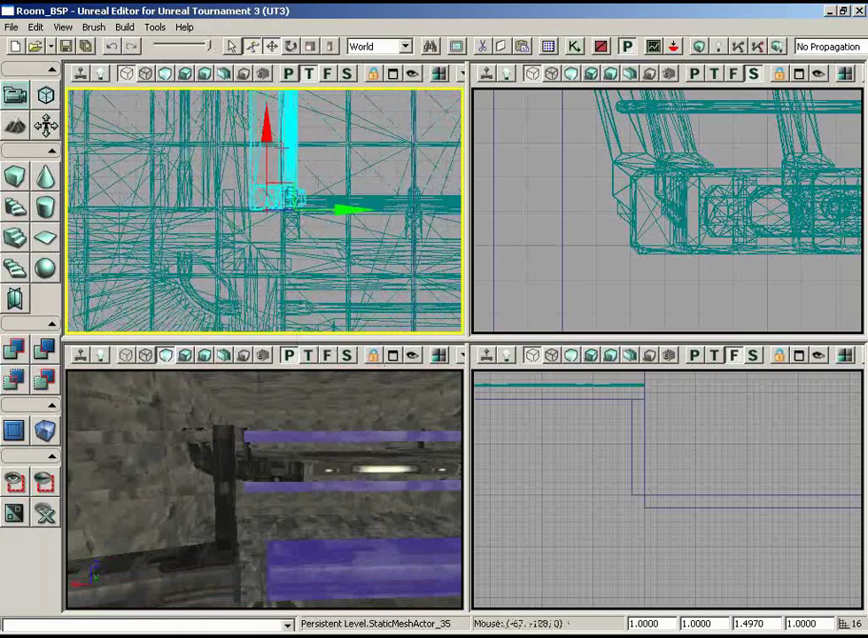
pyautogui.moveTo(266, 132); pyautogui.dragTo(264, 86)
# - Examine both ends of the rotated copy for its clearance to the adjacent railing and its overlap with the curved railing's post
pyautogui.moveTo(356, 408); pyautogui.dragTo(364, 386)
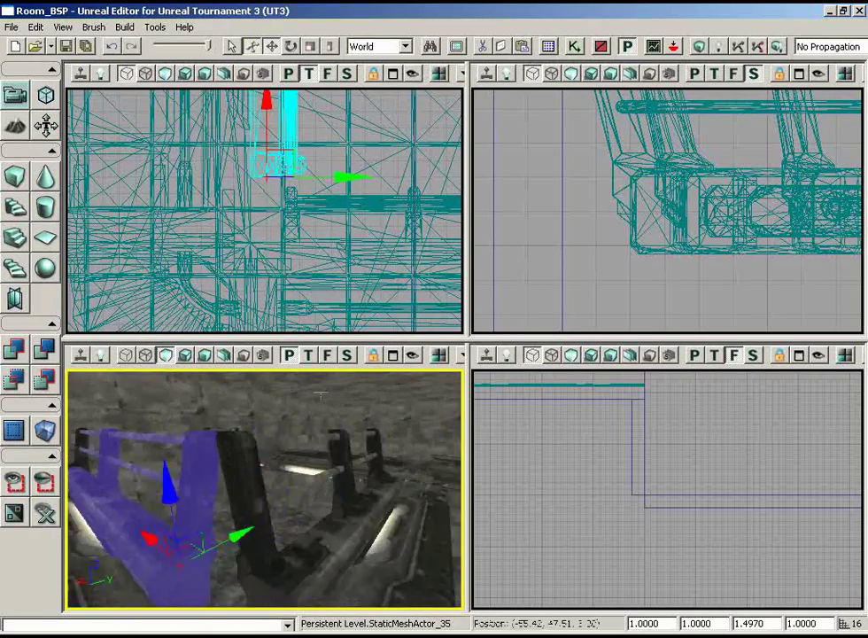
pyautogui.moveTo(363, 386); pyautogui.dragTo(337, 400, button='right')
pyautogui.moveTo(337, 253)
pyautogui.mouseDown(button='right')
pyautogui.moveTo(337, 229)
pyautogui.moveTo(340, 240)
pyautogui.mouseUp(button='right')
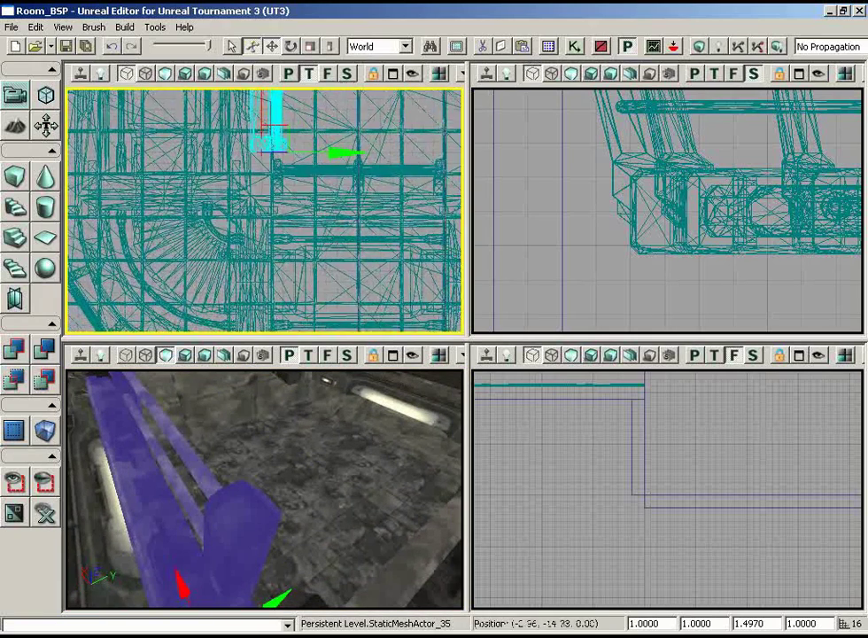
pyautogui.moveTo(339, 419); pyautogui.dragTo(437, 376, button='right')
pyautogui.moveTo(339, 428); pyautogui.dragTo(266, 500)
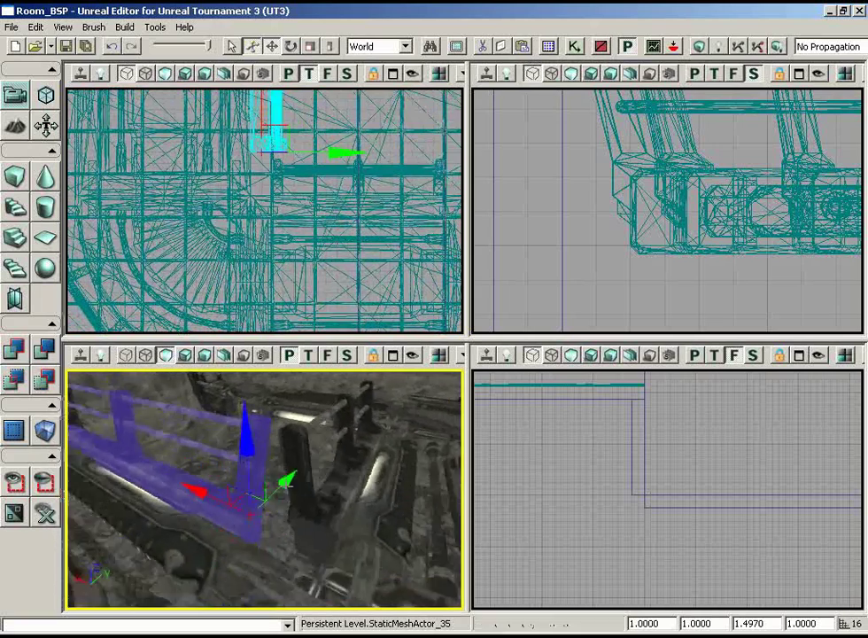
pyautogui.moveTo(266, 500); pyautogui.dragTo(144, 382, button='right')
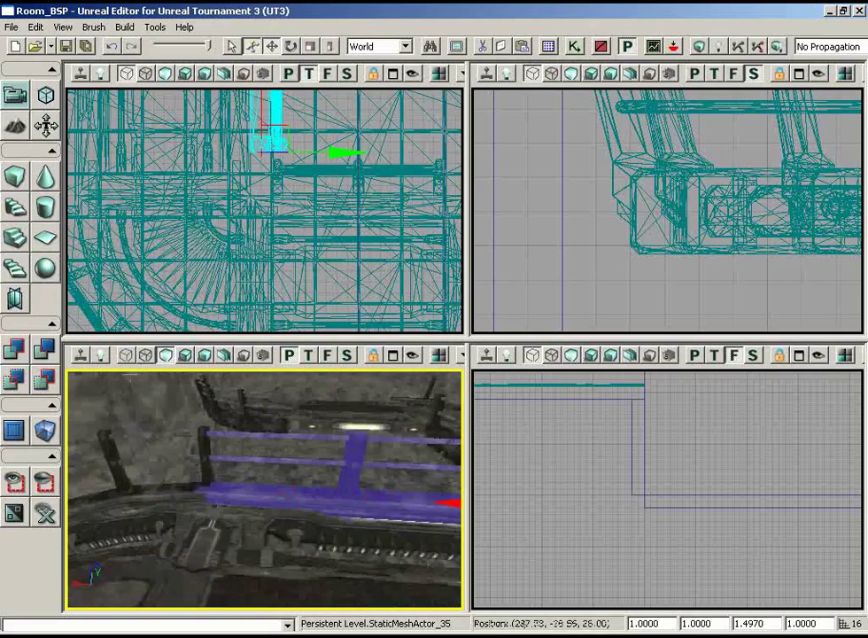
pyautogui.moveTo(143, 382); pyautogui.dragTo(124, 356)
pyautogui.moveTo(124, 356); pyautogui.dragTo(134, 370, button='right')
pyautogui.moveTo(133, 371); pyautogui.dragTo(140, 413)
# - Add the adjoining curved railing to the selected straight copy and hide everything else
pyautogui.moveTo(247, 318); pyautogui.dragTo(234, 177, button='right')
pyautogui.scroll(-3, 225, 92)
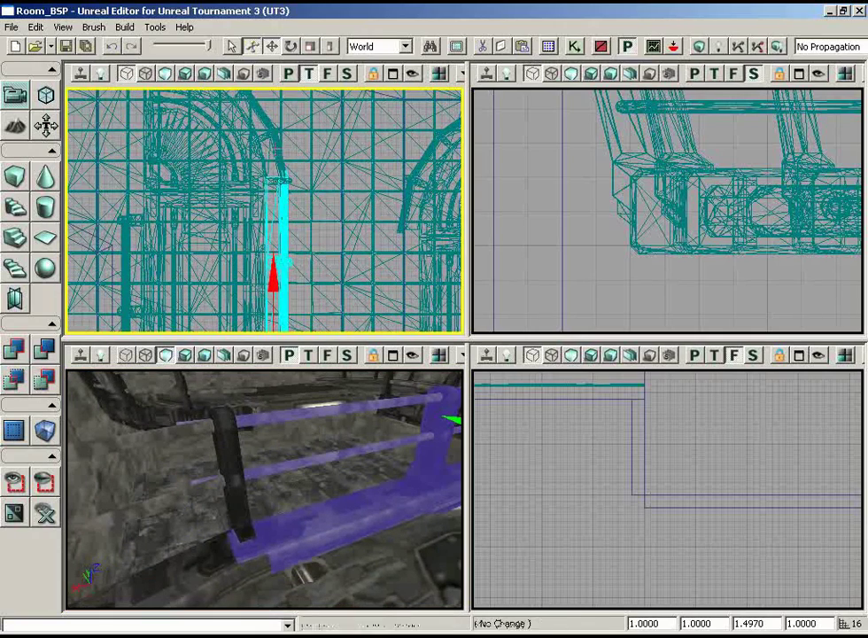
pyautogui.keyDown('ctrl'); pyautogui.click(273, 145); pyautogui.keyUp('ctrl')
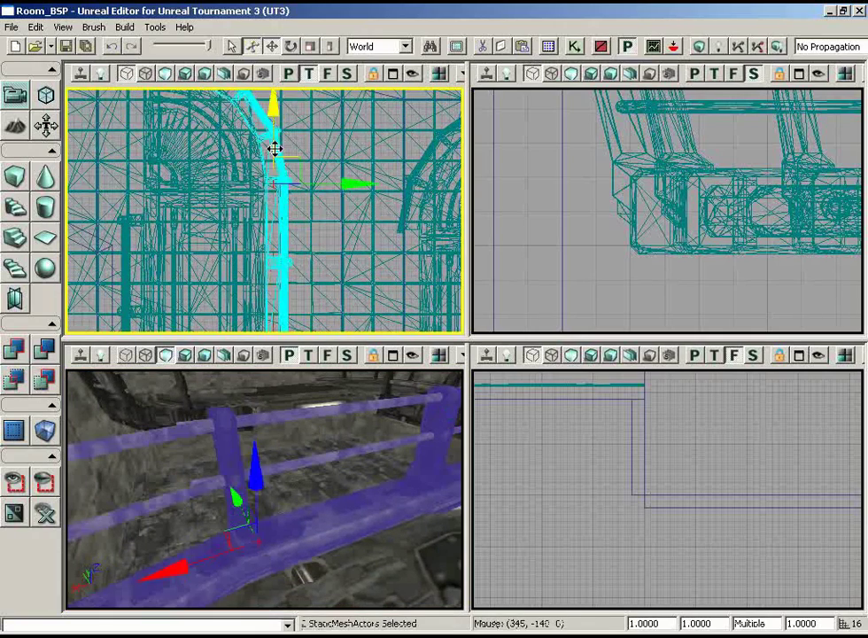
pyautogui.click(45, 512)
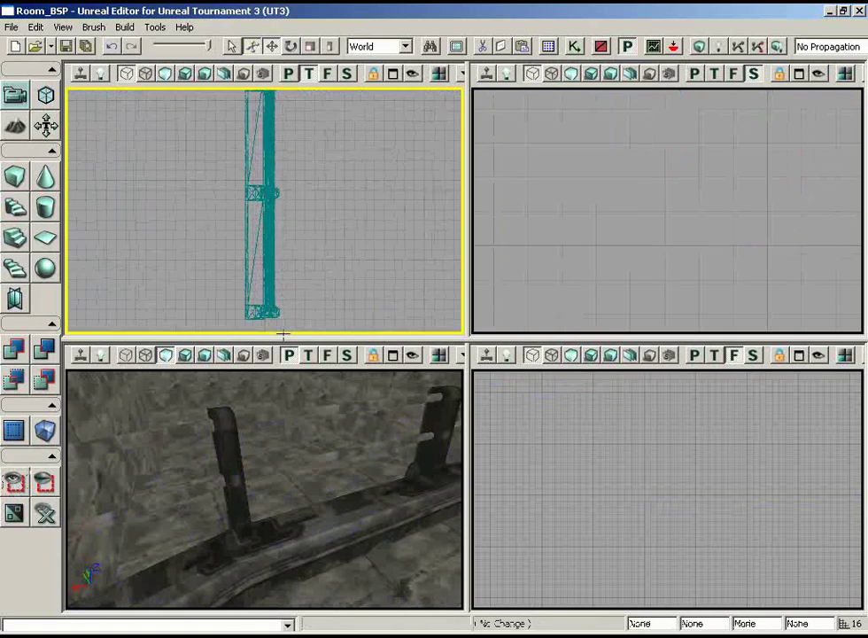
# - Measure the span to the curved railing, calculate the scale factor, and set the straight copy's Y draw scale to 1.4375
pyautogui.moveTo(284, 334); pyautogui.dragTo(238, 289, button='right')
pyautogui.click(253, 117)
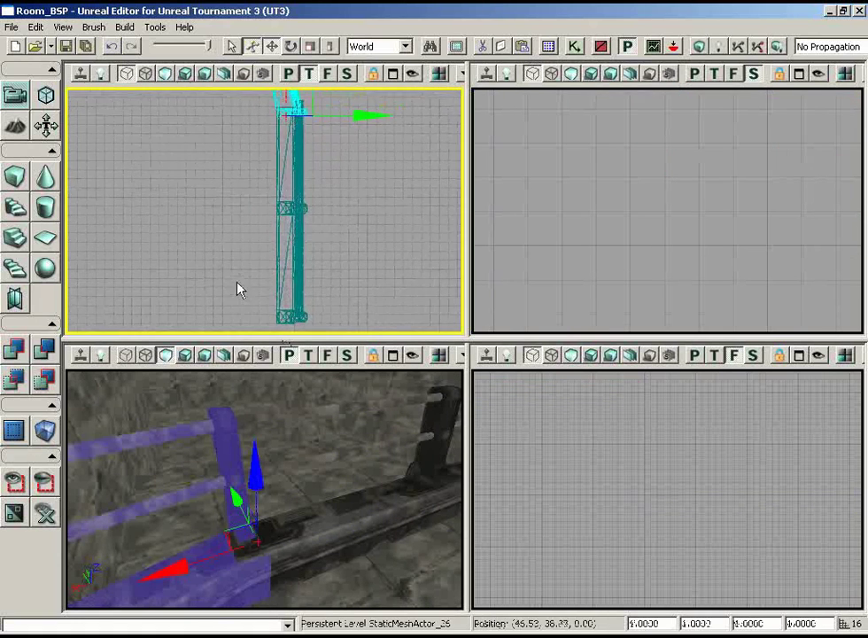
pyautogui.moveTo(290, 325); pyautogui.dragTo(259, 90, button='middle')
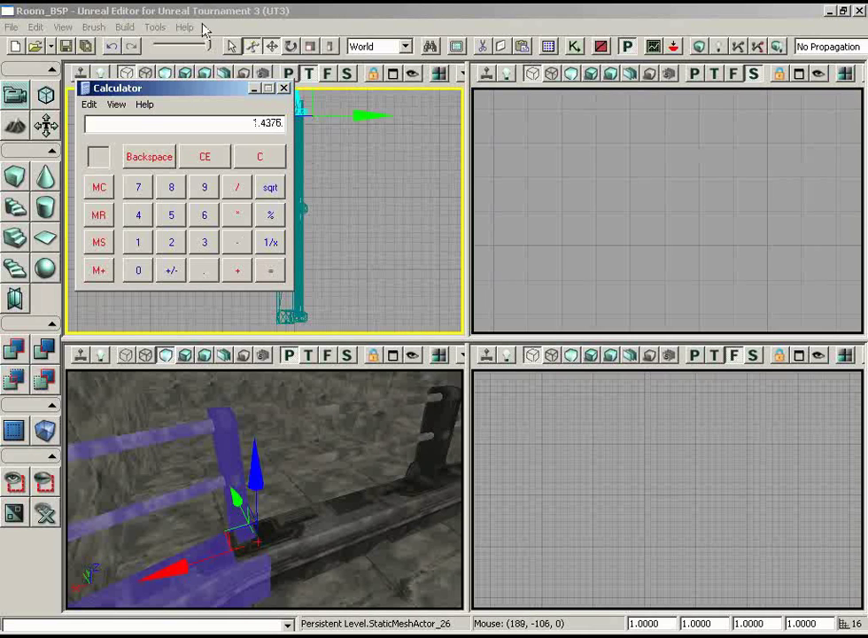
pyautogui.click(284, 89)
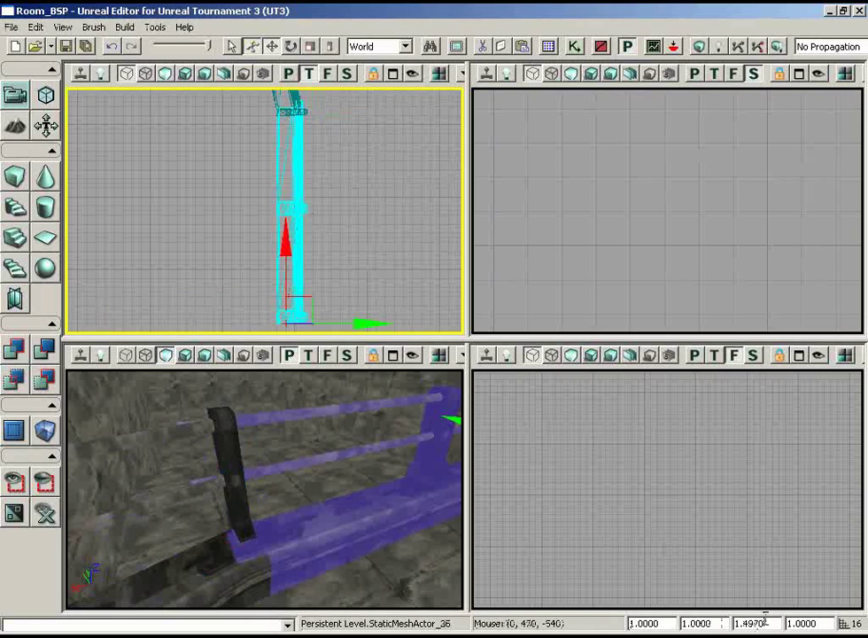
pyautogui.doubleClick(765, 622)
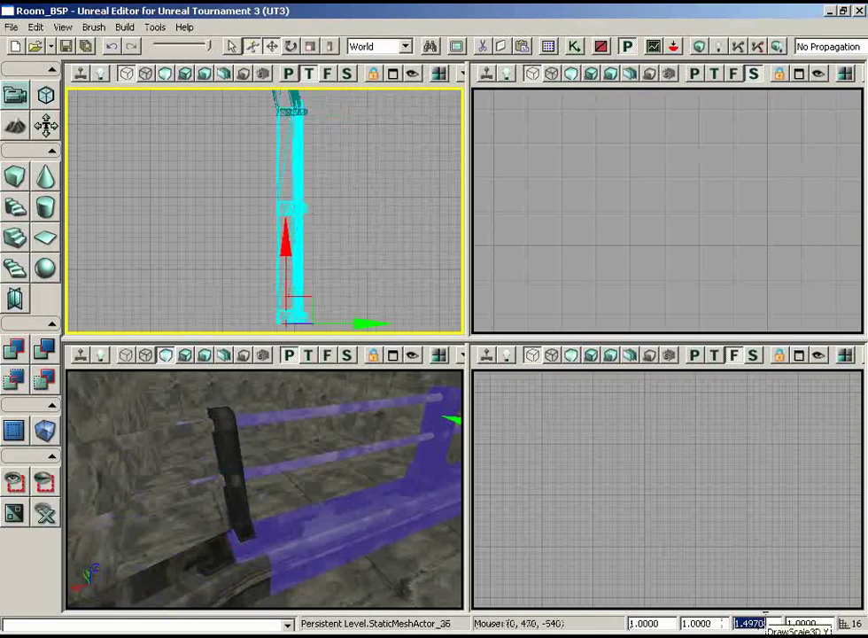
pyautogui.write('1.4375')
pyautogui.press('Return')
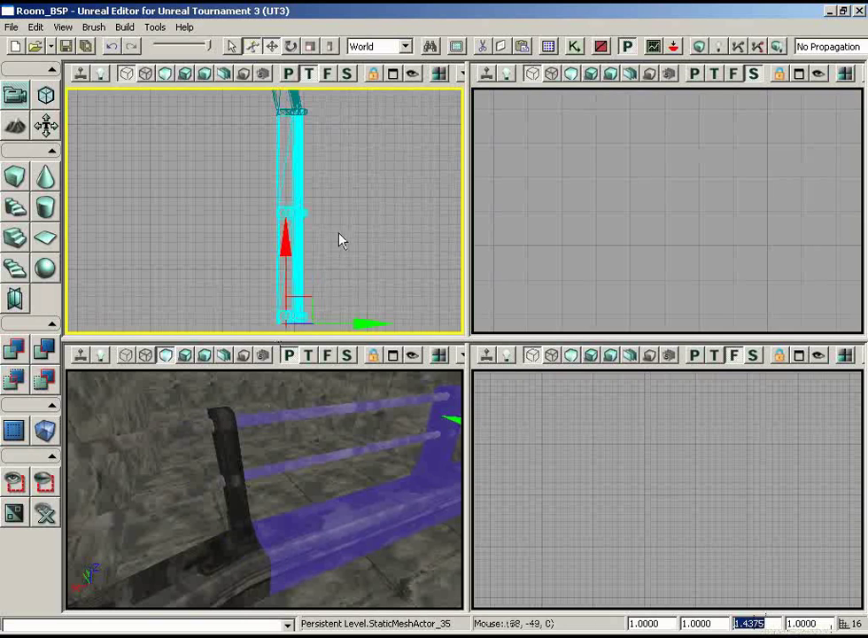
# - Inspect the straight copy's overlap with the curved railing's post and reduce the copy's Y draw scale to 1.4360
pyautogui.scroll(10, 337, 209)
pyautogui.moveTo(339, 233); pyautogui.dragTo(292, 164)
pyautogui.scroll(5, 275, 165)
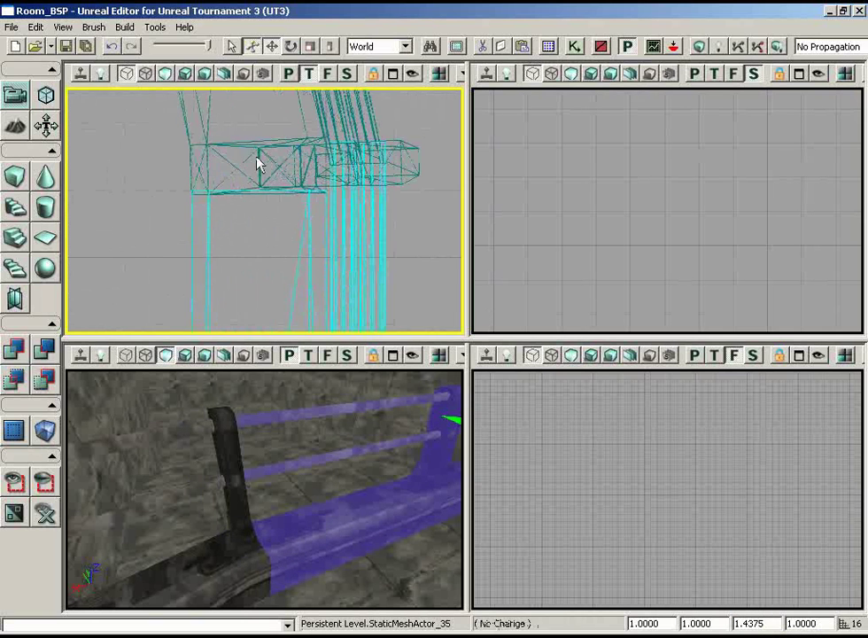
pyautogui.moveTo(301, 452); pyautogui.dragTo(460, 368)
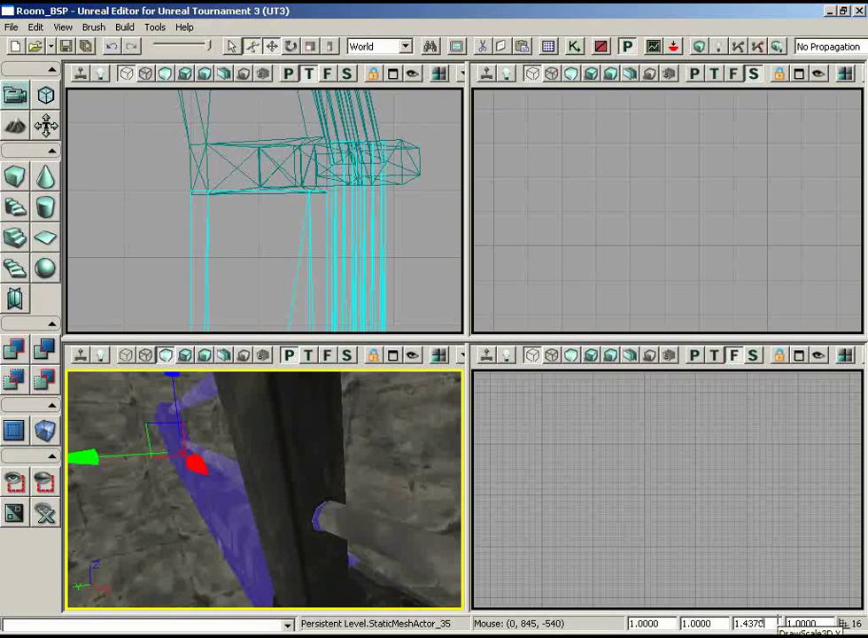
pyautogui.doubleClick(777, 622)
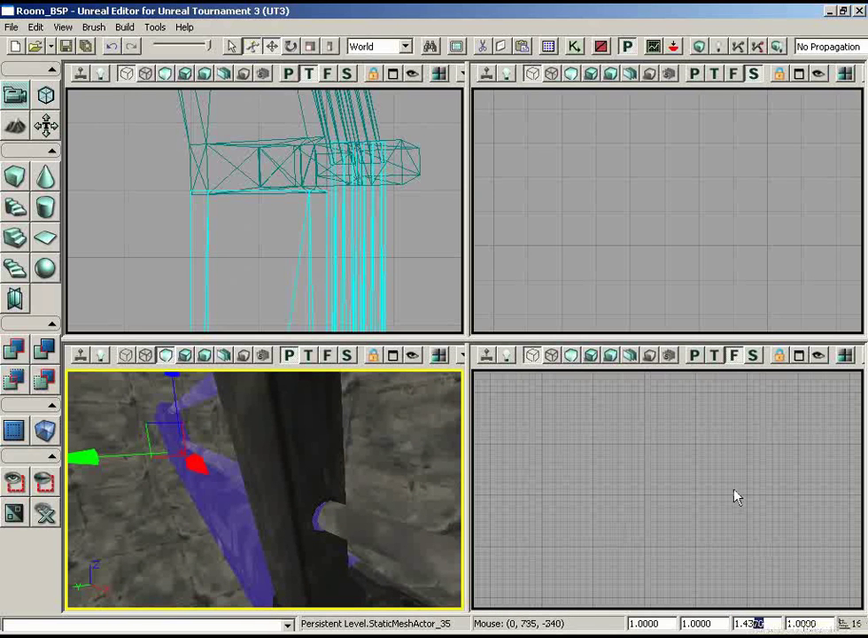
pyautogui.write('65')
pyautogui.press('Return')
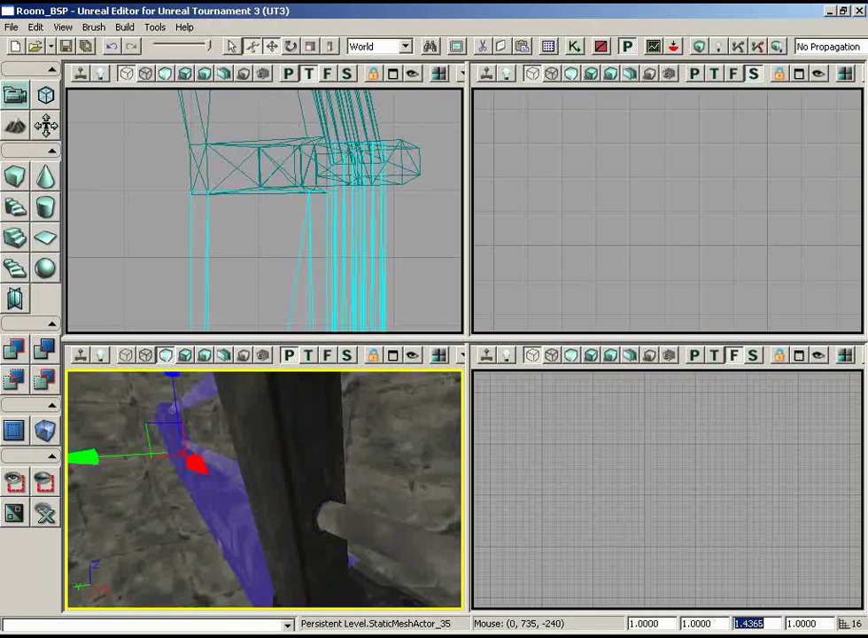
pyautogui.press('Right')
pyautogui.press('Return')
# - Unhide all hidden objects and check the scaled straight railing's joint with the curved railing in the full room
pyautogui.moveTo(322, 487)
pyautogui.mouseDown(button='right')
pyautogui.moveTo(326, 439)
pyautogui.moveTo(147, 486)
pyautogui.moveTo(68, 521)
pyautogui.moveTo(68, 511)
pyautogui.moveTo(321, 486)
pyautogui.mouseUp(button='right')
pyautogui.moveTo(436, 310); pyautogui.dragTo(435, 146, button='right')
pyautogui.click(49, 516)
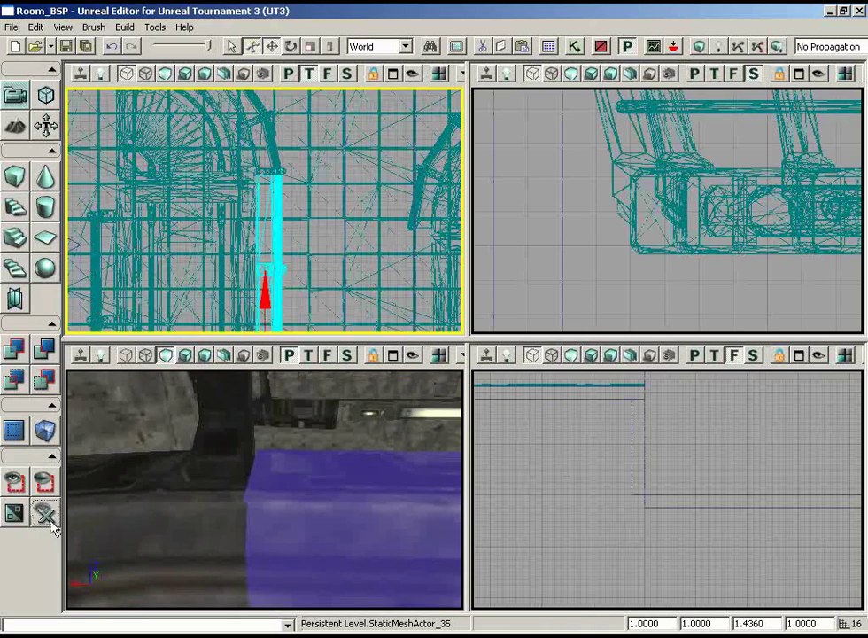
pyautogui.moveTo(345, 466); pyautogui.dragTo(300, 502)
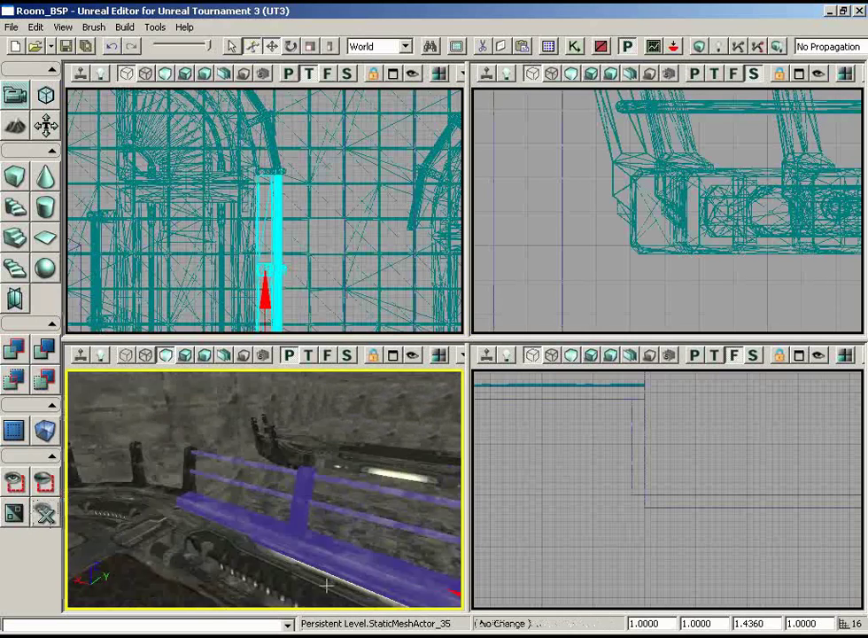
pyautogui.moveTo(327, 585); pyautogui.dragTo(285, 608)
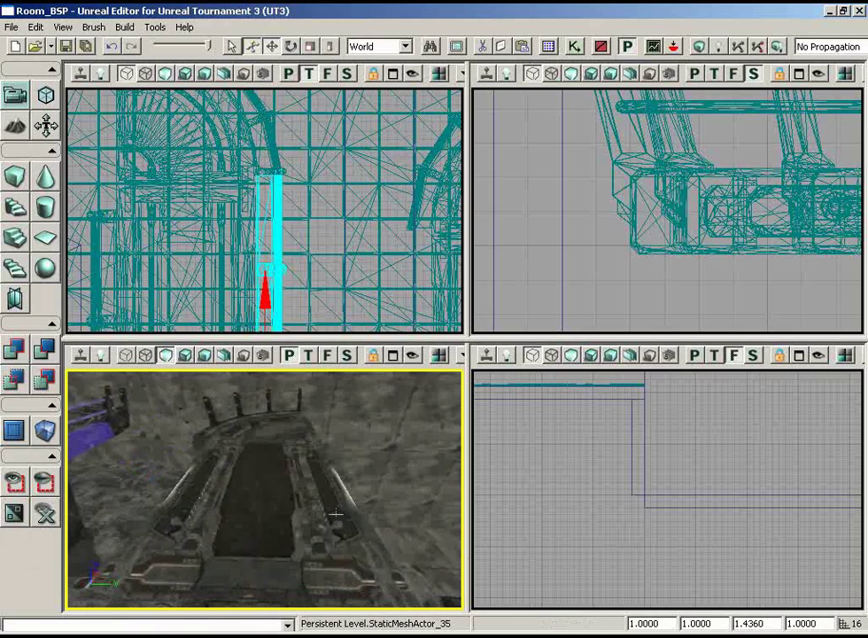
# - Create a copy of the unscaled perpendicular straight railing rotated 90° about the vertical axis
pyautogui.click(269, 486)
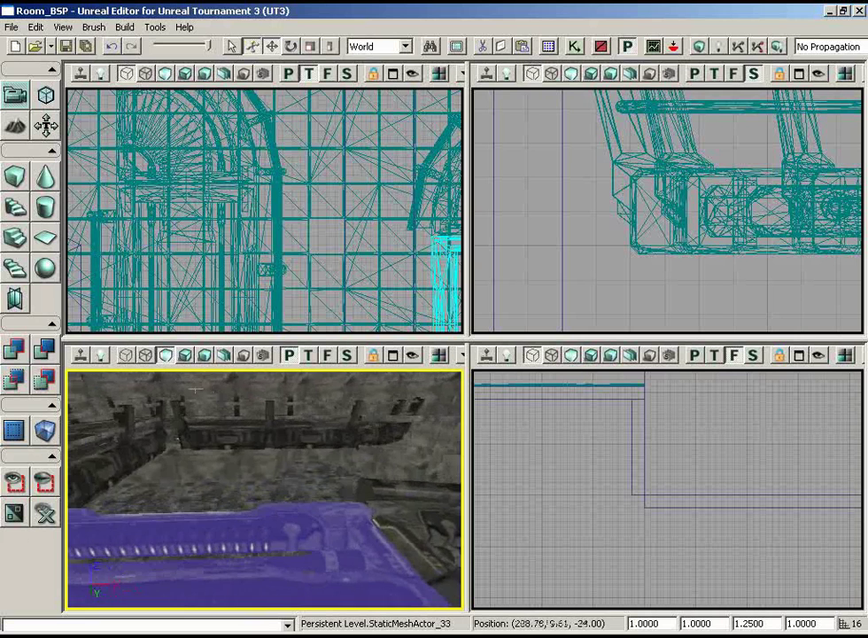
pyautogui.moveTo(210, 388); pyautogui.dragTo(164, 356)
pyautogui.click(412, 455)
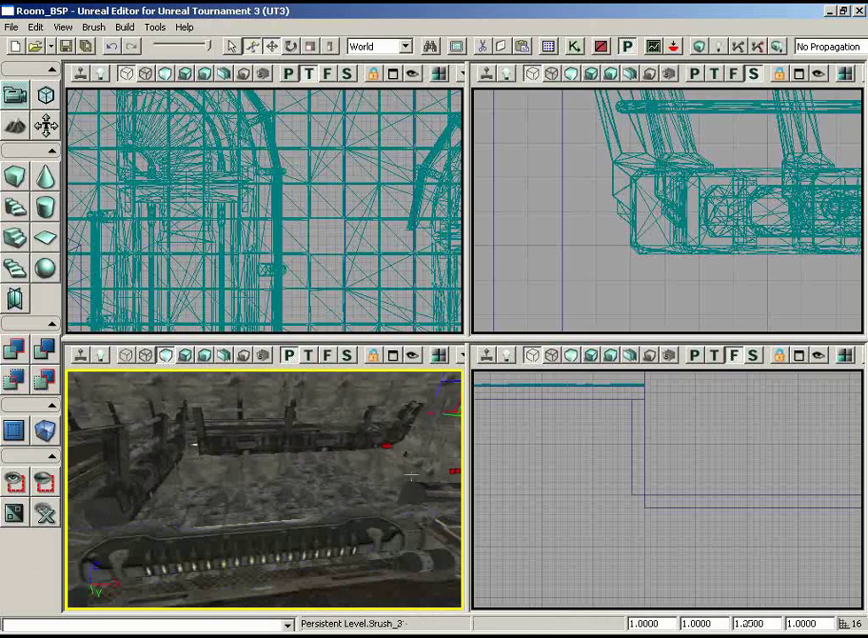
pyautogui.moveTo(412, 455); pyautogui.dragTo(464, 484)
pyautogui.click(394, 469)
pyautogui.moveTo(395, 470); pyautogui.dragTo(264, 492)
pyautogui.click(281, 476)
pyautogui.moveTo(281, 475); pyautogui.dragTo(244, 483, button='right')
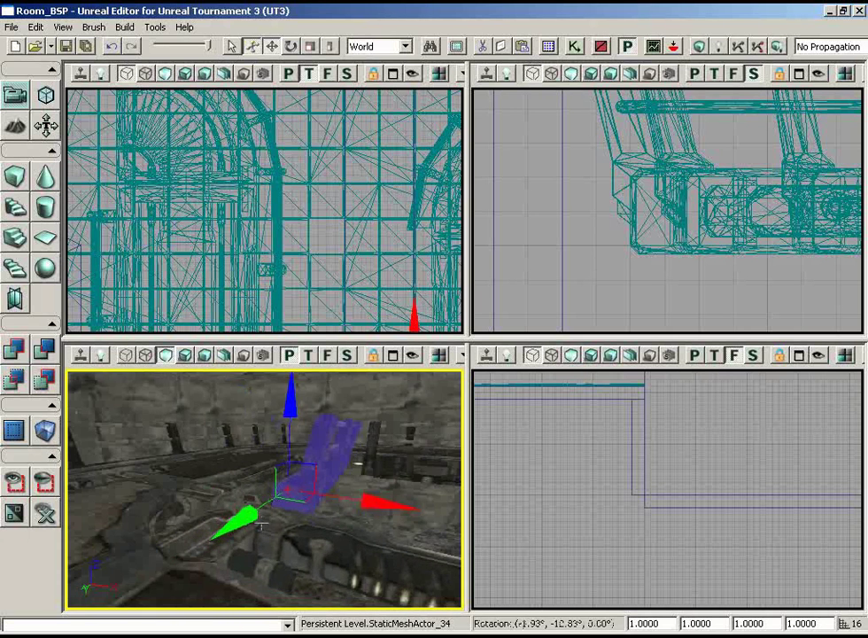
pyautogui.moveTo(333, 300); pyautogui.dragTo(414, 275, button='right')
pyautogui.scroll(3, 379, 341)
pyautogui.scroll(3, 415, 275)
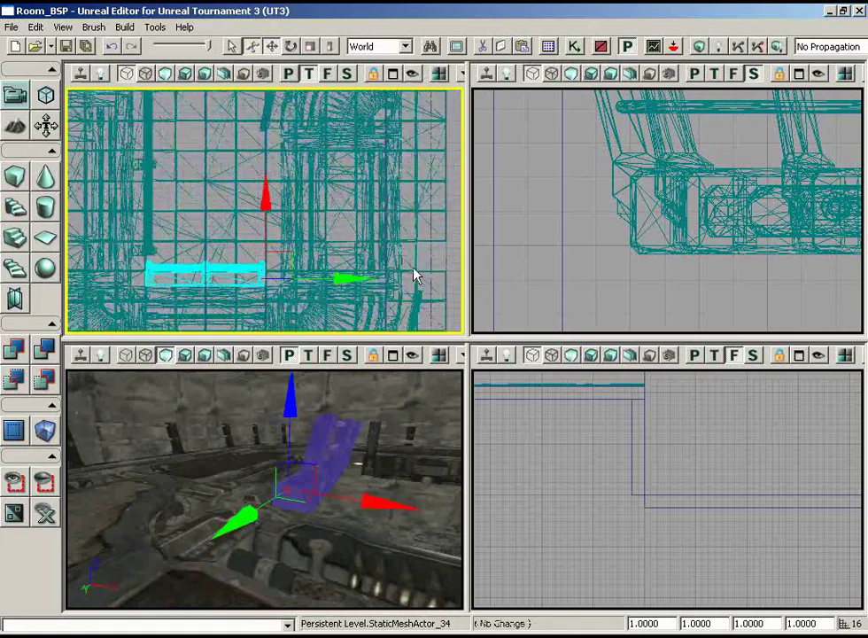
pyautogui.press('space')
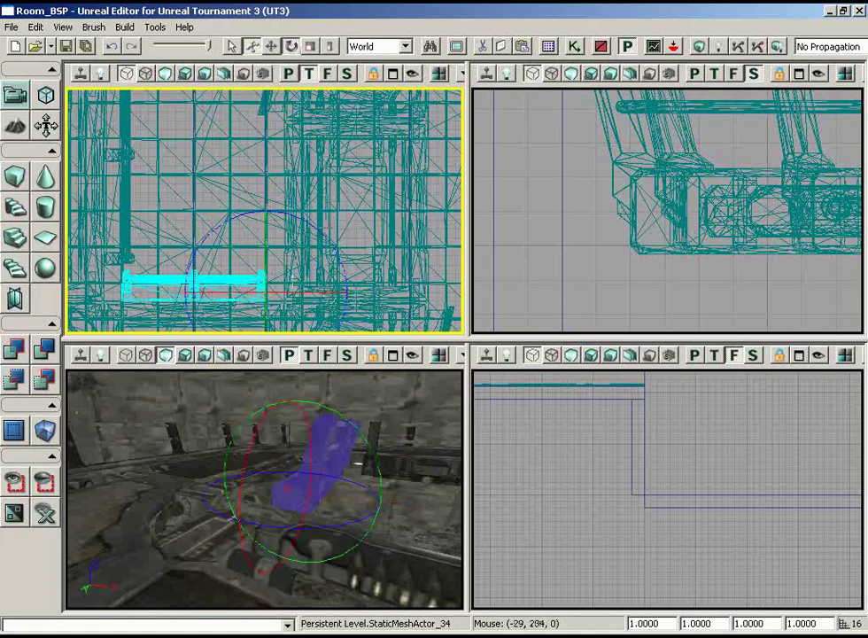
pyautogui.moveTo(319, 235)
pyautogui.mouseDown()
pyautogui.moveTo(64, 184)
pyautogui.moveTo(106, 174)
pyautogui.moveTo(319, 232)
pyautogui.mouseUp()
# - Move the rotated copy to the opposite platform edge, between the perpendicular straight railing and the other curved railing
pyautogui.press('space')
pyautogui.press('space')
pyautogui.press('space')
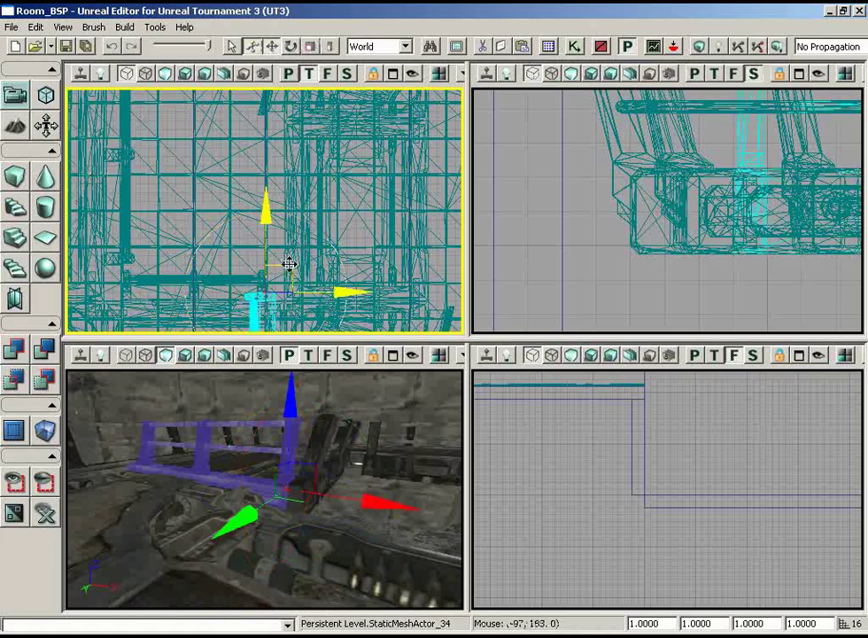
pyautogui.moveTo(289, 263); pyautogui.dragTo(275, 88)
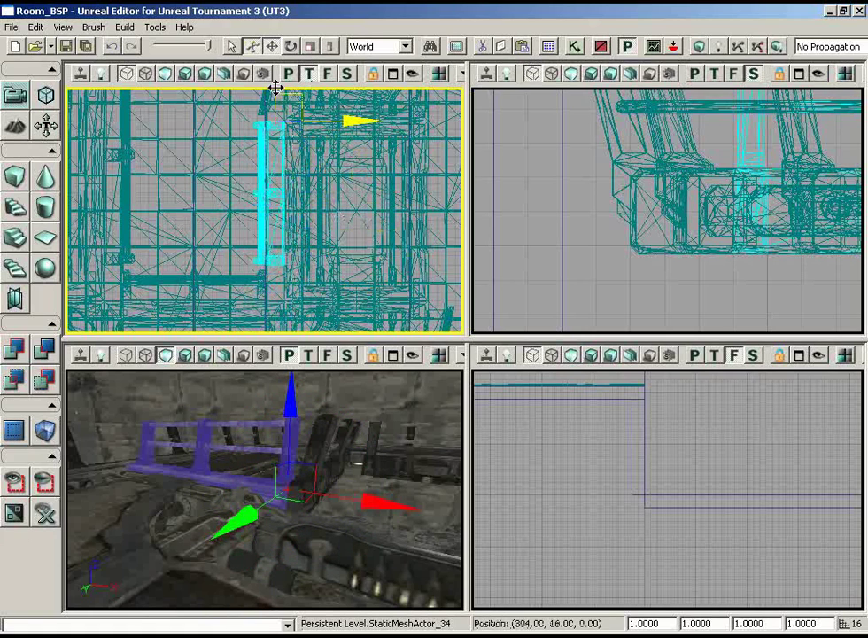
# - Add the adjoining curved railing to the selected straight copy and hide everything else
pyautogui.moveTo(296, 443); pyautogui.dragTo(363, 434)
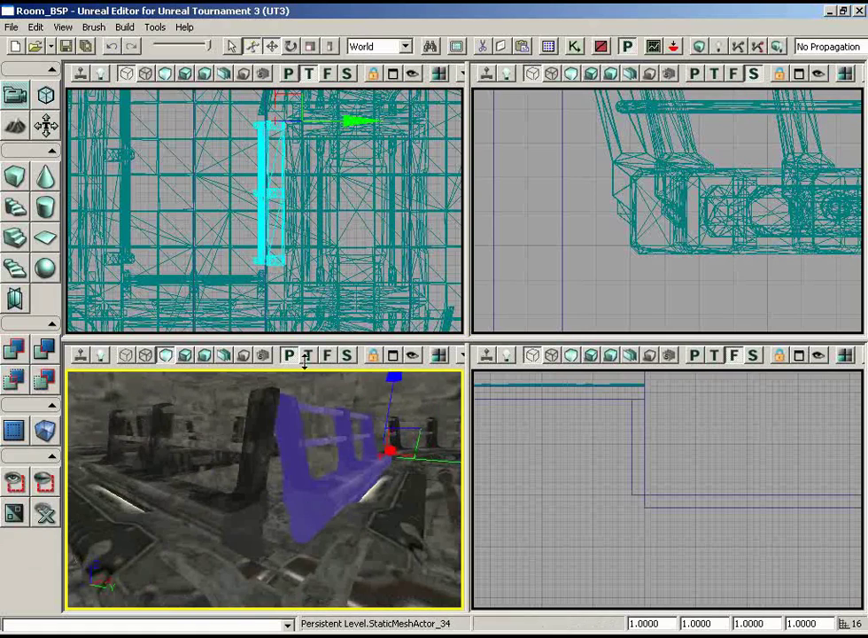
pyautogui.moveTo(303, 232); pyautogui.dragTo(274, 217)
pyautogui.keyDown('ctrl'); pyautogui.click(236, 224); pyautogui.keyUp('ctrl')
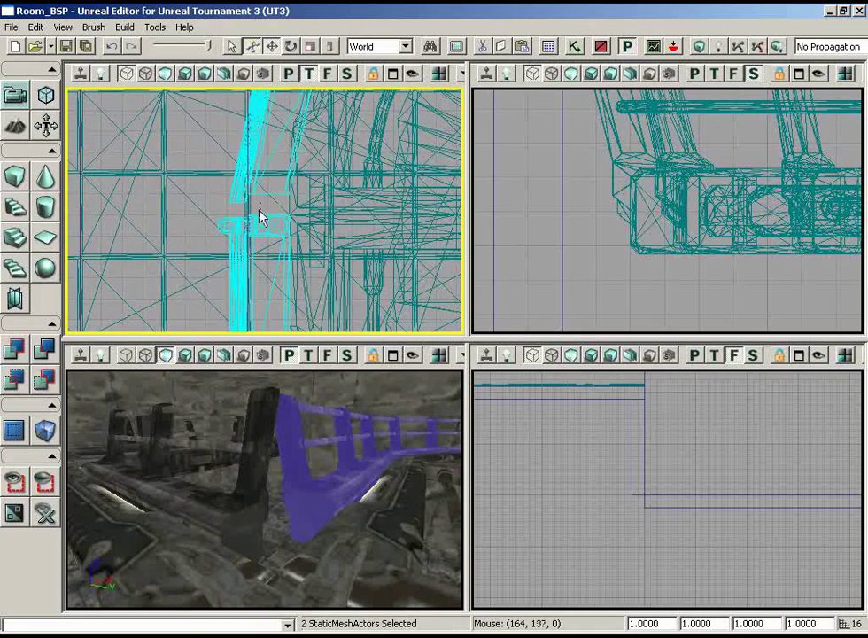
pyautogui.click(19, 485)
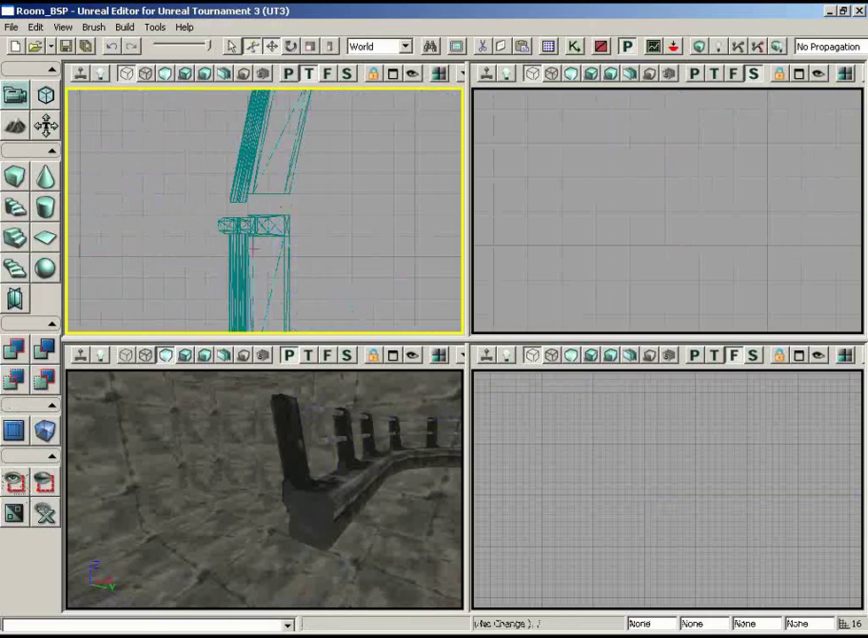
# - Move the straight copy along X until its end post meets the curved railing's end, and unhide all objects
pyautogui.click(273, 215)
pyautogui.moveTo(267, 159); pyautogui.dragTo(266, 129)
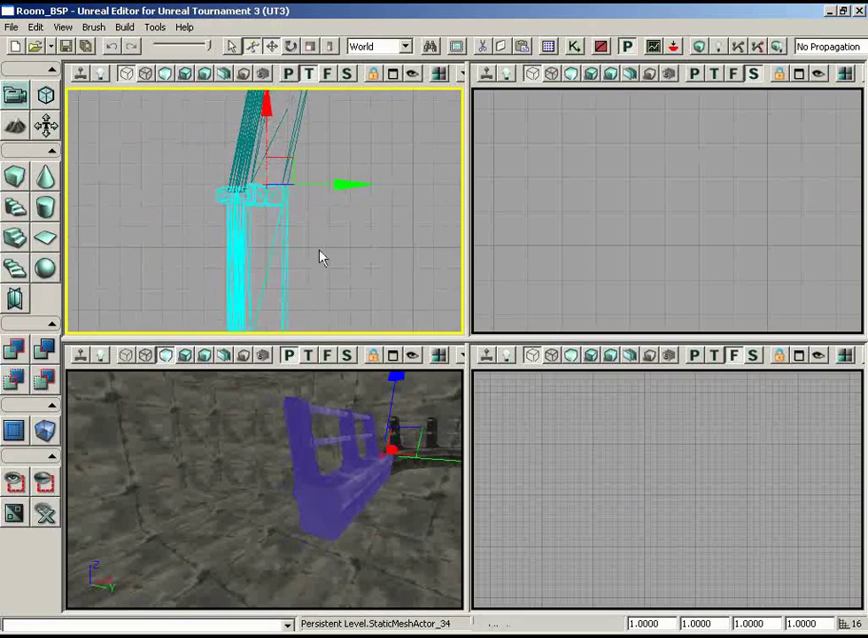
pyautogui.scroll(-3, 320, 251)
pyautogui.click(45, 512)
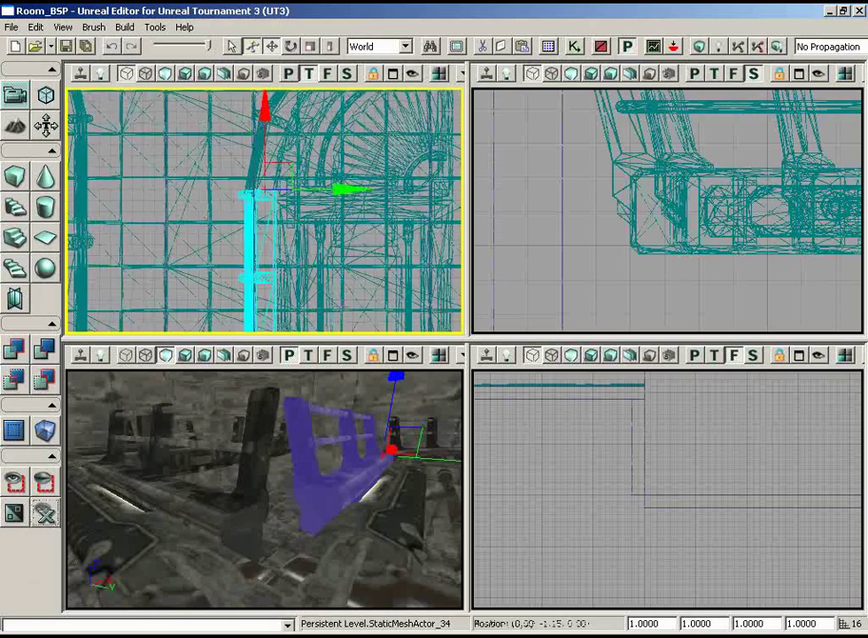
# - Select both parallel side railings and compare how far their ends stand from the perpendicular railing
pyautogui.scroll(-2, 265, 212)
pyautogui.moveTo(237, 514); pyautogui.dragTo(344, 554)
pyautogui.moveTo(273, 221); pyautogui.dragTo(142, 327)
pyautogui.scroll(4, 253, 328)
pyautogui.keyDown('ctrl'); pyautogui.click(200, 160); pyautogui.keyUp('ctrl')
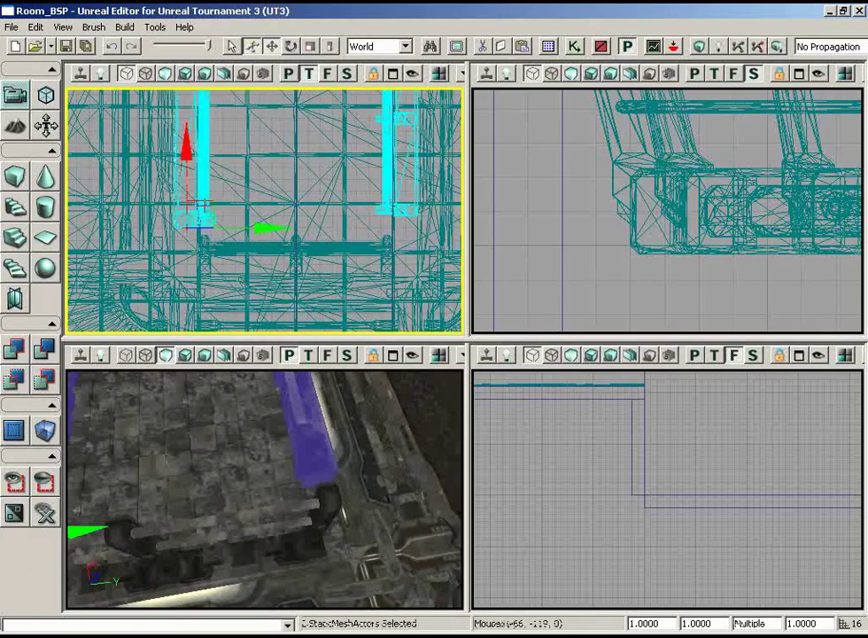
pyautogui.scroll(4, 457, 222)
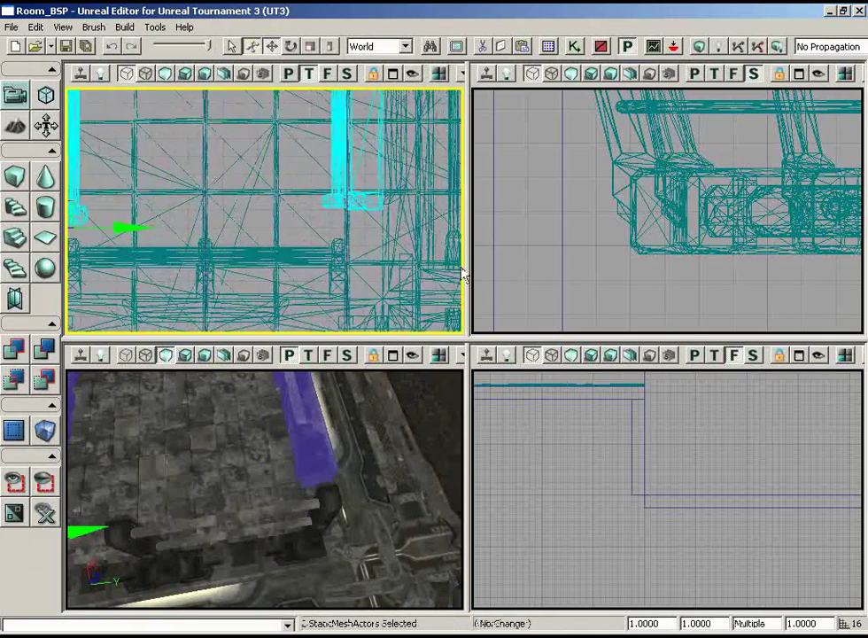
pyautogui.moveTo(364, 220); pyautogui.dragTo(339, 106)
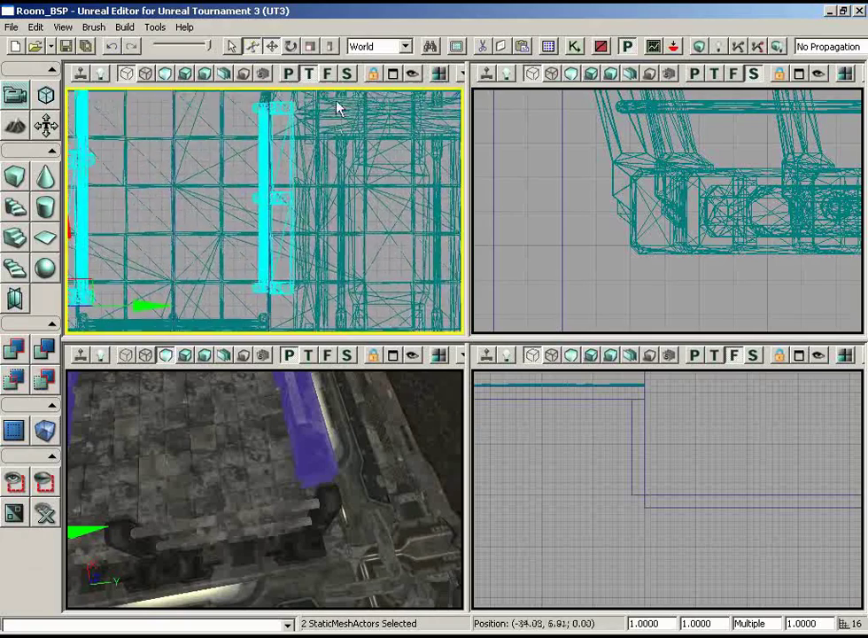
# - Select only the new straight copy, calculate its scale factor, and set its Y draw scale to 1.0625
pyautogui.click(264, 156)
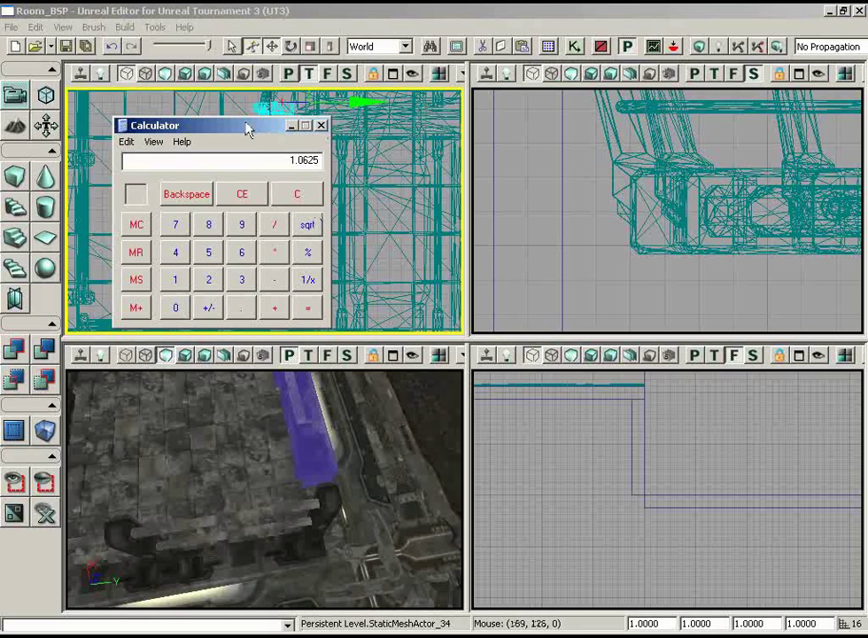
pyautogui.moveTo(248, 129); pyautogui.dragTo(304, 128)
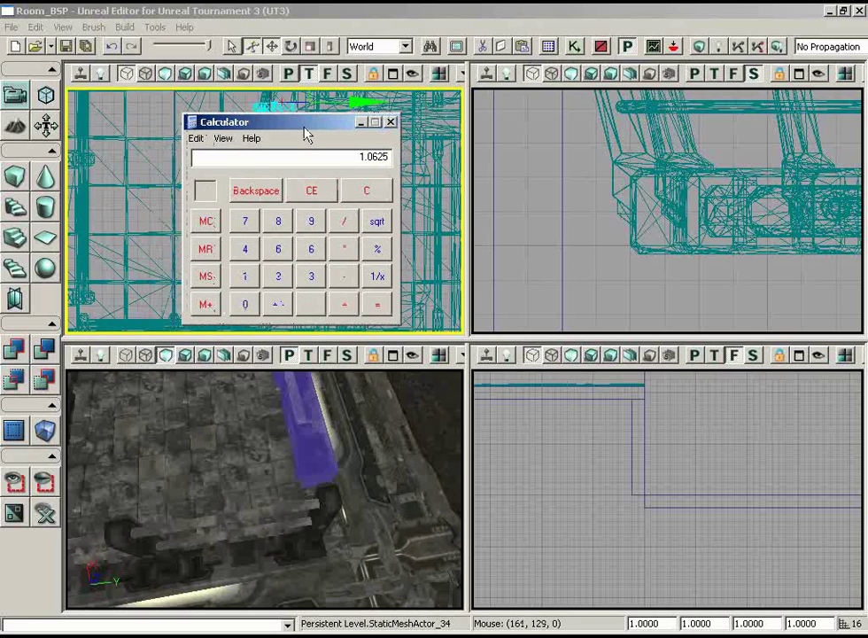
pyautogui.click(399, 39)
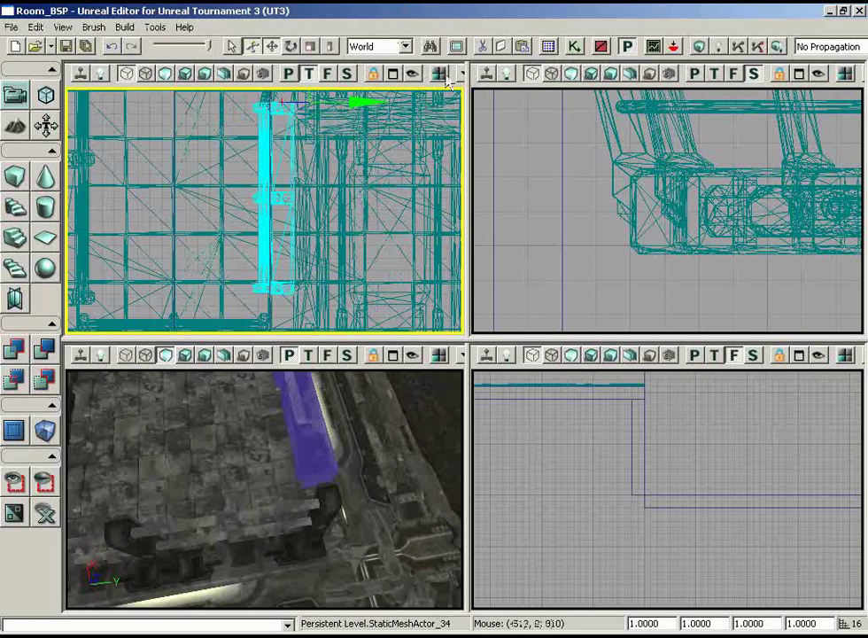
pyautogui.doubleClick(768, 624)
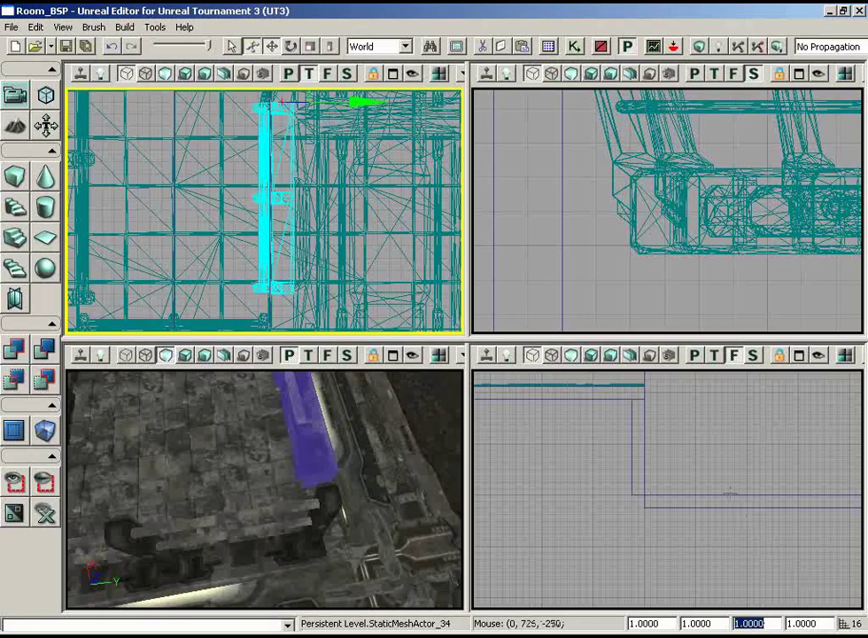
pyautogui.write('1.0625')
pyautogui.press('Return')
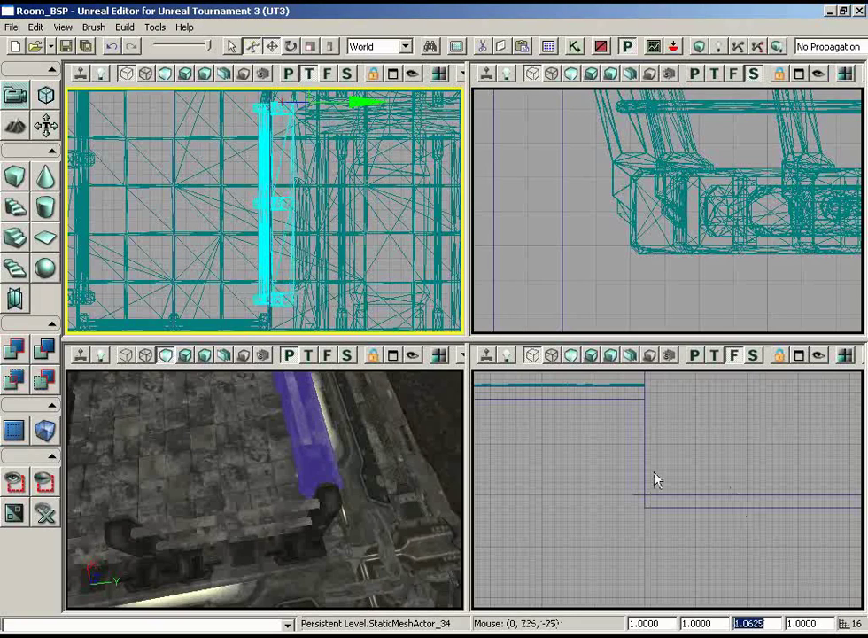
# - Examine the alignment of both side railings' ends and the remaining railing gaps along the walkways
pyautogui.moveTo(366, 259); pyautogui.dragTo(536, 266)
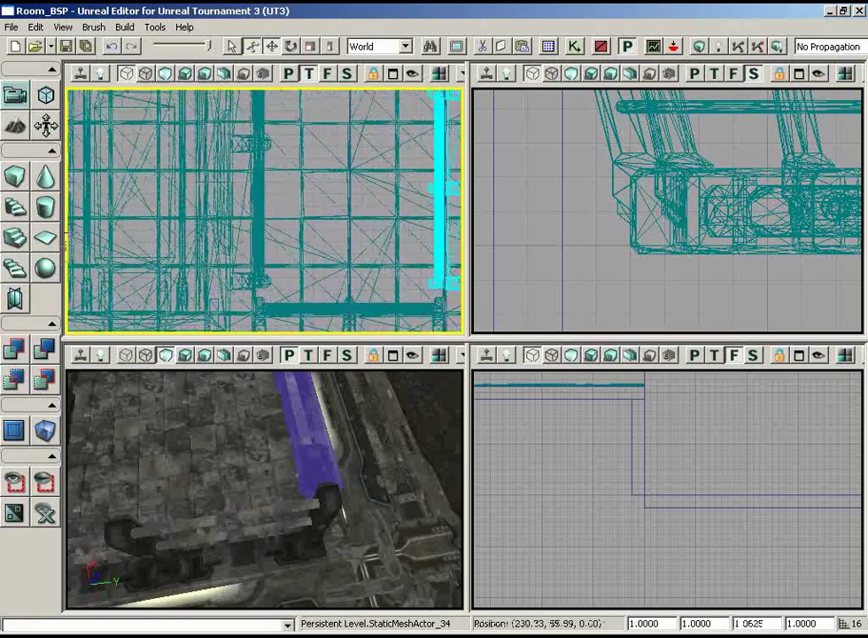
pyautogui.moveTo(67, 241); pyautogui.dragTo(273, 266)
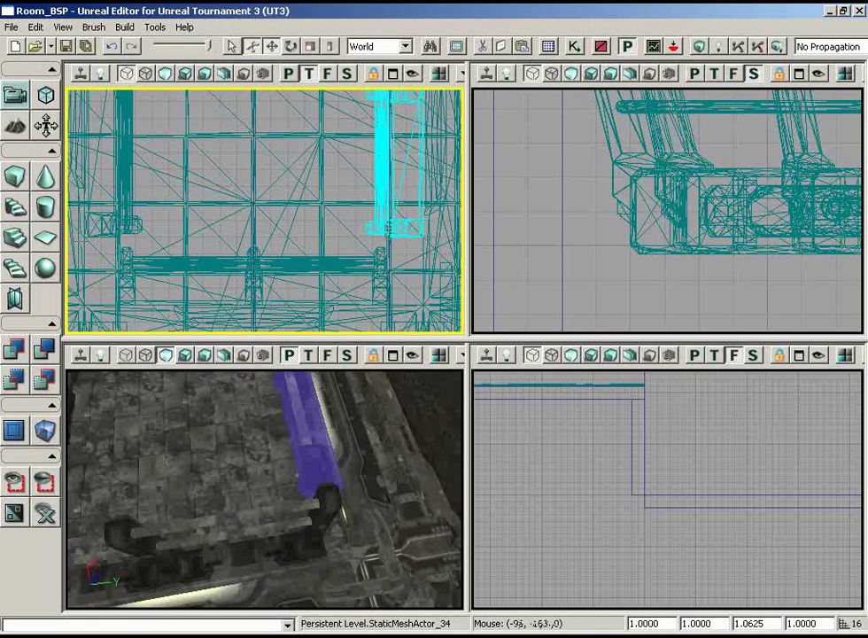
pyautogui.moveTo(242, 467); pyautogui.dragTo(317, 548)
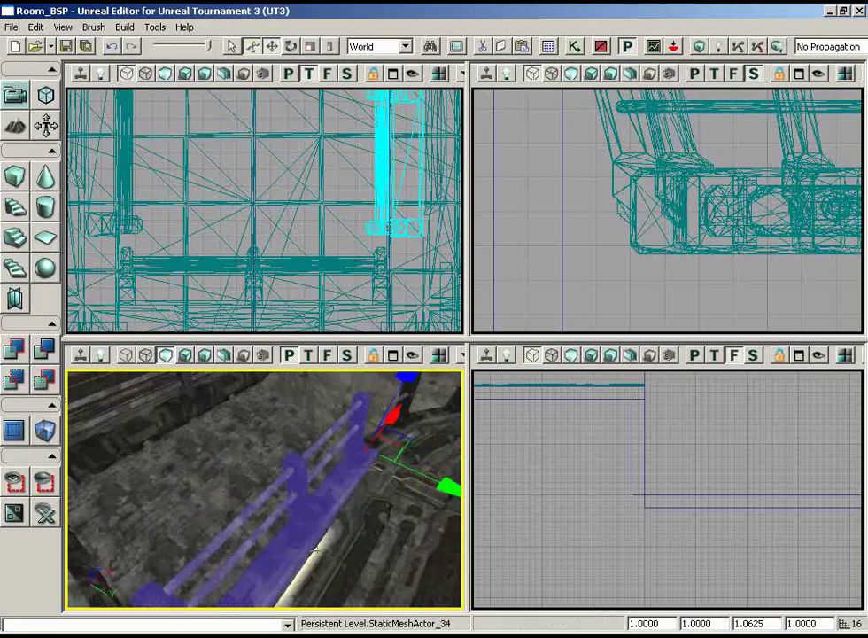
pyautogui.click(316, 386)
pyautogui.moveTo(317, 386); pyautogui.dragTo(90, 470)
pyautogui.moveTo(89, 470); pyautogui.dragTo(376, 389, button='right')
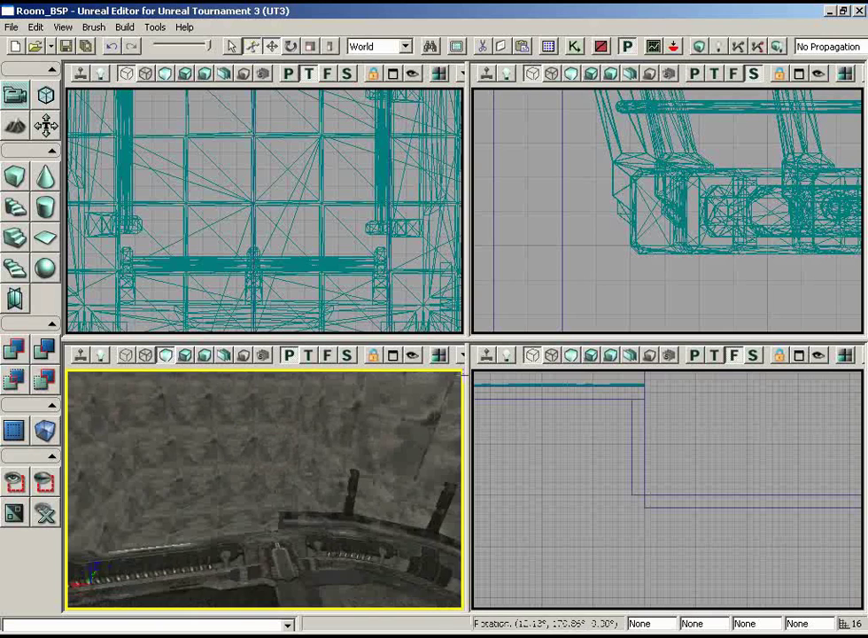
pyautogui.moveTo(375, 390); pyautogui.dragTo(398, 370)
pyautogui.moveTo(319, 369); pyautogui.dragTo(326, 444)
pyautogui.moveTo(256, 514); pyautogui.dragTo(187, 477)
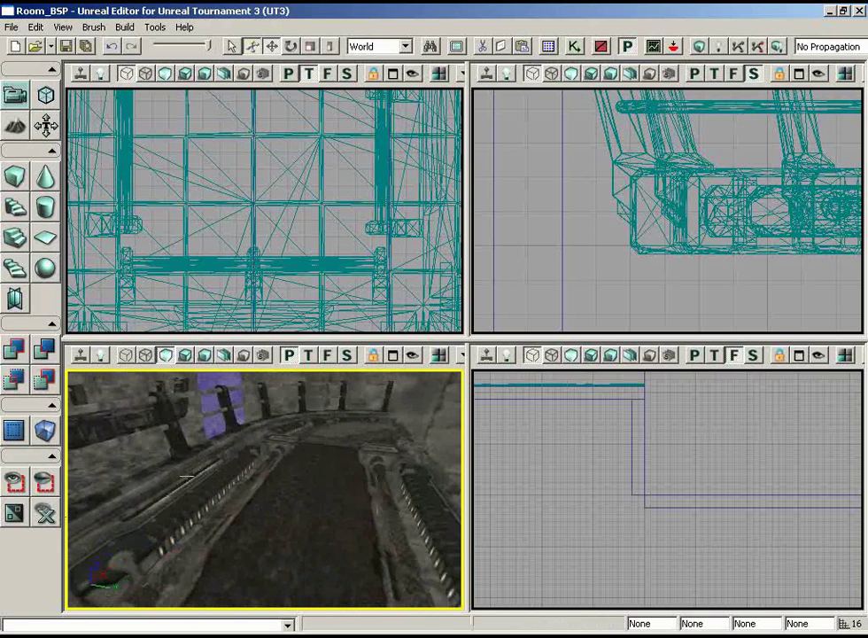
# - Place a copy of the scaled side railing, turned to face the other way, on the walkway's opposite, wall-side edge
pyautogui.click(182, 461)
pyautogui.moveTo(396, 521)
pyautogui.mouseDown()
pyautogui.moveTo(463, 455)
pyautogui.moveTo(426, 553)
pyautogui.moveTo(463, 540)
pyautogui.moveTo(431, 504)
pyautogui.moveTo(408, 511)
pyautogui.mouseUp()
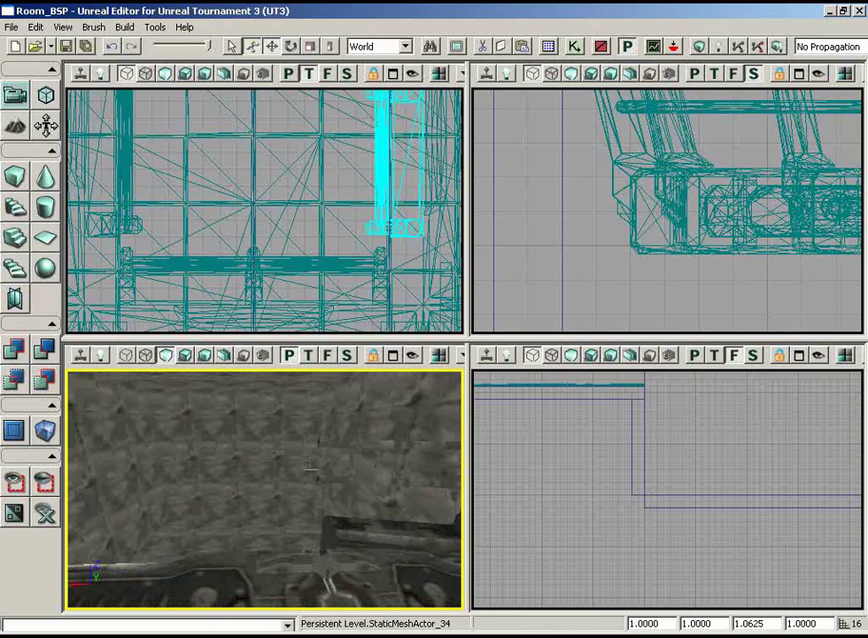
pyautogui.moveTo(330, 475); pyautogui.dragTo(395, 472)
pyautogui.moveTo(354, 219); pyautogui.dragTo(413, 217)
pyautogui.moveTo(339, 538); pyautogui.dragTo(362, 521)
pyautogui.moveTo(381, 250); pyautogui.dragTo(425, 128)
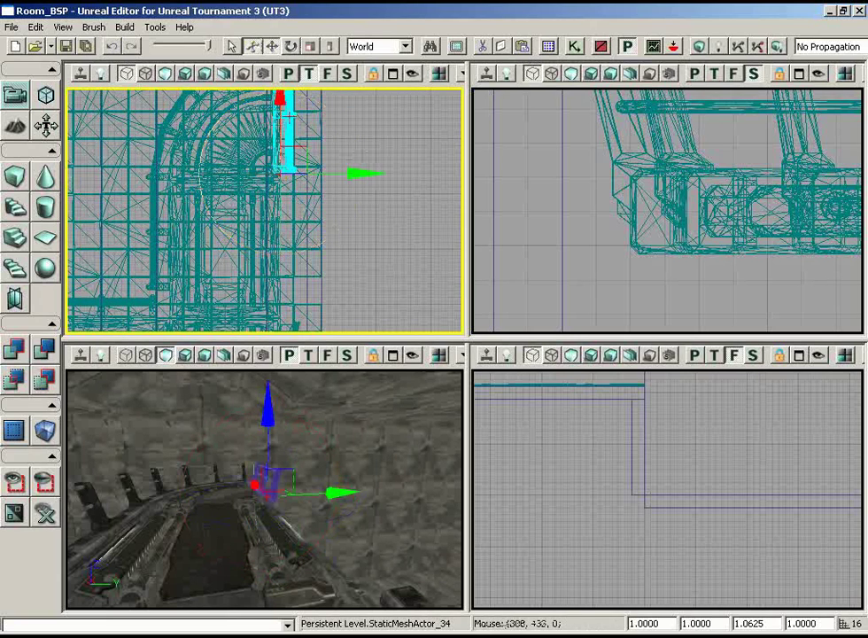
# - Move the railing copy along X until its end post meets the end of the adjacent angled railing
pyautogui.moveTo(268, 276); pyautogui.dragTo(268, 284)
pyautogui.moveTo(363, 142); pyautogui.dragTo(288, 306)
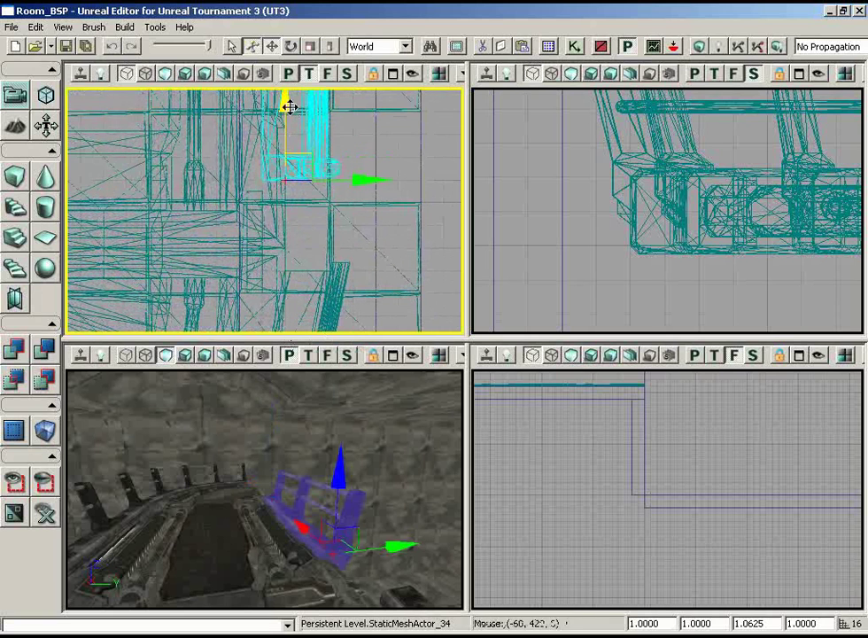
pyautogui.moveTo(274, 232); pyautogui.dragTo(366, 160)
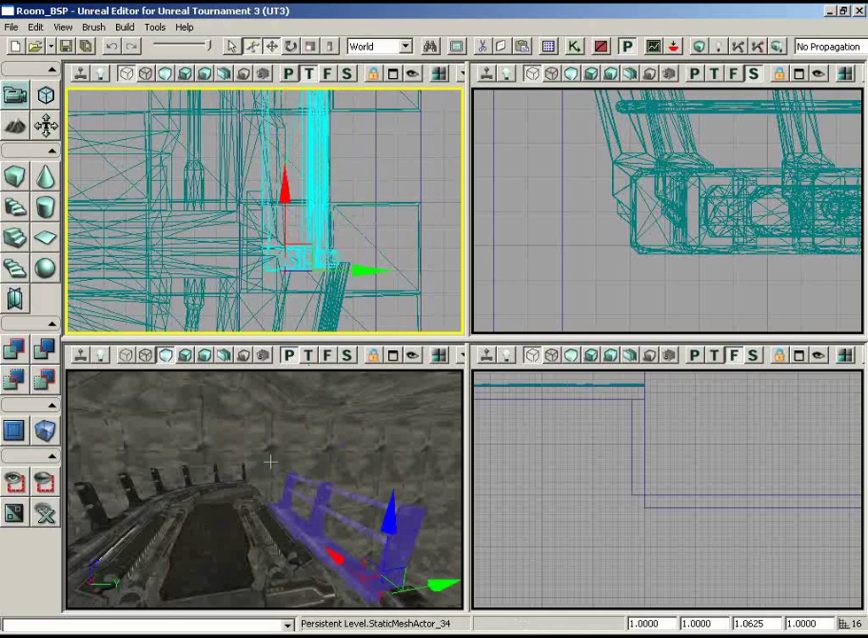
pyautogui.moveTo(270, 462)
pyautogui.mouseDown(button='right')
pyautogui.moveTo(303, 500)
pyautogui.moveTo(273, 446)
pyautogui.mouseUp(button='right')
pyautogui.moveTo(273, 445); pyautogui.dragTo(272, 452)
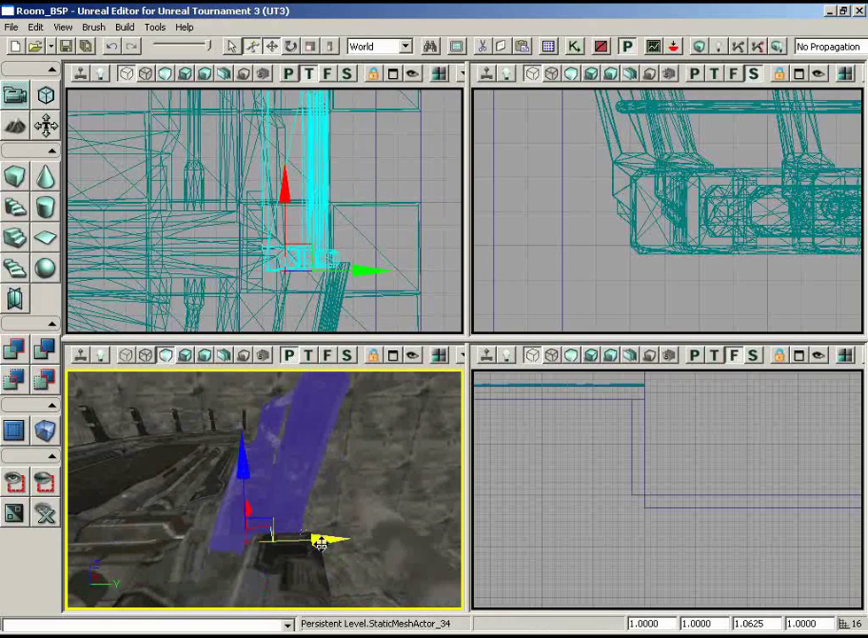
# - Load the LT_Doors package from the Environments folder in the Generic Browser
pyautogui.moveTo(326, 543); pyautogui.dragTo(277, 497, button='right')
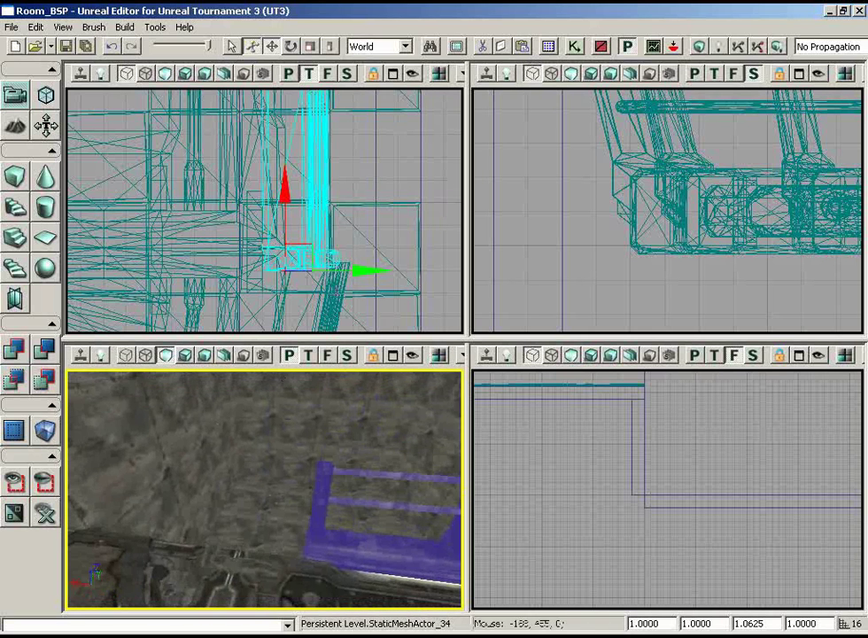
pyautogui.scroll(-3, 396, 92)
pyautogui.moveTo(395, 91); pyautogui.dragTo(323, 119)
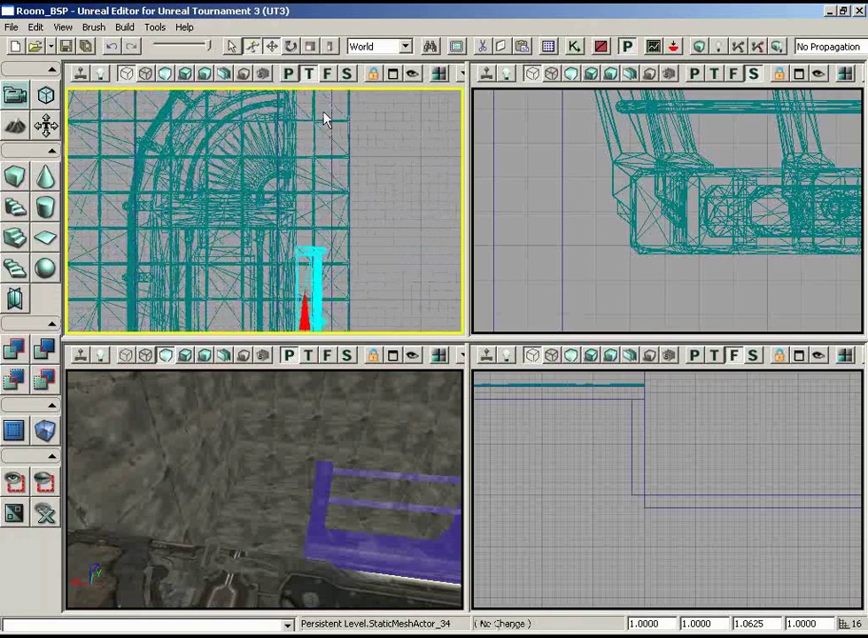
pyautogui.moveTo(372, 410); pyautogui.dragTo(310, 498, button='right')
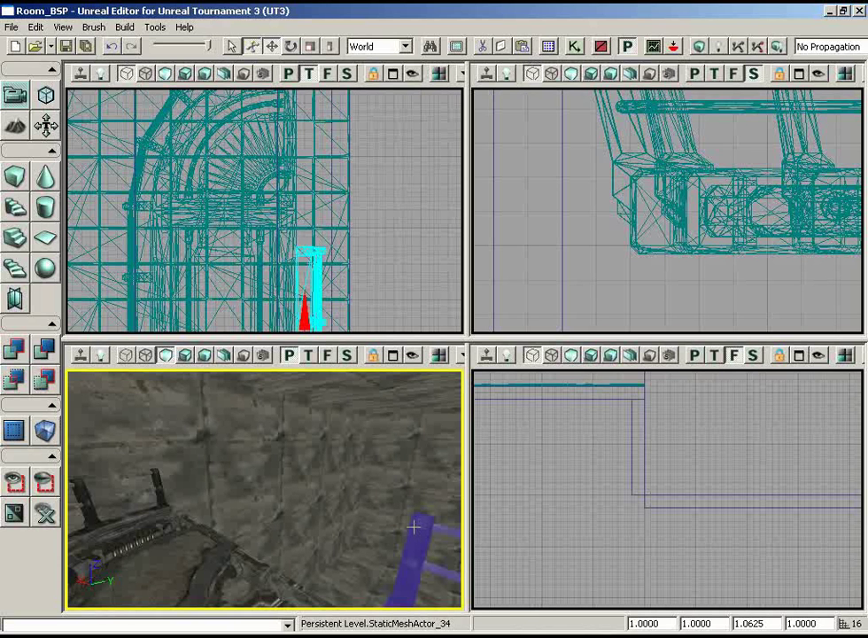
pyautogui.click(549, 46)
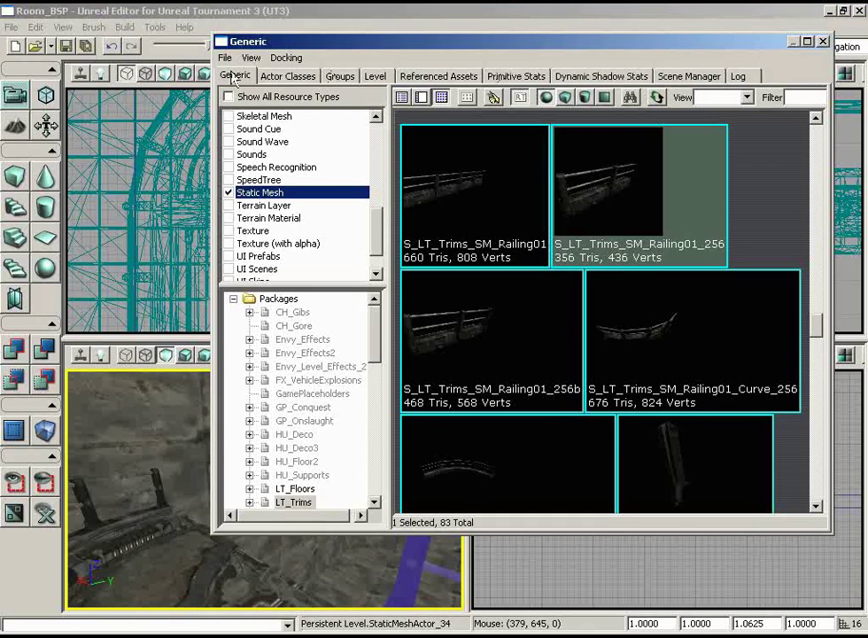
pyautogui.click(225, 58)
pyautogui.click(242, 95)
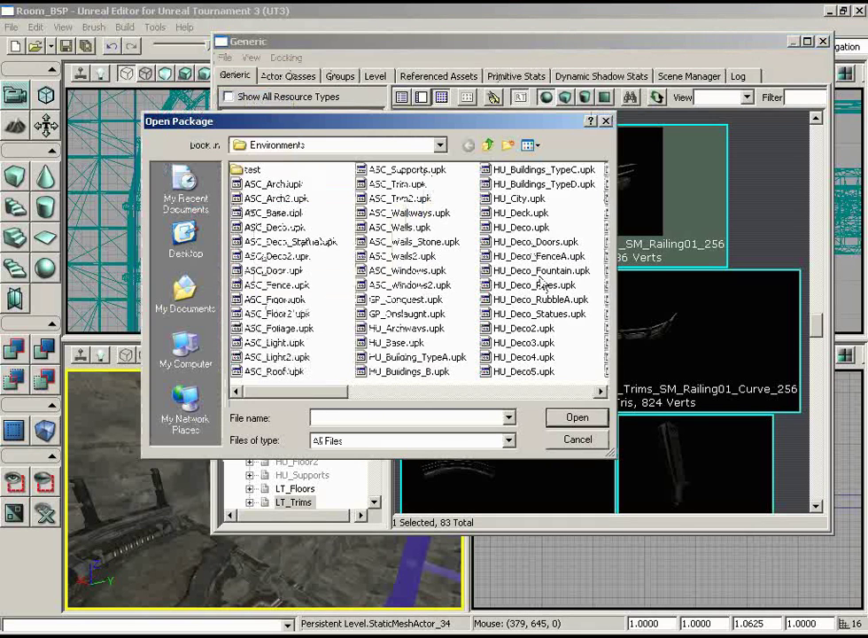
pyautogui.click(506, 259)
pyautogui.press('l')
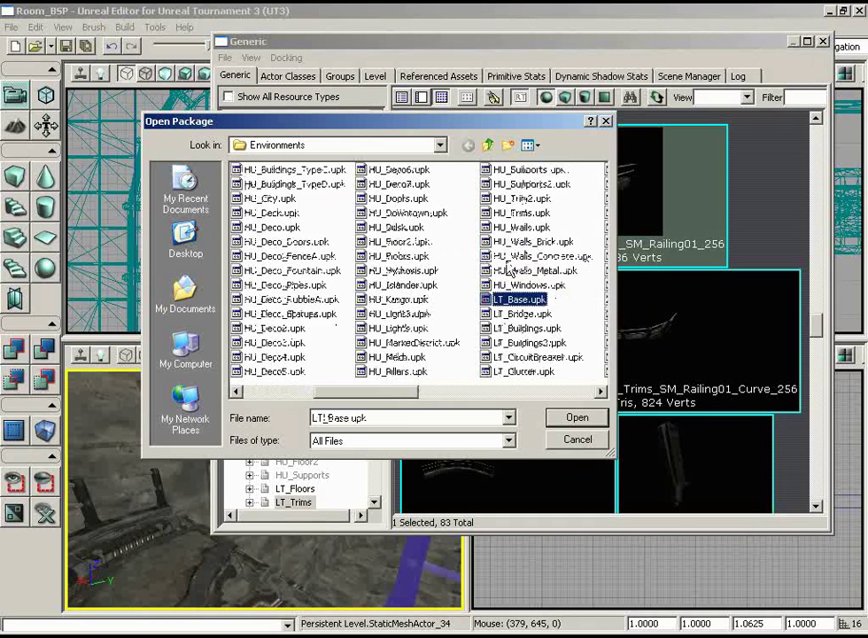
pyautogui.press('Right')
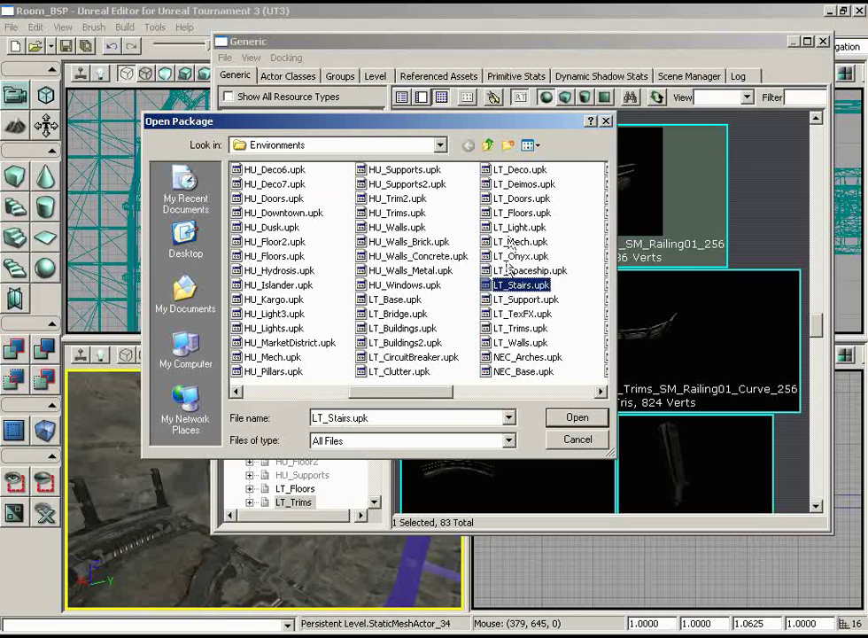
pyautogui.click(577, 418)
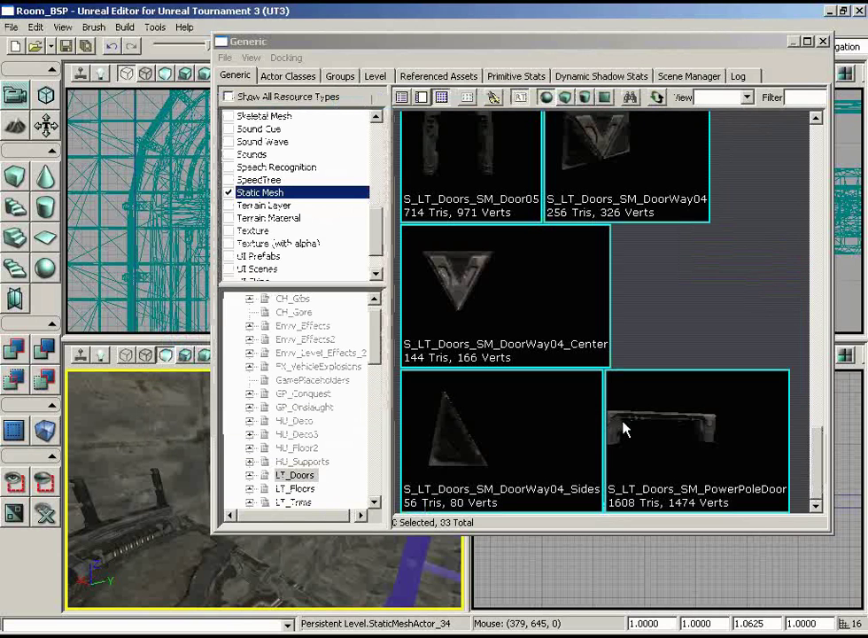
# - Choose the S_LT_Doors_SM_Door01_SimpleFrame01 static mesh and add it to the level beside the curved walkway's end
pyautogui.moveTo(822, 458); pyautogui.dragTo(806, 341)
pyautogui.click(496, 323)
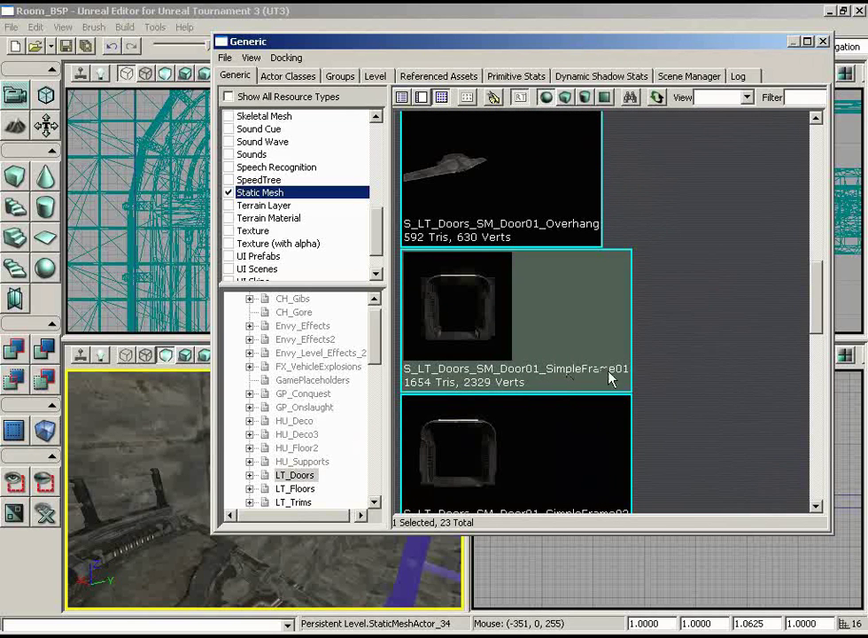
pyautogui.click(822, 41)
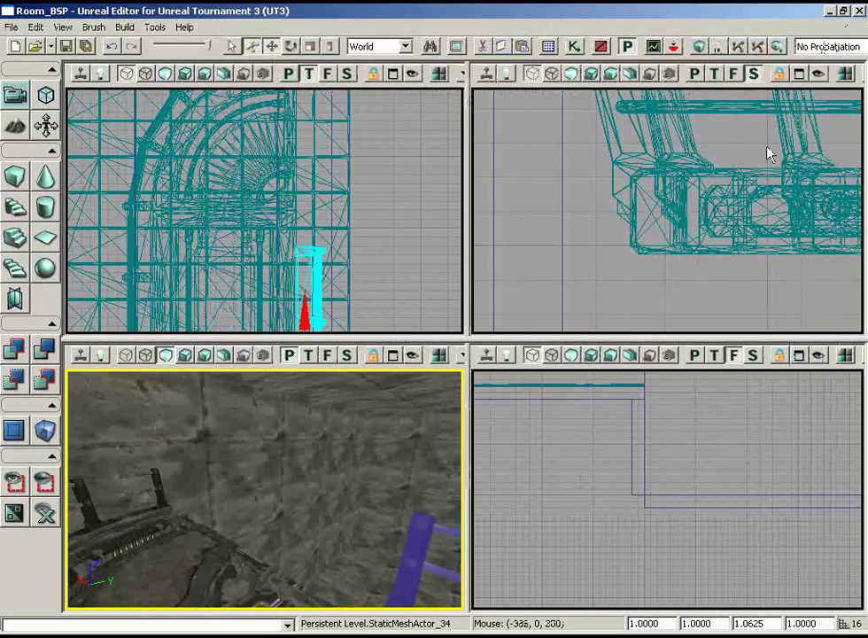
pyautogui.moveTo(346, 473); pyautogui.dragTo(377, 438, button='right')
pyautogui.rightClick(297, 528)
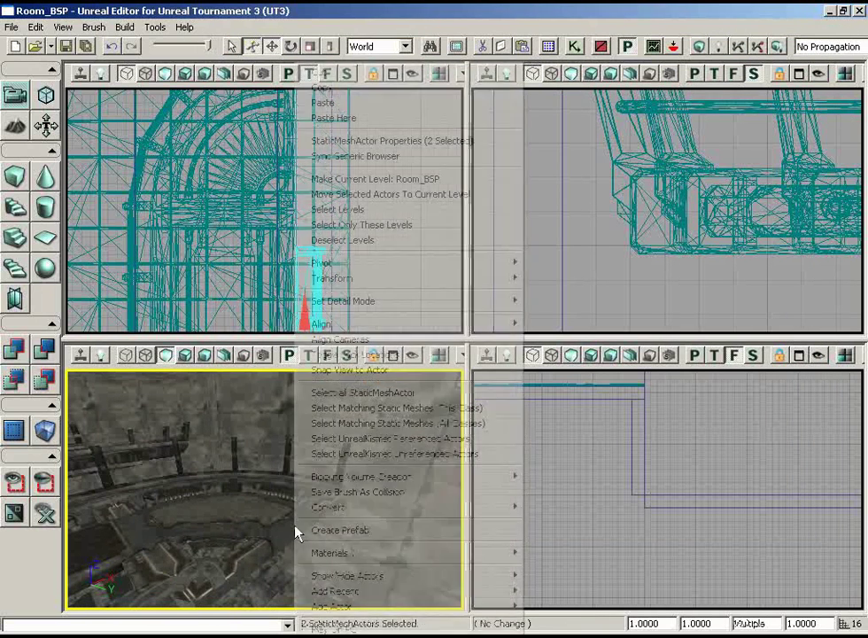
pyautogui.moveTo(399, 620)
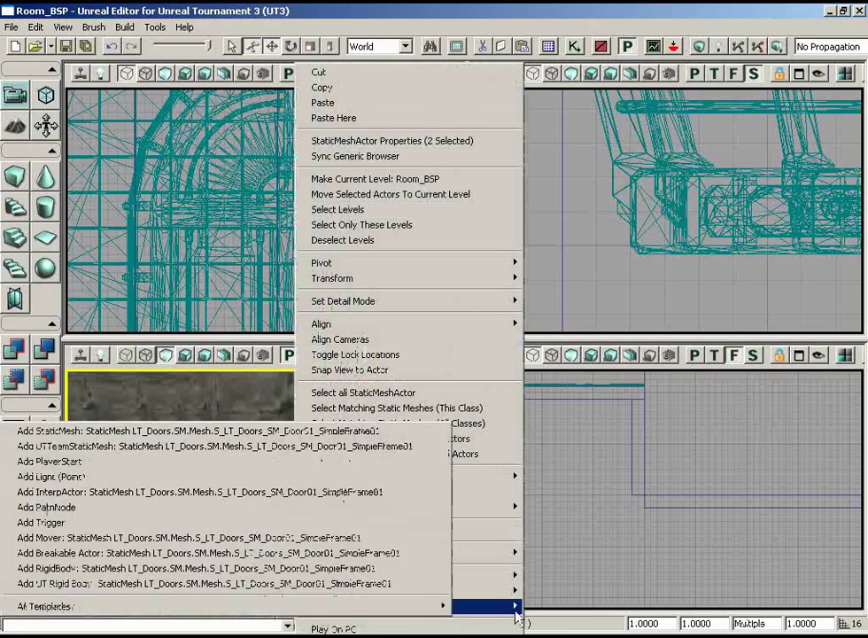
pyautogui.click(266, 431)
# - Move the door frame along Y and X so it sits against the wall at the end of the curved walkway
pyautogui.moveTo(369, 214); pyautogui.dragTo(430, 122)
pyautogui.scroll(2, 429, 121)
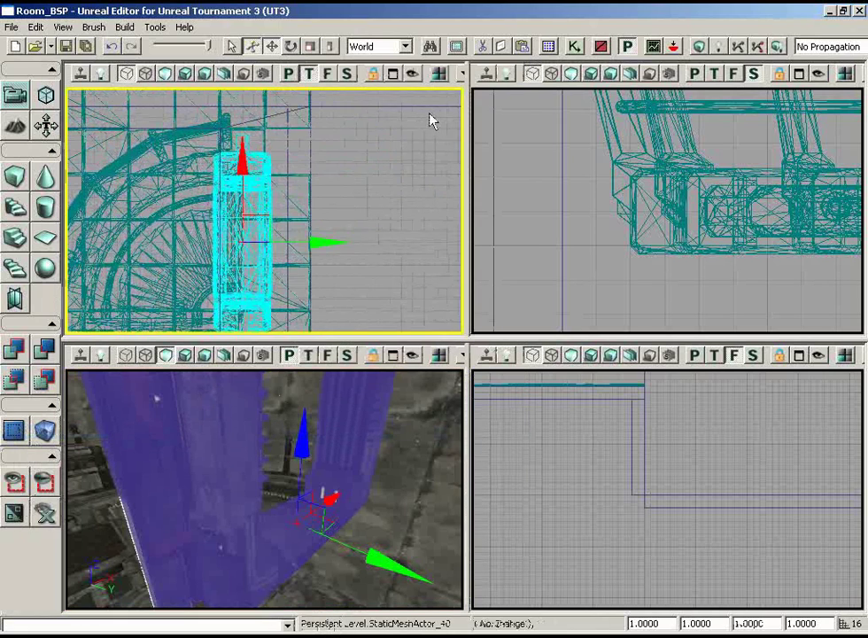
pyautogui.moveTo(326, 239); pyautogui.dragTo(354, 237)
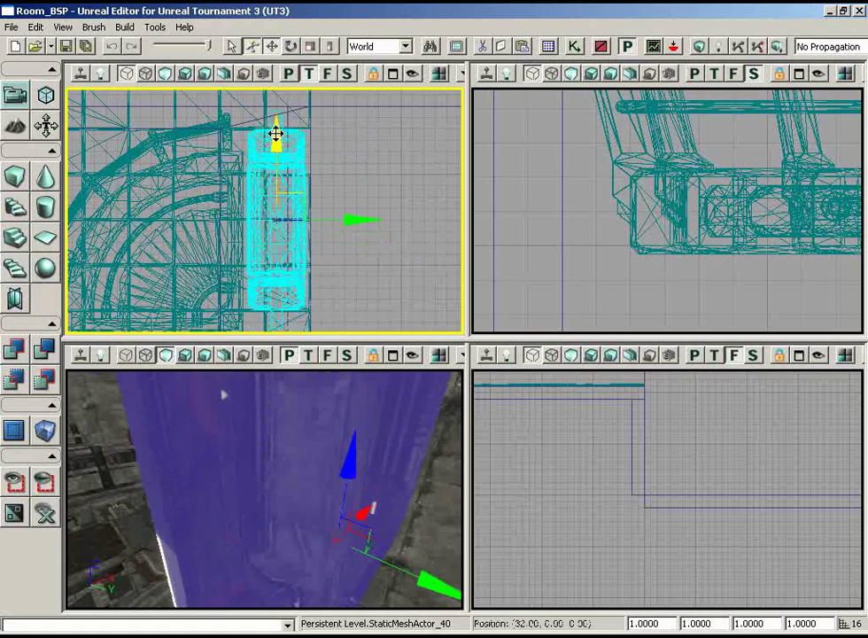
pyautogui.moveTo(276, 133); pyautogui.dragTo(277, 132)
pyautogui.moveTo(239, 478); pyautogui.dragTo(323, 541)
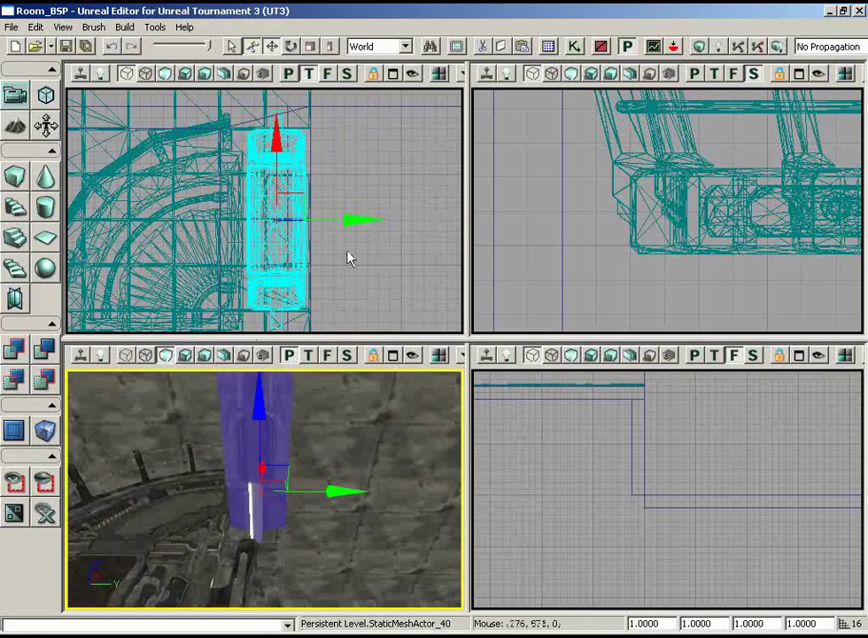
pyautogui.moveTo(350, 258); pyautogui.dragTo(408, 255, button='right')
pyautogui.scroll(2, 323, 328)
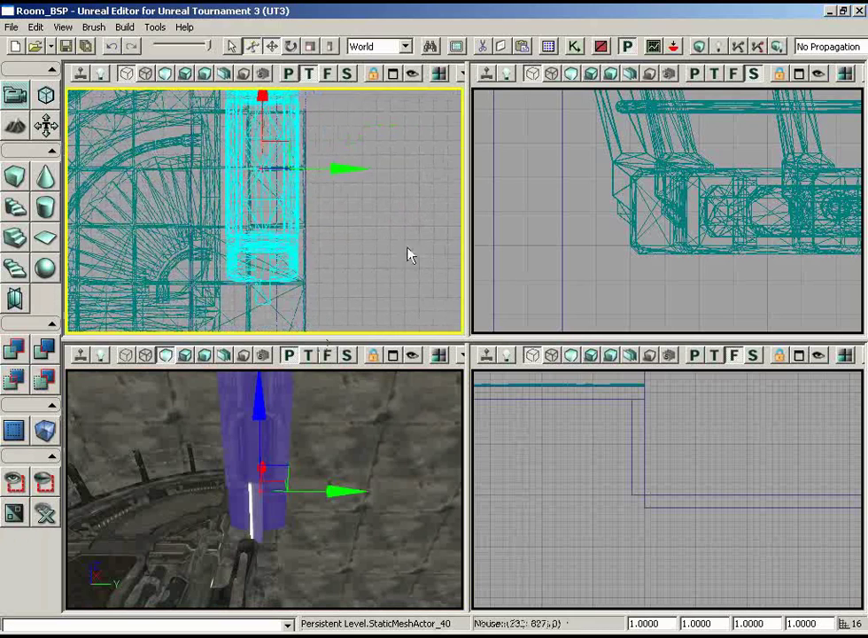
pyautogui.moveTo(341, 168)
pyautogui.mouseDown()
pyautogui.moveTo(371, 167)
pyautogui.moveTo(344, 170)
pyautogui.mouseUp()
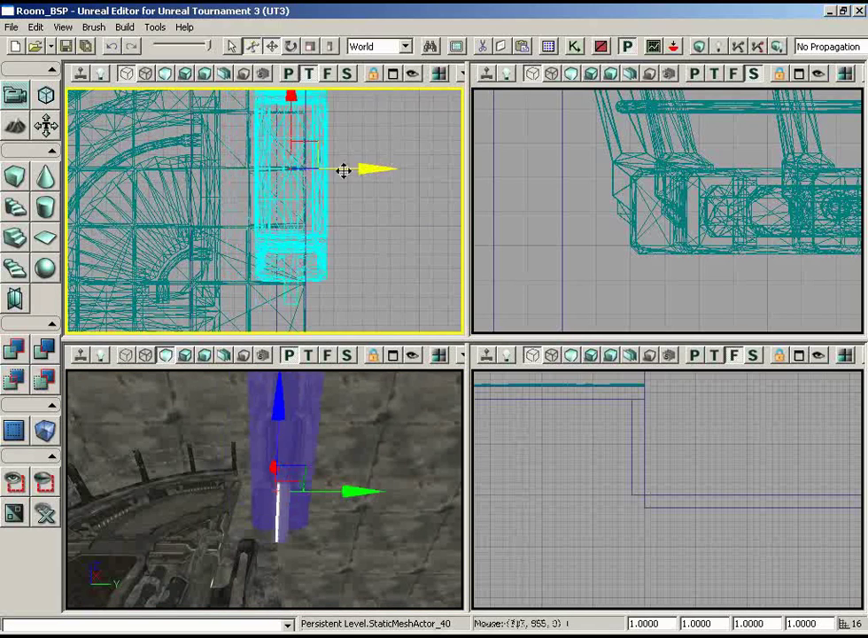
# - Select the narrow brush along the wall below the door frame and examine how its thickness lines up with the frame
pyautogui.click(277, 304)
pyautogui.moveTo(373, 305); pyautogui.dragTo(357, 308, button='right')
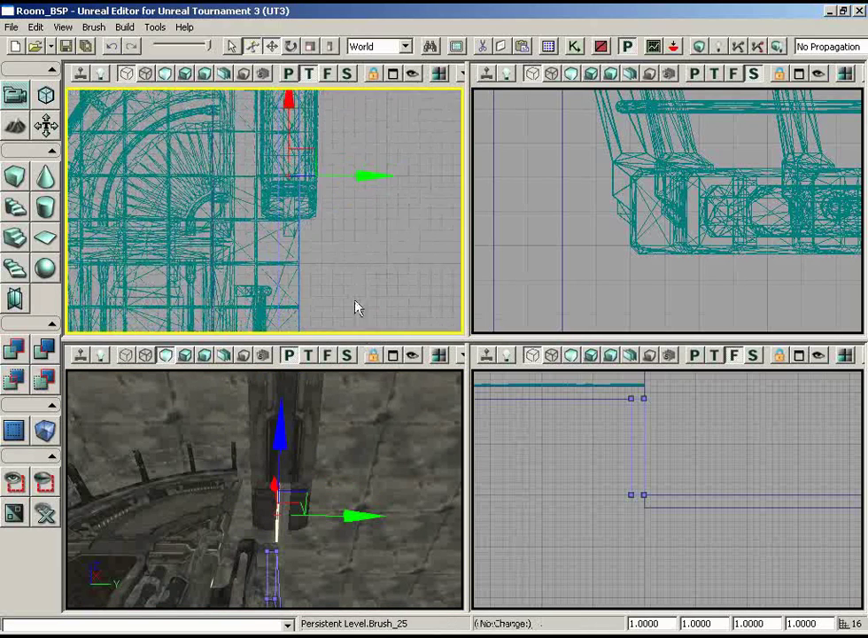
pyautogui.moveTo(372, 556); pyautogui.dragTo(364, 589, button='right')
pyautogui.moveTo(329, 293); pyautogui.dragTo(324, 257, button='right')
pyautogui.scroll(-2, 328, 288)
pyautogui.scroll(5, 328, 285)
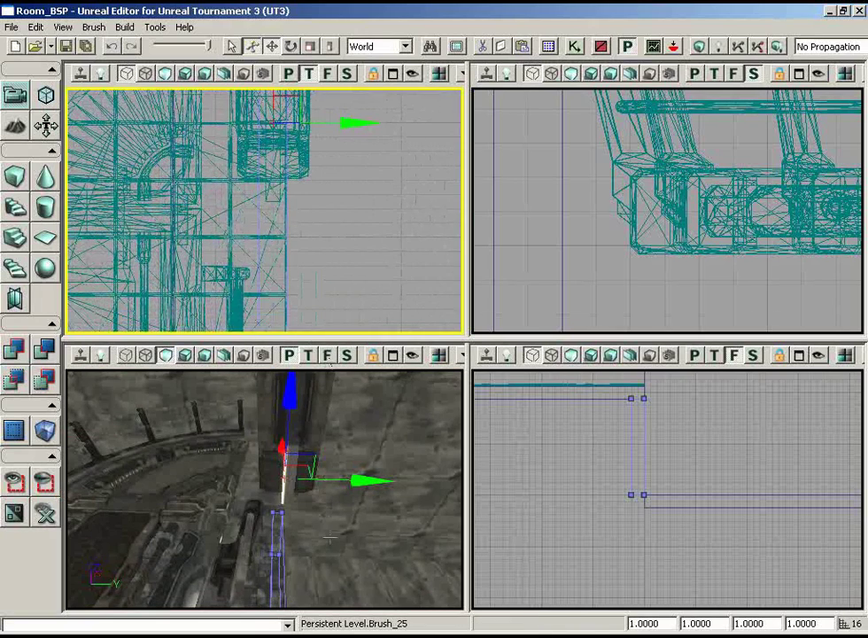
pyautogui.moveTo(329, 538)
pyautogui.mouseDown(button='right')
pyautogui.moveTo(319, 567)
pyautogui.moveTo(280, 595)
pyautogui.moveTo(292, 610)
pyautogui.moveTo(334, 611)
pyautogui.moveTo(258, 588)
pyautogui.moveTo(370, 543)
pyautogui.moveTo(320, 529)
pyautogui.moveTo(335, 529)
pyautogui.moveTo(272, 530)
pyautogui.moveTo(248, 500)
pyautogui.moveTo(296, 505)
pyautogui.mouseUp(button='right')
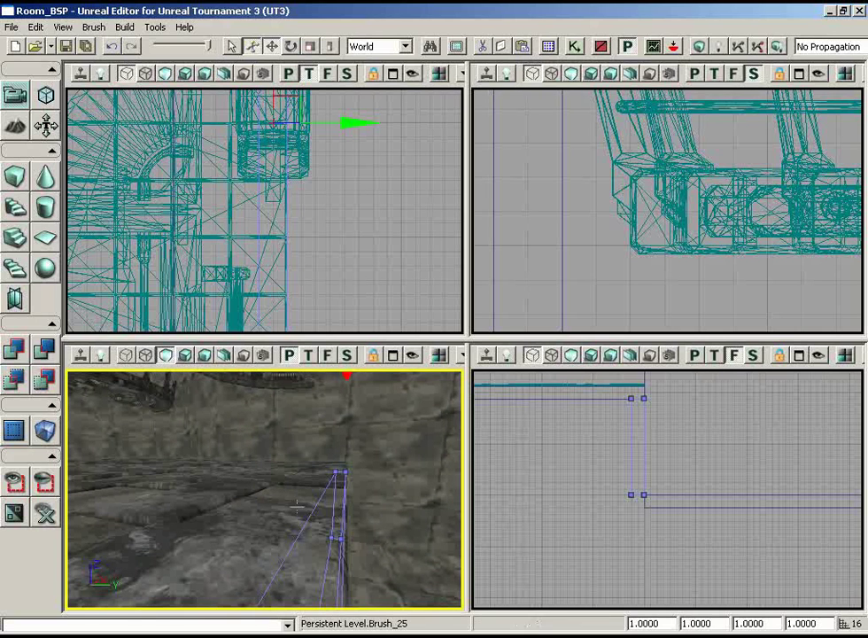
pyautogui.moveTo(337, 213); pyautogui.dragTo(335, 199, button='right')
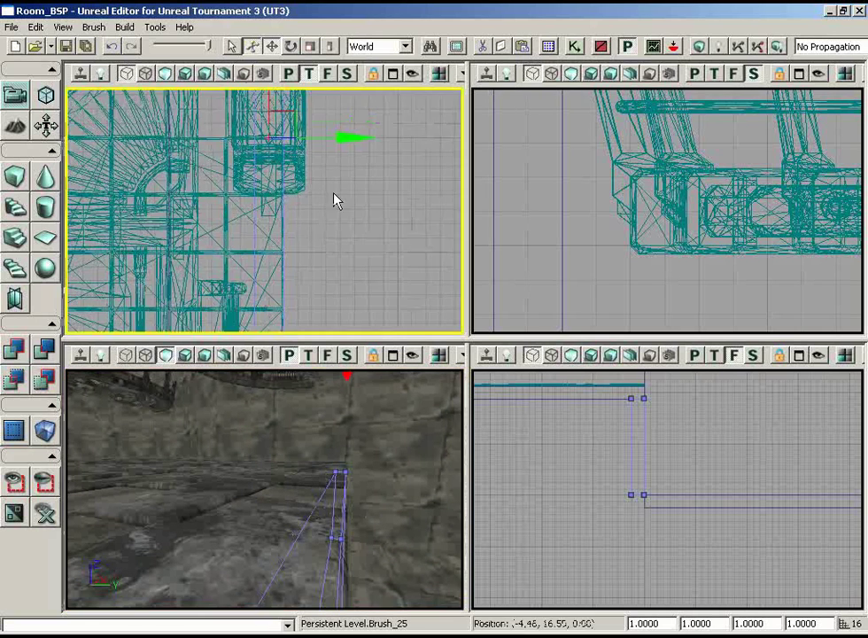
# - Select the door frame again and examine how its depth and narrow base piece fit the room's wall edge
pyautogui.scroll(5, 335, 198)
pyautogui.moveTo(342, 270); pyautogui.dragTo(316, 199, button='right')
pyautogui.click(276, 251)
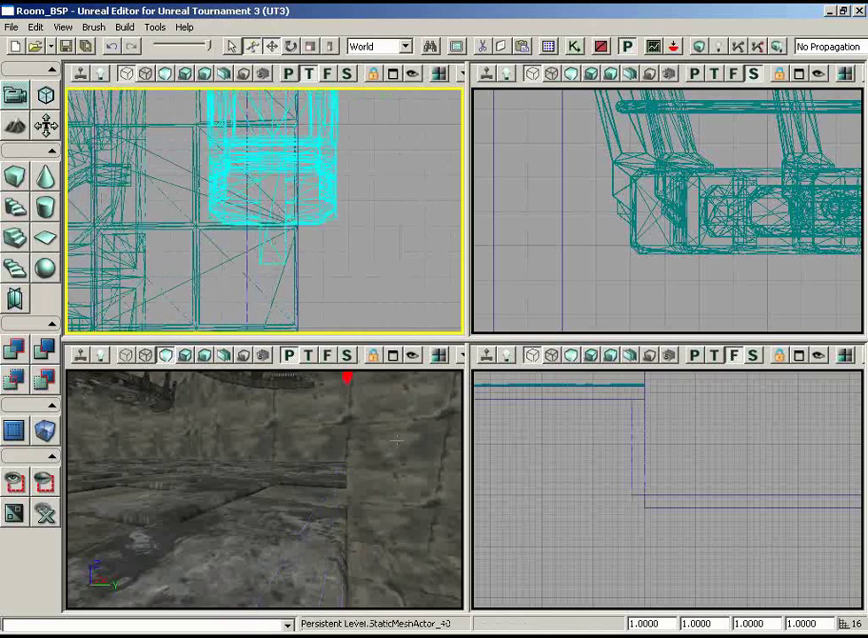
pyautogui.moveTo(306, 460)
pyautogui.mouseDown(button='right')
pyautogui.moveTo(384, 370)
pyautogui.moveTo(429, 370)
pyautogui.mouseUp(button='right')
pyautogui.moveTo(305, 521); pyautogui.dragTo(247, 499, button='right')
pyautogui.moveTo(346, 608); pyautogui.dragTo(317, 603, button='right')
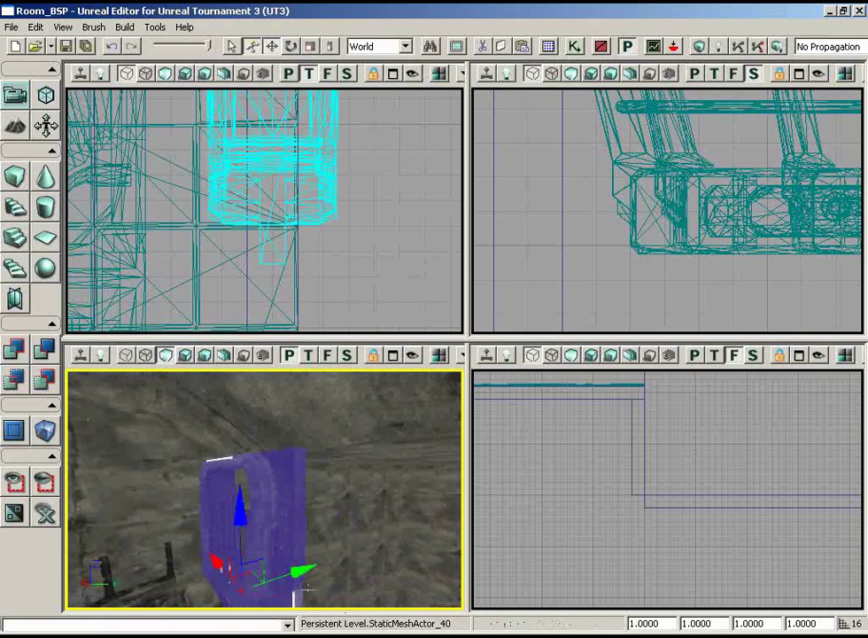
pyautogui.moveTo(354, 283); pyautogui.dragTo(333, 339, button='right')
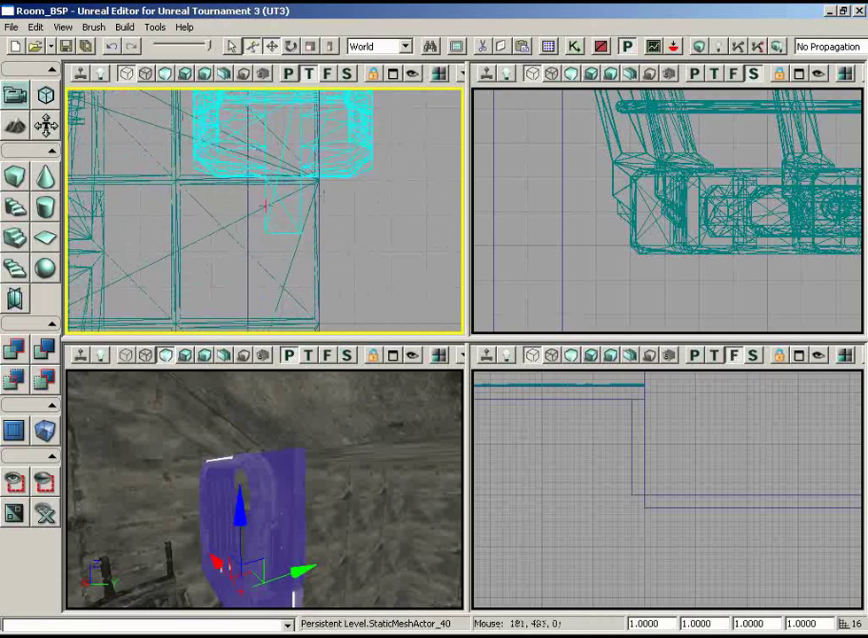
pyautogui.moveTo(323, 174); pyautogui.dragTo(324, 174, button='right')
pyautogui.moveTo(362, 258); pyautogui.dragTo(363, 258, button='right')
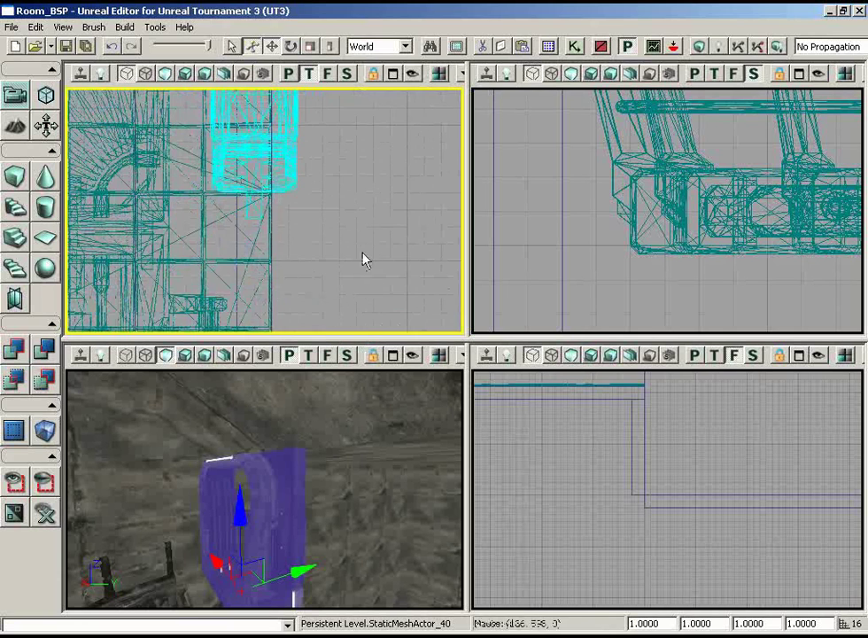
# - Set the door frame's Y draw scale to 2 and check its fit against the wall edge
pyautogui.moveTo(310, 556); pyautogui.dragTo(310, 555, button='right')
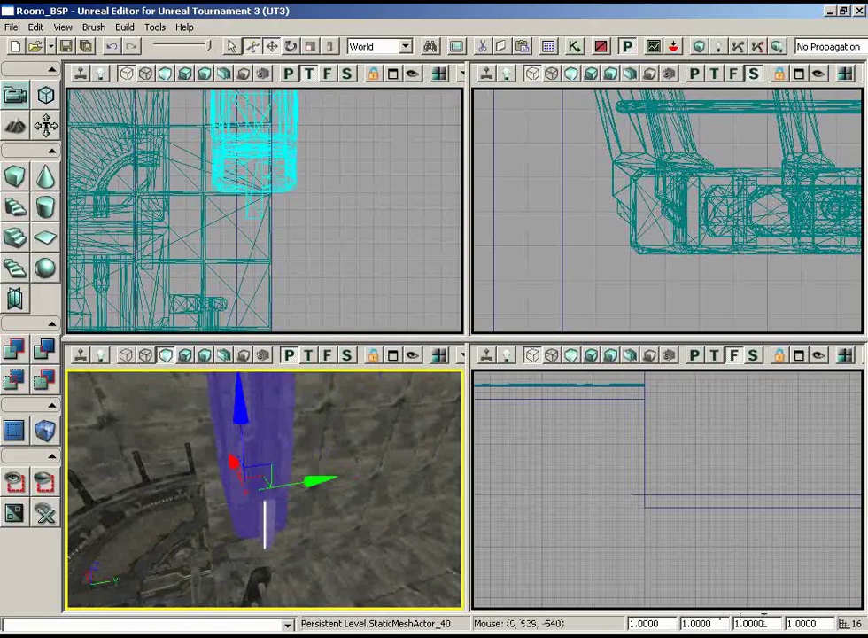
pyautogui.moveTo(390, 563); pyautogui.dragTo(426, 563, button='right')
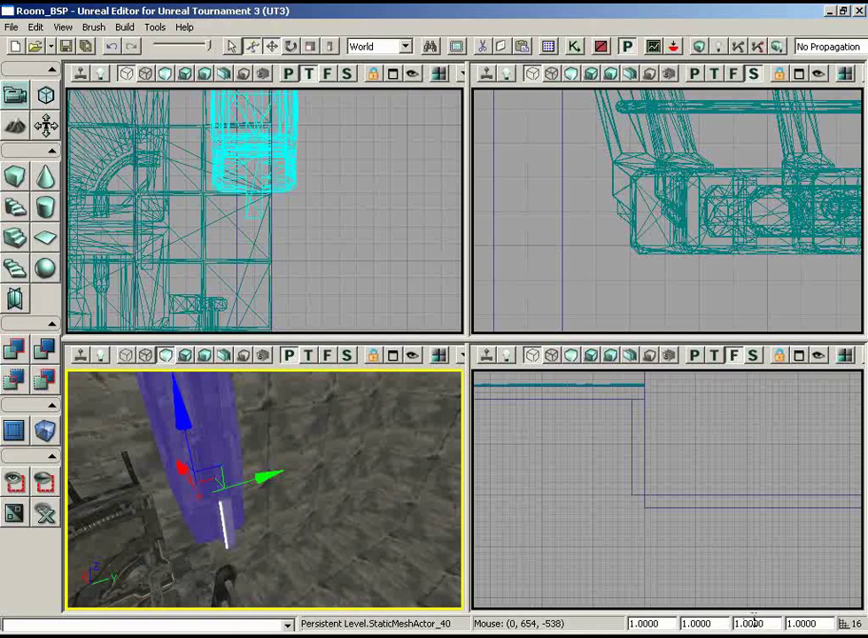
pyautogui.write('2')
pyautogui.press('Return')
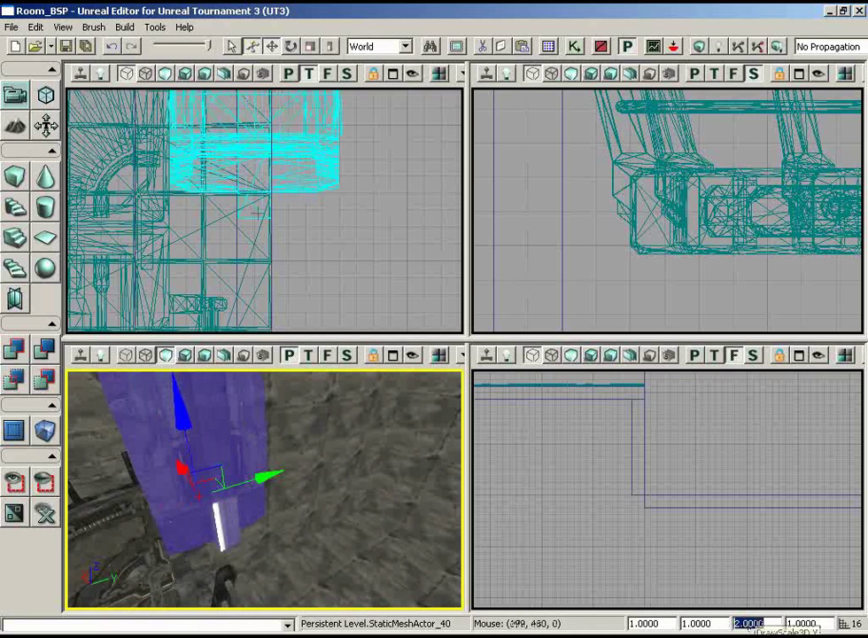
pyautogui.scroll(5, 358, 306)
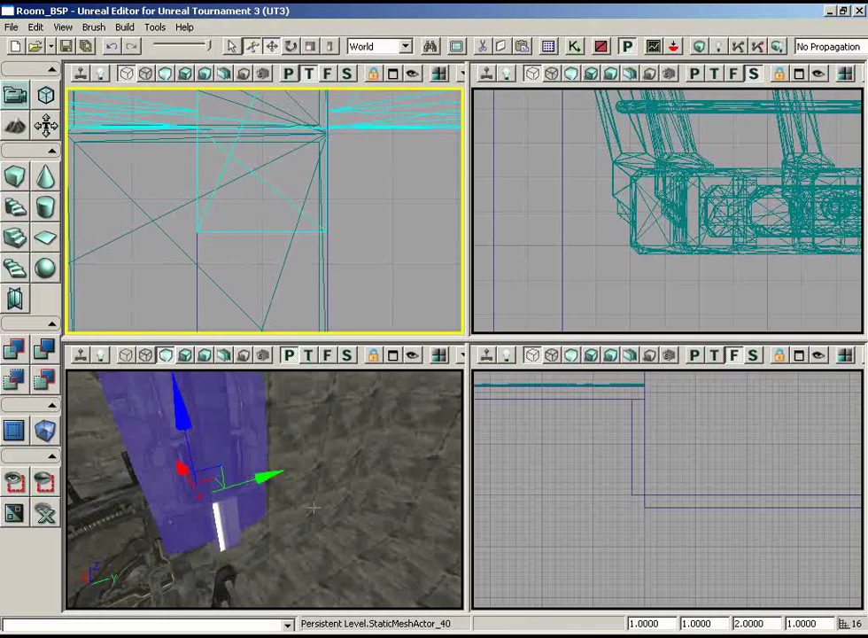
pyautogui.moveTo(313, 507); pyautogui.dragTo(296, 443, button='right')
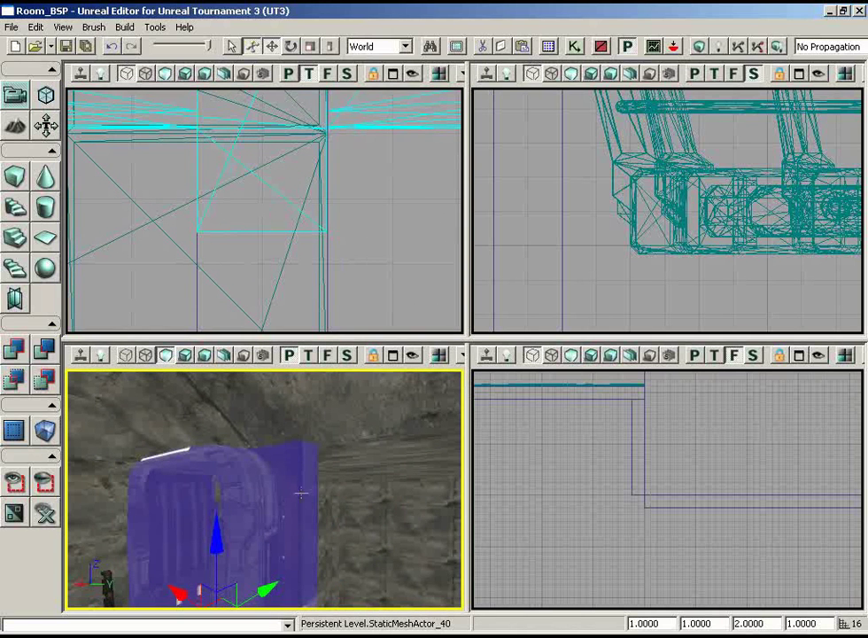
# - Lower the door frame by 16 units along Z at the end of the curved walkway
pyautogui.scroll(-10, 352, 257)
pyautogui.moveTo(349, 192); pyautogui.dragTo(254, 93, button='right')
pyautogui.scroll(2, 248, 116)
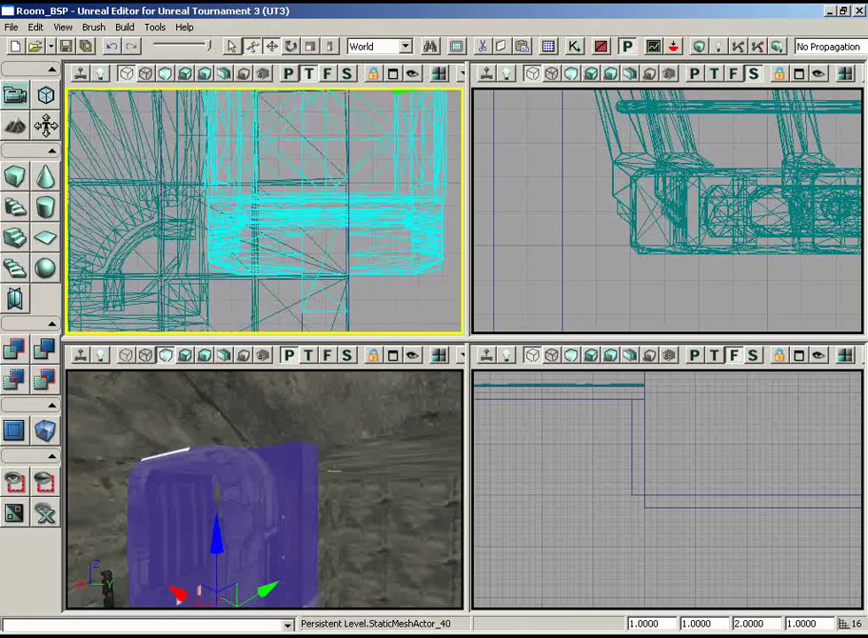
pyautogui.moveTo(197, 496); pyautogui.dragTo(330, 480, button='right')
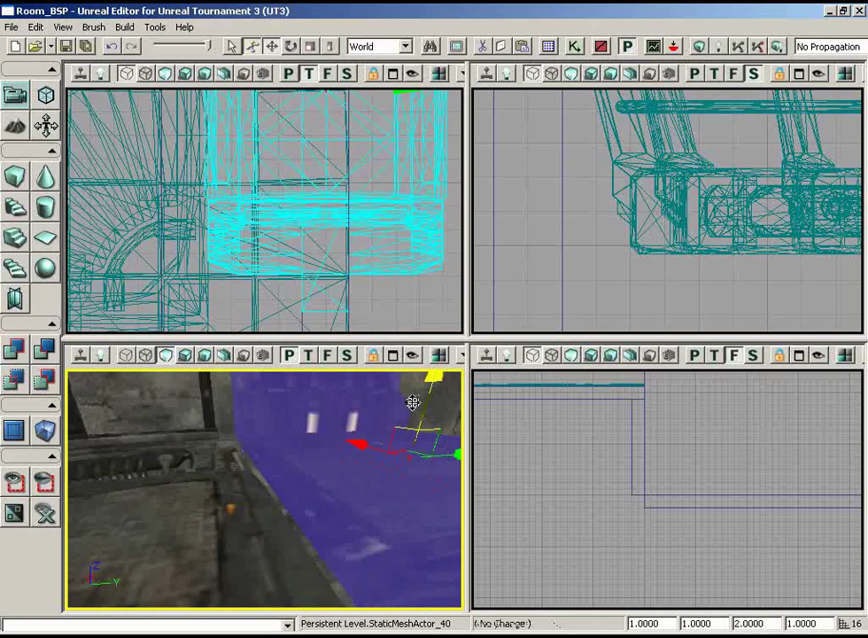
pyautogui.moveTo(347, 324); pyautogui.dragTo(338, 297, button='right')
pyautogui.moveTo(422, 373); pyautogui.dragTo(427, 387)
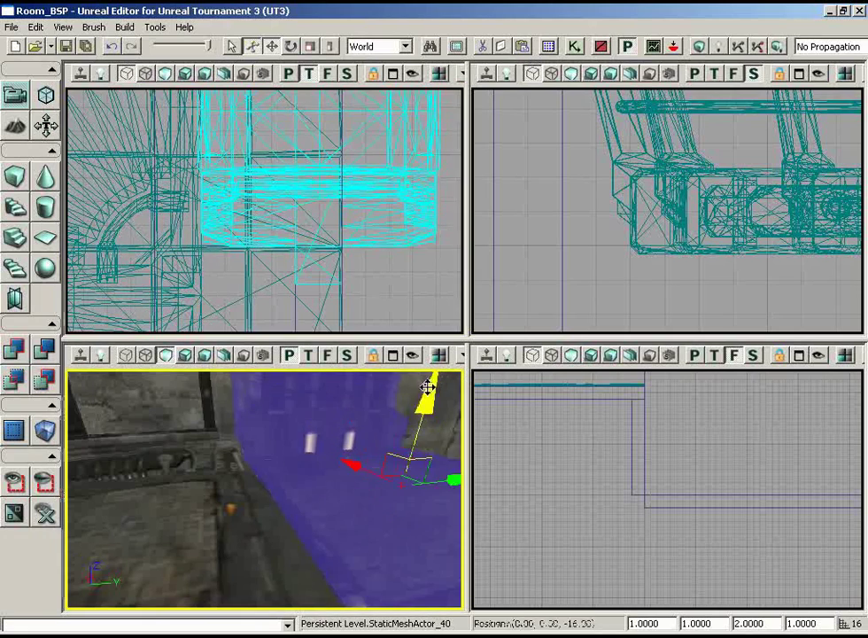
# - Slide the door frame along X past the end of the curved walkway and back beside it
pyautogui.moveTo(354, 464); pyautogui.dragTo(255, 471)
pyautogui.moveTo(368, 133); pyautogui.dragTo(364, 75, button='right')
pyautogui.moveTo(363, 286); pyautogui.dragTo(355, 340, button='right')
pyautogui.scroll(-3, 351, 319)
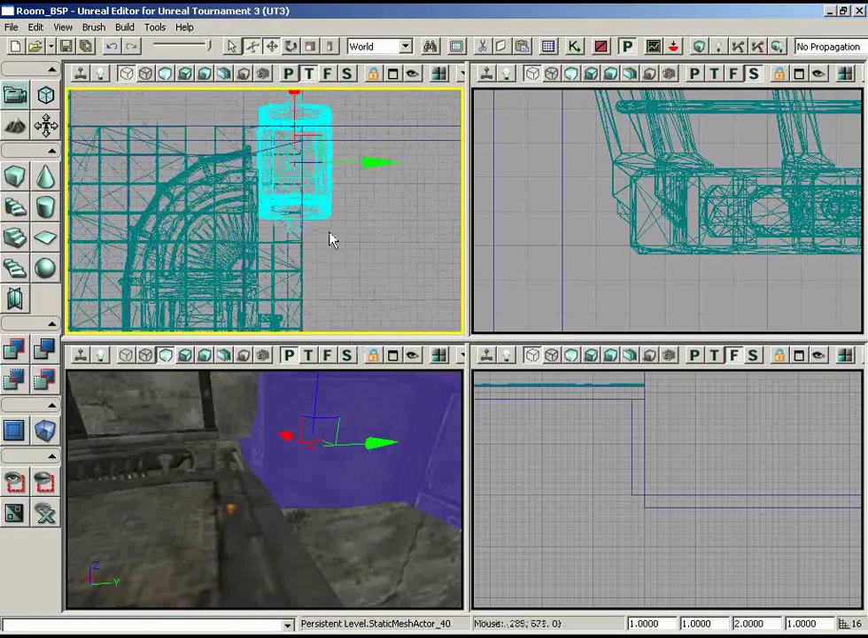
pyautogui.keyDown('ctrl'); pyautogui.moveTo(330, 232); pyautogui.dragTo(330, 284); pyautogui.keyUp('ctrl')
pyautogui.moveTo(365, 211); pyautogui.dragTo(357, 177, button='right')
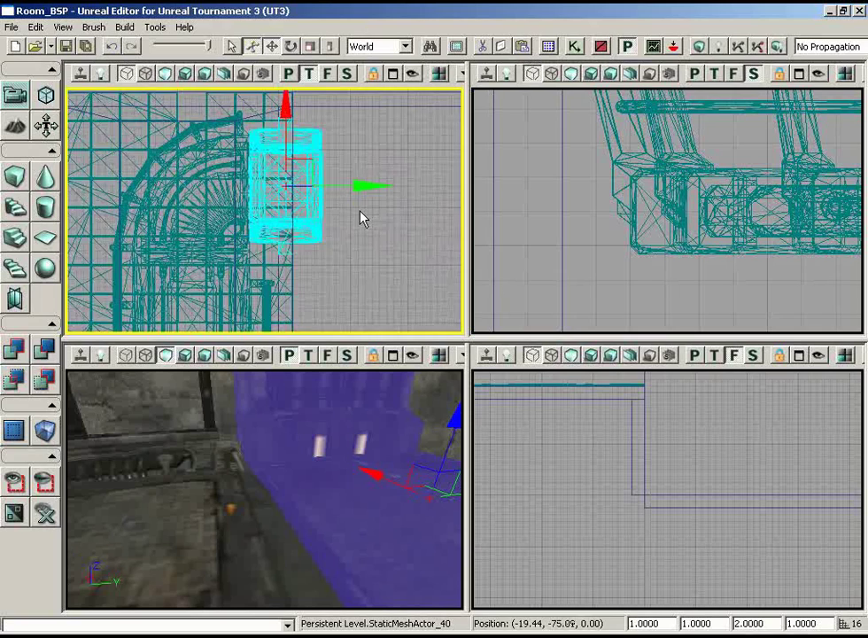
# - Nudge the door frame slightly along X to line it up with the end of the curved walkway
pyautogui.scroll(3, 361, 217)
pyautogui.scroll(5, 309, 194)
pyautogui.moveTo(333, 293); pyautogui.dragTo(297, 228, button='right')
pyautogui.scroll(-3, 285, 238)
pyautogui.moveTo(312, 471); pyautogui.dragTo(197, 450)
pyautogui.click(188, 224)
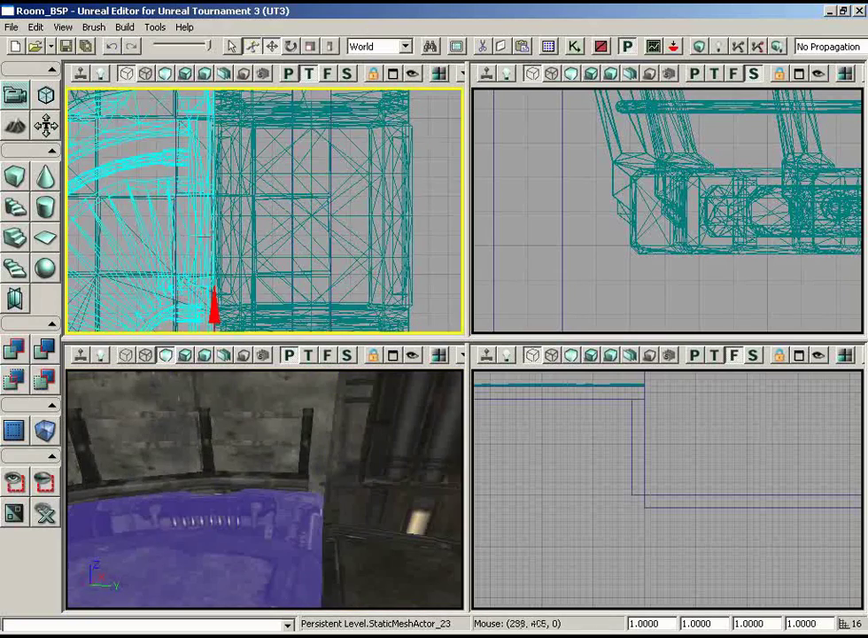
pyautogui.click(304, 237)
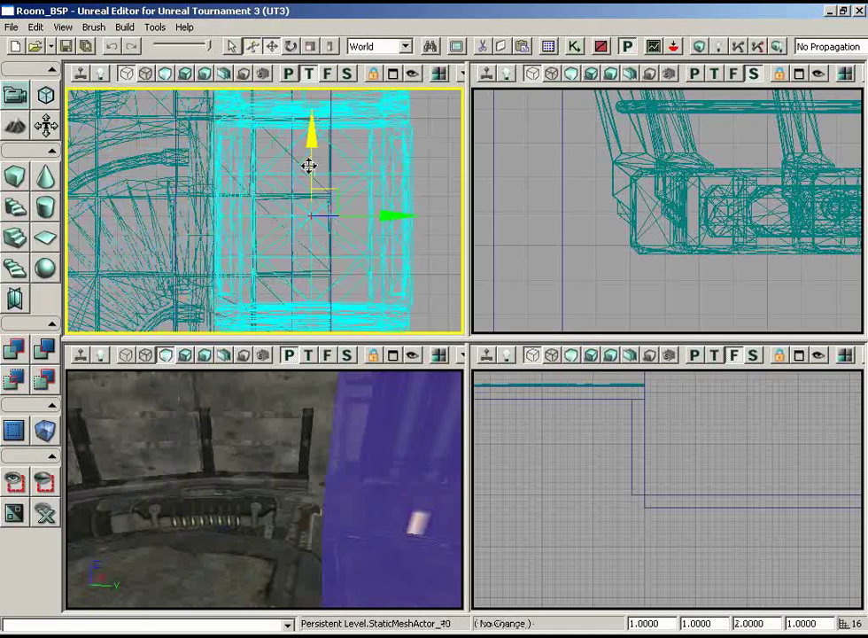
pyautogui.moveTo(308, 166); pyautogui.dragTo(309, 178)
pyautogui.moveTo(271, 482)
pyautogui.mouseDown()
pyautogui.moveTo(227, 481)
pyautogui.moveTo(255, 483)
pyautogui.mouseUp()
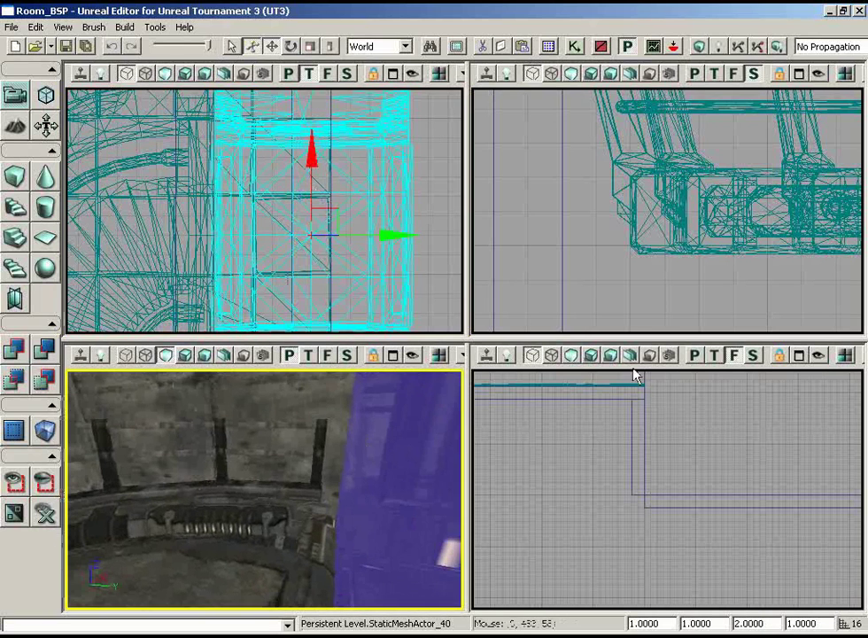
# - Measure the vertical distance from the door frame's base to the ceiling line in the front view
pyautogui.moveTo(619, 312); pyautogui.dragTo(791, 244, button='right')
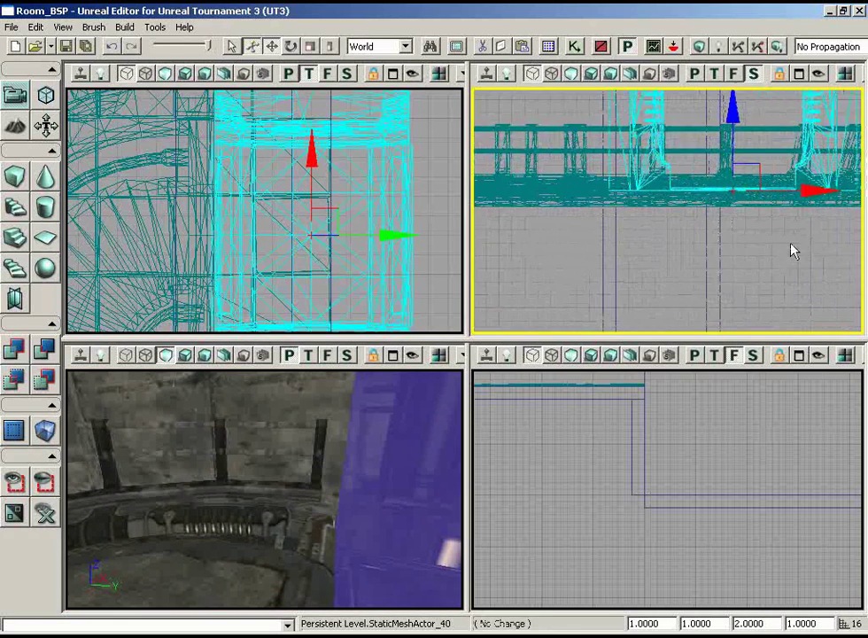
pyautogui.moveTo(650, 572); pyautogui.dragTo(567, 620, button='right')
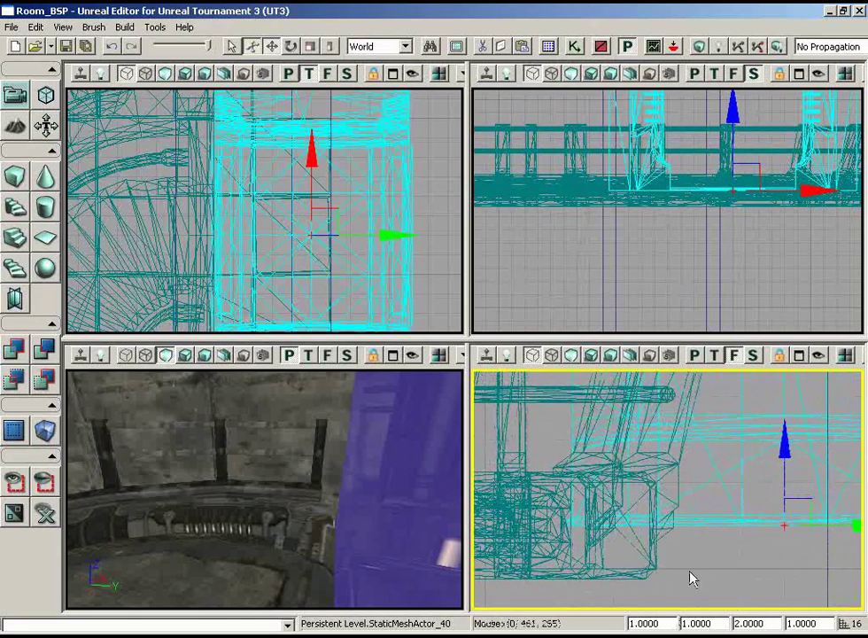
pyautogui.moveTo(312, 572); pyautogui.dragTo(258, 444)
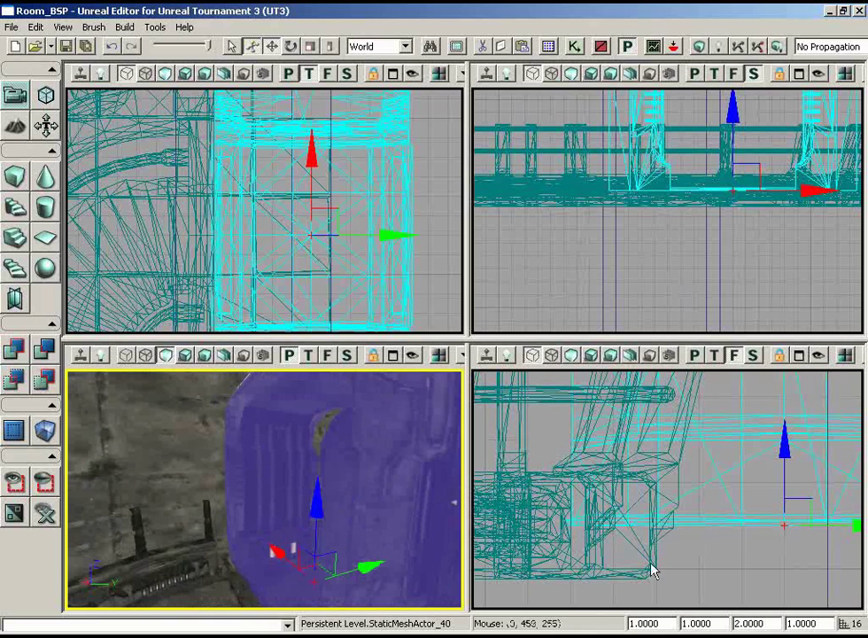
pyautogui.moveTo(651, 564); pyautogui.dragTo(634, 443)
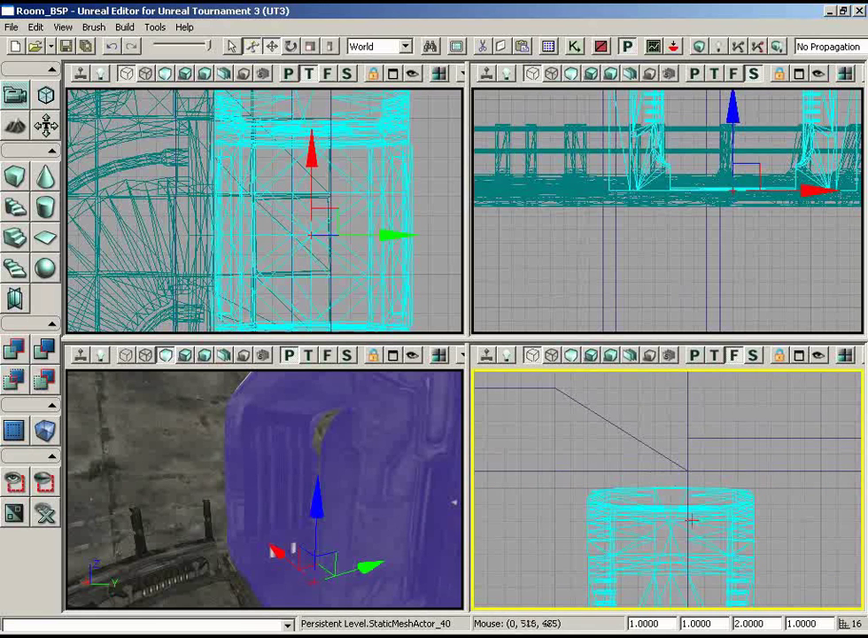
pyautogui.moveTo(406, 494); pyautogui.dragTo(454, 467)
pyautogui.moveTo(700, 460); pyautogui.dragTo(772, 611)
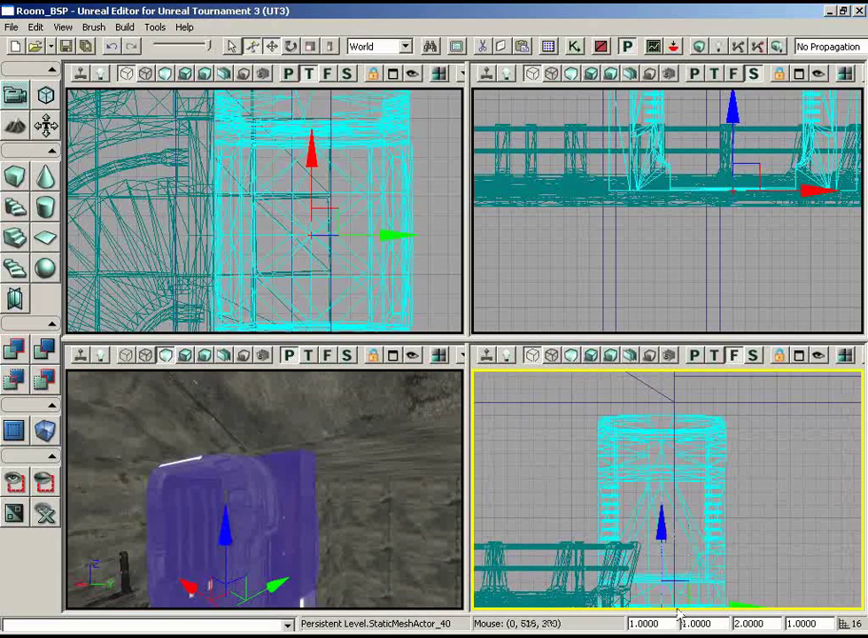
pyautogui.moveTo(762, 568); pyautogui.dragTo(764, 583, button='right')
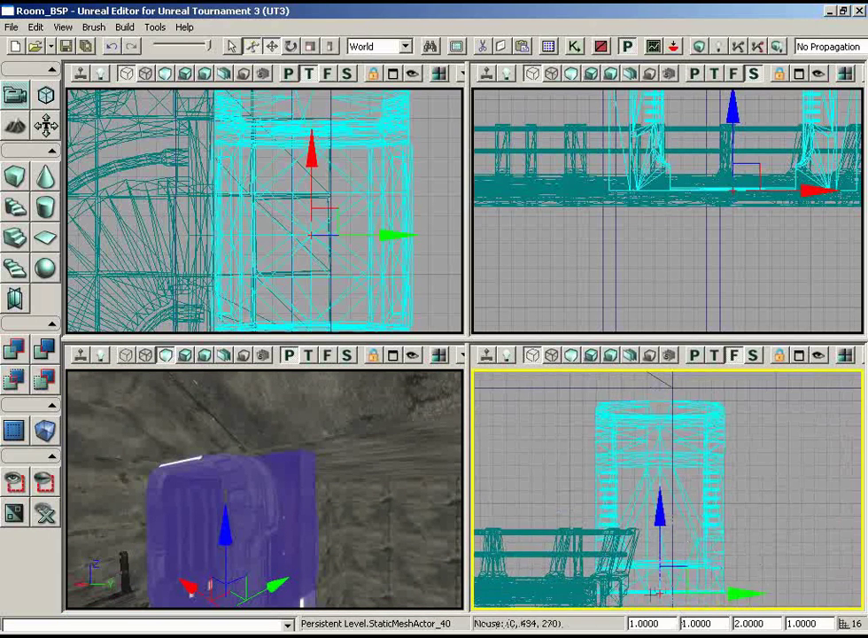
pyautogui.moveTo(654, 593); pyautogui.dragTo(626, 370, button='middle')
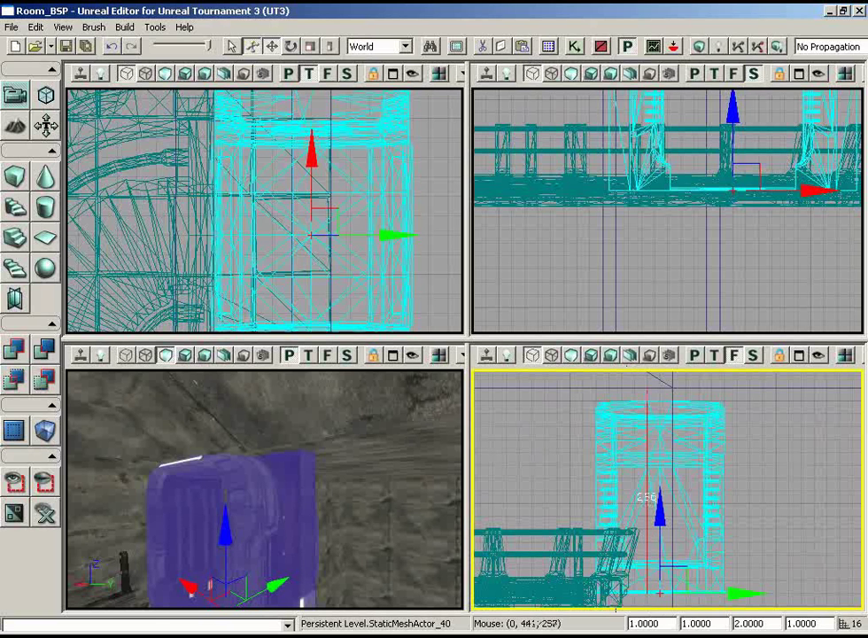
# - Switch to Calculator and divide 256 by the door frame's height to work out the vertical scale factor
pyautogui.hotkey('alt', 'Tab')
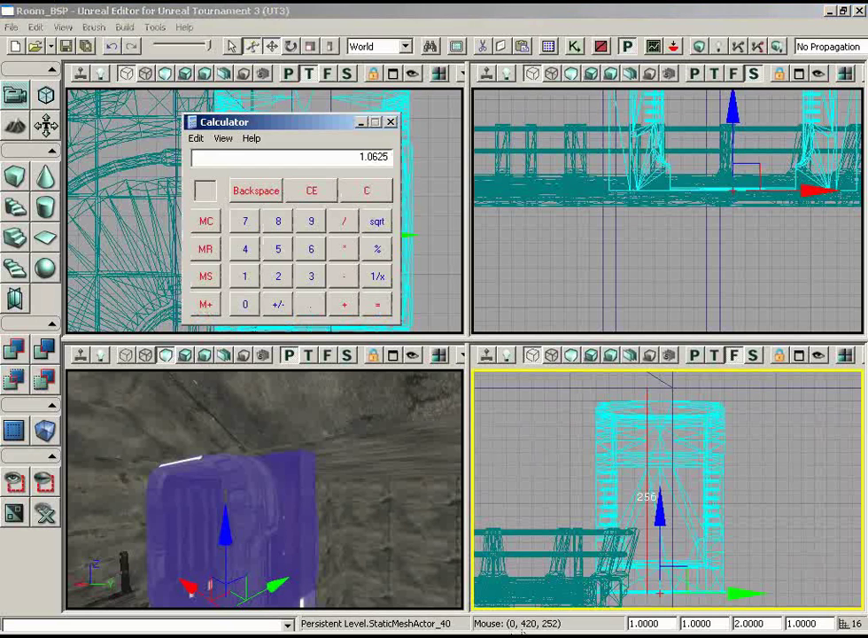
pyautogui.click(368, 193)
pyautogui.write('256.')
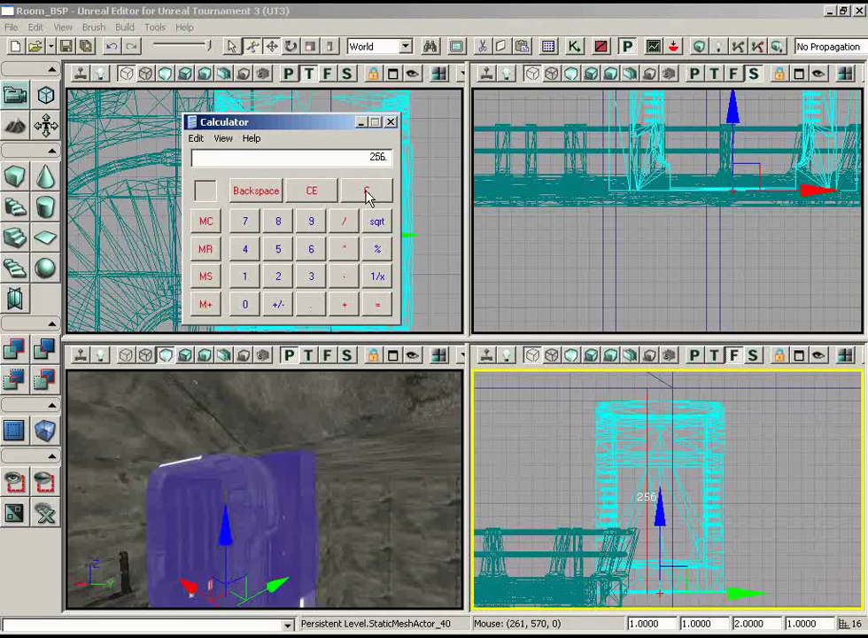
pyautogui.press('Return')
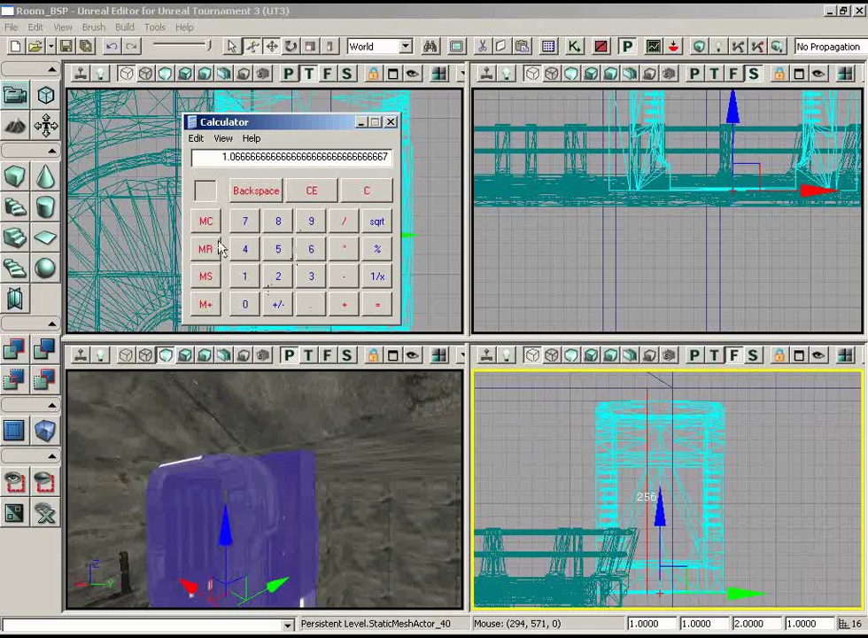
# - Return to Unreal Editor and set the door frame's Z draw scale to 1.0667
pyautogui.click(494, 10)
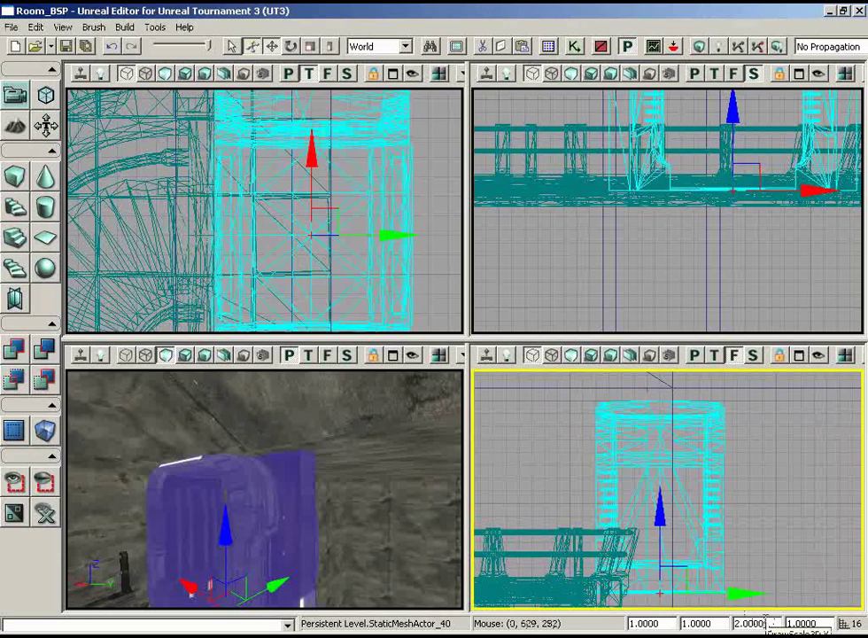
pyautogui.click(749, 623)
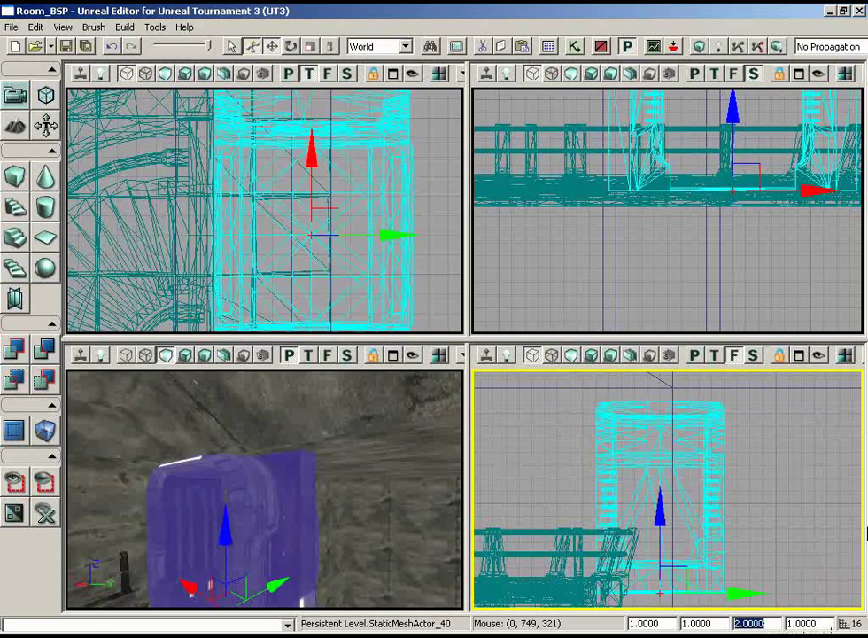
pyautogui.press('Tab')
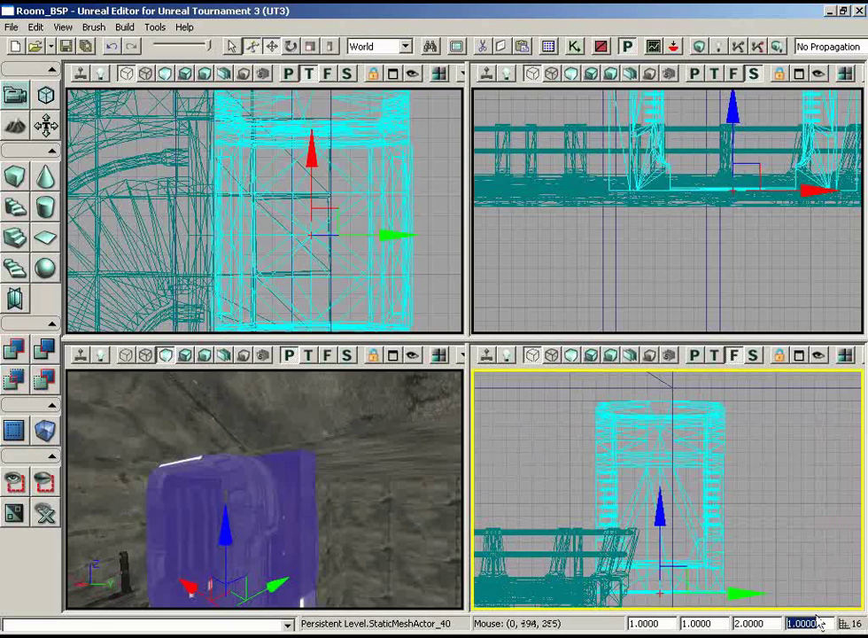
pyautogui.write('1.0666666666666666666666666666667')
pyautogui.press('Return')
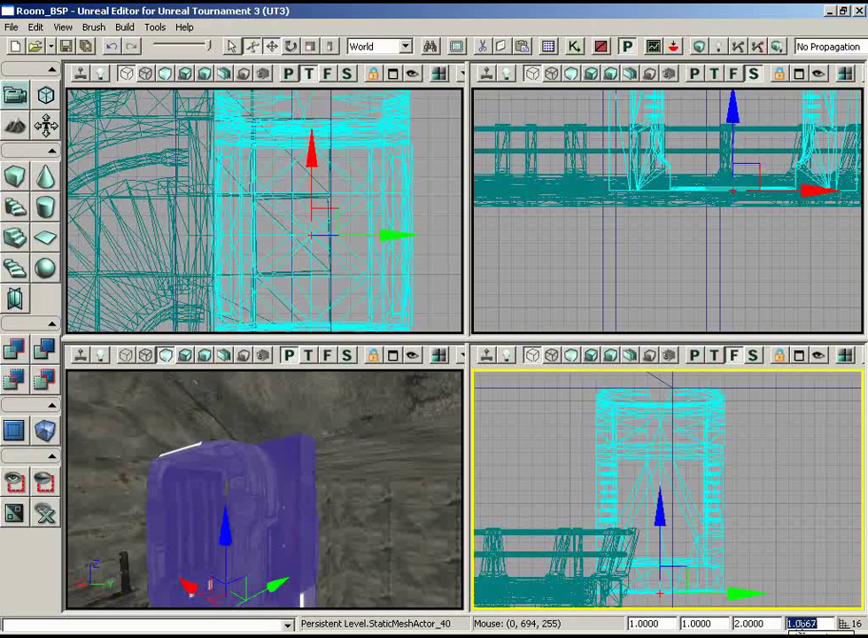
# - Examine how the top of the rescaled door frame meets the ceiling line and how the frame sits at the walkway's end
pyautogui.moveTo(746, 469); pyautogui.dragTo(765, 468)
pyautogui.moveTo(382, 500); pyautogui.dragTo(383, 465, button='right')
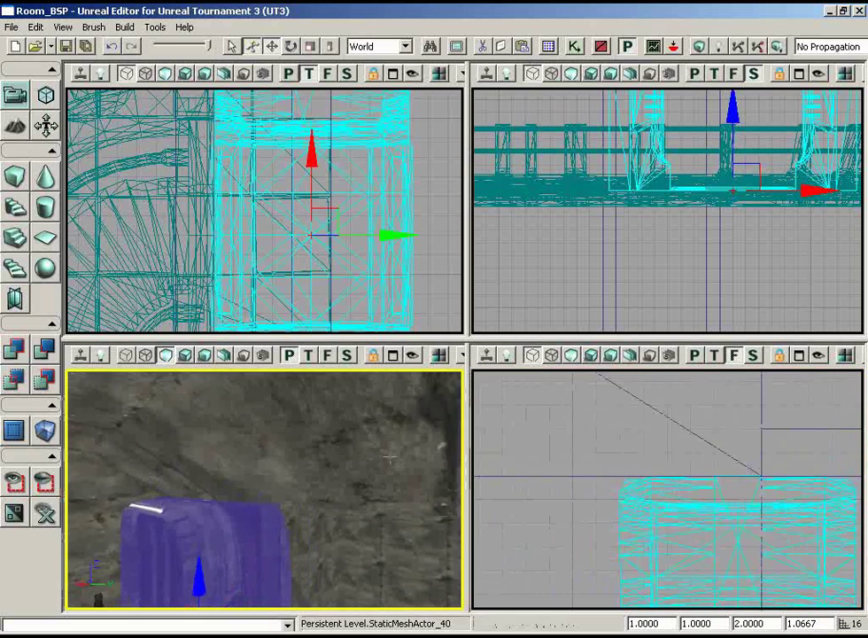
pyautogui.moveTo(383, 465); pyautogui.dragTo(351, 418)
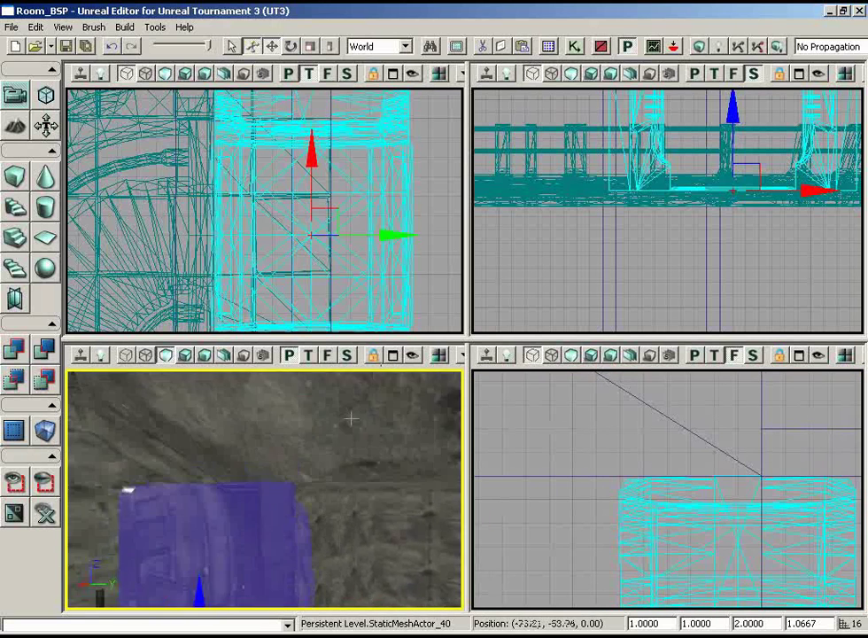
pyautogui.moveTo(350, 418); pyautogui.dragTo(297, 518, button='right')
pyautogui.moveTo(296, 518); pyautogui.dragTo(238, 548)
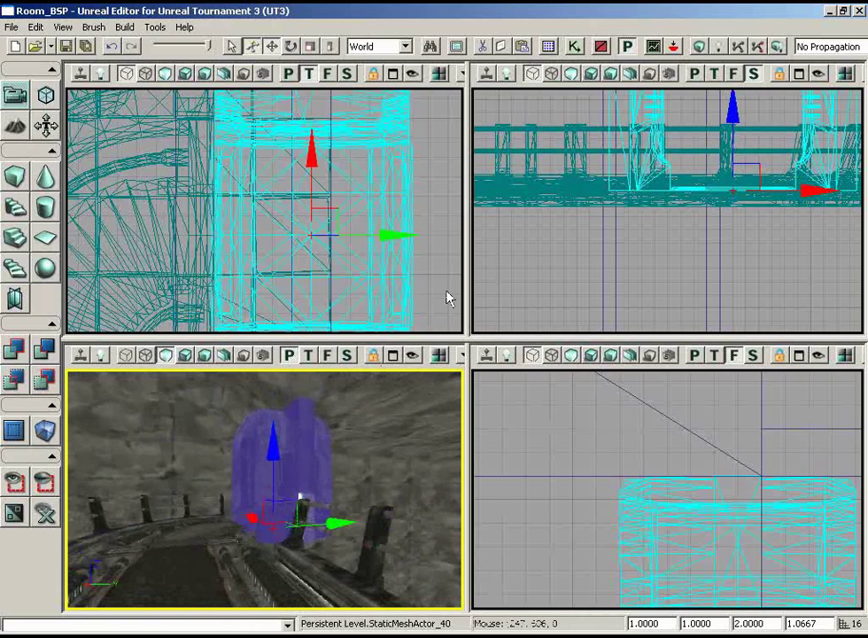
pyautogui.moveTo(300, 499); pyautogui.dragTo(365, 413)
pyautogui.moveTo(365, 413); pyautogui.dragTo(288, 585, button='right')
pyautogui.moveTo(288, 585); pyautogui.dragTo(332, 498)
# - Select the straight railing beside the walkway and the door frame in turn, and examine the gap between them
pyautogui.click(316, 485)
pyautogui.moveTo(430, 278); pyautogui.dragTo(385, 335, button='right')
pyautogui.moveTo(361, 253)
pyautogui.mouseDown(button='right')
pyautogui.moveTo(365, 332)
pyautogui.moveTo(354, 181)
pyautogui.moveTo(351, 242)
pyautogui.mouseUp(button='right')
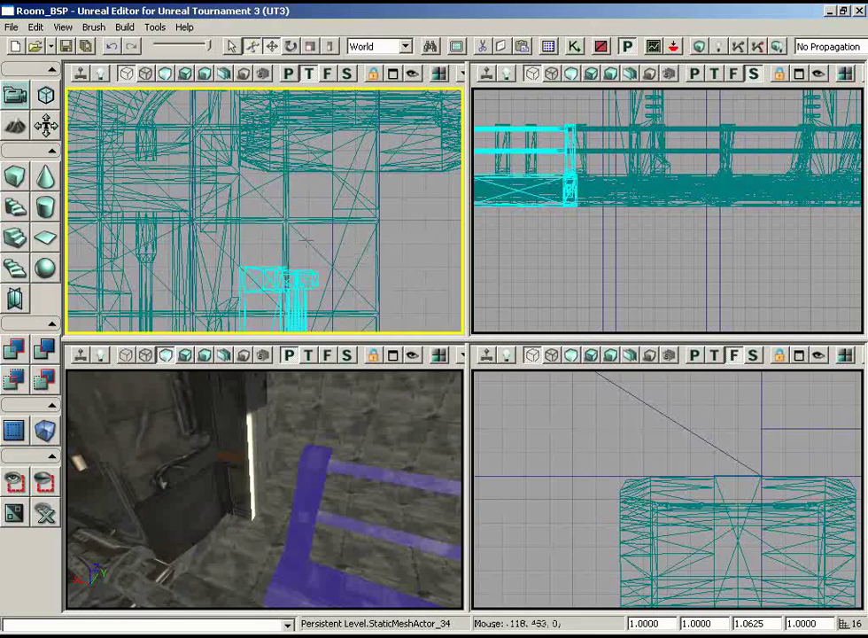
pyautogui.moveTo(353, 403); pyautogui.dragTo(338, 419)
pyautogui.moveTo(338, 419); pyautogui.dragTo(402, 370, button='right')
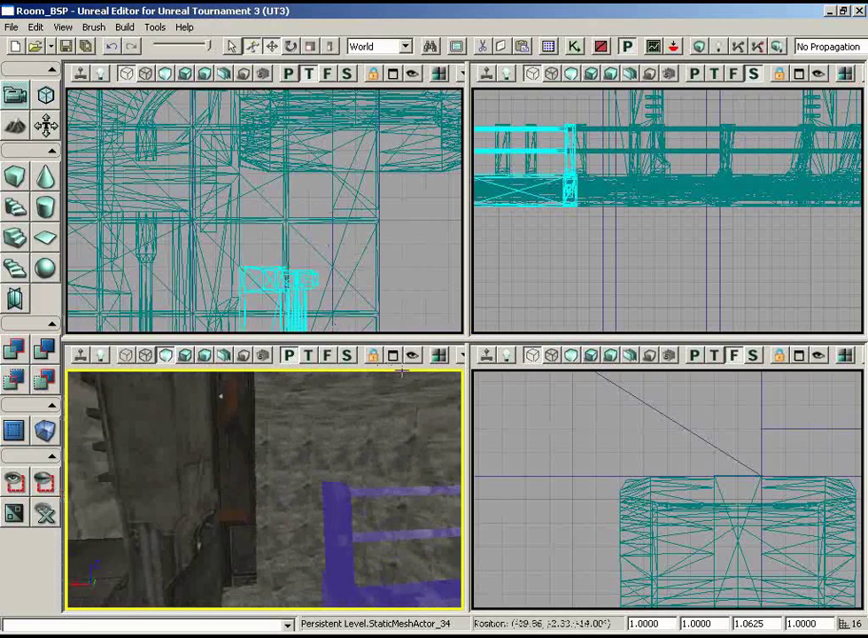
pyautogui.moveTo(401, 370); pyautogui.dragTo(355, 399)
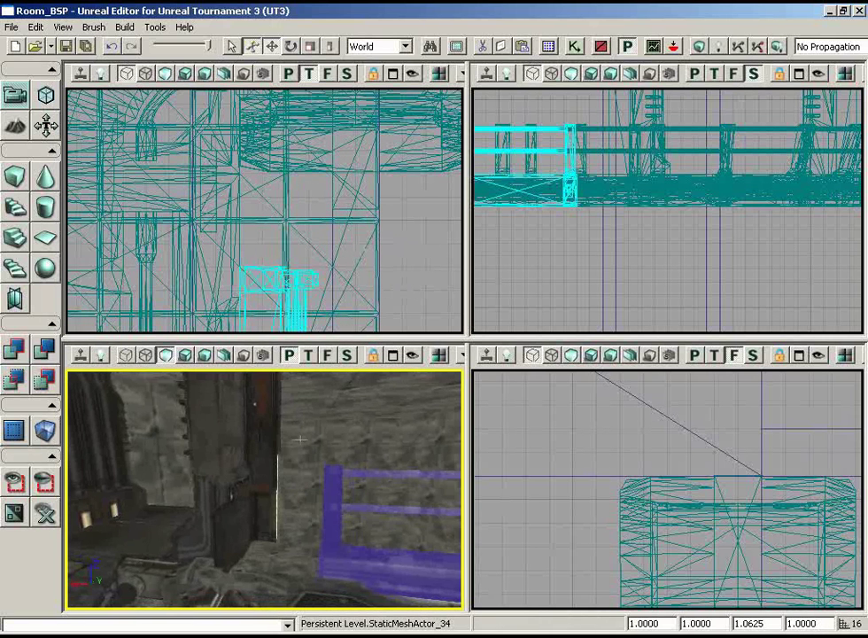
pyautogui.moveTo(300, 440)
pyautogui.mouseDown()
pyautogui.moveTo(333, 445)
pyautogui.moveTo(295, 438)
pyautogui.mouseUp()
pyautogui.moveTo(371, 280); pyautogui.dragTo(368, 262)
pyautogui.click(355, 184)
pyautogui.click(358, 158)
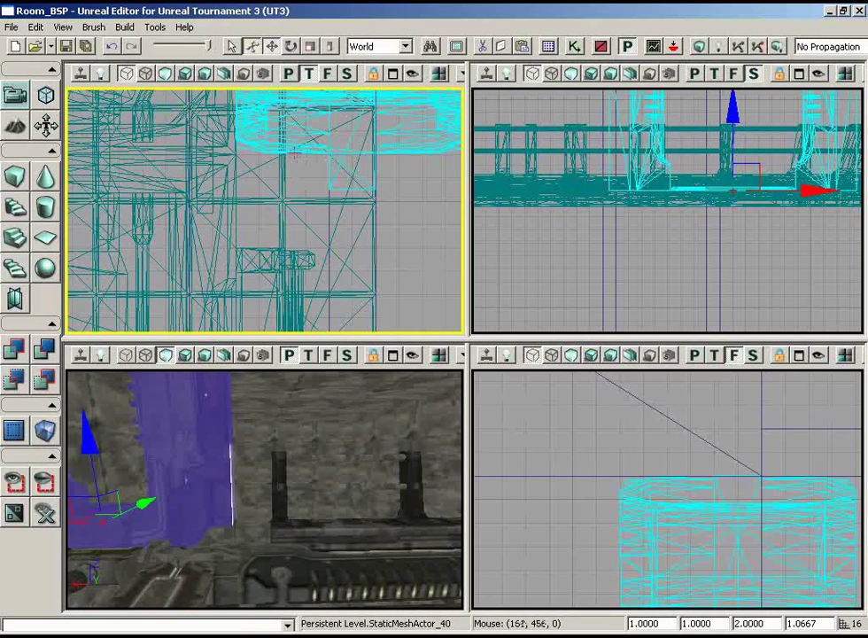
# - Select the straight railing together with the door frame and show only these two meshes, hiding everything else
pyautogui.moveTo(388, 224); pyautogui.dragTo(364, 195)
pyautogui.click(292, 215)
pyautogui.scroll(1, 373, 257)
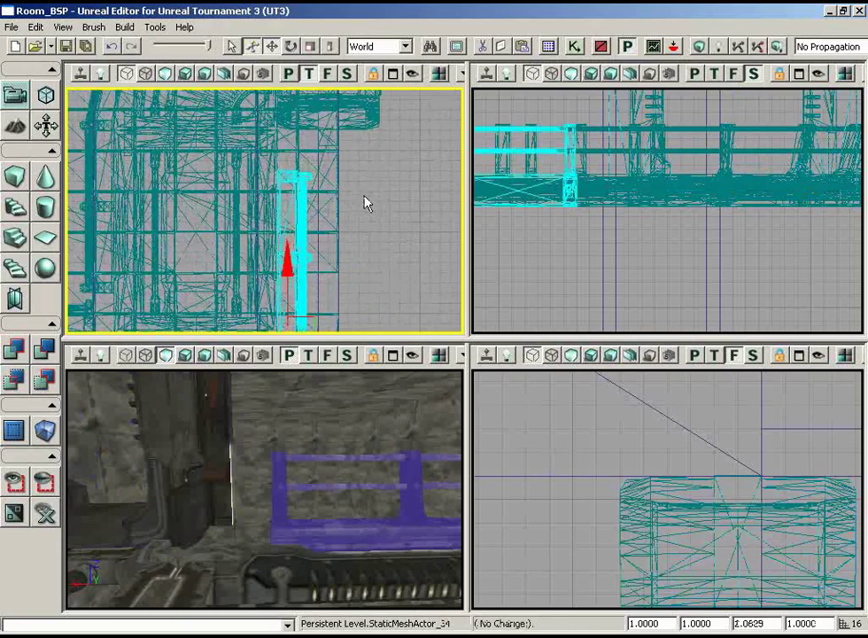
pyautogui.keyDown('ctrl'); pyautogui.click(366, 115); pyautogui.keyUp('ctrl')
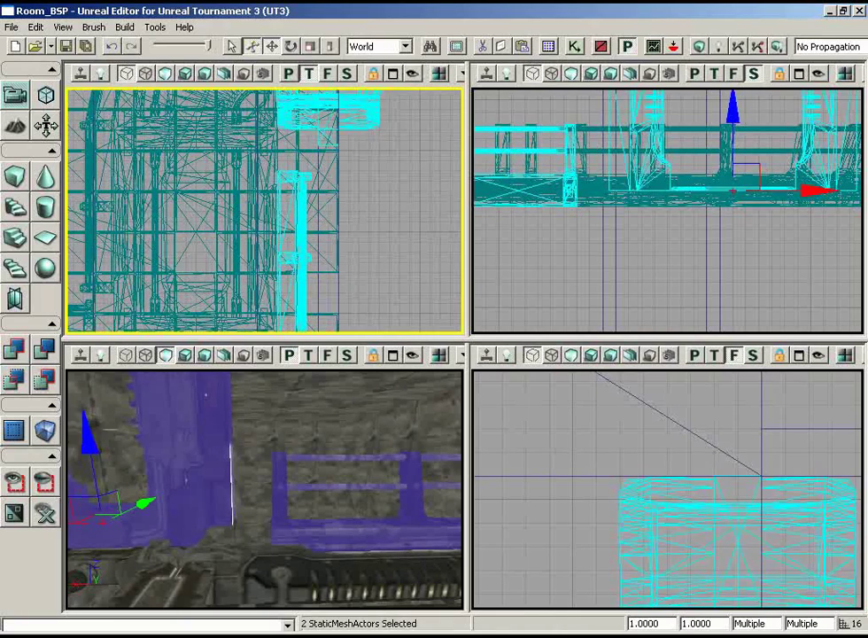
pyautogui.click(15, 486)
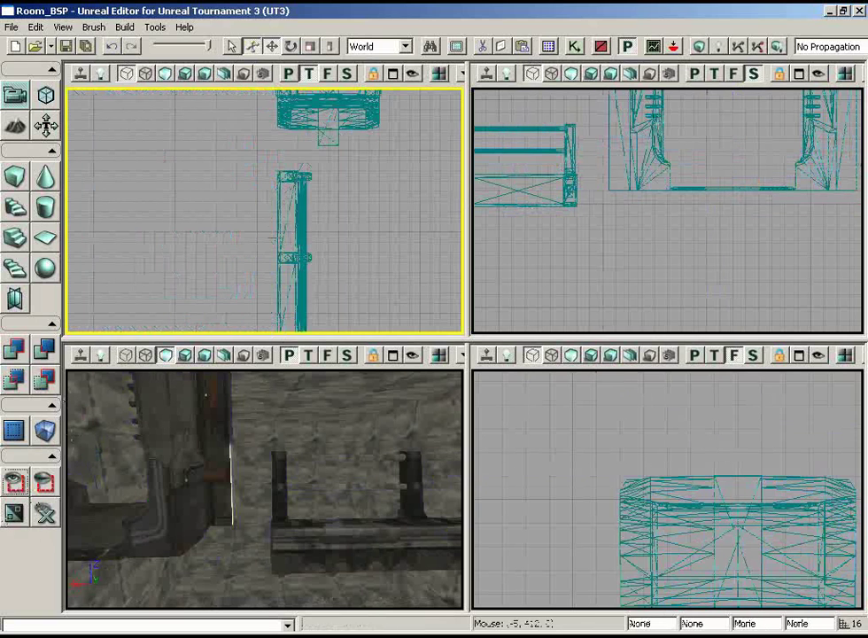
pyautogui.scroll(-1, 357, 186)
pyautogui.moveTo(357, 186); pyautogui.dragTo(378, 177)
pyautogui.scroll(1, 378, 177)
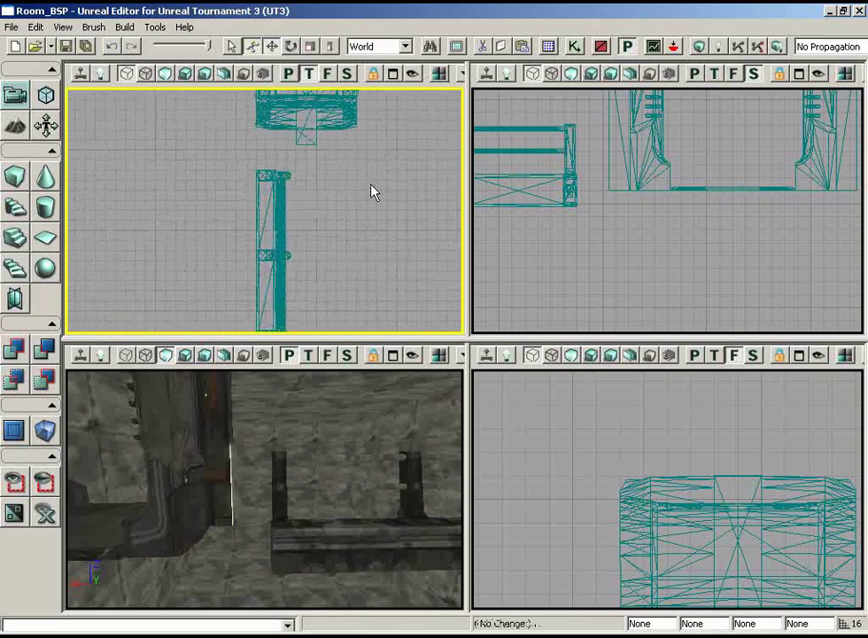
pyautogui.moveTo(328, 255); pyautogui.dragTo(317, 266)
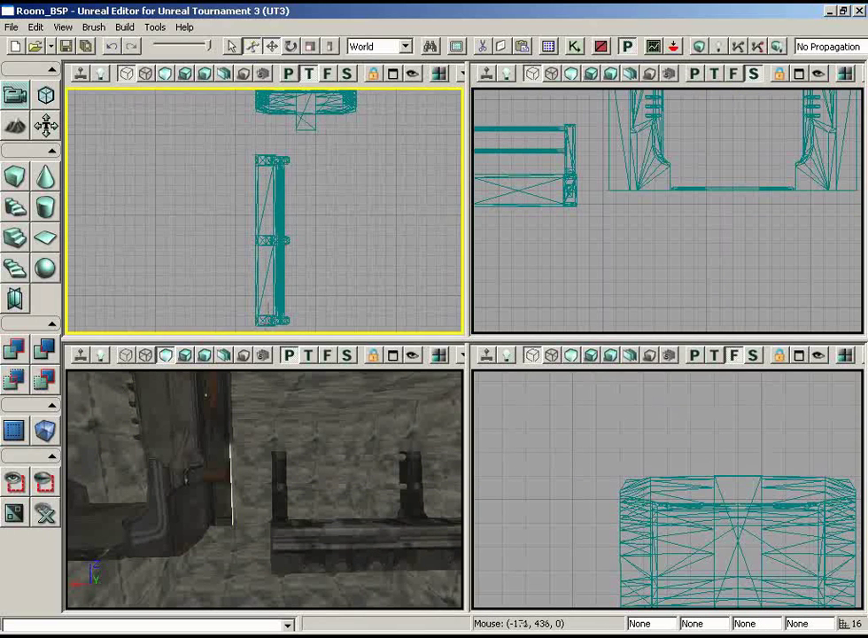
pyautogui.scroll(1, 265, 315)
pyautogui.scroll(-2, 265, 317)
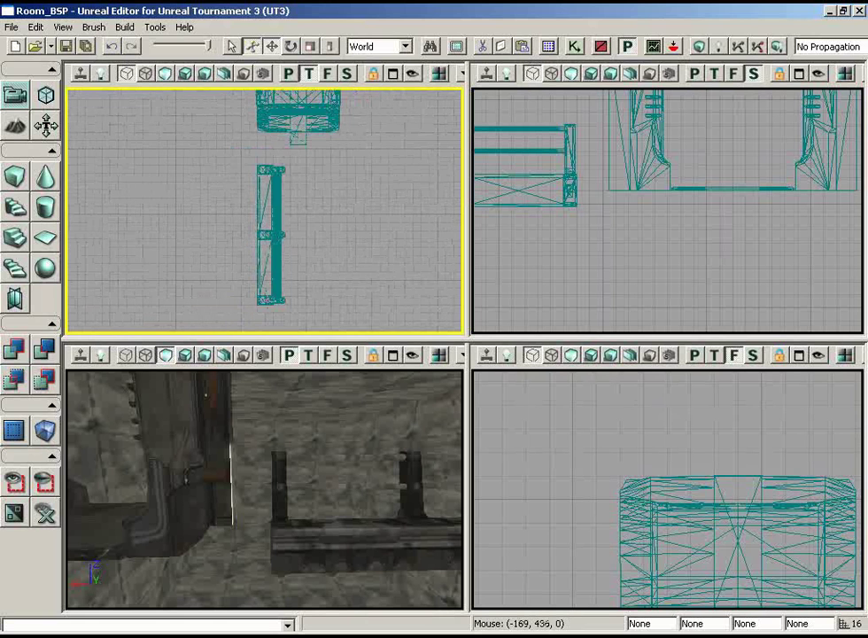
# - Measure the length from the straight railing's far end to the door frame and compute the needed scale factor in Calculator
pyautogui.moveTo(268, 303); pyautogui.dragTo(239, 86, button='middle')
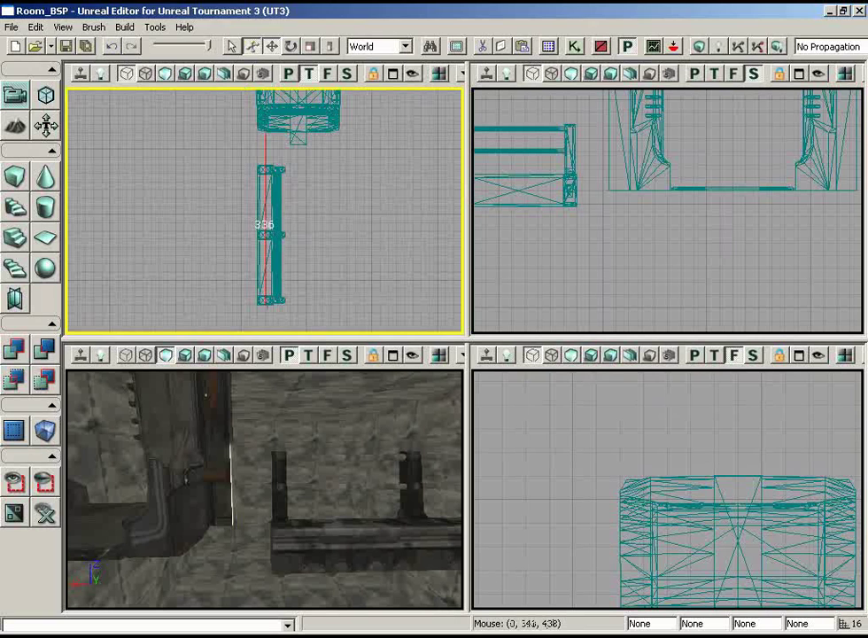
pyautogui.hotkey('alt', 'Tab')
pyautogui.write('3')
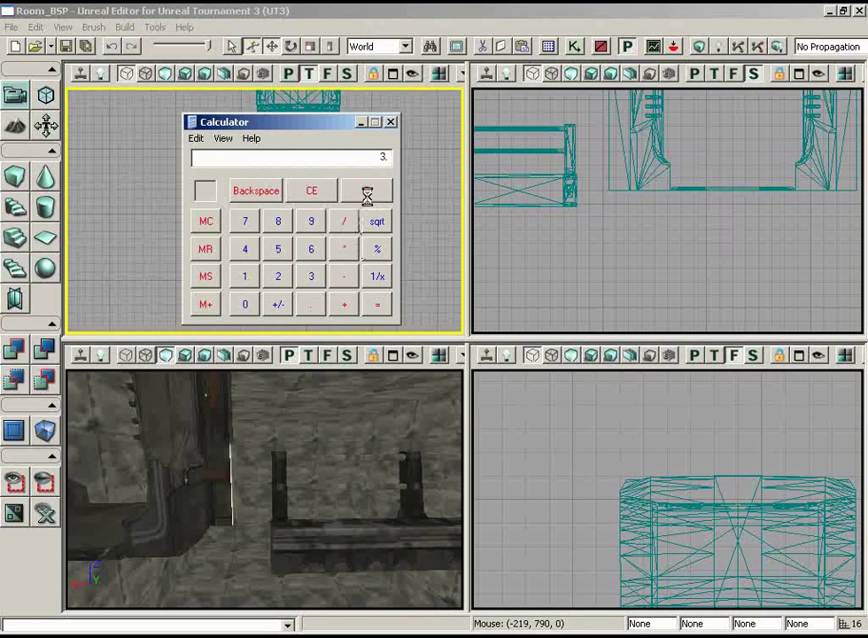
pyautogui.write('38')
pyautogui.write('6')
pyautogui.press('Return')
pyautogui.click(367, 203)
pyautogui.click(391, 121)
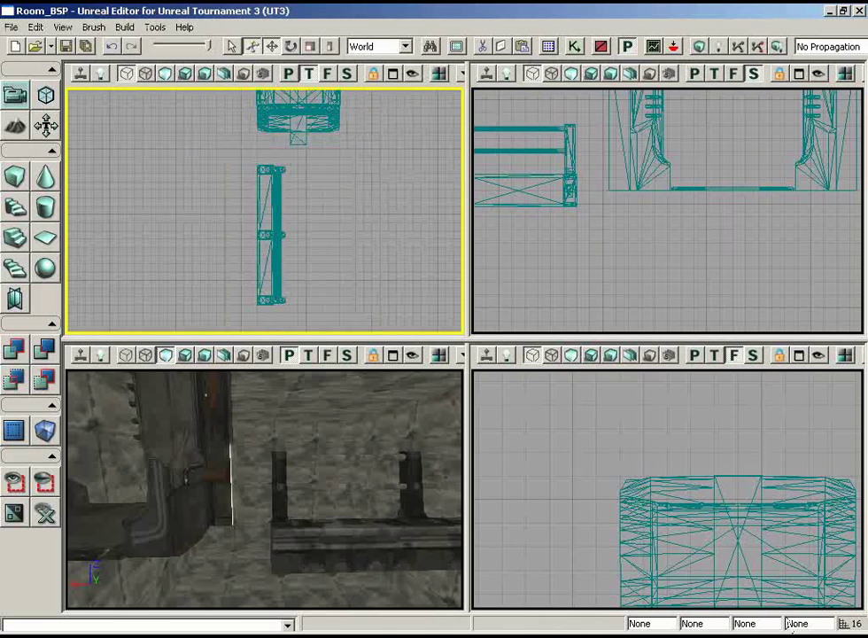
# - Set the straight railing's Y draw scale to 1.3125 so it reaches the door frame, and unhide all meshes
pyautogui.click(263, 290)
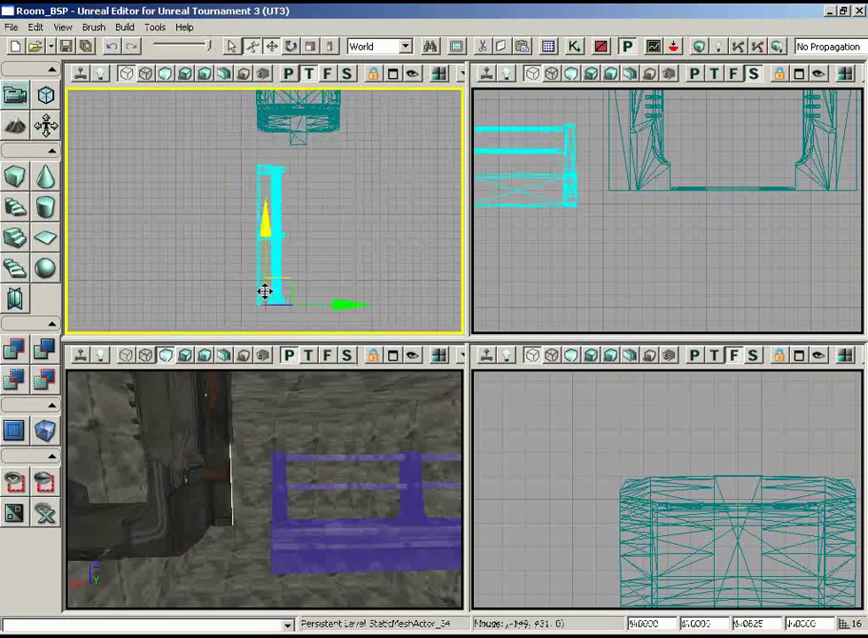
pyautogui.click(769, 624)
pyautogui.write('1.3125')
pyautogui.press('Return')
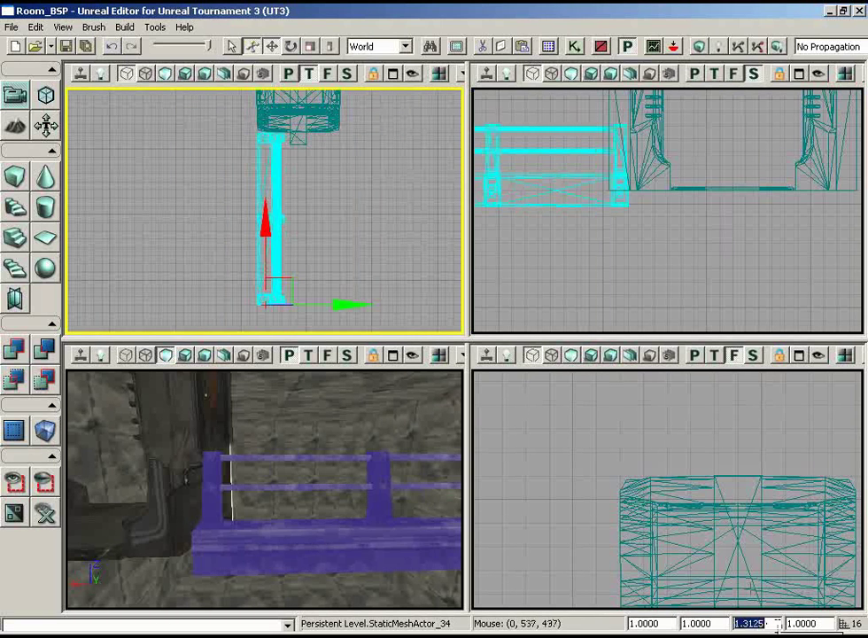
pyautogui.moveTo(238, 465); pyautogui.dragTo(229, 452)
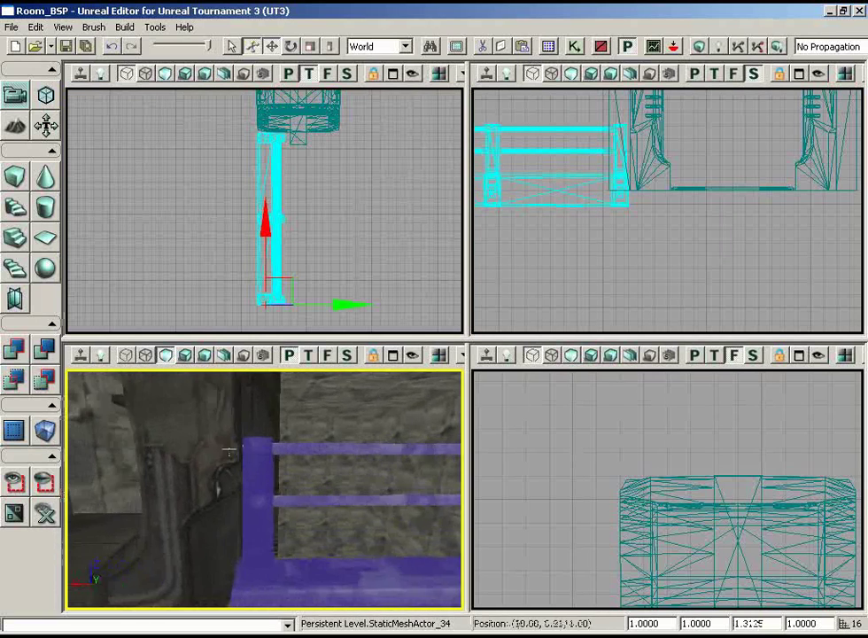
pyautogui.click(50, 523)
# - Duplicate the straight railing that adjoins the walkway's curved railing and move the copy to the curved railing's open end
pyautogui.moveTo(248, 545); pyautogui.dragTo(239, 567)
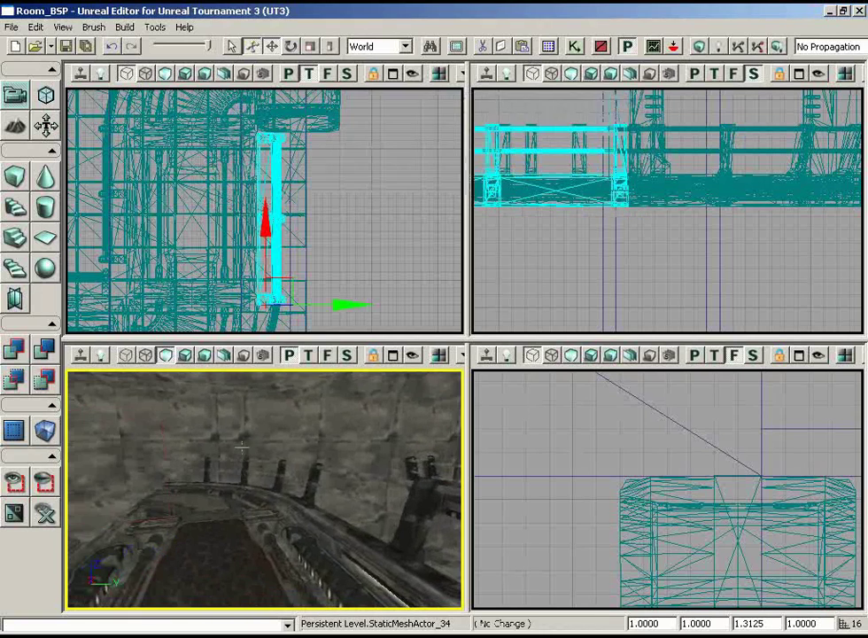
pyautogui.moveTo(96, 369); pyautogui.dragTo(72, 368, button='right')
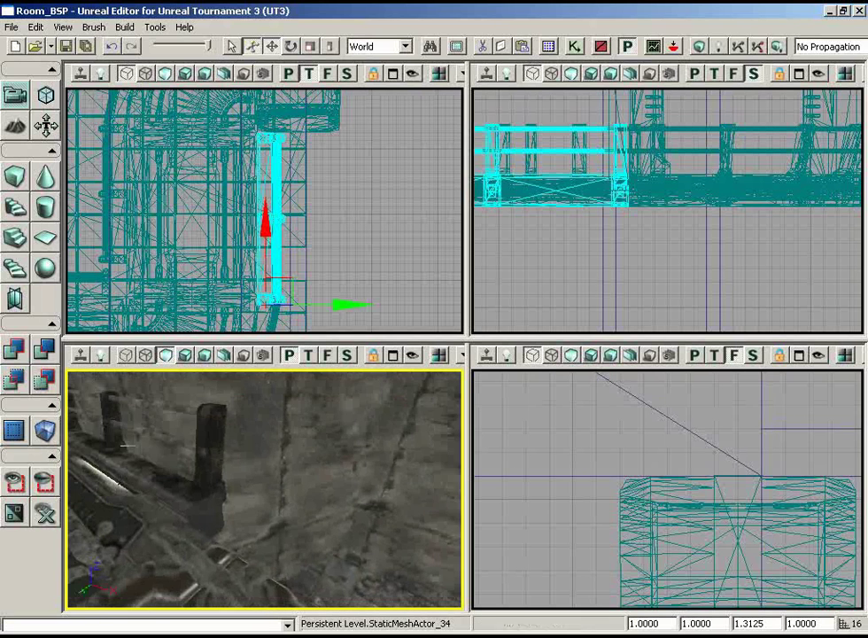
pyautogui.click(206, 459)
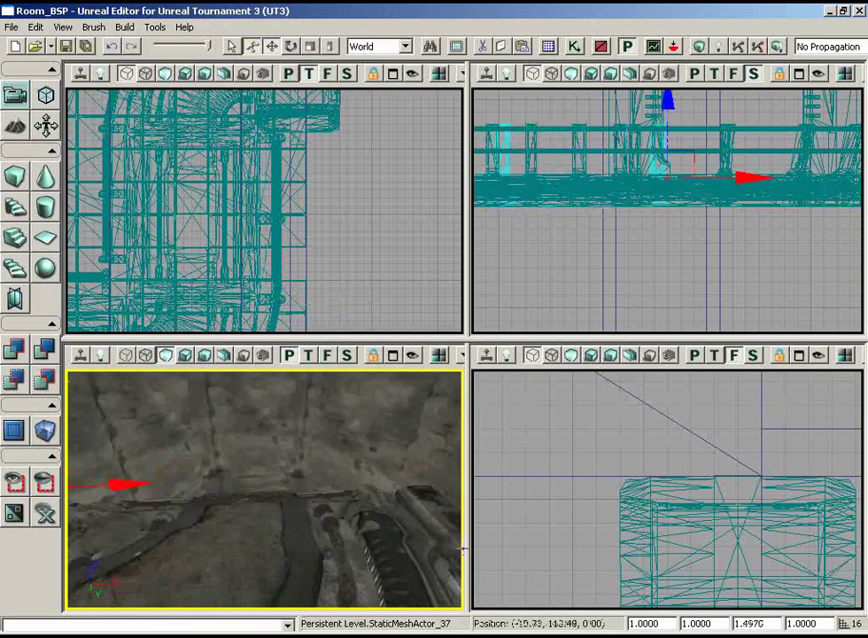
pyautogui.moveTo(440, 462); pyautogui.dragTo(63, 548)
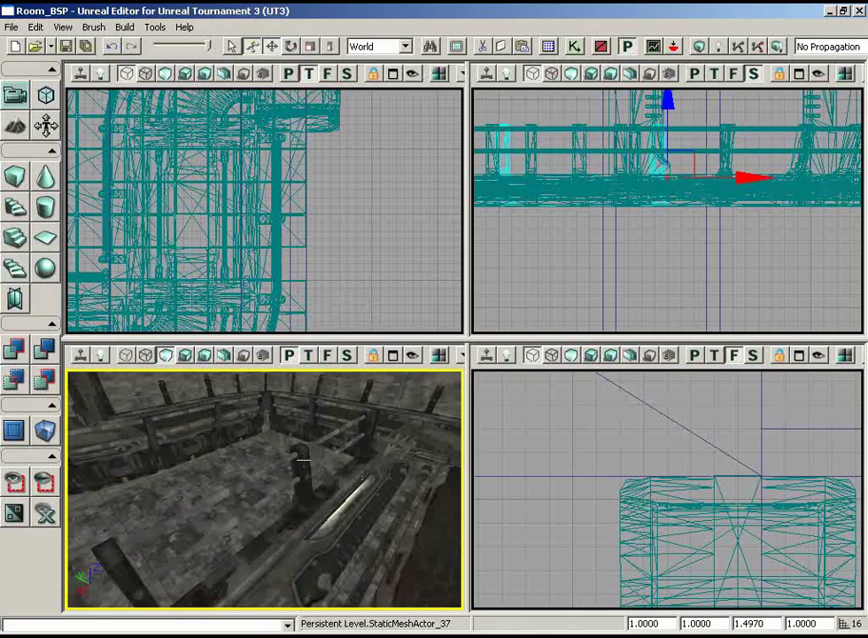
pyautogui.click(303, 461)
pyautogui.scroll(-3, 328, 178)
pyautogui.scroll(6, 93, 103)
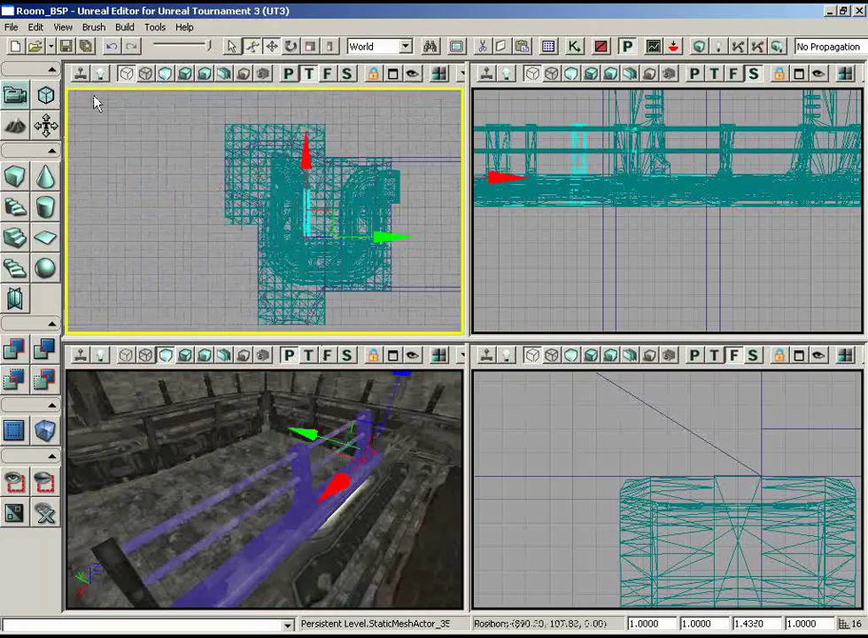
pyautogui.moveTo(113, 183); pyautogui.dragTo(81, 110)
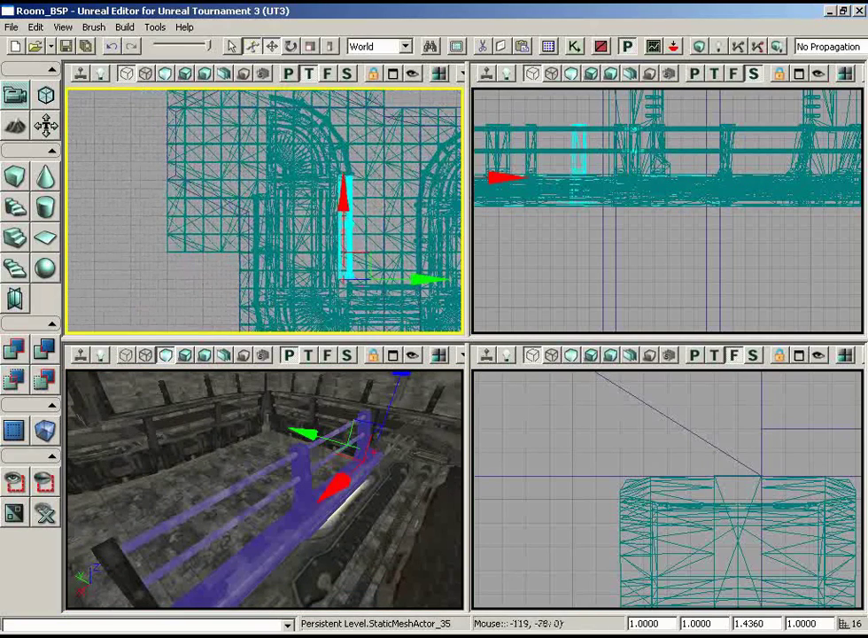
pyautogui.moveTo(374, 258); pyautogui.dragTo(228, 70)
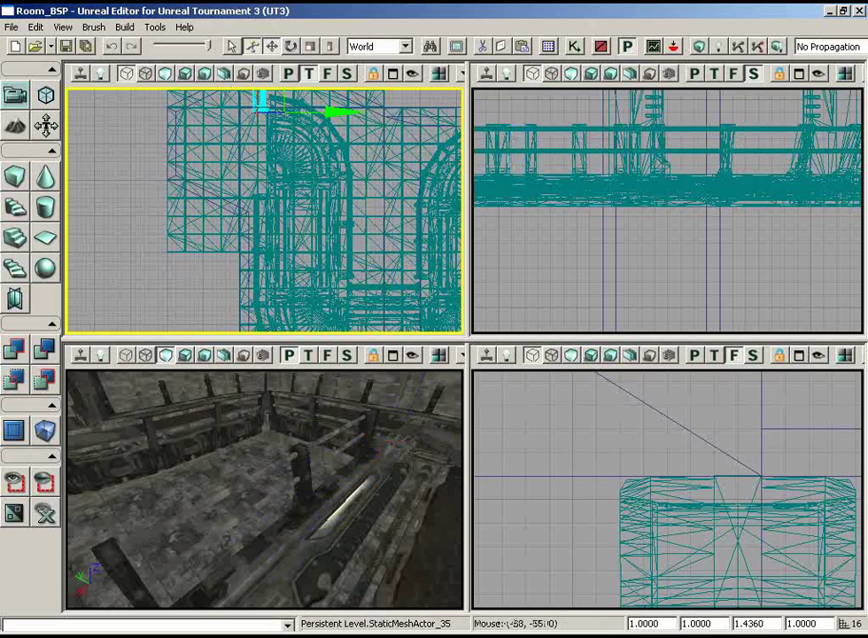
pyautogui.moveTo(282, 190); pyautogui.dragTo(234, 83)
# - Rotate the railing copy 90 degrees and join its end to the open end of the curved railing
pyautogui.scroll(4, 352, 224)
pyautogui.press('space')
pyautogui.moveTo(350, 149); pyautogui.dragTo(128, 155)
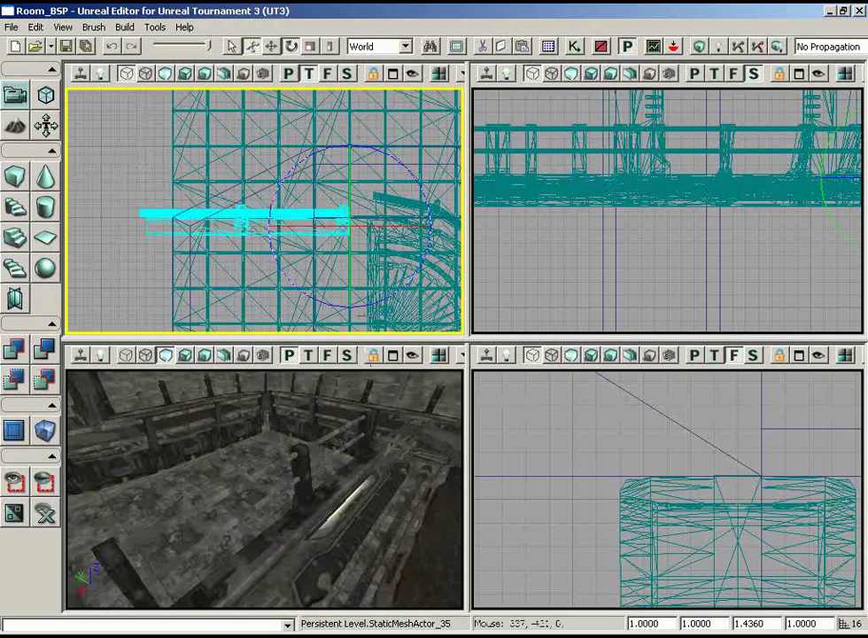
pyautogui.press('space')
pyautogui.press('space')
pyautogui.press('space')
pyautogui.moveTo(380, 196); pyautogui.dragTo(410, 174)
# - Check the joint of the rotated railing, and duplicate that railing to the opposite side of the walkway's end
pyautogui.moveTo(420, 443); pyautogui.dragTo(464, 447, button='right')
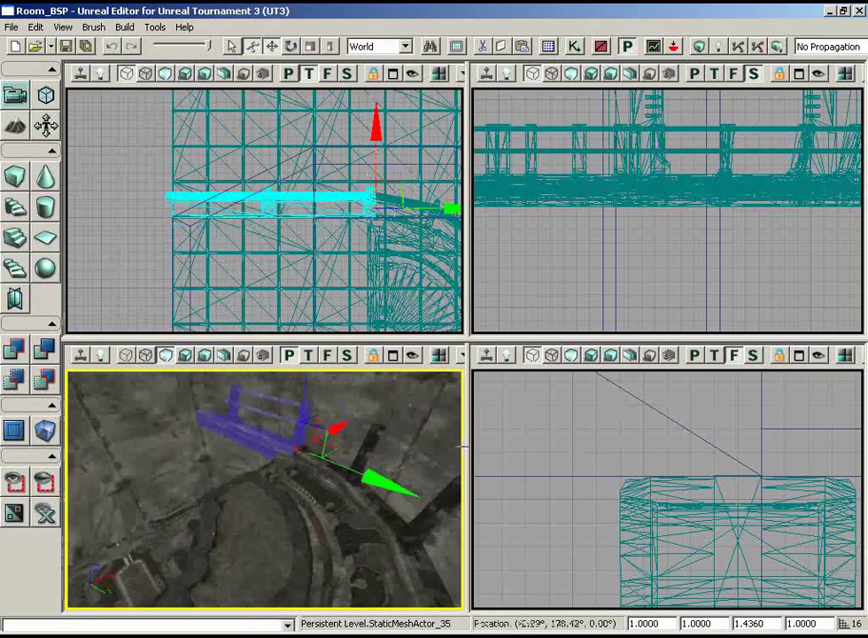
pyautogui.moveTo(464, 446); pyautogui.dragTo(348, 564)
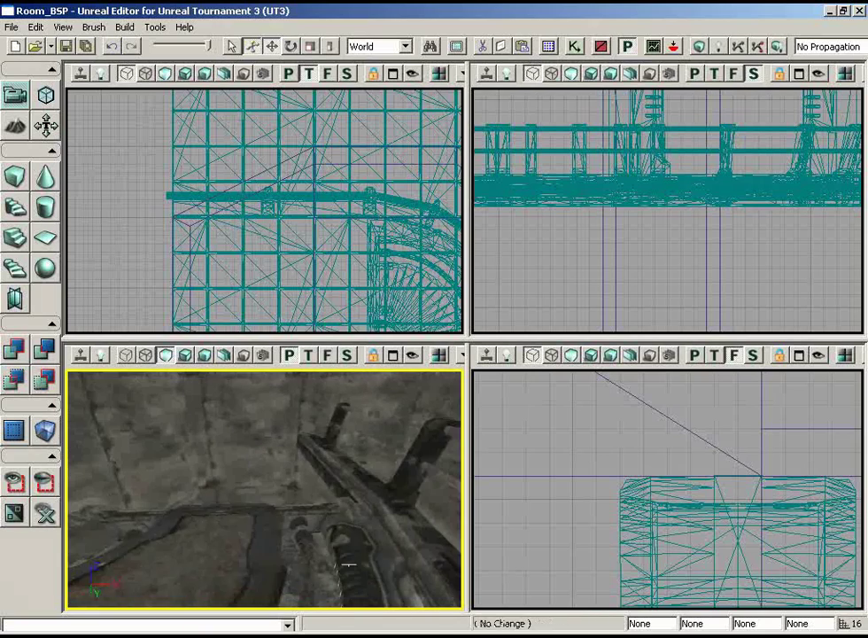
pyautogui.click(348, 564)
pyautogui.click(330, 471)
pyautogui.moveTo(236, 313); pyautogui.dragTo(204, 359)
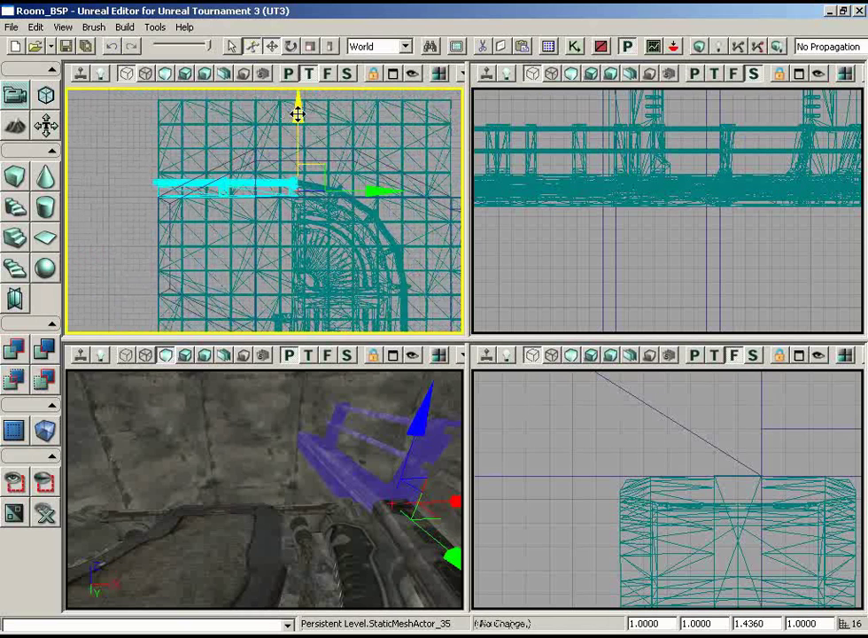
pyautogui.moveTo(298, 114)
pyautogui.mouseDown()
pyautogui.moveTo(299, 128)
pyautogui.moveTo(299, 121)
pyautogui.mouseUp()
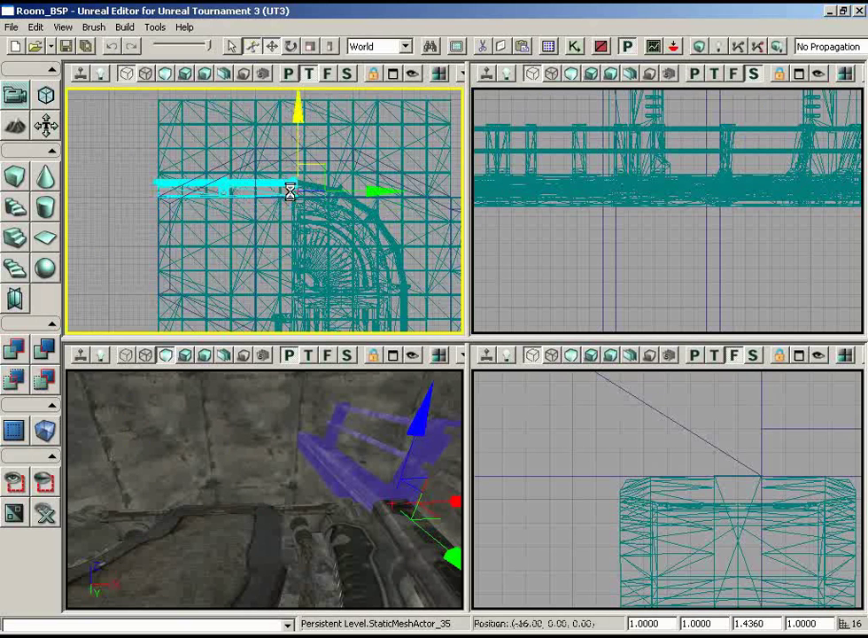
pyautogui.keyDown('alt'); pyautogui.moveTo(290, 192); pyautogui.dragTo(279, 255); pyautogui.keyUp('alt')
# - Mirror the new railing copy by setting its X draw scale to -1 so it faces the opposite way
pyautogui.moveTo(256, 462); pyautogui.dragTo(69, 423)
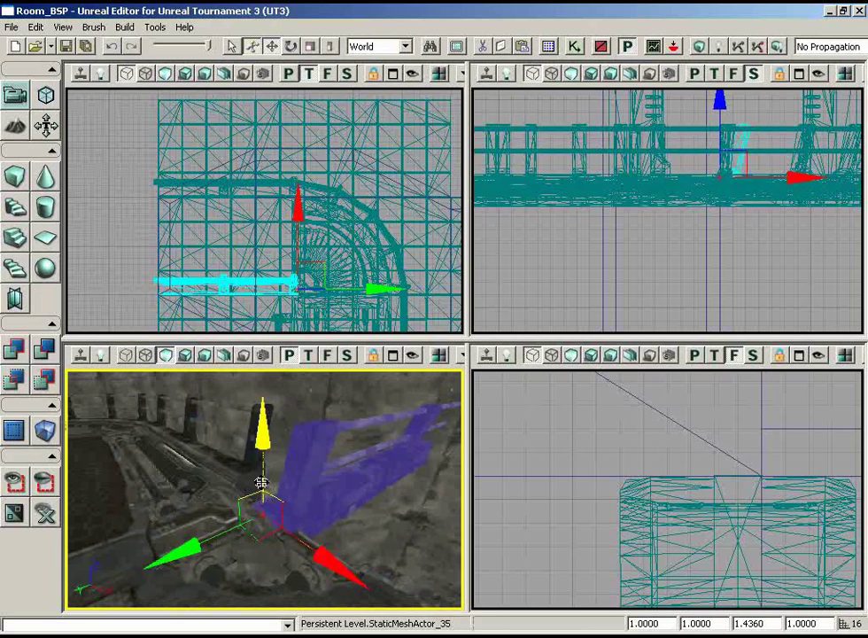
pyautogui.moveTo(312, 467); pyautogui.dragTo(406, 433)
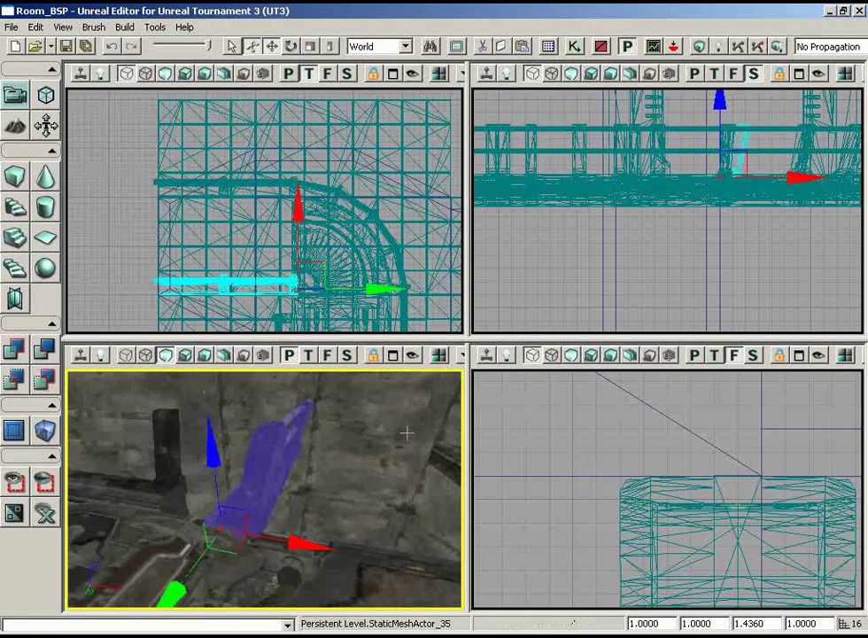
pyautogui.moveTo(265, 476); pyautogui.dragTo(303, 467)
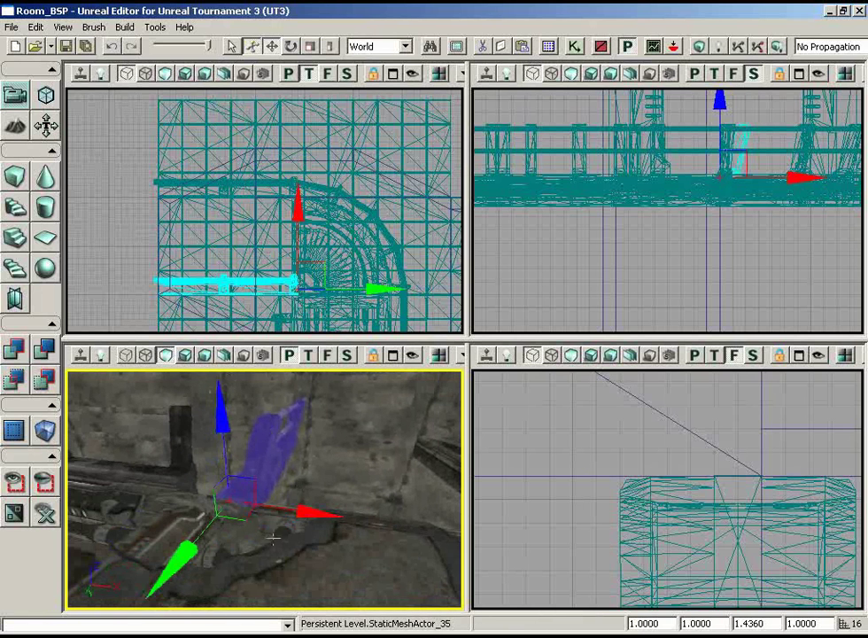
pyautogui.moveTo(722, 625); pyautogui.dragTo(585, 583)
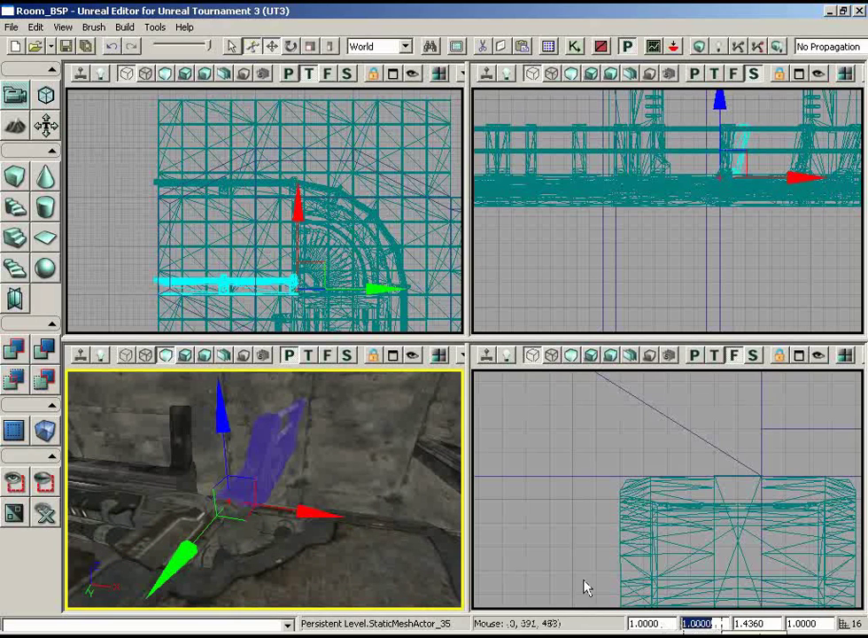
pyautogui.write('-1')
pyautogui.press('Return')
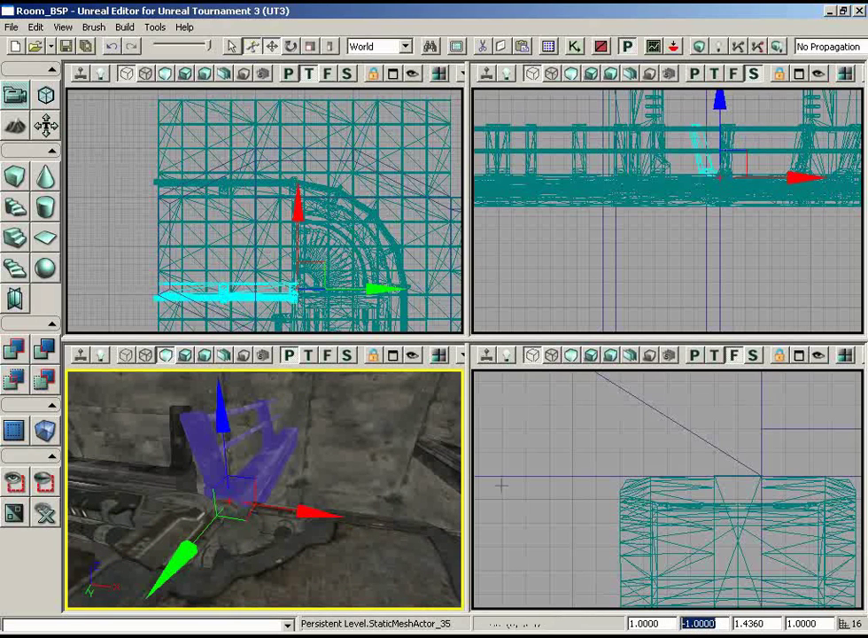
# - Slide the mirrored railing along its length so its end lines up with the end of the curved walkway piece
pyautogui.moveTo(296, 297); pyautogui.dragTo(238, 249)
pyautogui.scroll(3, 237, 249)
pyautogui.scroll(2, 250, 257)
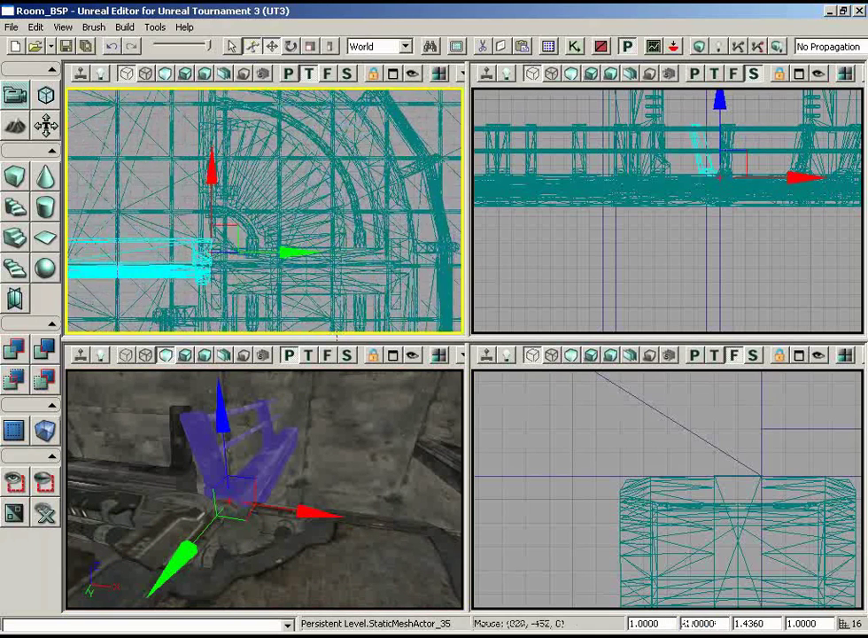
pyautogui.moveTo(232, 454)
pyautogui.mouseDown()
pyautogui.moveTo(128, 450)
pyautogui.moveTo(217, 451)
pyautogui.mouseUp()
pyautogui.moveTo(265, 255)
pyautogui.mouseDown()
pyautogui.moveTo(275, 254)
pyautogui.moveTo(268, 257)
pyautogui.mouseUp()
pyautogui.moveTo(401, 496); pyautogui.dragTo(423, 556)
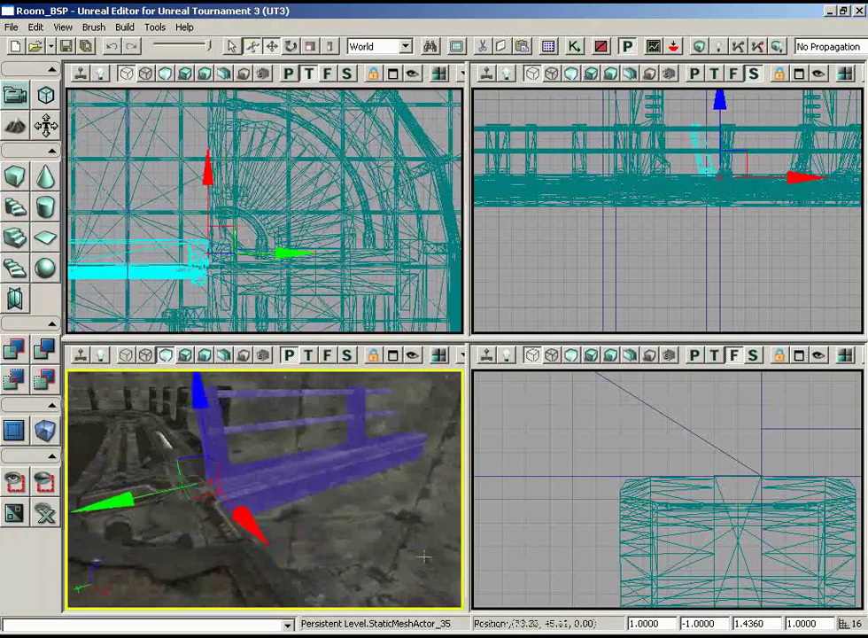
pyautogui.moveTo(463, 514); pyautogui.dragTo(427, 480)
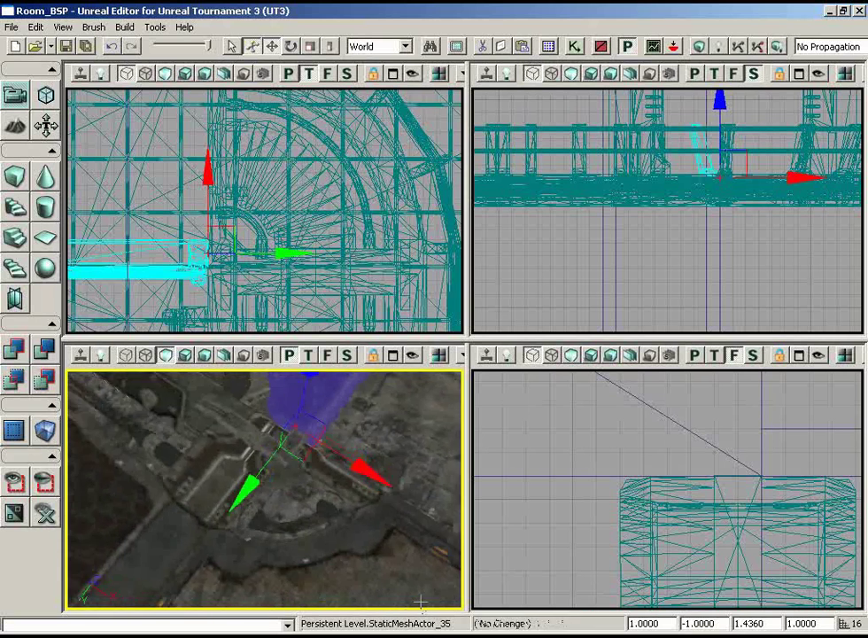
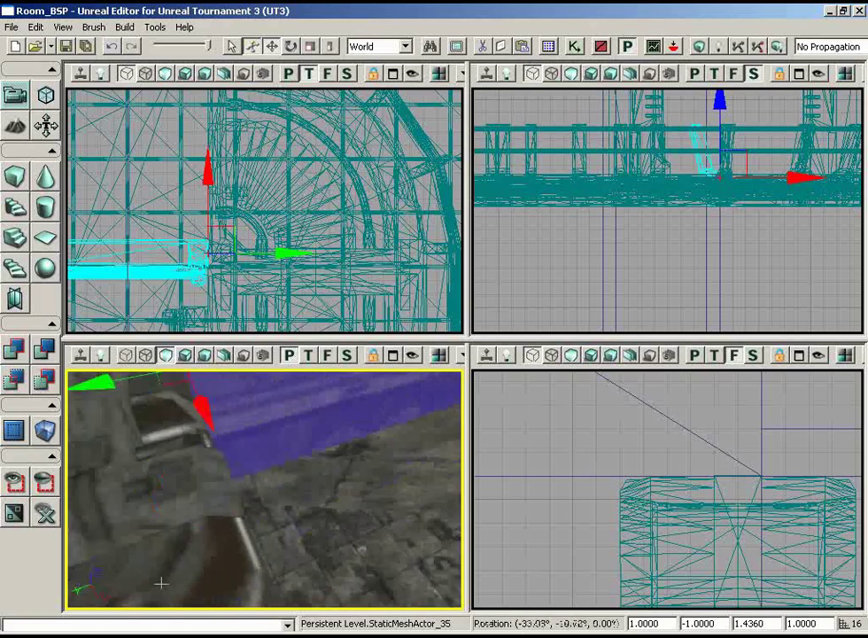
# - Shift the mirrored railing sideways to the walkway's inner edge and check how it meets the neighbouring railing's post
pyautogui.click(230, 192)
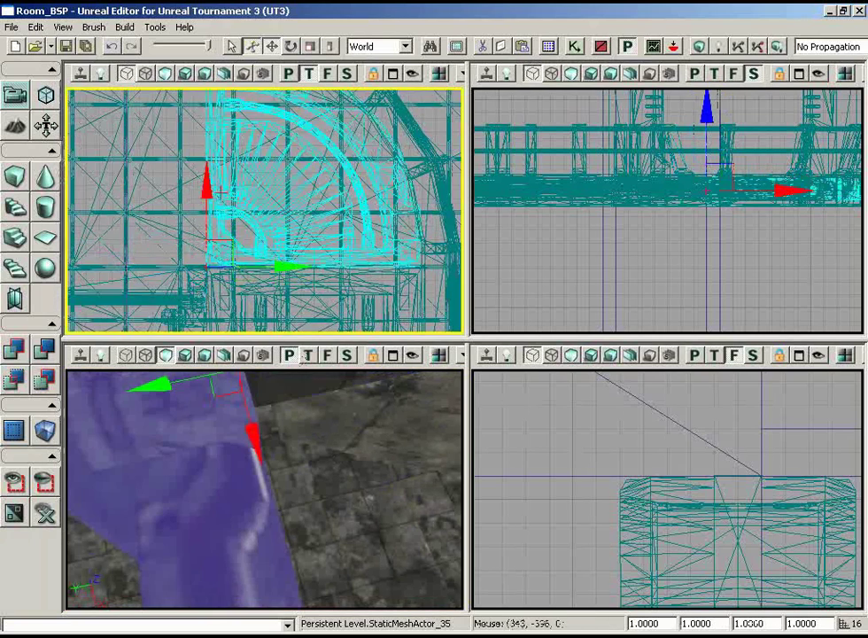
pyautogui.moveTo(231, 192); pyautogui.dragTo(228, 190)
pyautogui.moveTo(307, 356); pyautogui.dragTo(211, 335)
pyautogui.click(158, 268)
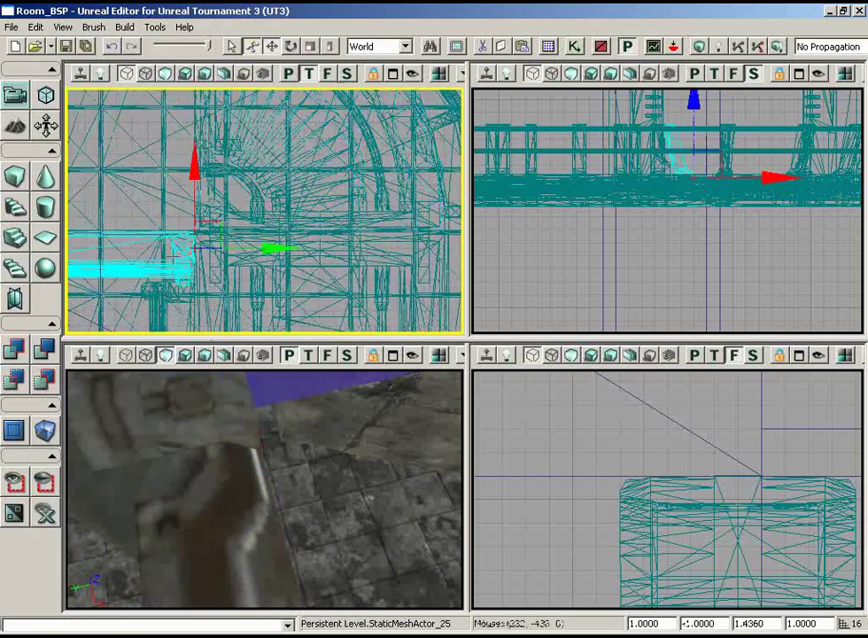
pyautogui.moveTo(296, 433); pyautogui.dragTo(365, 369, button='right')
pyautogui.moveTo(326, 454); pyautogui.dragTo(400, 451, button='right')
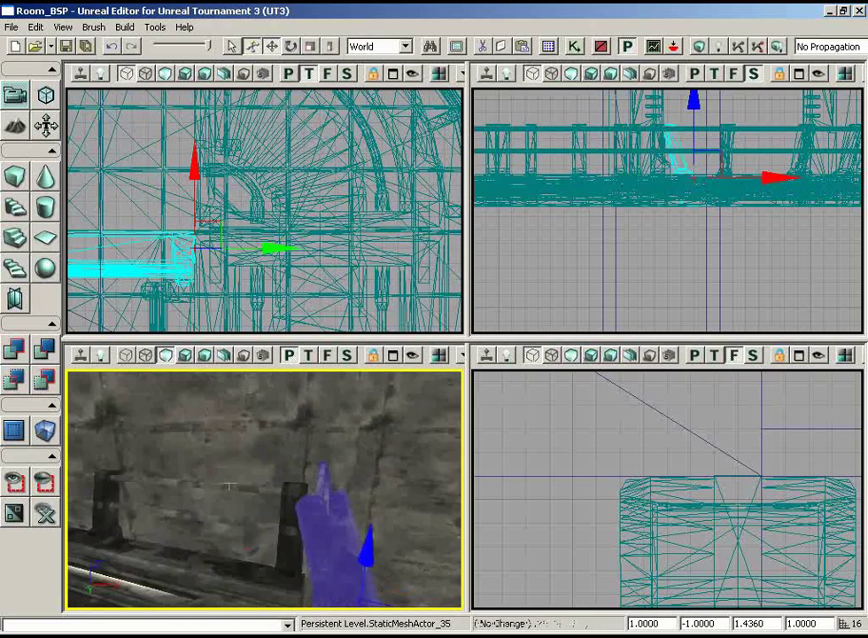
pyautogui.moveTo(281, 458); pyautogui.dragTo(284, 388, button='right')
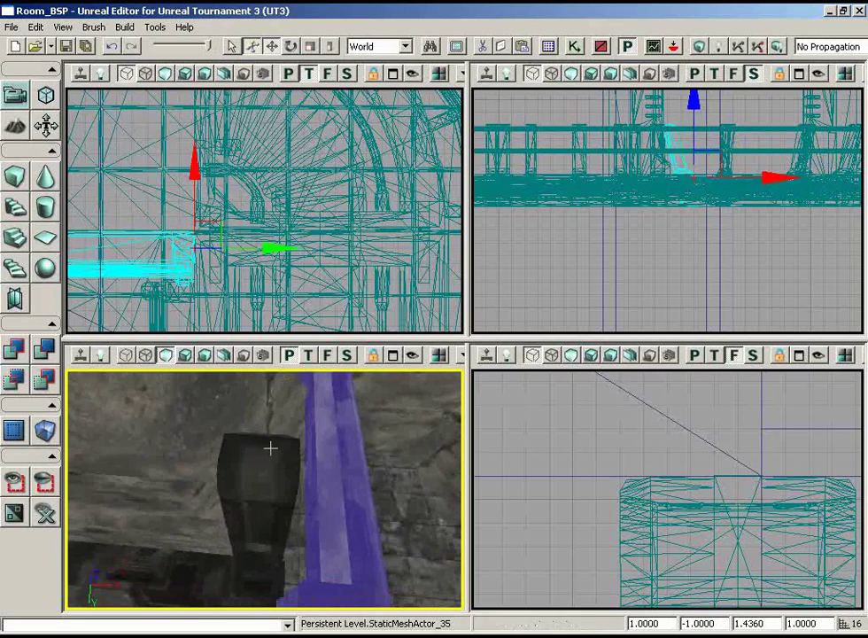
# - Move the neighbouring perpendicular railing back from the mirrored railing at the inner corner, and reselect the mirrored railing
pyautogui.click(252, 422)
pyautogui.click(264, 462)
pyautogui.moveTo(264, 462); pyautogui.dragTo(274, 514, button='right')
pyautogui.moveTo(274, 513); pyautogui.dragTo(316, 533)
pyautogui.moveTo(316, 533); pyautogui.dragTo(268, 488, button='right')
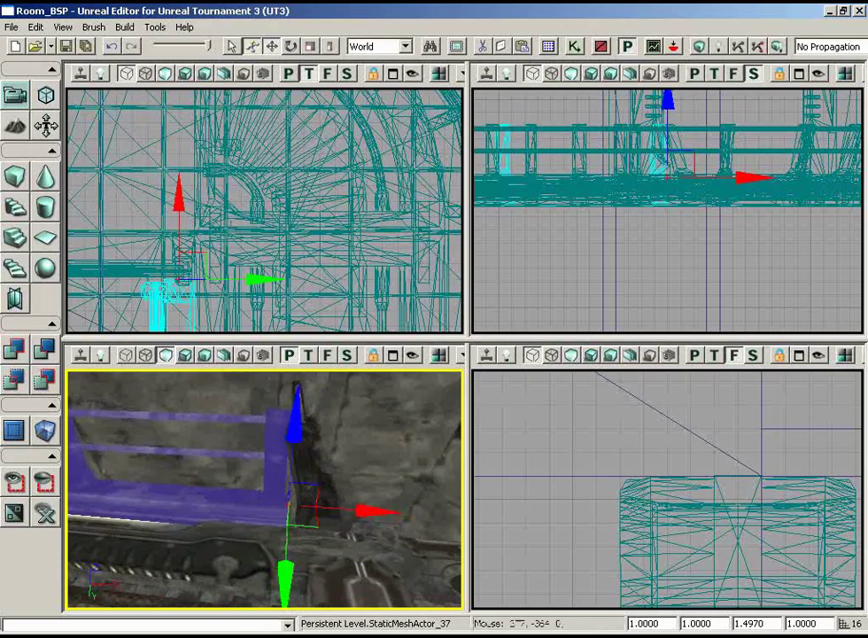
pyautogui.moveTo(232, 226)
pyautogui.mouseDown(button='right')
pyautogui.moveTo(237, 335)
pyautogui.moveTo(118, 316)
pyautogui.moveTo(97, 363)
pyautogui.moveTo(64, 206)
pyautogui.moveTo(242, 196)
pyautogui.moveTo(247, 228)
pyautogui.mouseUp(button='right')
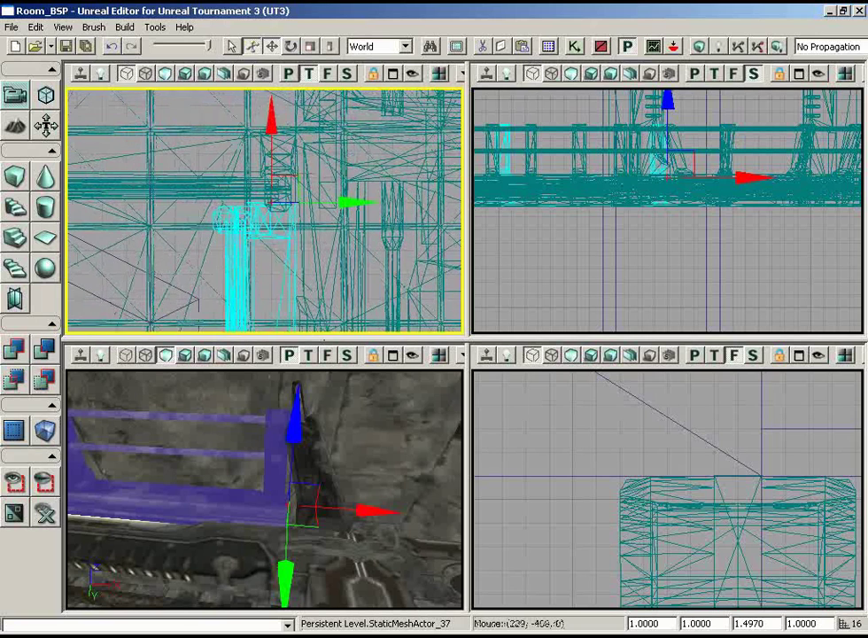
pyautogui.moveTo(275, 131); pyautogui.dragTo(273, 160)
pyautogui.moveTo(282, 426); pyautogui.dragTo(250, 388, button='right')
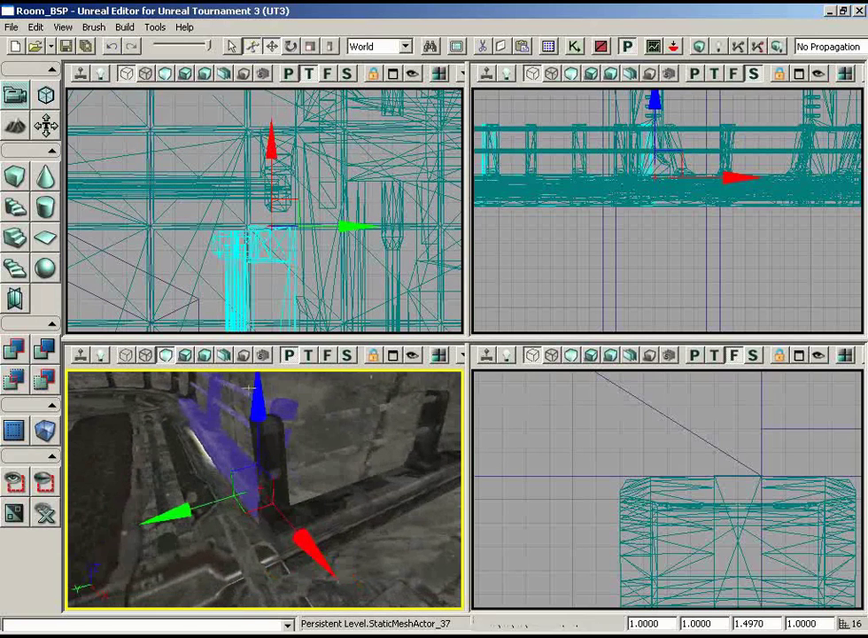
pyautogui.click(372, 492)
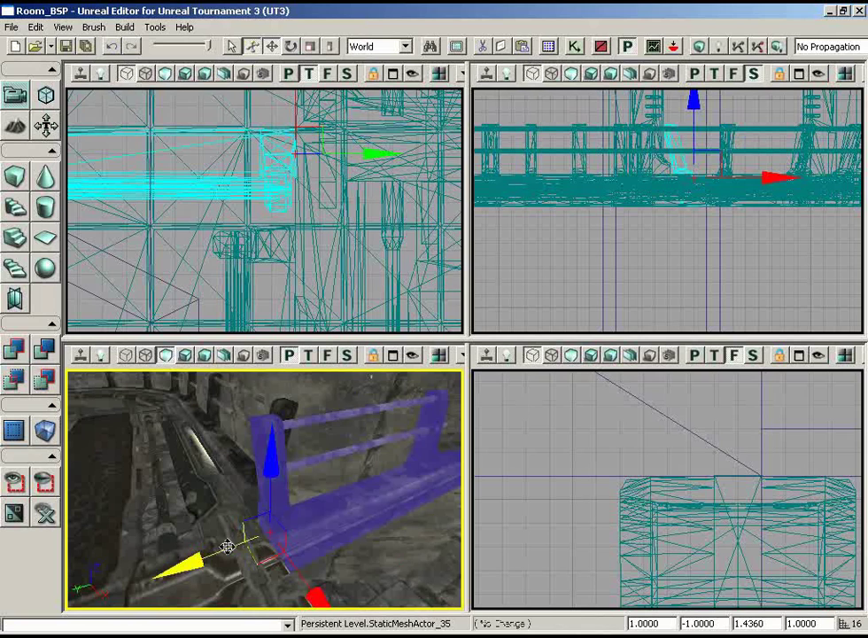
# - Slide the mirrored railing back along its length at the inner corner and check its end against the neighbouring post
pyautogui.moveTo(224, 548)
pyautogui.mouseDown()
pyautogui.moveTo(242, 538)
pyautogui.moveTo(228, 546)
pyautogui.mouseUp()
pyautogui.moveTo(277, 280); pyautogui.dragTo(248, 230)
pyautogui.moveTo(346, 458); pyautogui.dragTo(382, 471)
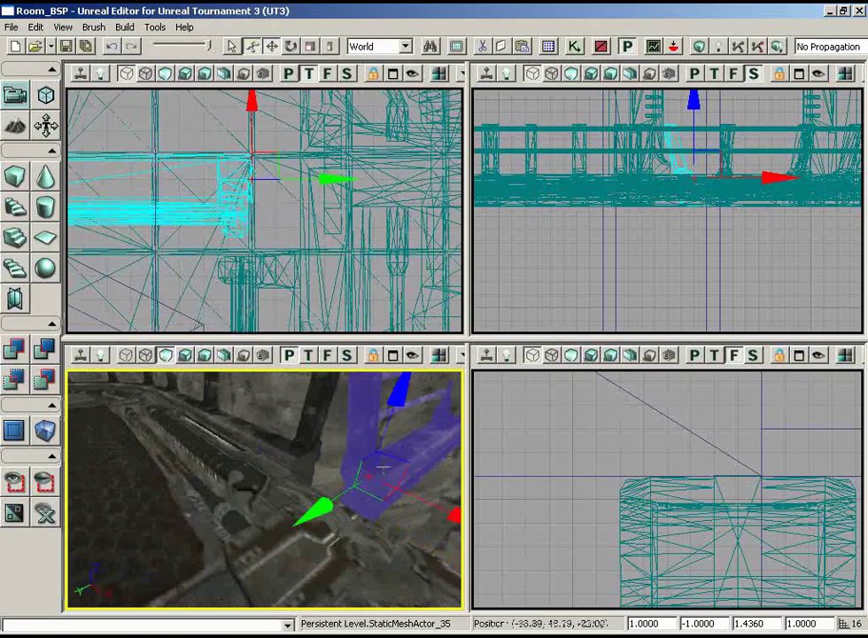
pyautogui.moveTo(468, 377)
pyautogui.mouseDown()
pyautogui.moveTo(532, 368)
pyautogui.moveTo(472, 370)
pyautogui.mouseUp()
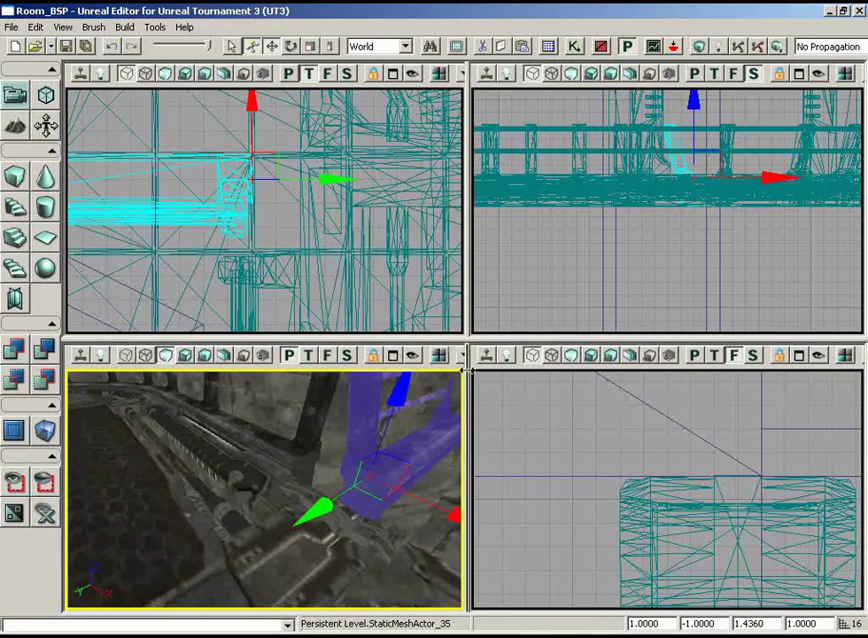
pyautogui.moveTo(461, 437); pyautogui.dragTo(463, 438)
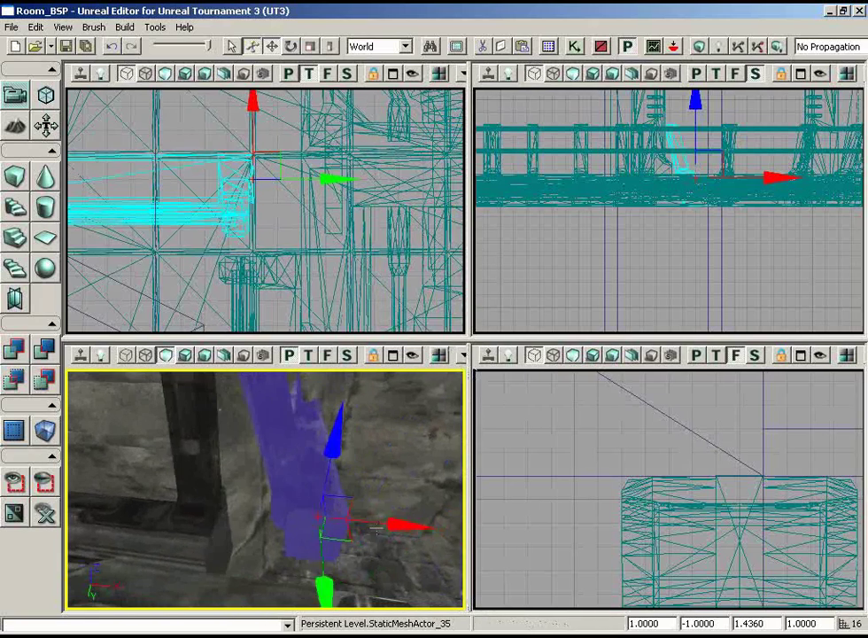
# - Move the perpendicular railing along its length towards the mirrored railing and check how the two ends meet at the corner
pyautogui.click(232, 171)
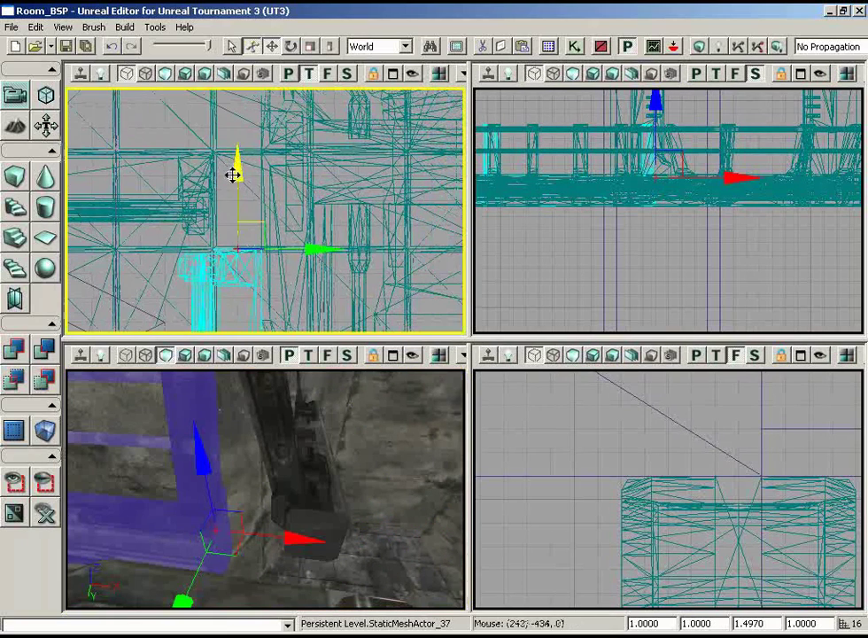
pyautogui.moveTo(232, 171); pyautogui.dragTo(236, 133)
pyautogui.moveTo(252, 416); pyautogui.dragTo(252, 434)
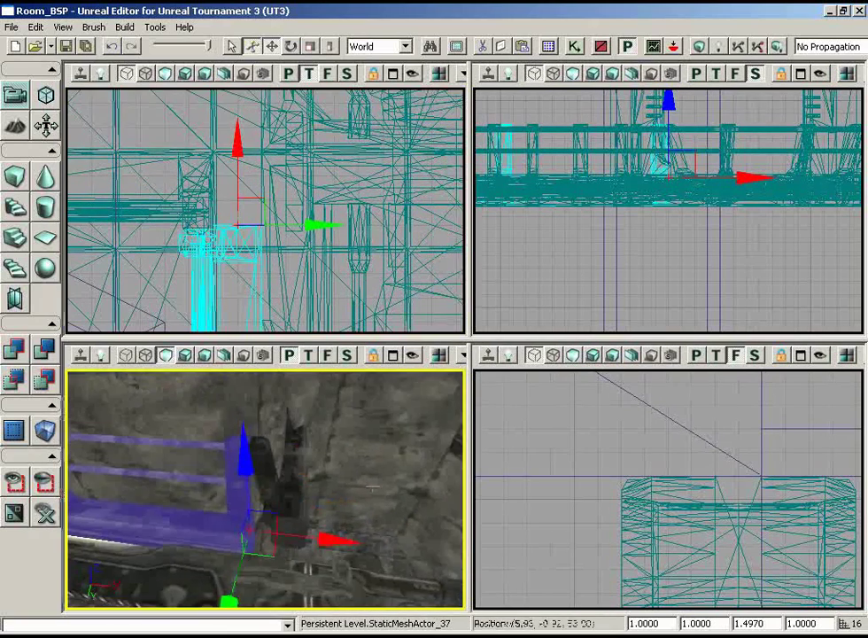
pyautogui.moveTo(248, 275); pyautogui.dragTo(262, 332)
pyautogui.scroll(6, 248, 328)
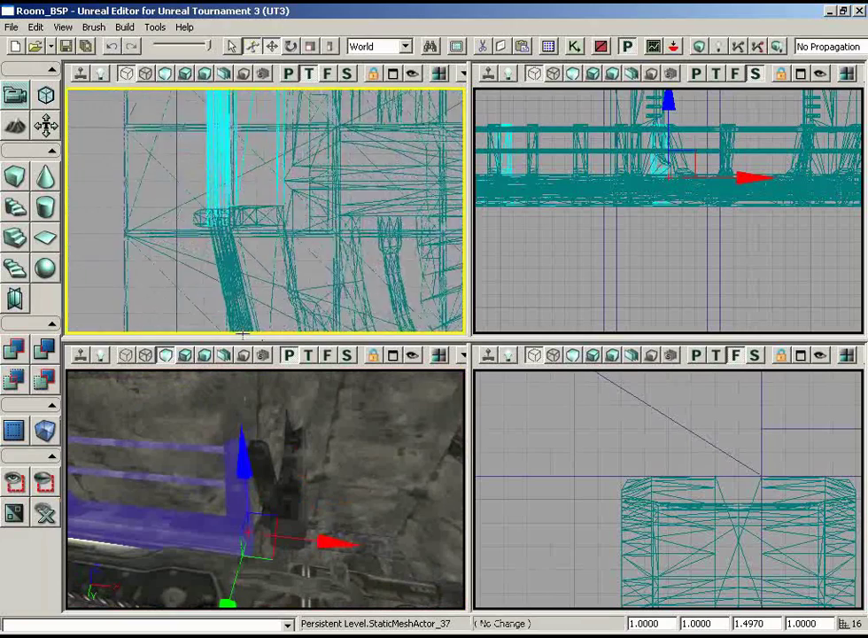
pyautogui.scroll(-3, 246, 326)
pyautogui.moveTo(248, 266); pyautogui.dragTo(247, 67)
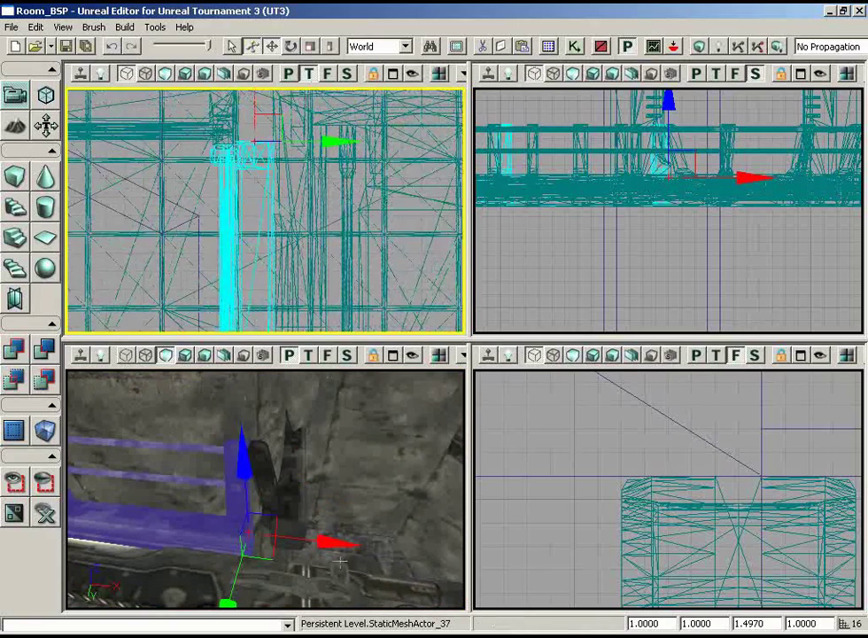
pyautogui.moveTo(248, 531); pyautogui.dragTo(338, 568)
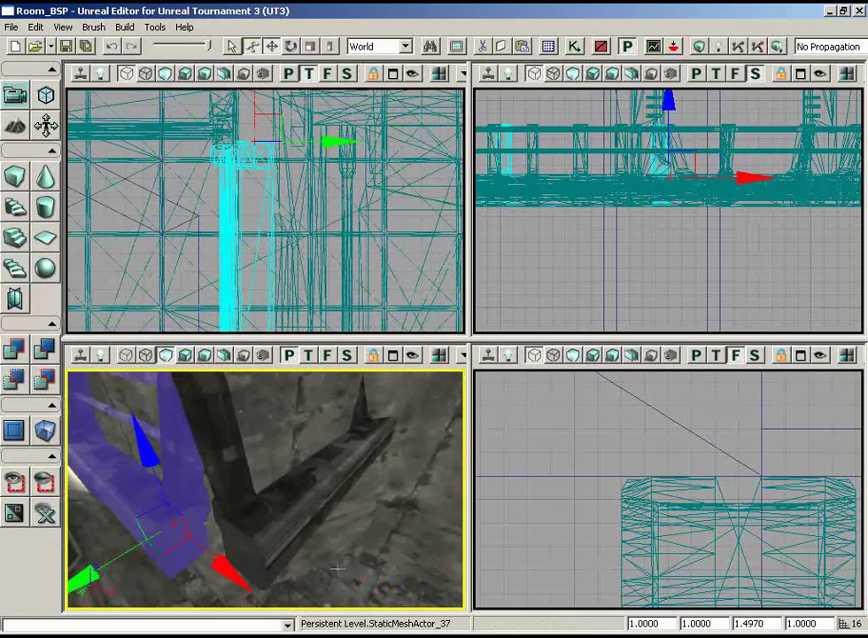
# - Shift the mirrored railing 16 units back along the Y axis, away from the perpendicular railing's post
pyautogui.click(284, 545)
pyautogui.moveTo(264, 221); pyautogui.dragTo(279, 309)
pyautogui.moveTo(297, 194); pyautogui.dragTo(266, 191)
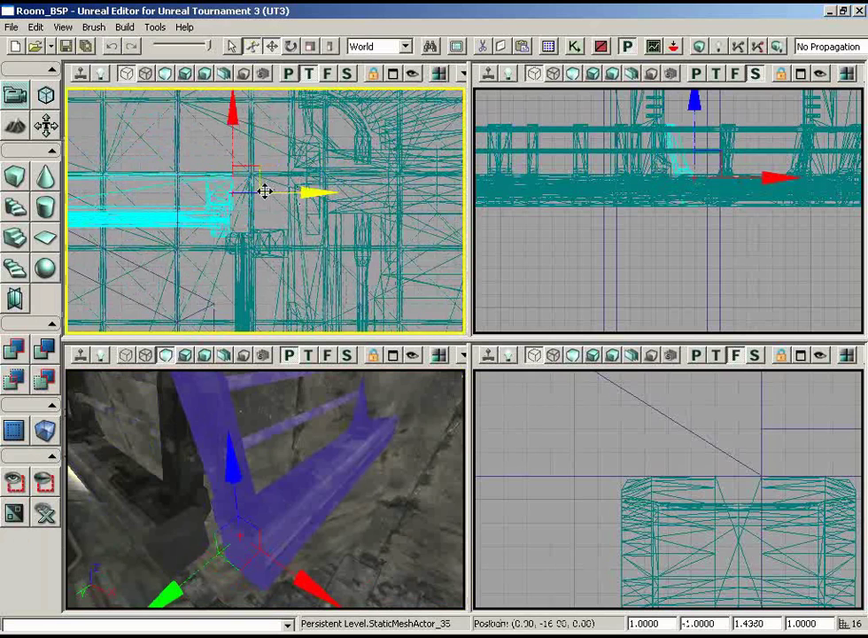
pyautogui.moveTo(355, 481)
pyautogui.mouseDown()
pyautogui.moveTo(369, 500)
pyautogui.moveTo(368, 526)
pyautogui.moveTo(361, 496)
pyautogui.mouseUp()
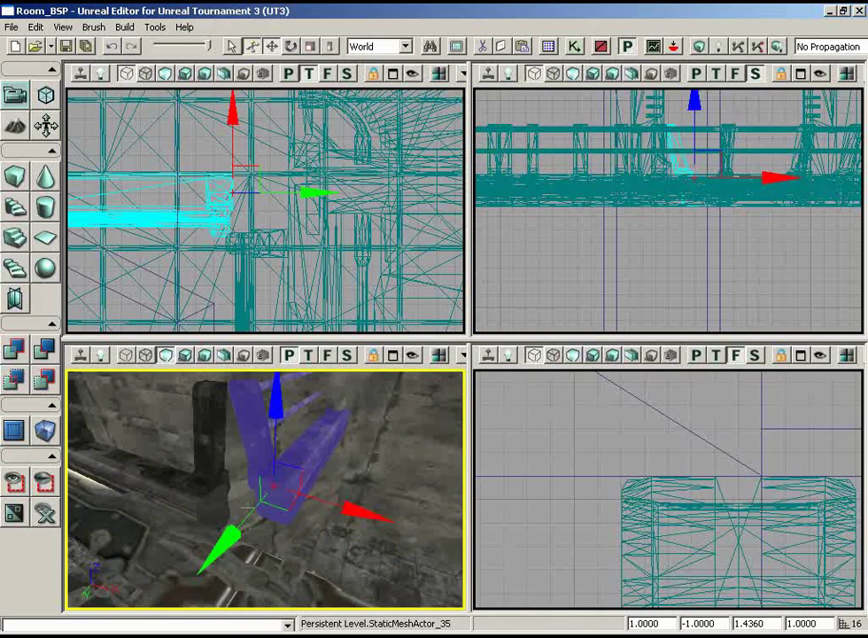
# - Examine the gap between the two railing posts at the inner corner and the railing across the walkway
pyautogui.moveTo(343, 557); pyautogui.dragTo(231, 525)
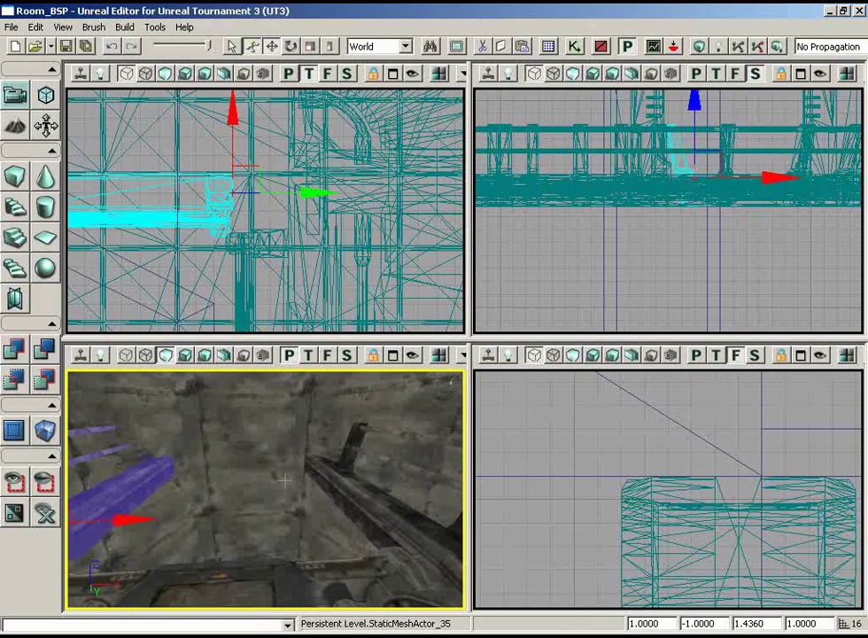
pyautogui.moveTo(284, 479); pyautogui.dragTo(285, 511)
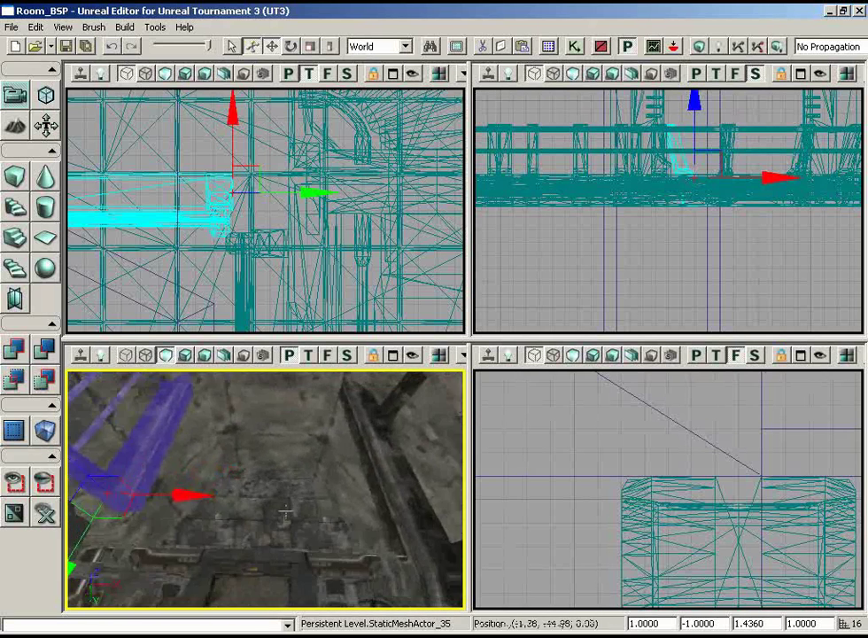
pyautogui.click(257, 563)
pyautogui.moveTo(257, 563); pyautogui.dragTo(330, 525)
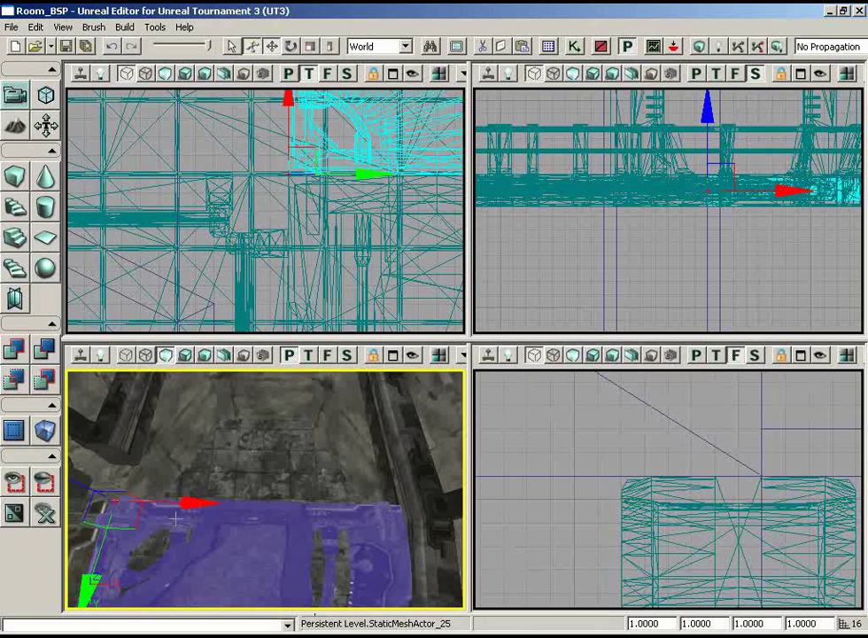
pyautogui.moveTo(374, 535); pyautogui.dragTo(257, 414, button='right')
pyautogui.moveTo(327, 533)
pyautogui.mouseDown()
pyautogui.moveTo(242, 518)
pyautogui.moveTo(225, 431)
pyautogui.moveTo(209, 452)
pyautogui.moveTo(336, 520)
pyautogui.mouseUp()
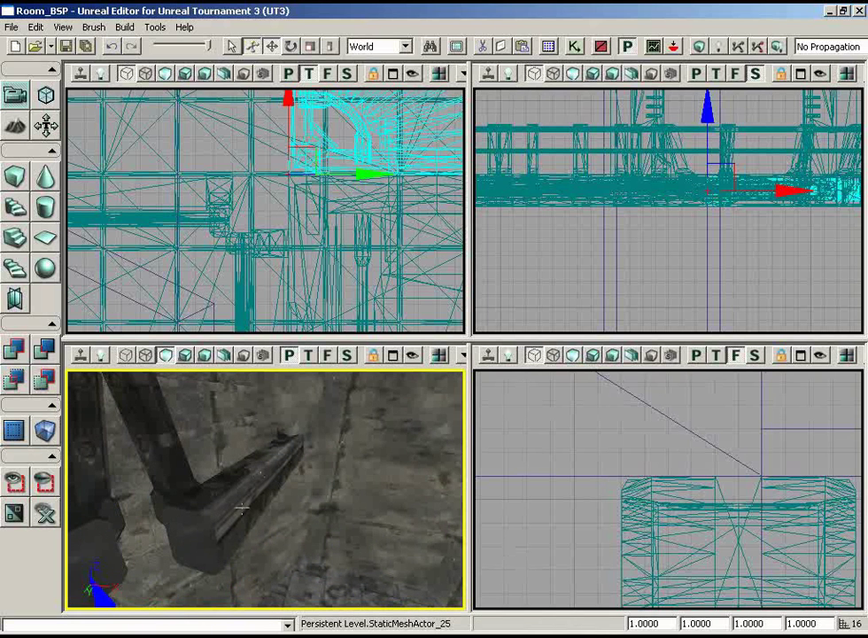
pyautogui.moveTo(232, 523); pyautogui.dragTo(237, 518)
pyautogui.moveTo(237, 519); pyautogui.dragTo(276, 511, button='right')
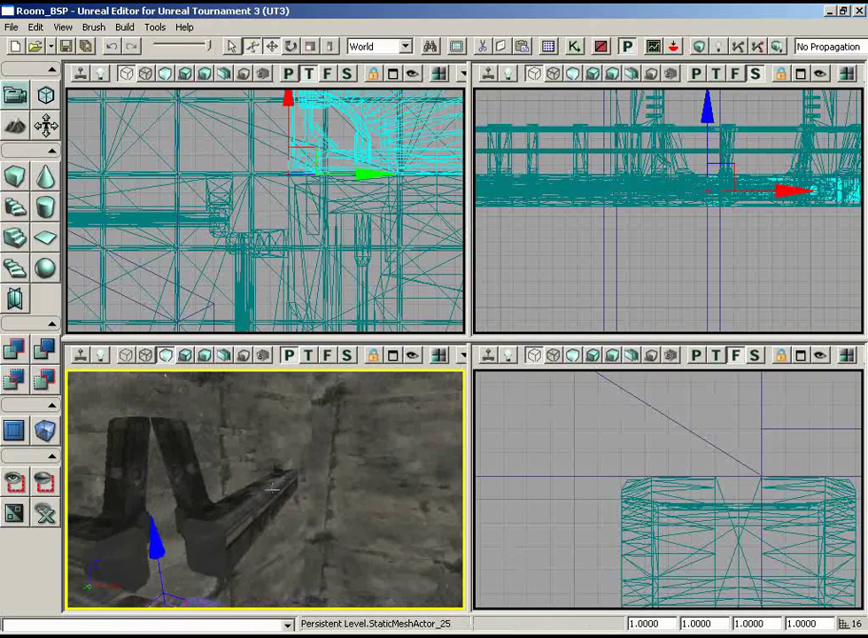
pyautogui.moveTo(169, 454); pyautogui.dragTo(210, 495)
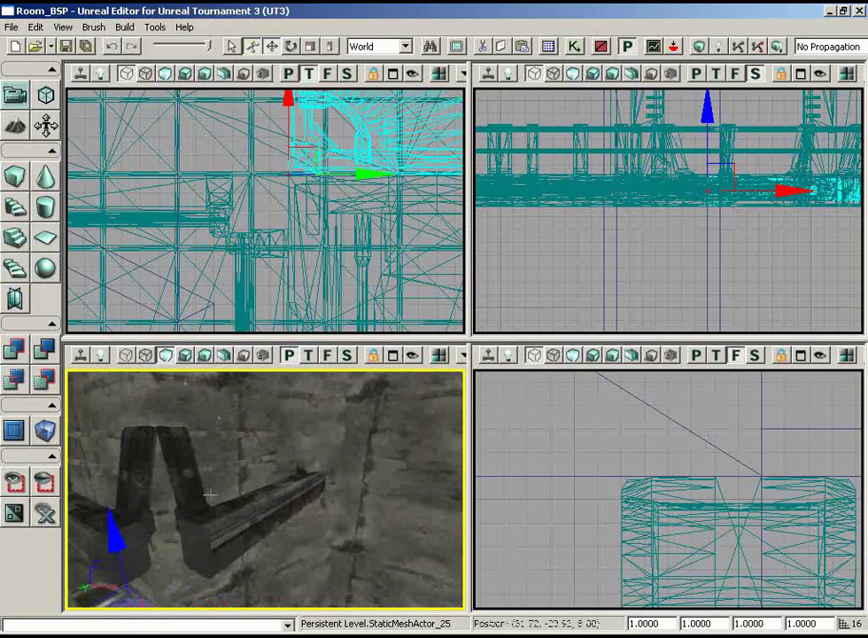
# - Choose the S_LT_Trims_SM_Railing01c static mesh from the LT_Trims package and close the Generic Browser
pyautogui.click(548, 47)
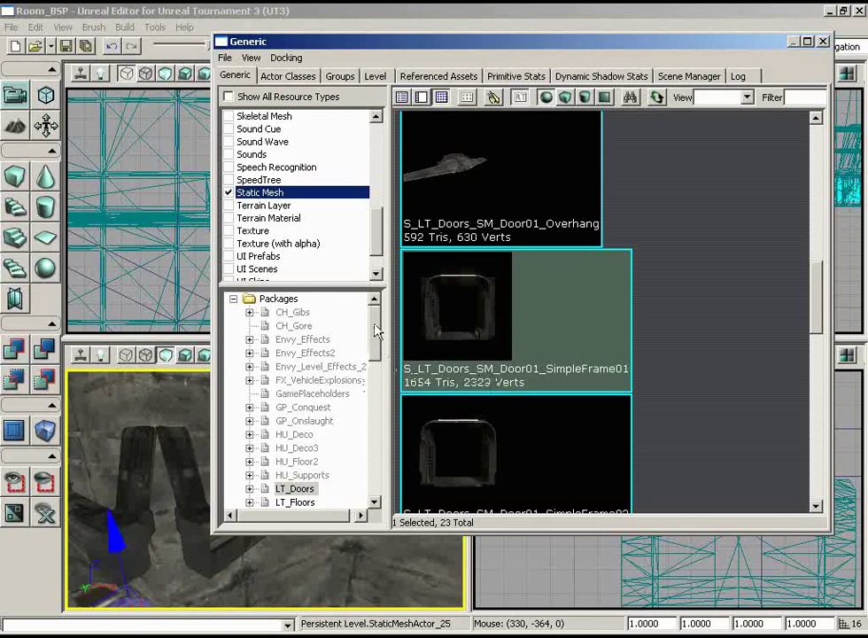
pyautogui.moveTo(376, 330); pyautogui.dragTo(378, 341)
pyautogui.click(301, 474)
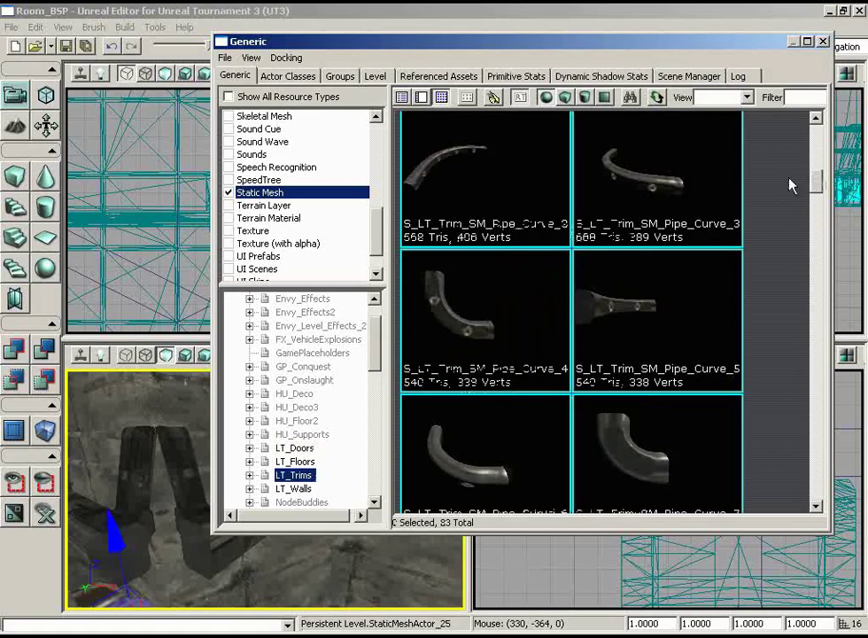
pyautogui.moveTo(815, 182); pyautogui.dragTo(747, 367)
pyautogui.click(481, 404)
pyautogui.click(452, 405)
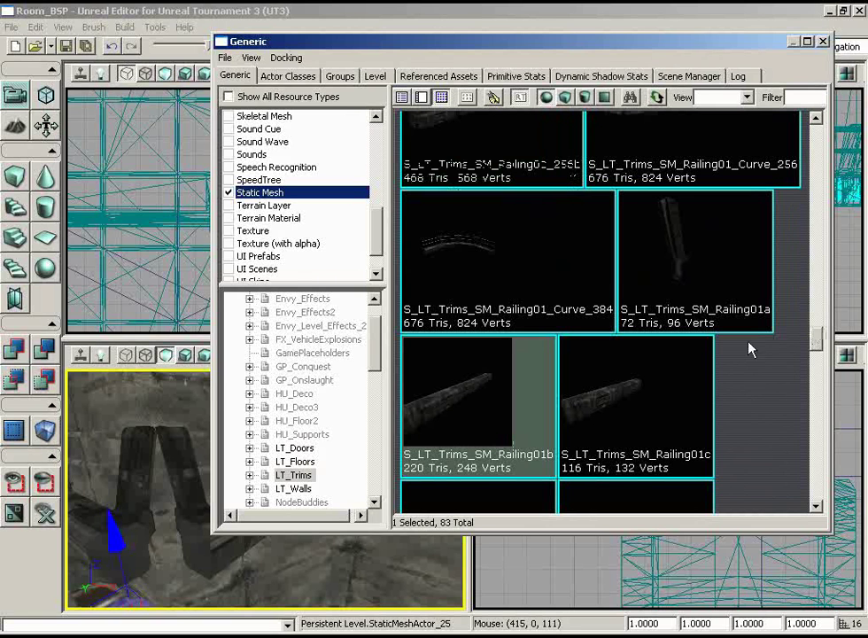
pyautogui.moveTo(816, 344); pyautogui.dragTo(817, 351)
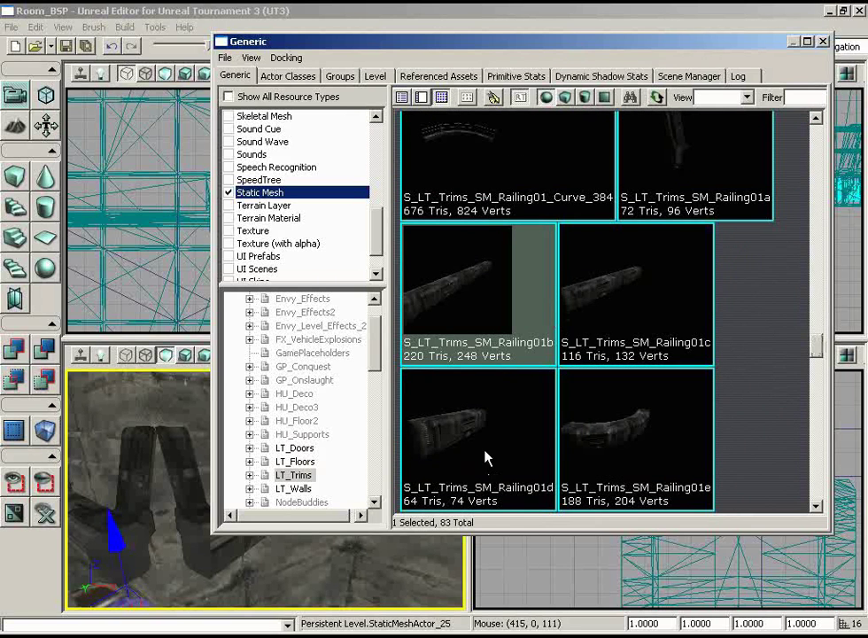
pyautogui.click(596, 298)
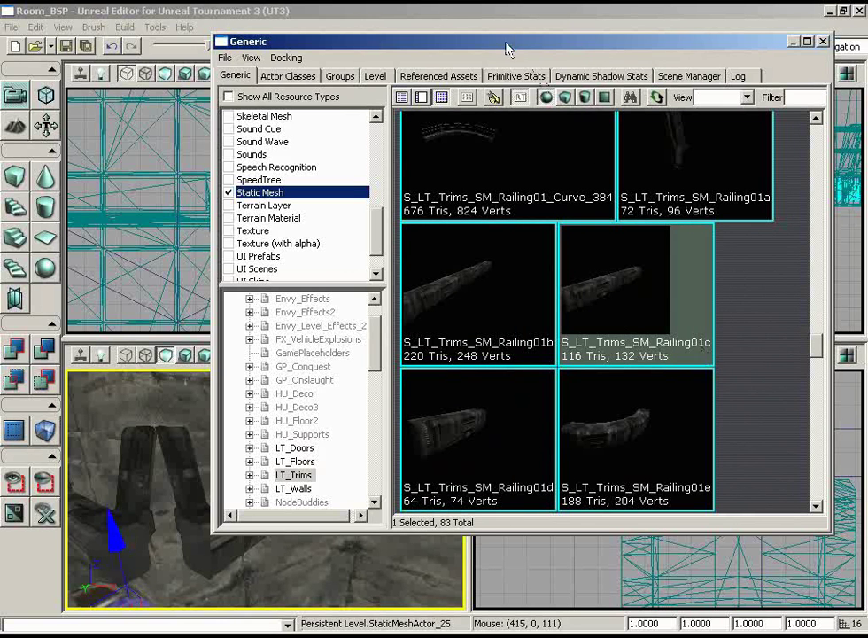
pyautogui.moveTo(508, 49); pyautogui.dragTo(586, 143)
pyautogui.moveTo(684, 144); pyautogui.dragTo(543, 78)
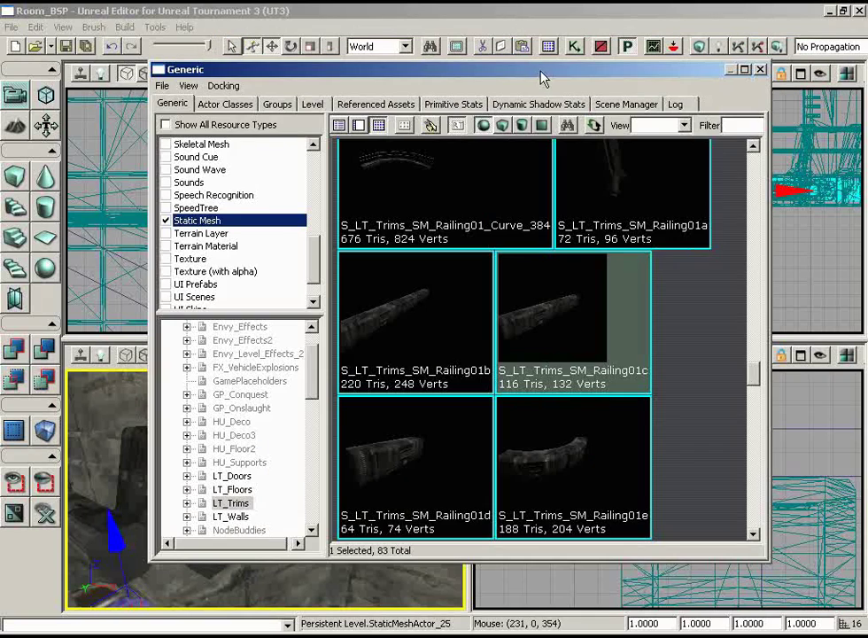
pyautogui.click(762, 71)
# - Add the S_LT_Trims_SM_Railing01c static mesh at the edge of the curved walkway piece
pyautogui.moveTo(326, 538)
pyautogui.mouseDown(button='right')
pyautogui.moveTo(355, 524)
pyautogui.moveTo(466, 527)
pyautogui.moveTo(325, 538)
pyautogui.mouseUp(button='right')
pyautogui.moveTo(176, 484); pyautogui.dragTo(457, 477, button='right')
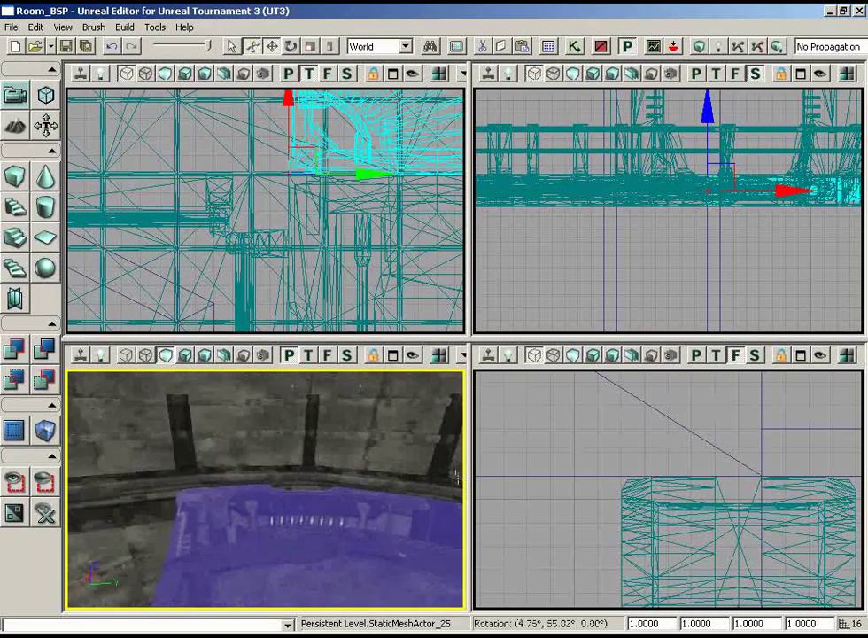
pyautogui.moveTo(457, 477); pyautogui.dragTo(188, 475)
pyautogui.rightClick(266, 483)
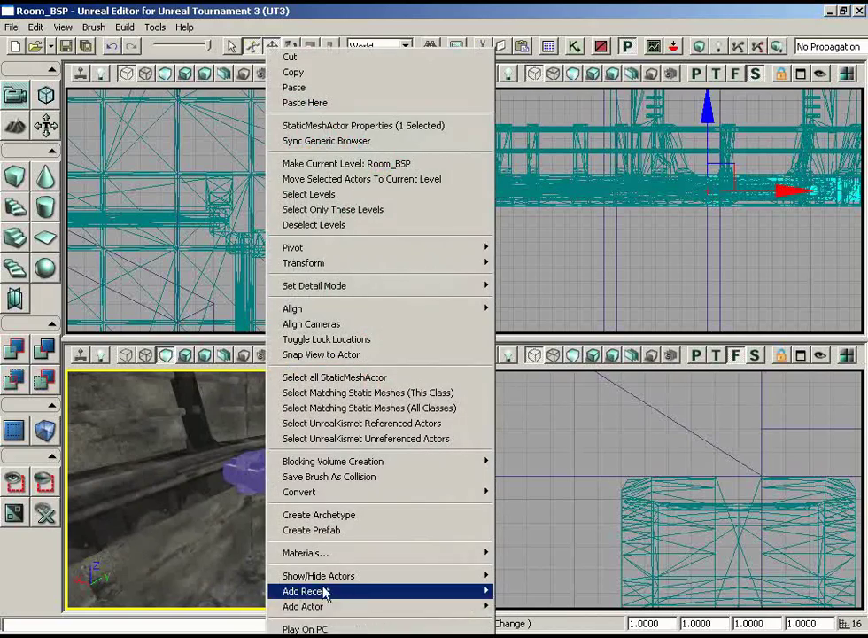
pyautogui.moveTo(356, 607)
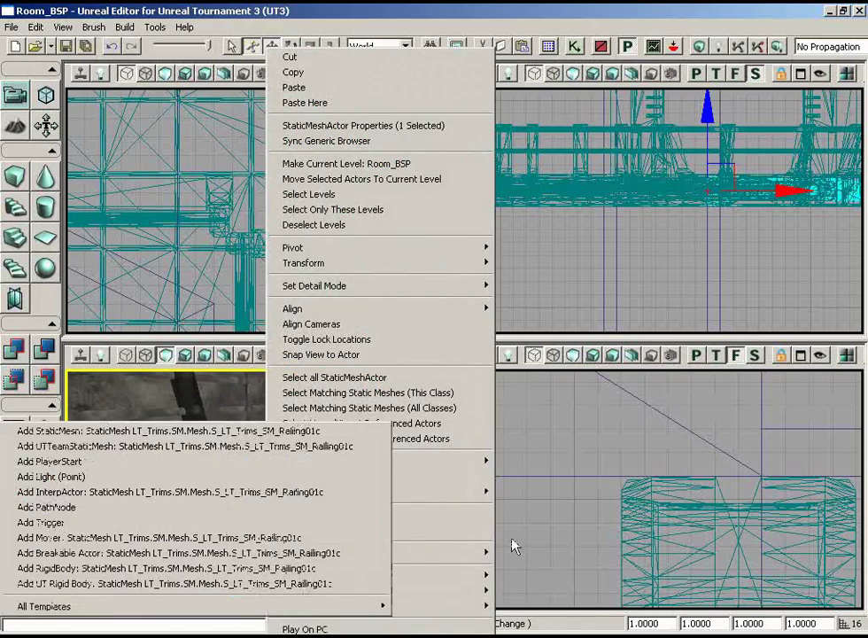
pyautogui.click(344, 431)
# - Move the new trim piece along the straight walkway edge so its end meets the curved walkway piece
pyautogui.moveTo(266, 159); pyautogui.dragTo(291, 248, button='right')
pyautogui.scroll(8, 292, 258)
pyautogui.scroll(-2, 374, 224)
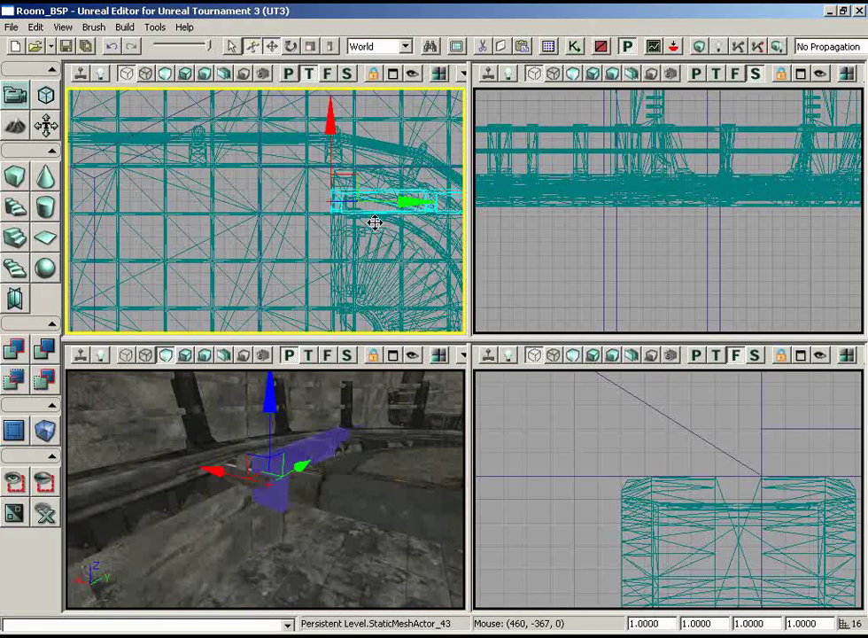
pyautogui.keyDown('ctrl'); pyautogui.moveTo(374, 223); pyautogui.dragTo(64, 118); pyautogui.keyUp('ctrl')
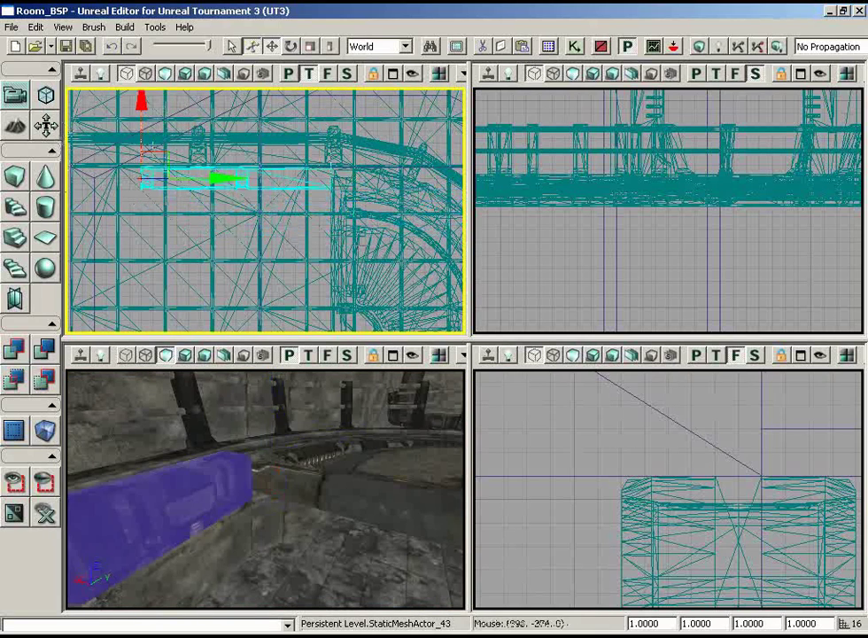
pyautogui.moveTo(266, 478); pyautogui.dragTo(213, 522)
pyautogui.moveTo(213, 523); pyautogui.dragTo(427, 493, button='right')
pyautogui.moveTo(374, 477); pyautogui.dragTo(353, 473, button='right')
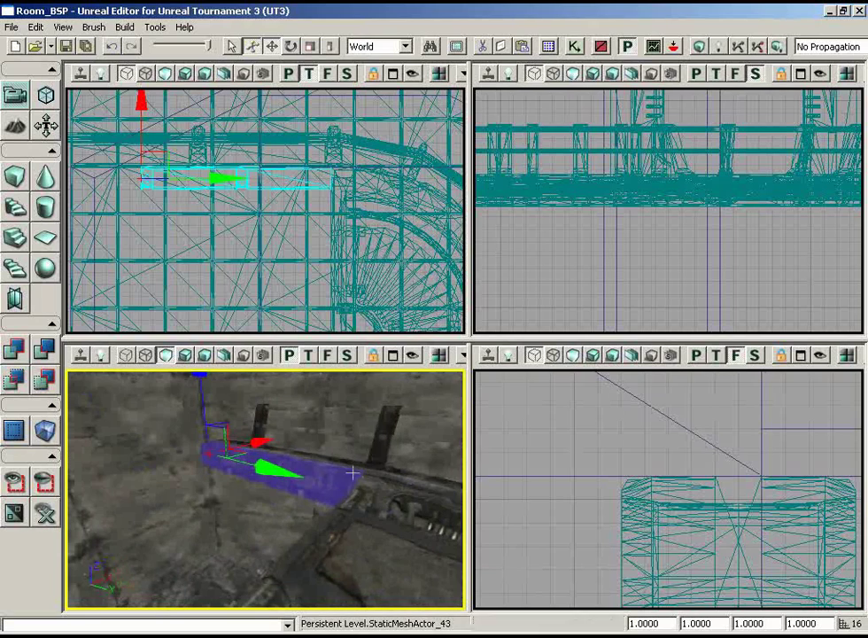
# - Replace the trim piece's static mesh with S_LT_Trims_SM_Railing01b and check how it spans the walkway edge
pyautogui.doubleClick(341, 472)
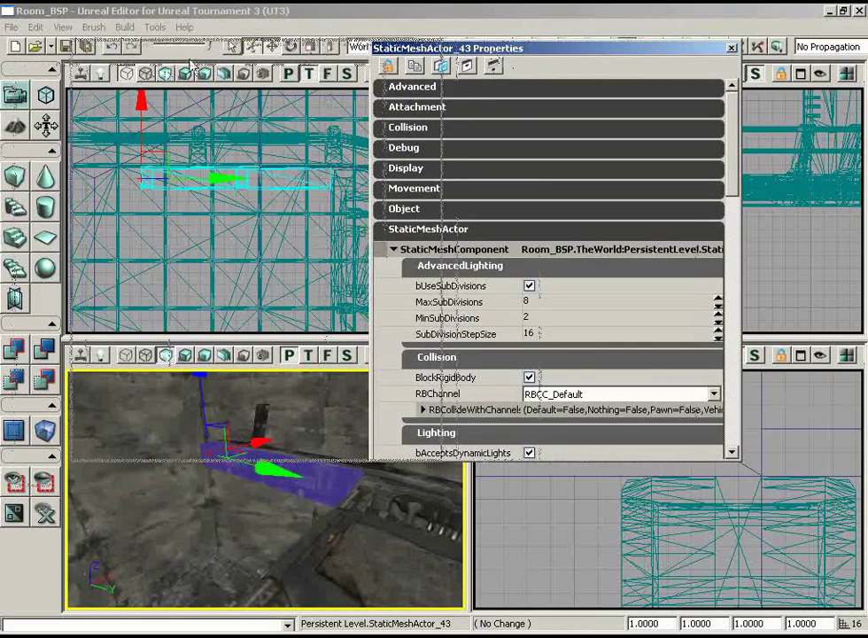
pyautogui.moveTo(531, 47); pyautogui.dragTo(199, 57)
pyautogui.moveTo(403, 142); pyautogui.dragTo(400, 410)
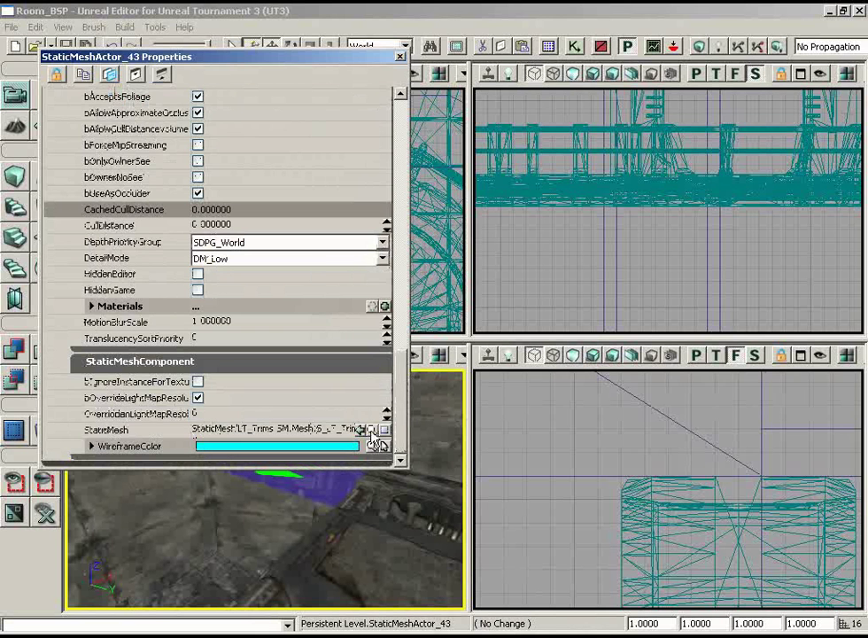
pyautogui.click(372, 431)
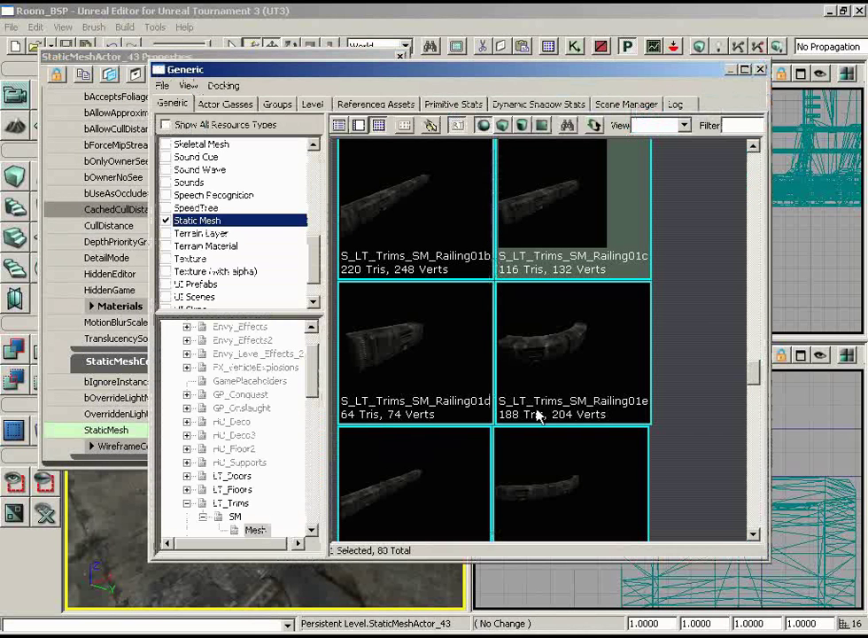
pyautogui.click(405, 356)
pyautogui.click(402, 213)
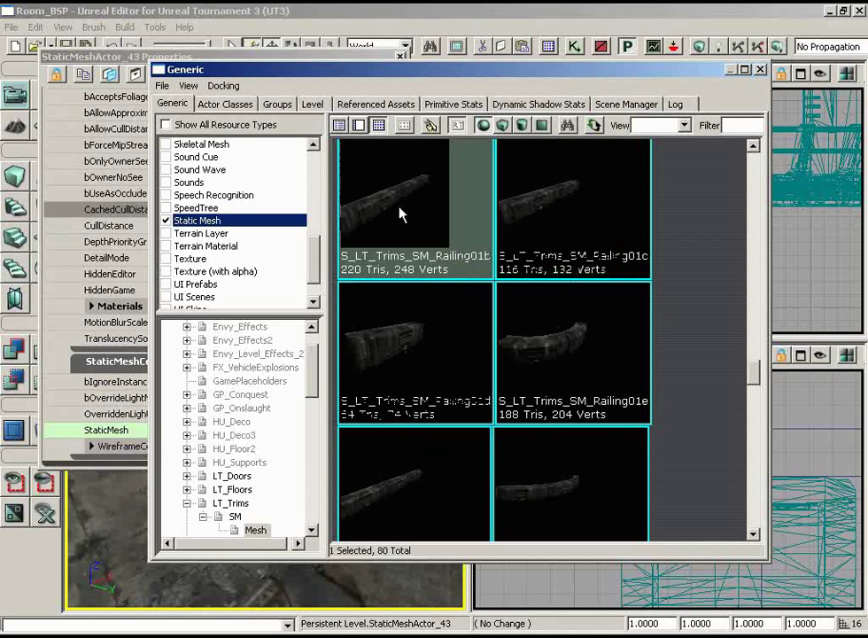
pyautogui.click(760, 69)
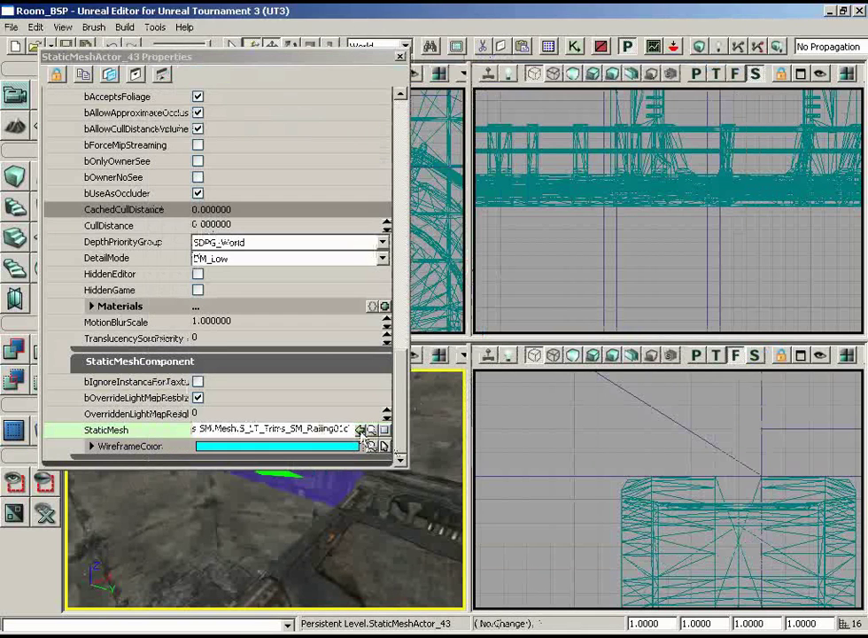
pyautogui.click(360, 431)
pyautogui.click(400, 57)
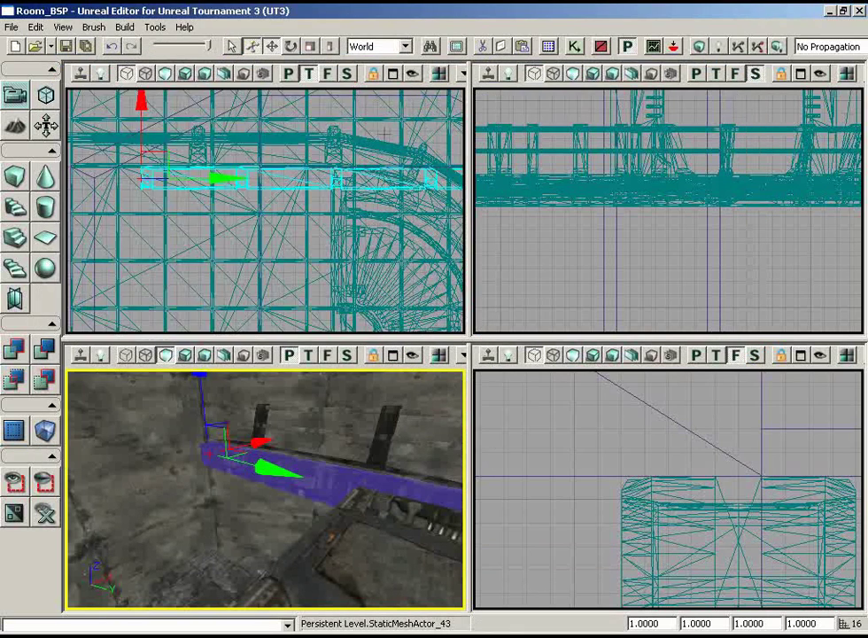
pyautogui.scroll(-5, 384, 134)
pyautogui.moveTo(384, 134); pyautogui.dragTo(349, 141, button='right')
pyautogui.scroll(3, 328, 222)
pyautogui.moveTo(277, 301); pyautogui.dragTo(313, 277, button='right')
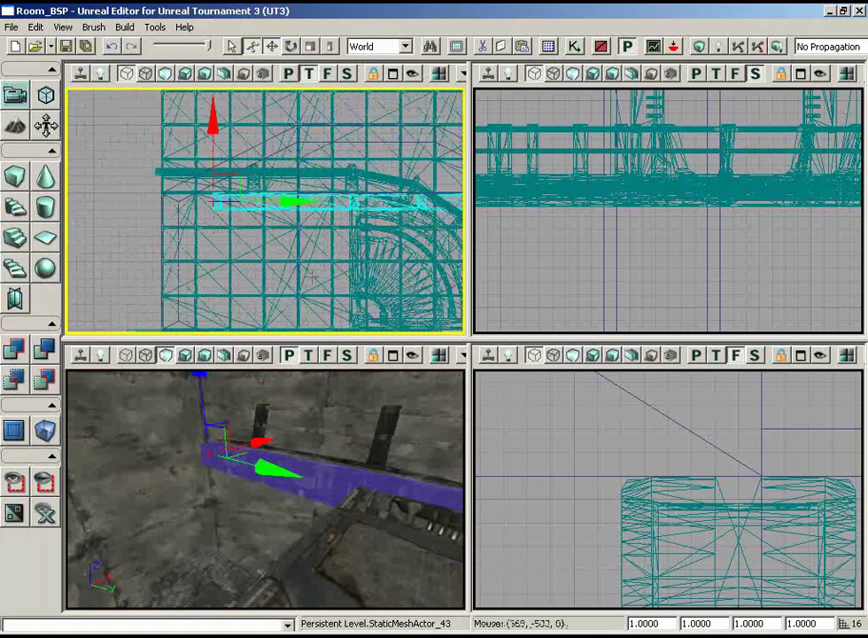
# - Slide the Railing01b trim piece along the straight walkway edge until its inner end meets the curved walkway piece
pyautogui.moveTo(248, 202); pyautogui.dragTo(108, 201)
pyautogui.moveTo(312, 441); pyautogui.dragTo(120, 567)
pyautogui.moveTo(183, 567); pyautogui.dragTo(65, 501)
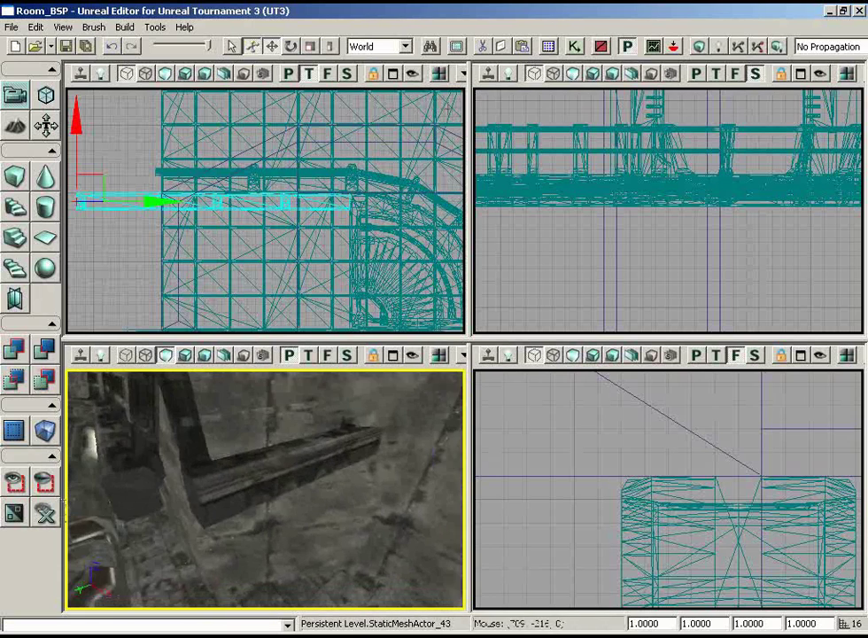
# - Choose the S_LT_Trims_SM_Railing01d static mesh in the Generic Browser and add it to the level near the curved walkway piece
pyautogui.click(571, 49)
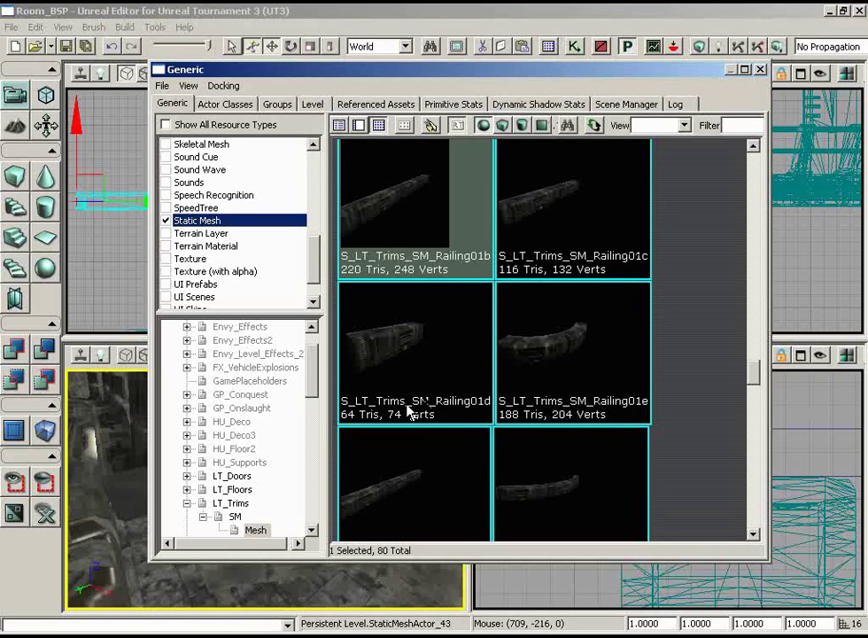
pyautogui.click(460, 392)
pyautogui.click(760, 71)
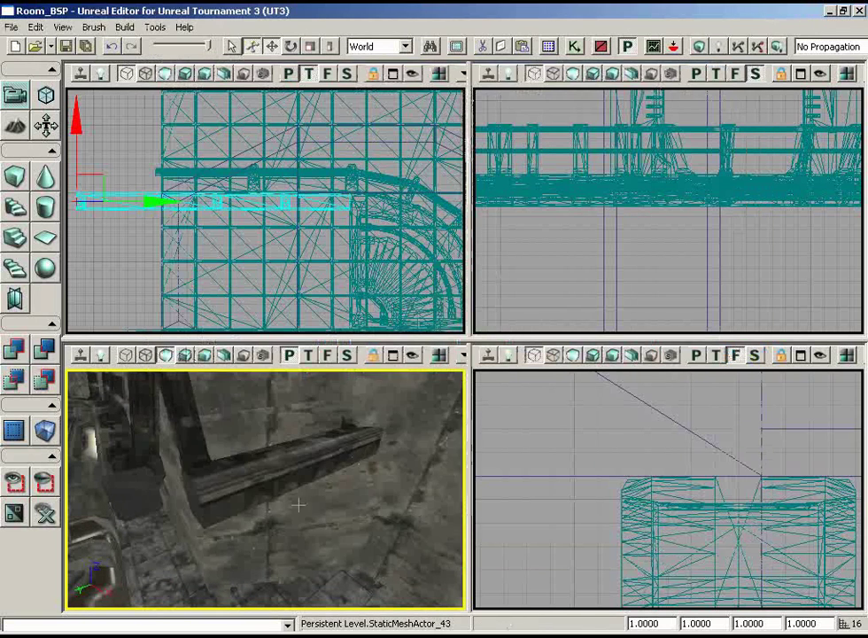
pyautogui.moveTo(299, 504); pyautogui.dragTo(299, 487)
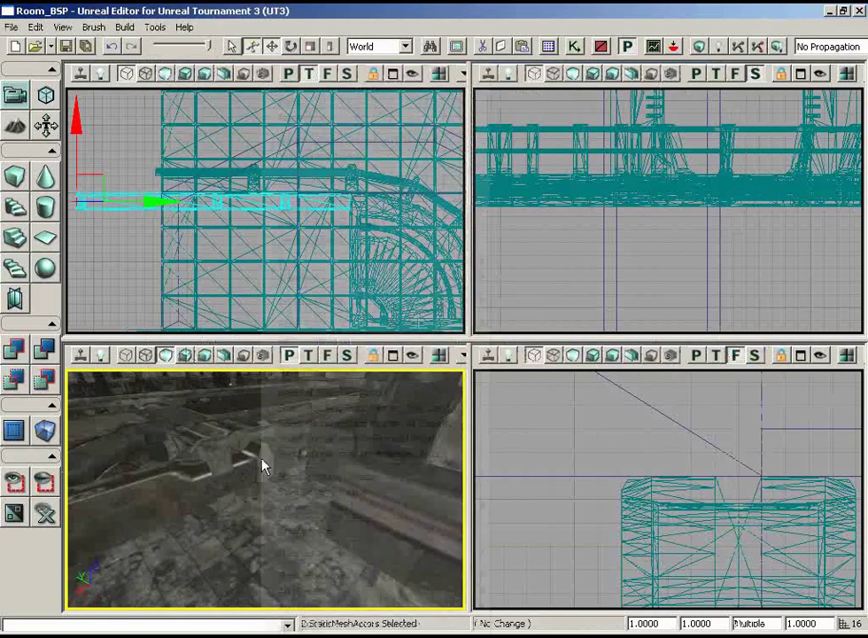
pyautogui.rightClick(263, 462)
pyautogui.moveTo(382, 606)
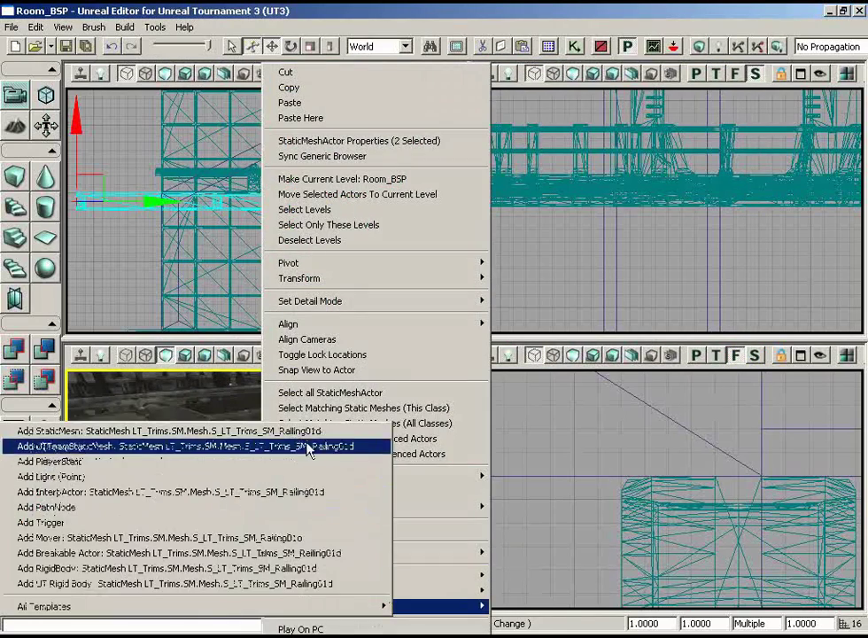
pyautogui.click(186, 446)
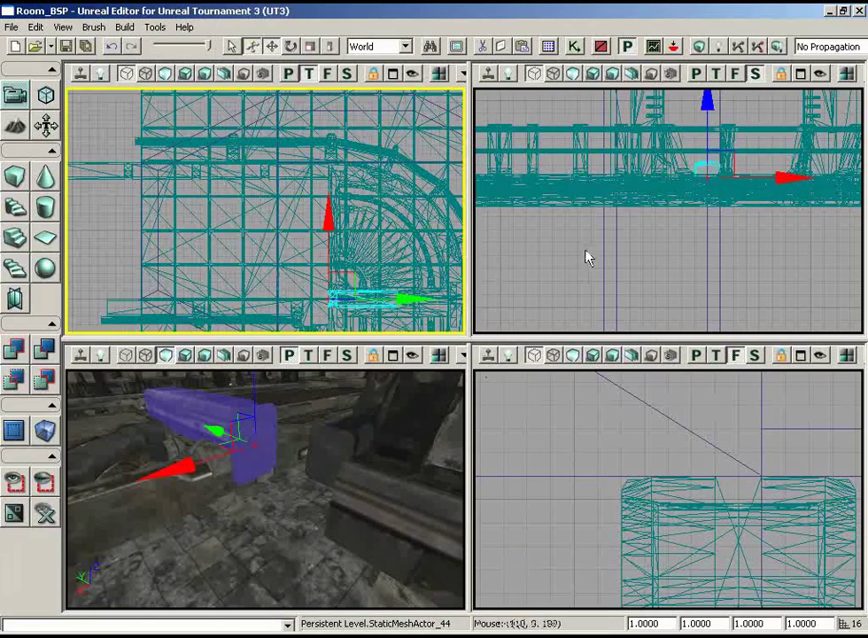
# - Lower the new Railing01d trim piece to the height of the walkway edge
pyautogui.moveTo(587, 258); pyautogui.dragTo(601, 281)
pyautogui.moveTo(633, 426); pyautogui.dragTo(476, 435)
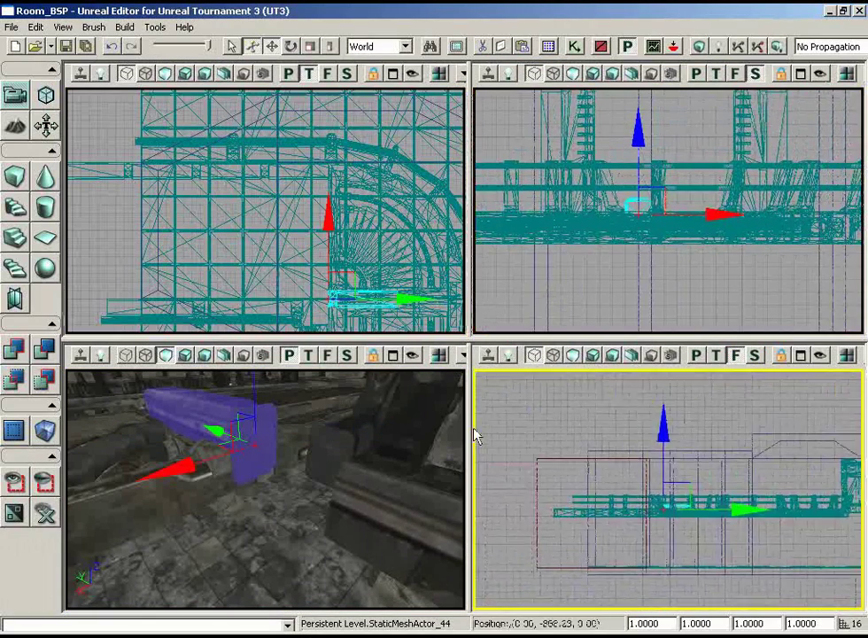
pyautogui.scroll(5, 475, 532)
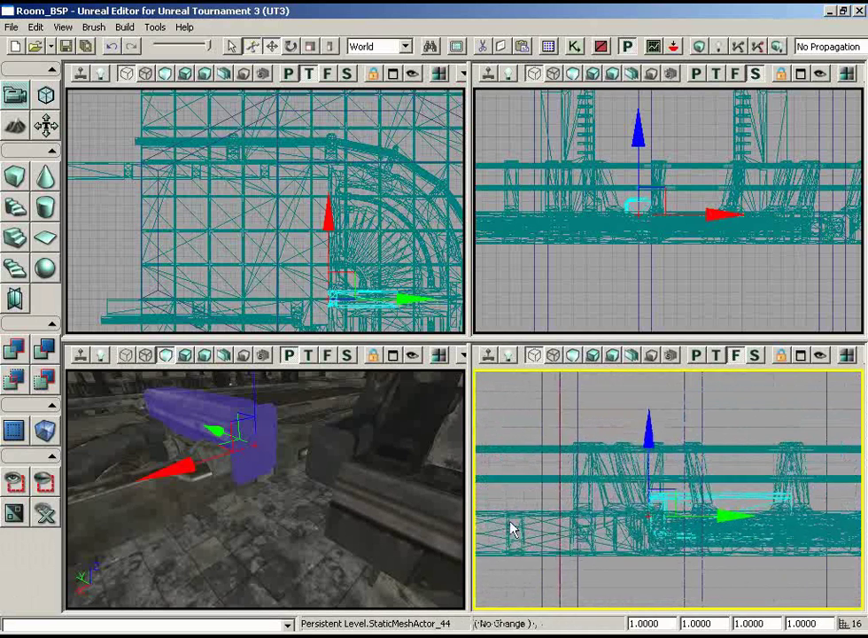
pyautogui.moveTo(645, 425); pyautogui.dragTo(645, 455)
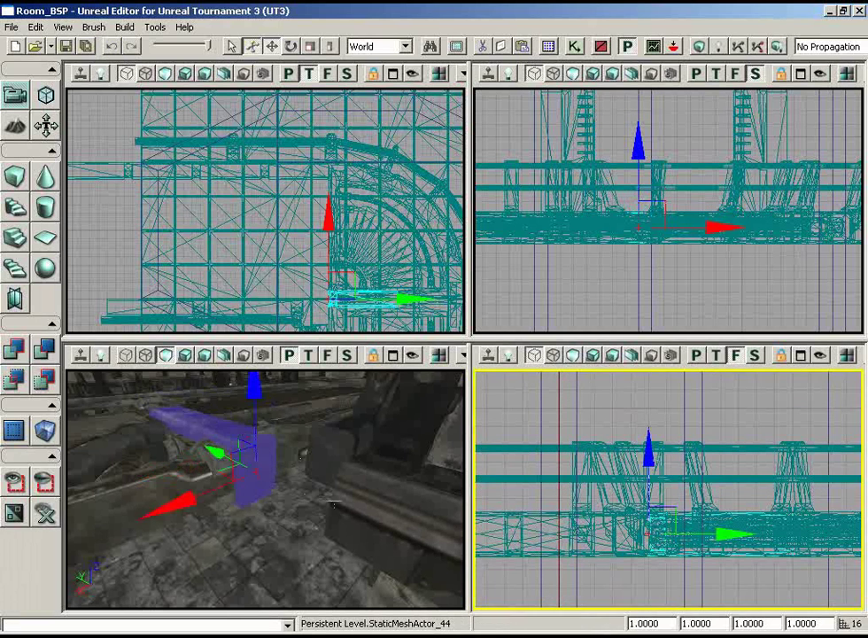
# - Move the Railing01d trim piece horizontally into the gap at the corner between the straight railing and the curved walkway piece
pyautogui.moveTo(390, 492); pyautogui.dragTo(426, 510, button='right')
pyautogui.moveTo(425, 510); pyautogui.dragTo(395, 536)
pyautogui.moveTo(232, 456); pyautogui.dragTo(246, 452)
pyautogui.moveTo(280, 281); pyautogui.dragTo(365, 311)
pyautogui.moveTo(298, 179); pyautogui.dragTo(265, 194)
pyautogui.moveTo(396, 490); pyautogui.dragTo(332, 489, button='right')
pyautogui.scroll(5, 293, 239)
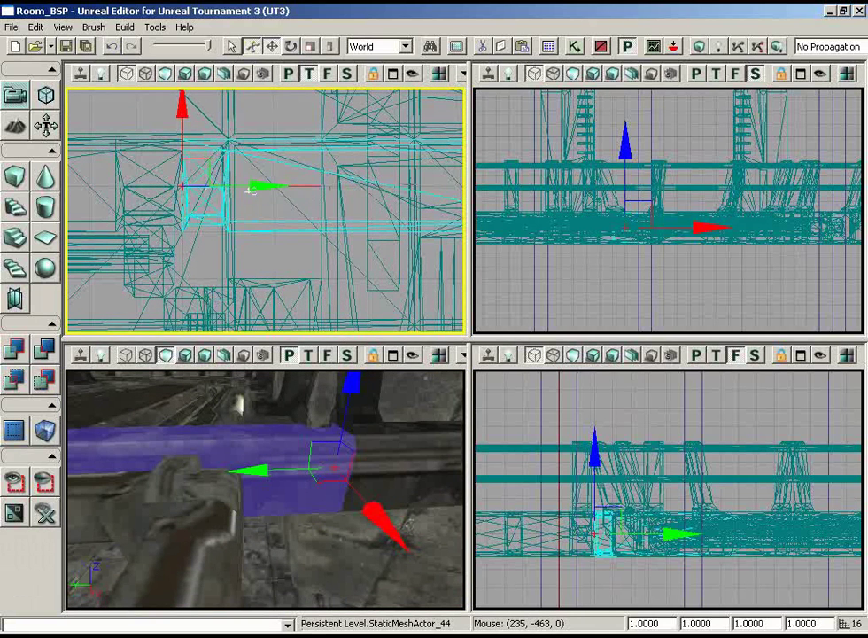
# - Measure the gap the Railing01d trim piece has to fill and the piece's full length in the top view
pyautogui.moveTo(250, 189); pyautogui.dragTo(285, 239)
pyautogui.click(287, 239)
pyautogui.scroll(-4, 285, 265)
pyautogui.moveTo(289, 200); pyautogui.dragTo(277, 210, button='right')
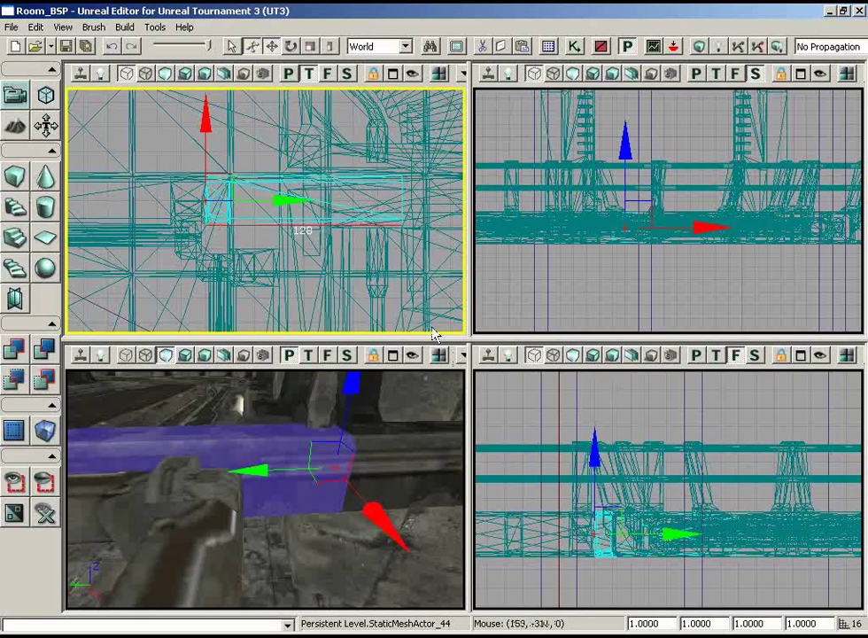
# - Switch to Calculator, divide 48 by 128 to get the trim's scale factor, and return to the Unreal Editor
pyautogui.hotkey('alt', 'Tab')
pyautogui.click(378, 198)
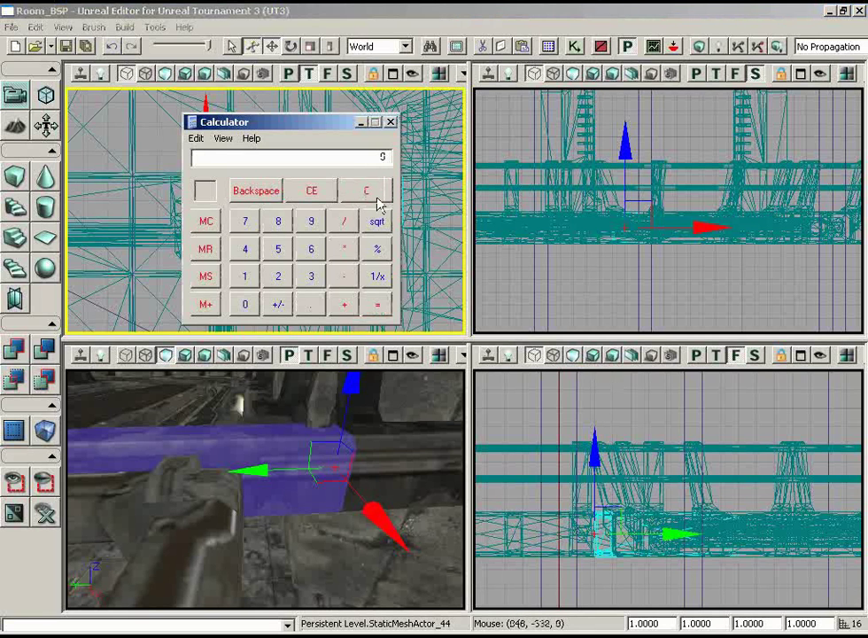
pyautogui.write('46')
pyautogui.write('.')
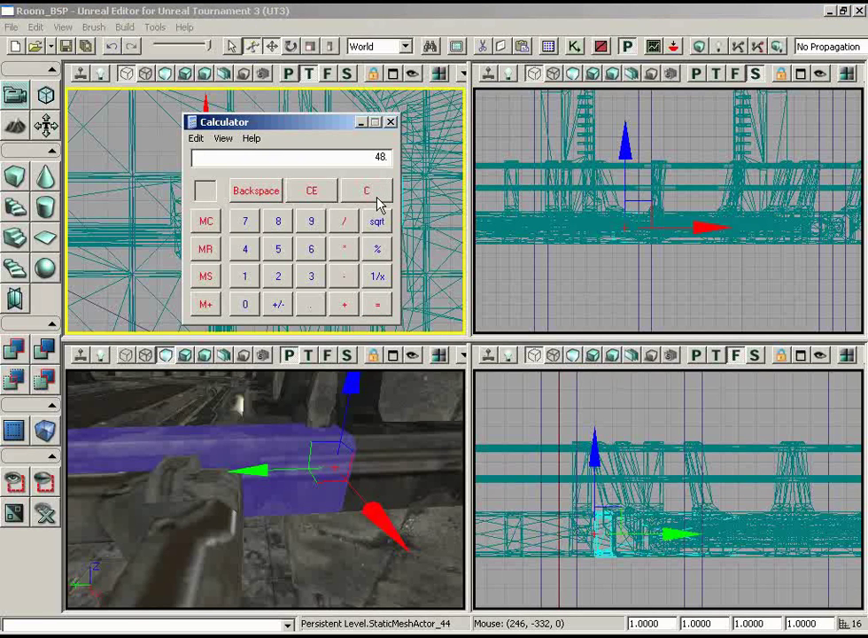
pyautogui.write('/128')
pyautogui.press('Return')
pyautogui.click(293, 9)
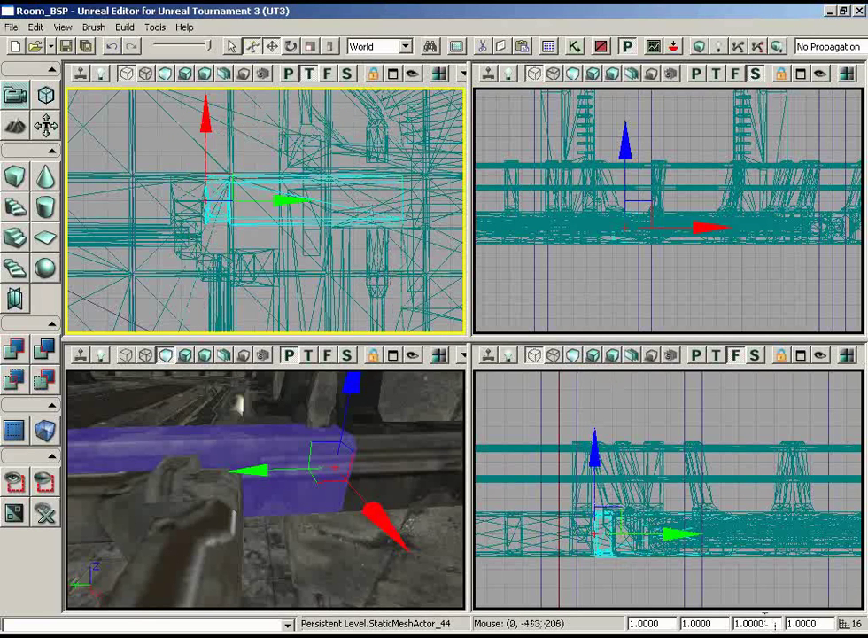
# - Set the Railing01d trim piece's Y scale to 0.375 so it fits the gap
pyautogui.doubleClick(767, 623)
pyautogui.write('0.375')
pyautogui.press('Return')
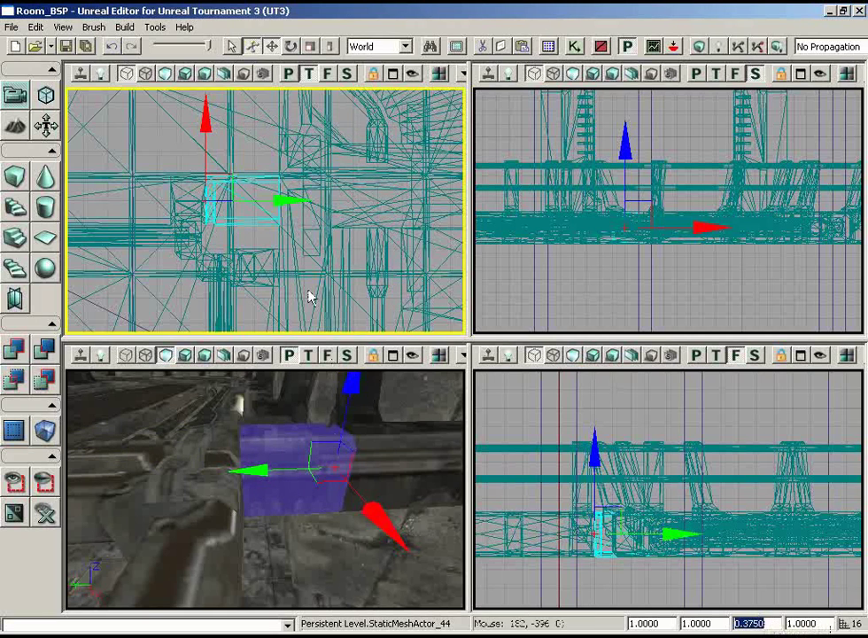
# - Duplicate the long Railing01b trim piece and place the copy along the opposite edge of the straight walkway
pyautogui.moveTo(285, 540)
pyautogui.mouseDown(button='right')
pyautogui.moveTo(293, 518)
pyautogui.moveTo(285, 540)
pyautogui.moveTo(436, 576)
pyautogui.moveTo(433, 532)
pyautogui.moveTo(320, 556)
pyautogui.moveTo(318, 434)
pyautogui.moveTo(344, 444)
pyautogui.moveTo(206, 479)
pyautogui.moveTo(260, 424)
pyautogui.moveTo(300, 523)
pyautogui.mouseUp(button='right')
pyautogui.click(350, 468)
pyautogui.scroll(-4, 273, 177)
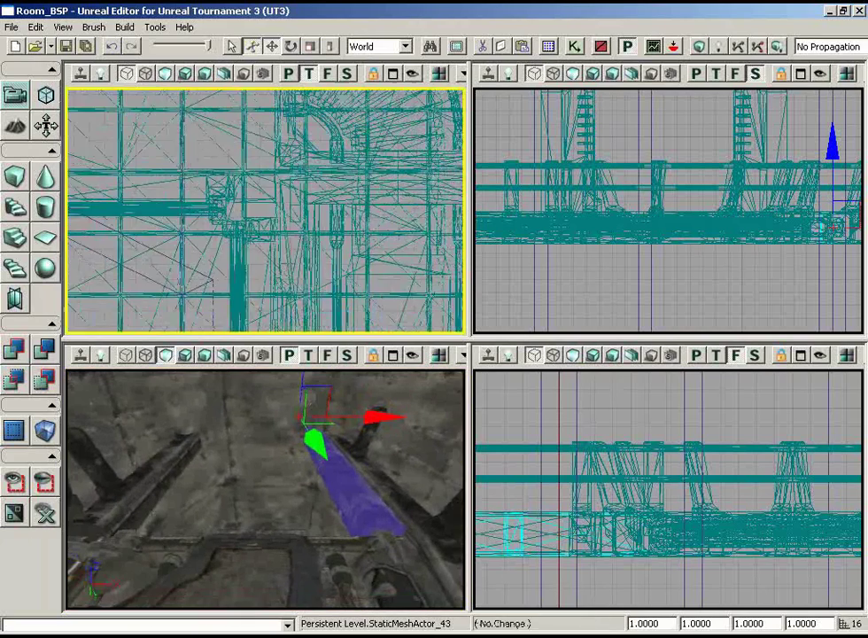
pyautogui.scroll(-7, 266, 195)
pyautogui.moveTo(266, 177); pyautogui.dragTo(363, 287, button='right')
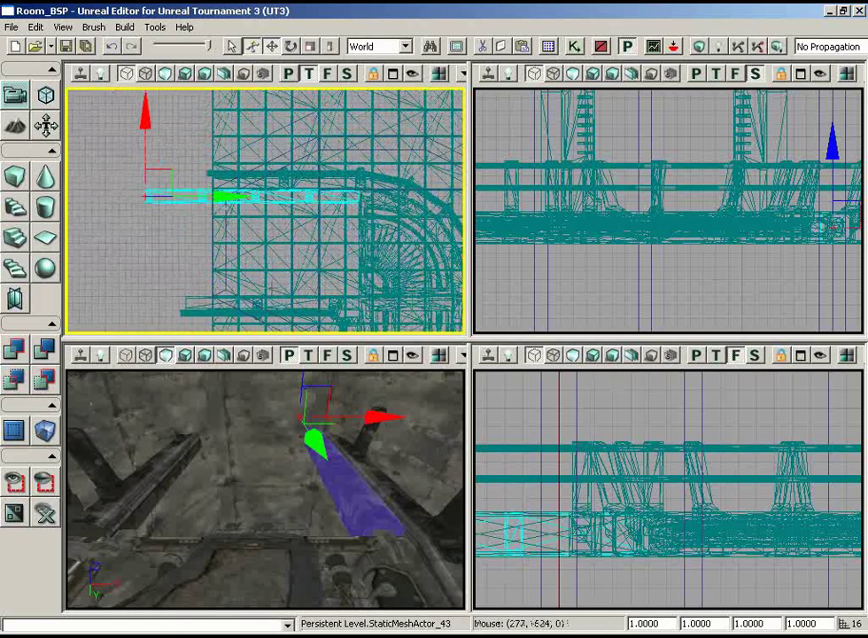
pyautogui.moveTo(146, 151); pyautogui.dragTo(136, 268)
# - Examine how the long trims on both edges and the short corner trim fit against the walkway and railing, selecting individual pieces
pyautogui.moveTo(213, 496); pyautogui.dragTo(254, 519, button='right')
pyautogui.click(316, 479)
pyautogui.click(285, 476)
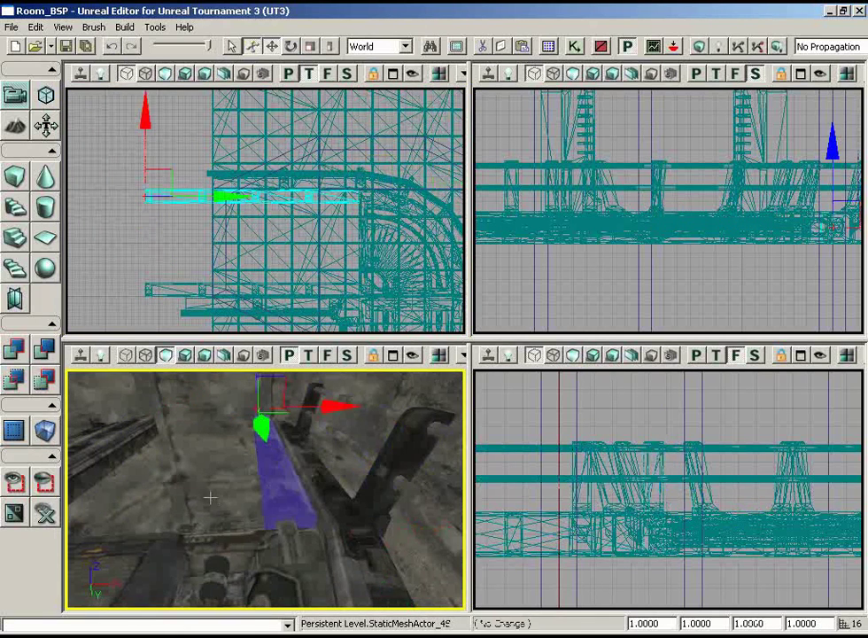
pyautogui.moveTo(211, 496); pyautogui.dragTo(196, 461, button='right')
pyautogui.click(197, 461)
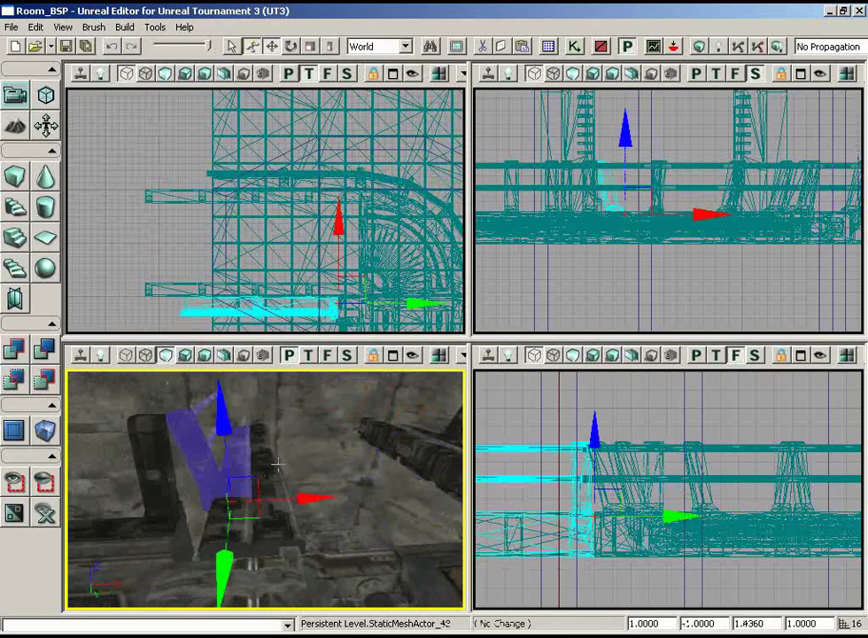
pyautogui.click(277, 463)
pyautogui.click(235, 531)
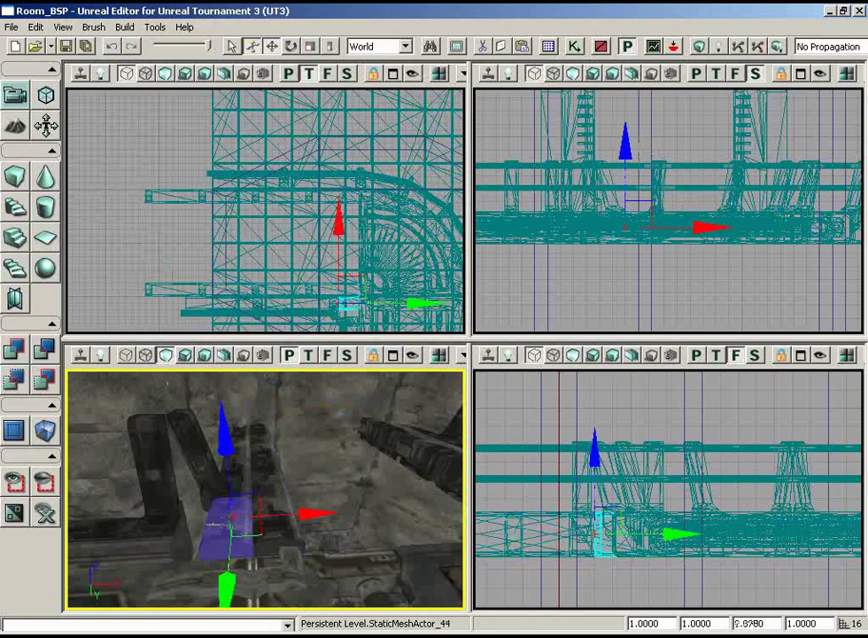
pyautogui.click(141, 415)
pyautogui.click(158, 392)
# - Look over the railings and trims around the whole curved walkway from several angles, checking for gaps
pyautogui.moveTo(341, 485); pyautogui.dragTo(359, 483, button='right')
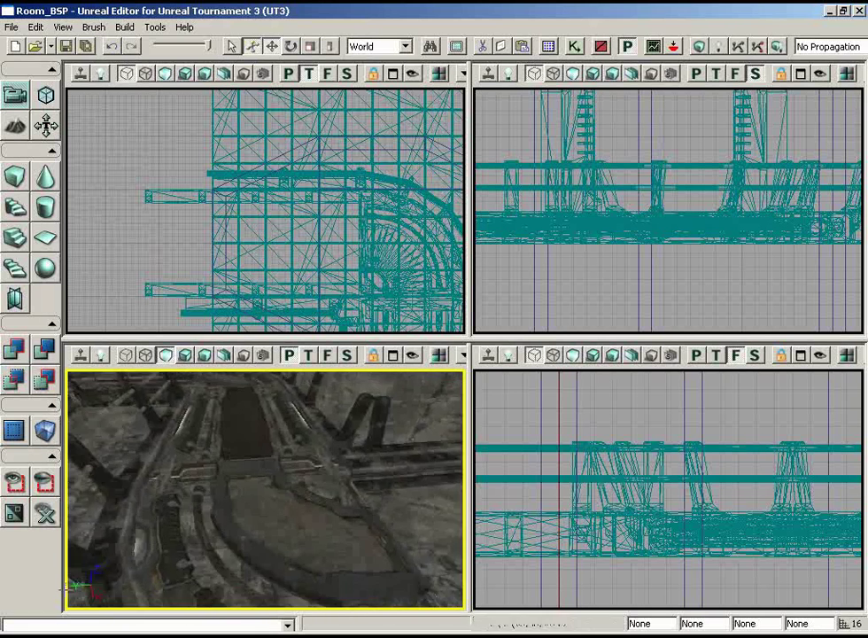
pyautogui.moveTo(68, 588); pyautogui.dragTo(330, 567, button='right')
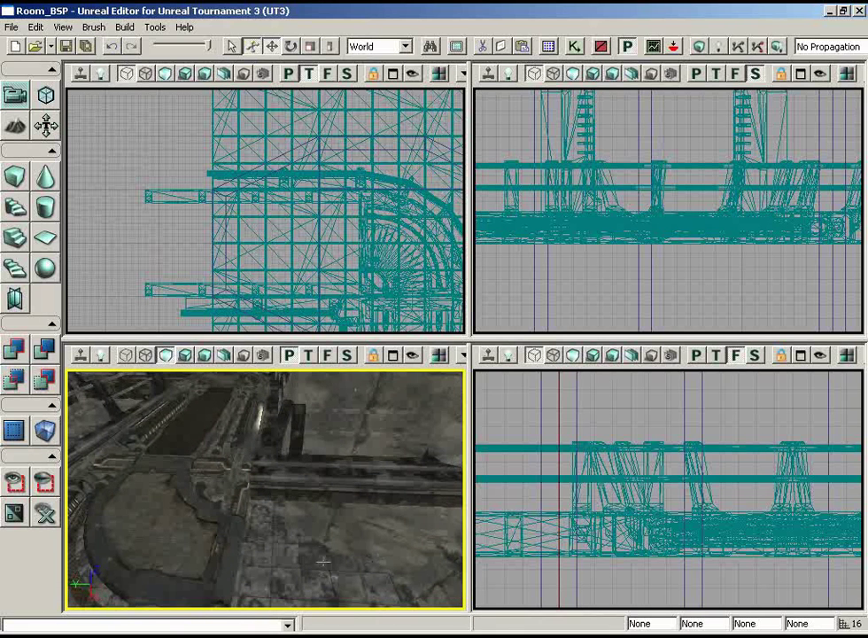
pyautogui.moveTo(301, 514); pyautogui.dragTo(343, 594, button='right')
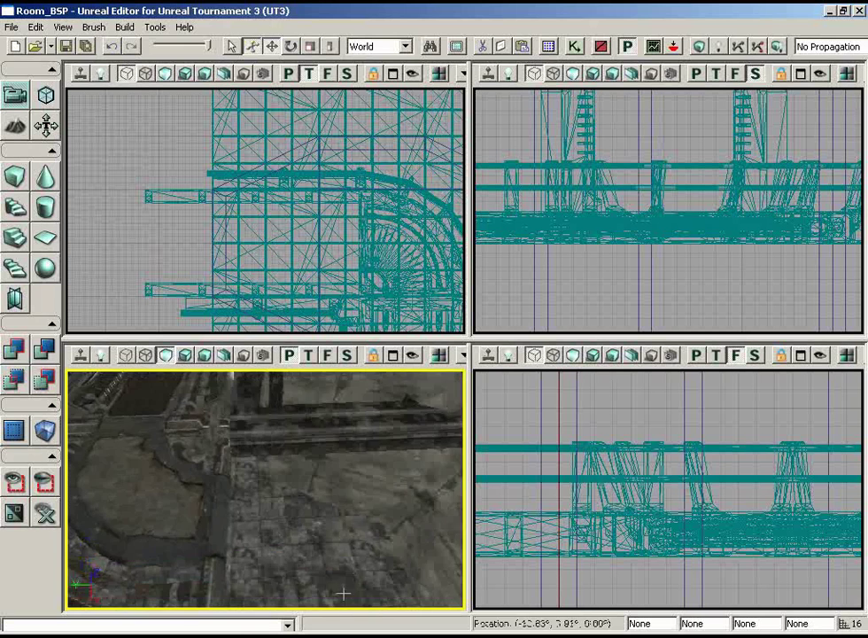
pyautogui.moveTo(388, 521); pyautogui.dragTo(326, 517, button='right')
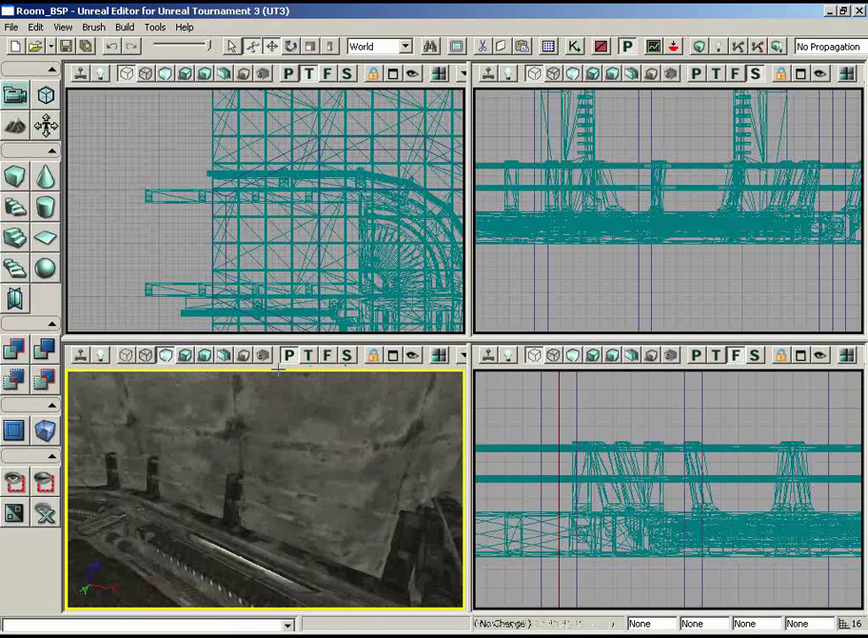
pyautogui.click(403, 541)
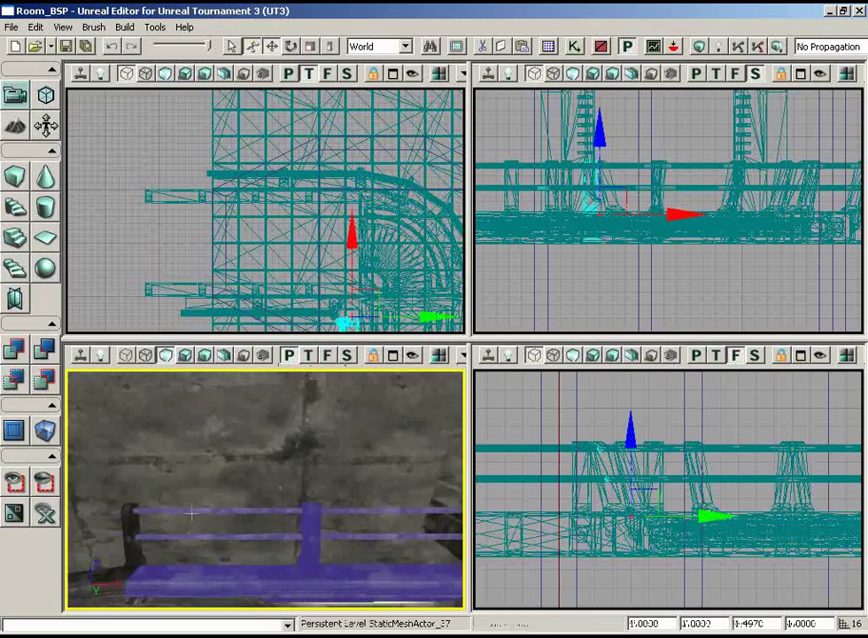
pyautogui.moveTo(191, 512); pyautogui.dragTo(74, 529)
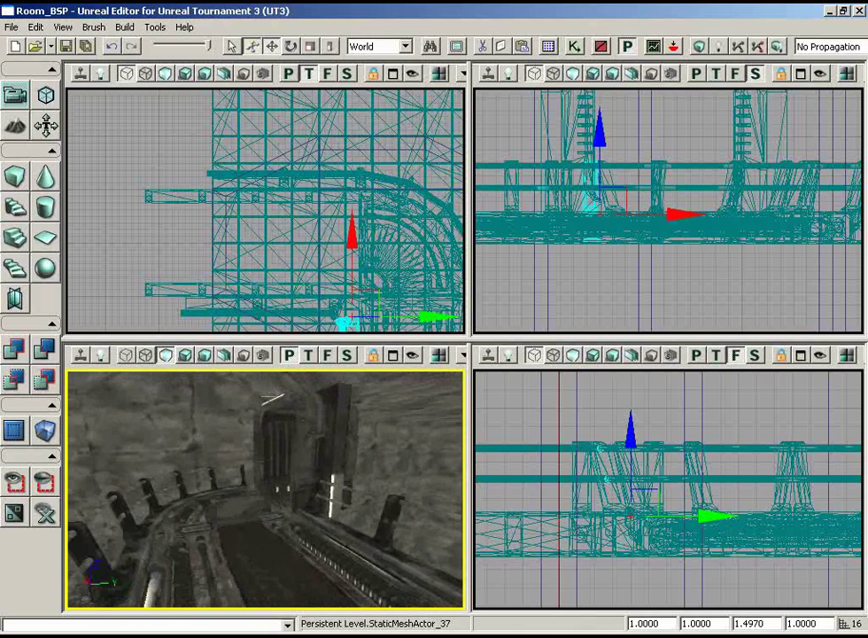
pyautogui.moveTo(241, 520); pyautogui.dragTo(64, 544, button='right')
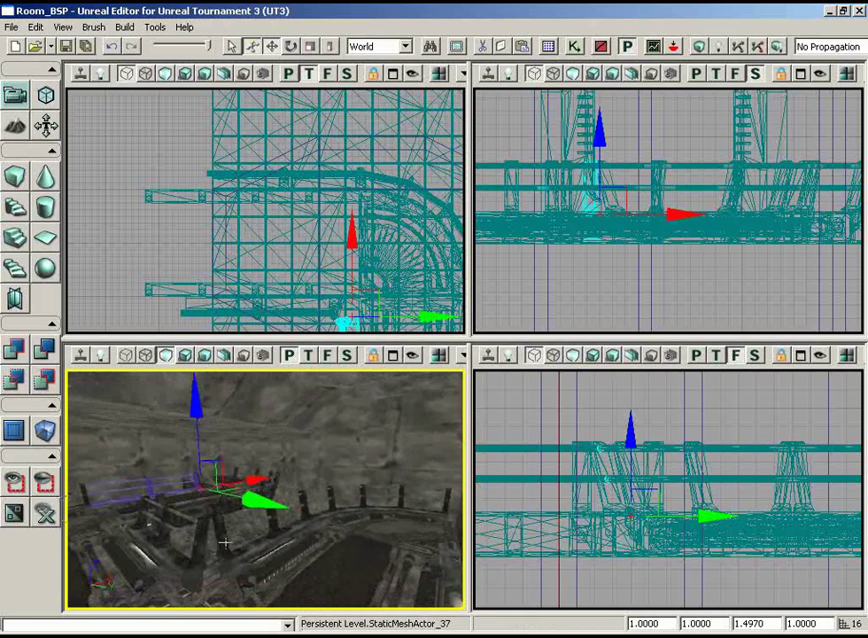